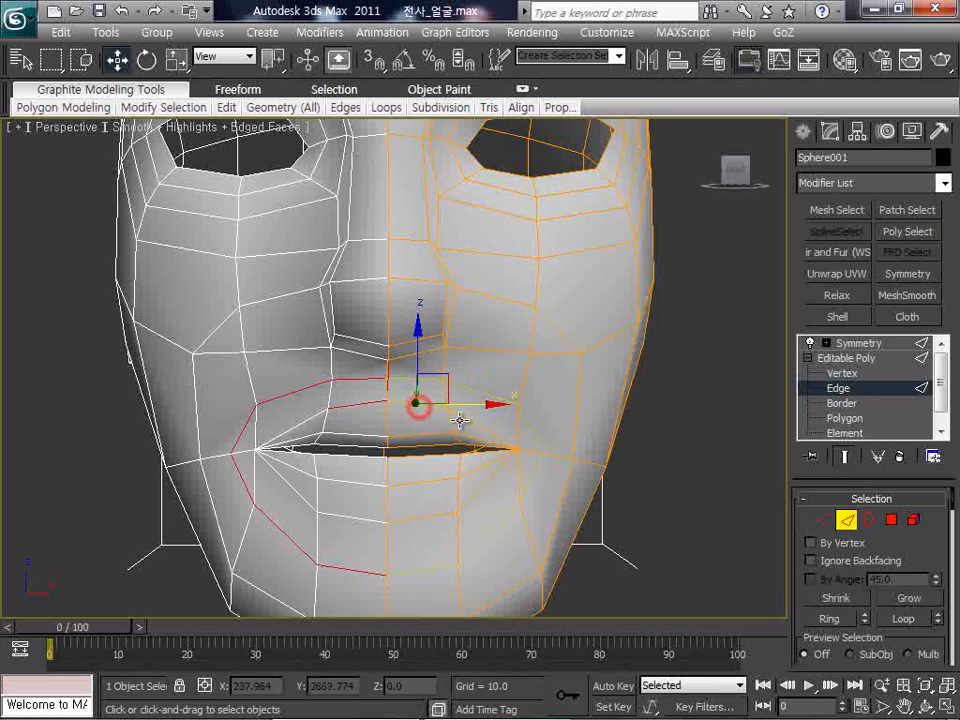
Select the edges around the upper and lower lips of the head mesh
left_click(467, 413)
left_click(441, 482)
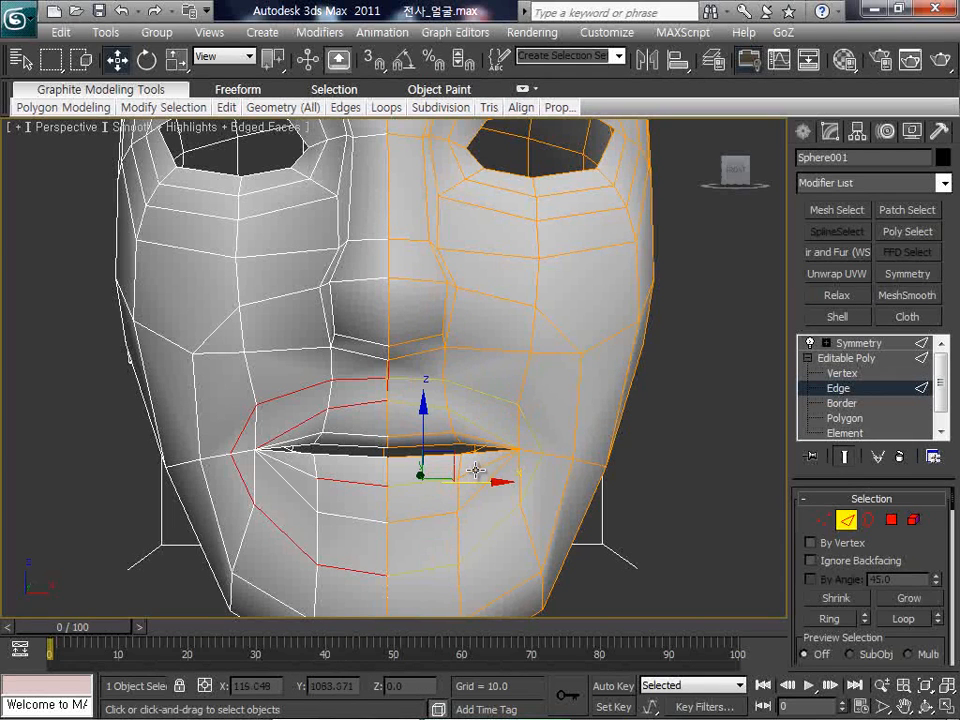
left_click(429, 478)
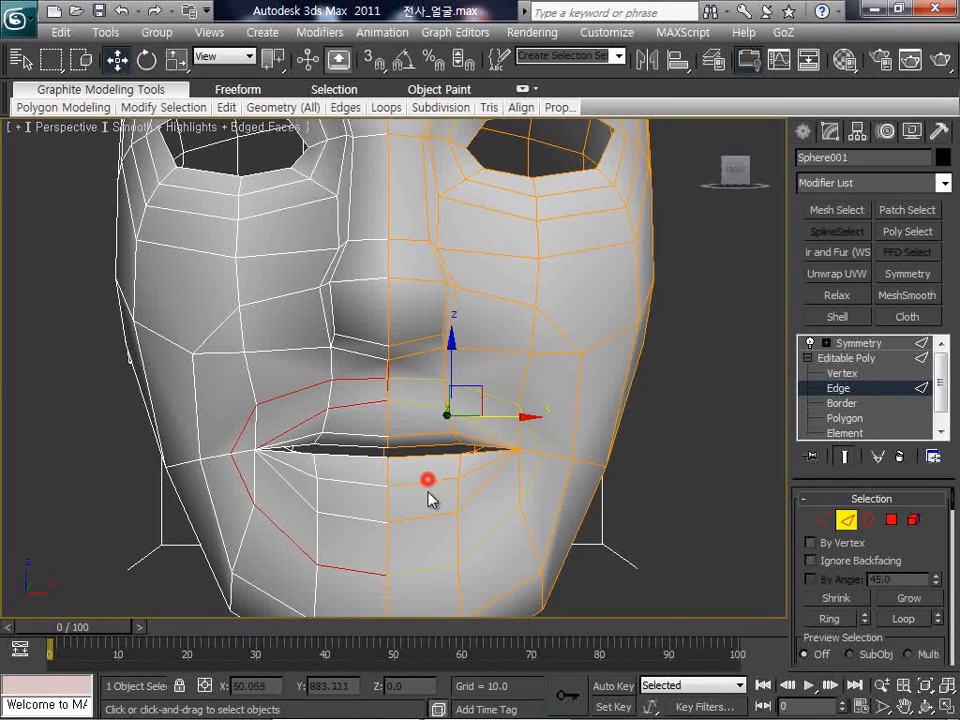
left_click(476, 497)
scroll(544, 435, "down", 3)
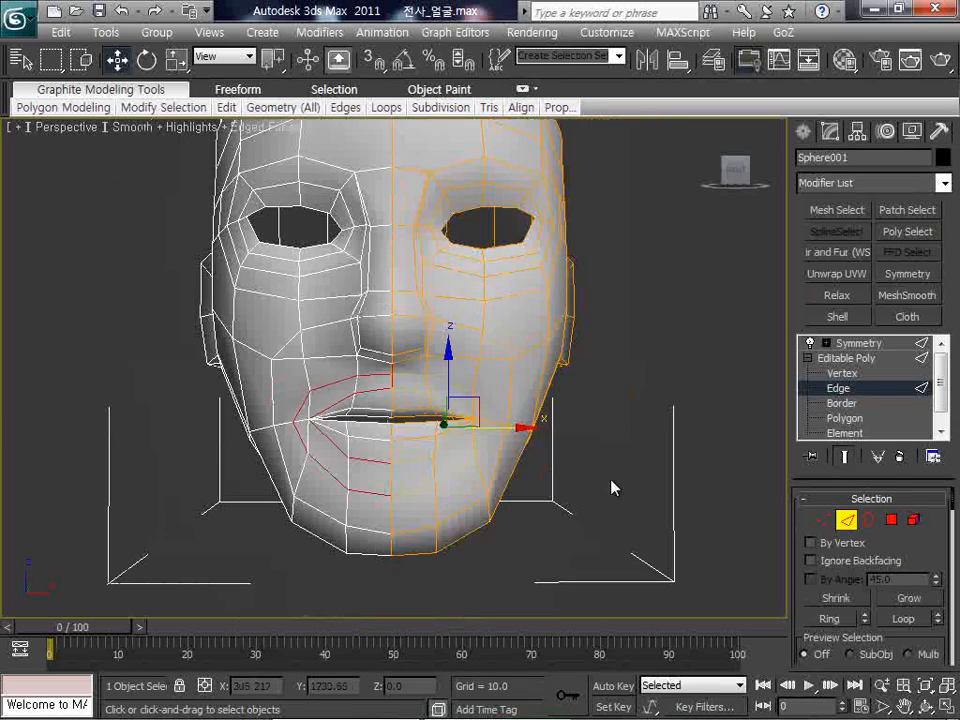
Remove the slanting run of edges on the underside of the jaw
left_click(930, 707)
left_click_drag(463, 440, 873, 498)
key("Escape")
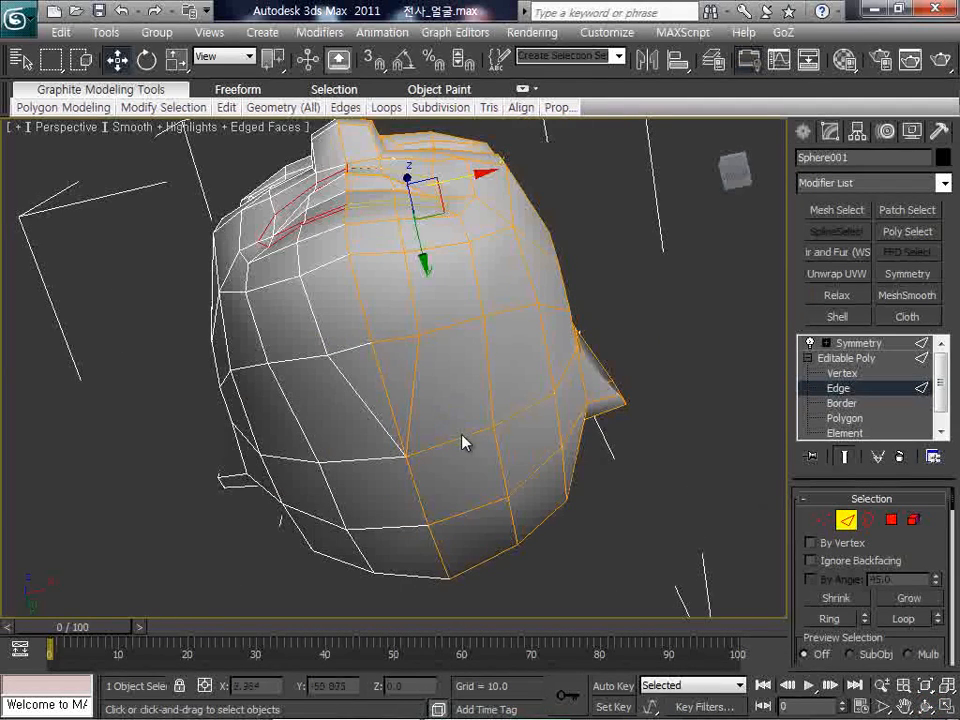
left_click(409, 400)
left_click(420, 328)
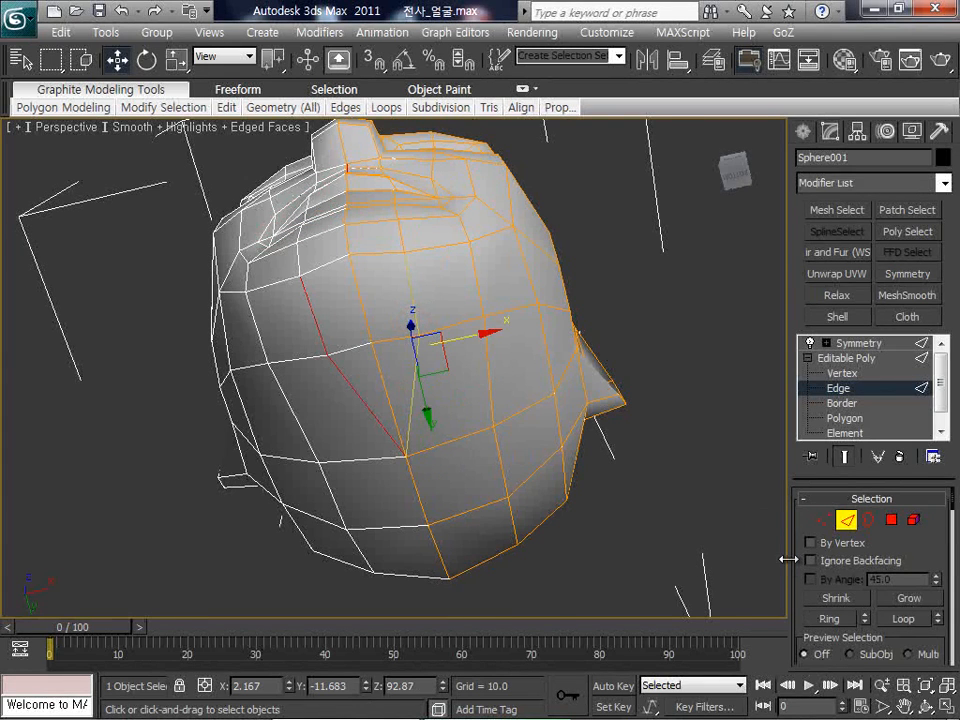
left_click_drag(787, 560, 615, 560)
left_click(815, 222)
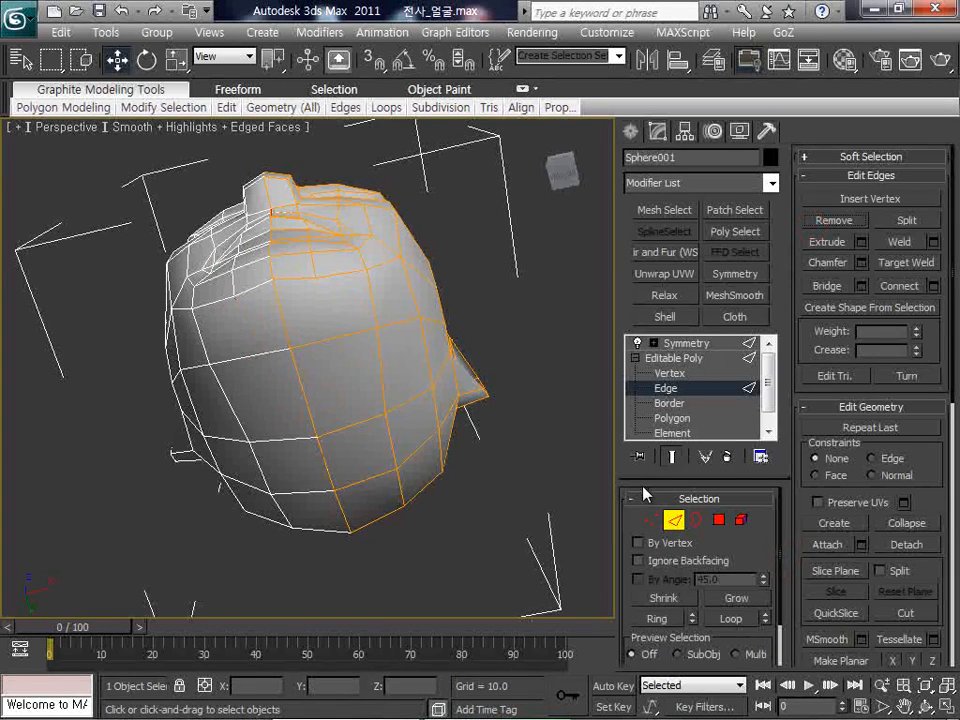
Cut a new edge line under the jaw from the chin vertex across the crossing edge to the centre-line vertex behind it
left_click(674, 519)
scroll(553, 392, "up", 3)
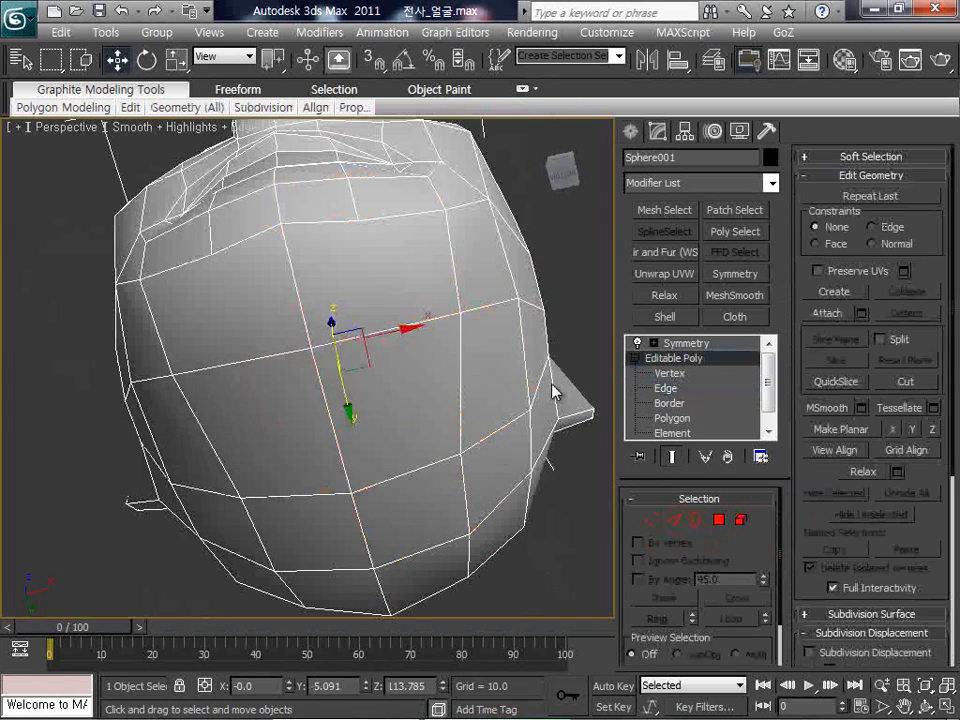
left_click(902, 381)
left_click(355, 221)
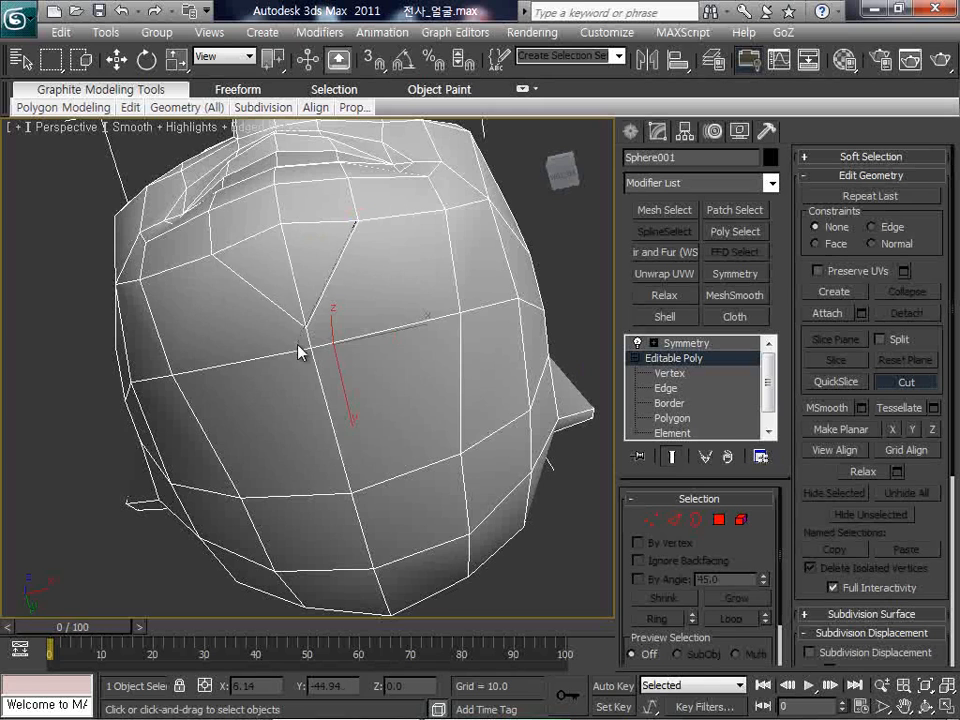
left_click(368, 336)
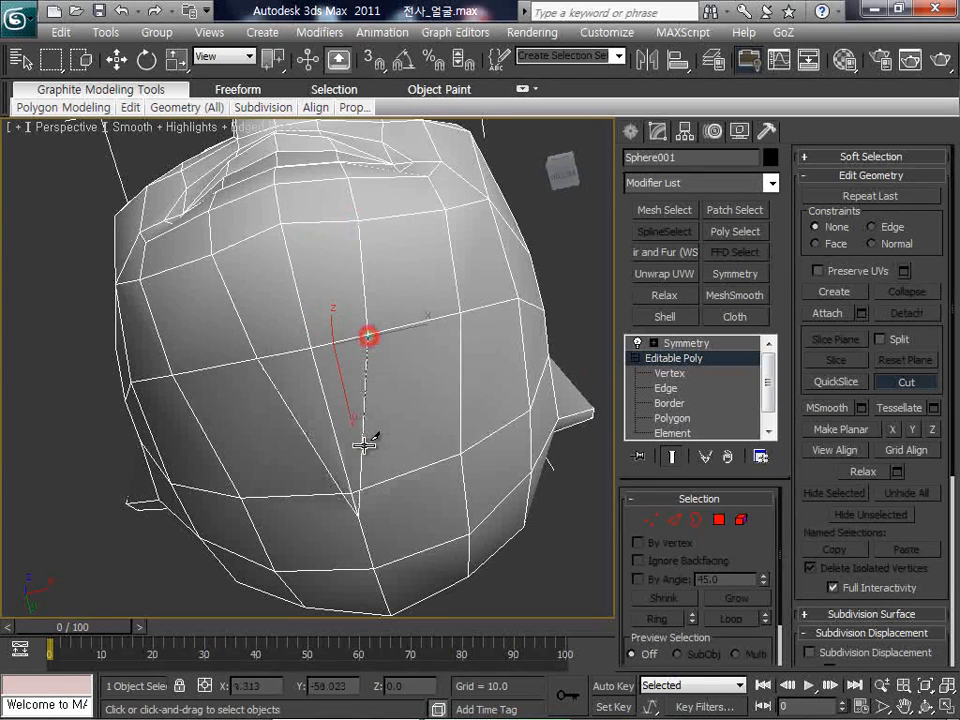
right_click(354, 493)
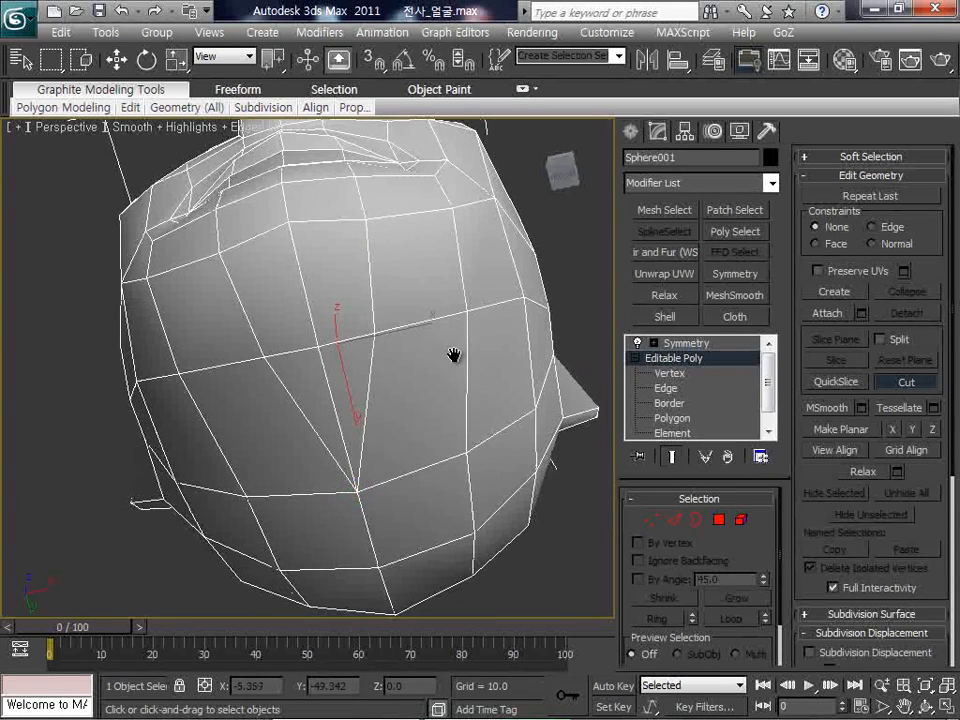
scroll(454, 356, "down", 3)
left_click(896, 379)
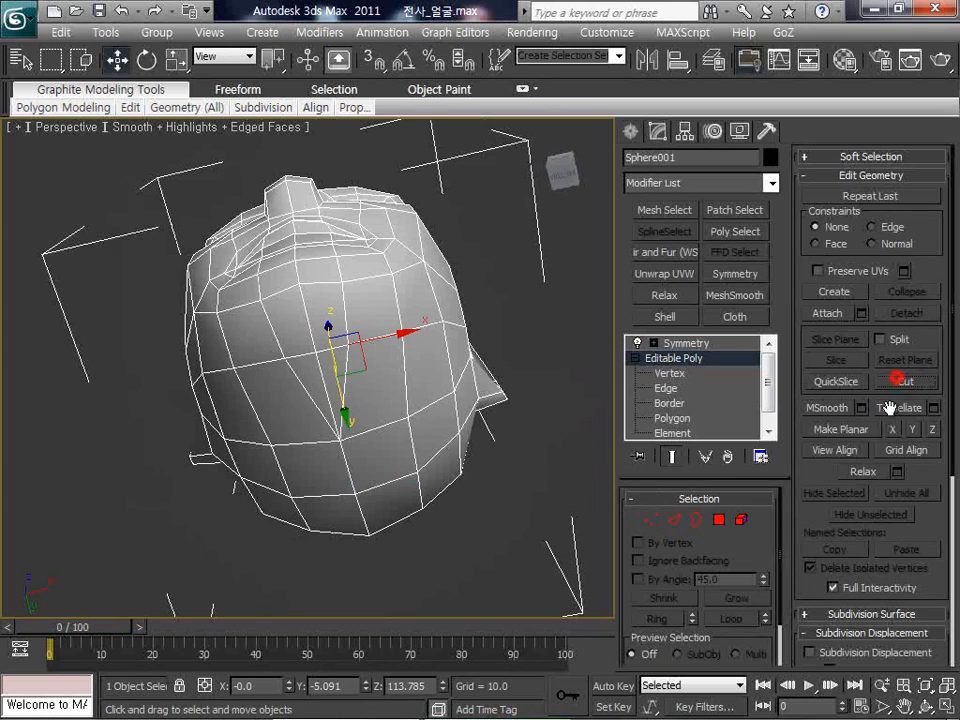
Try a Relax modifier on the head beneath Symmetry and delete it from the stack
left_click(926, 706)
left_click_drag(349, 353, 373, 476)
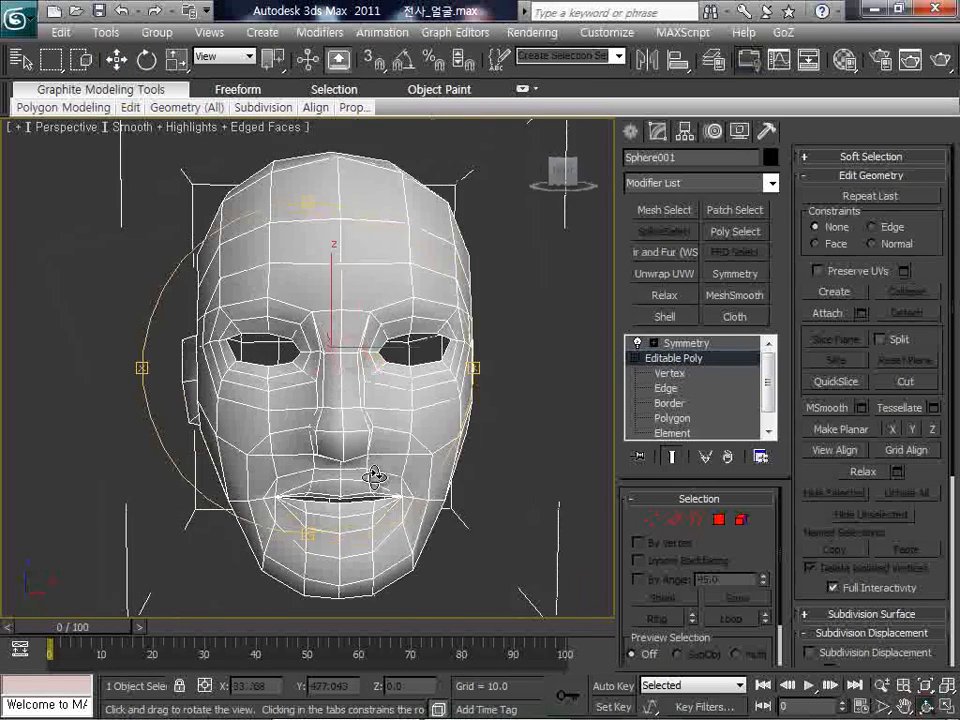
middle_click_drag(370, 435, 369, 391)
mouse_move(341, 375)
left_mouse_down()
mouse_move(450, 373)
mouse_move(356, 372)
left_mouse_up()
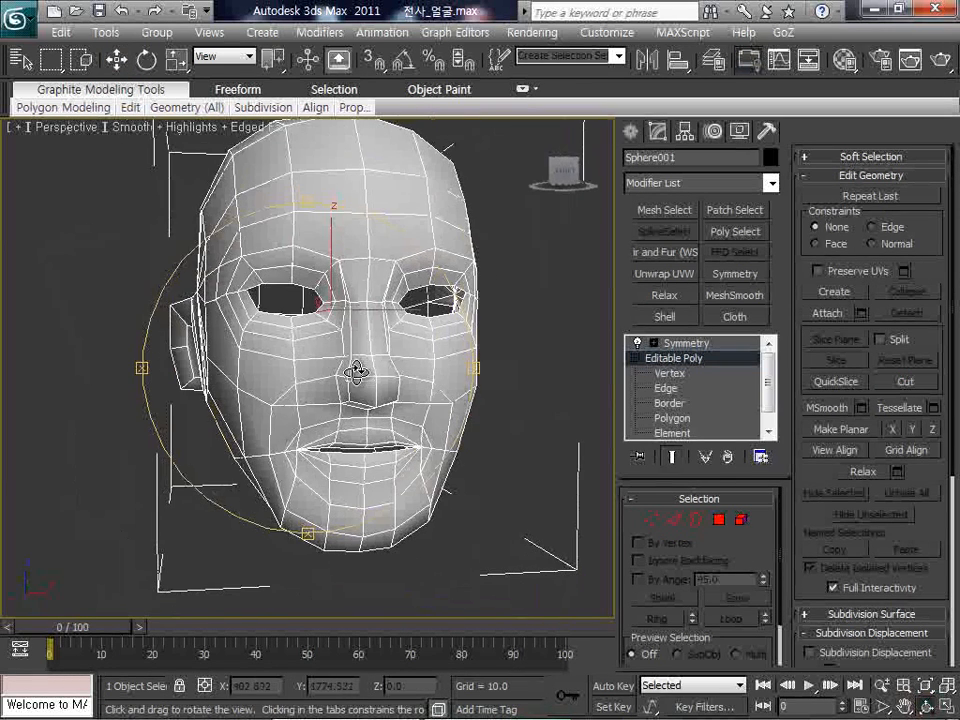
right_click(356, 372)
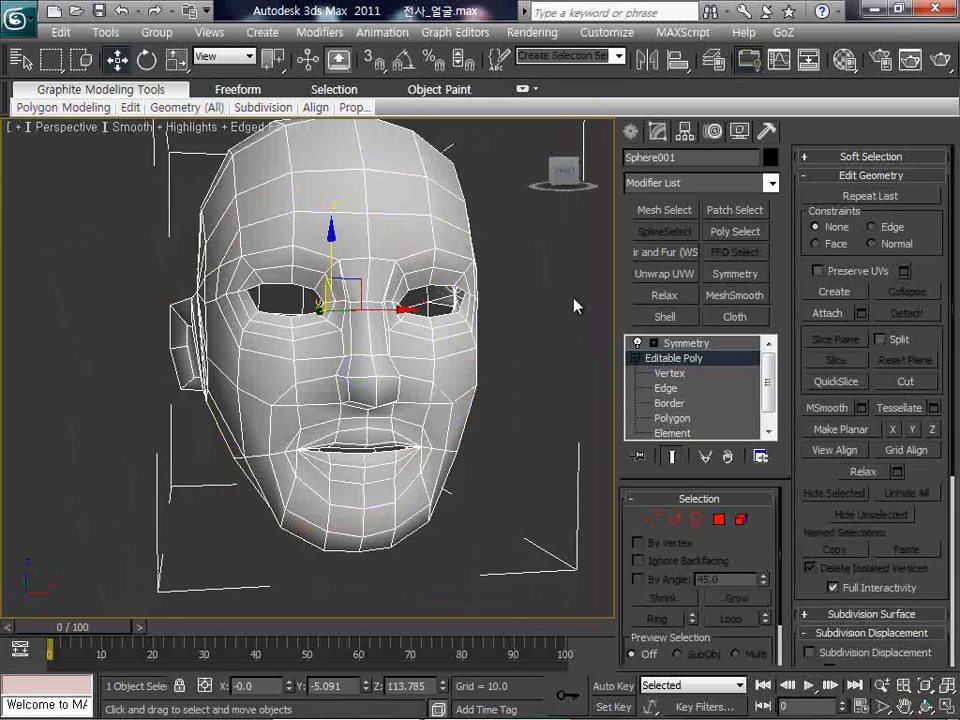
left_click(684, 296)
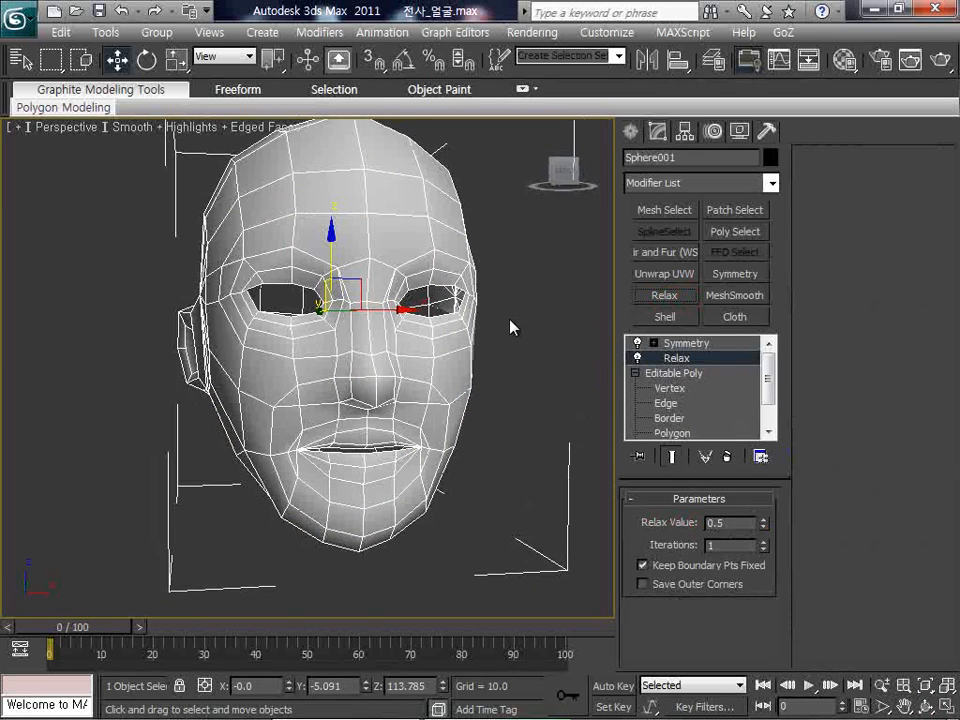
left_click(729, 457)
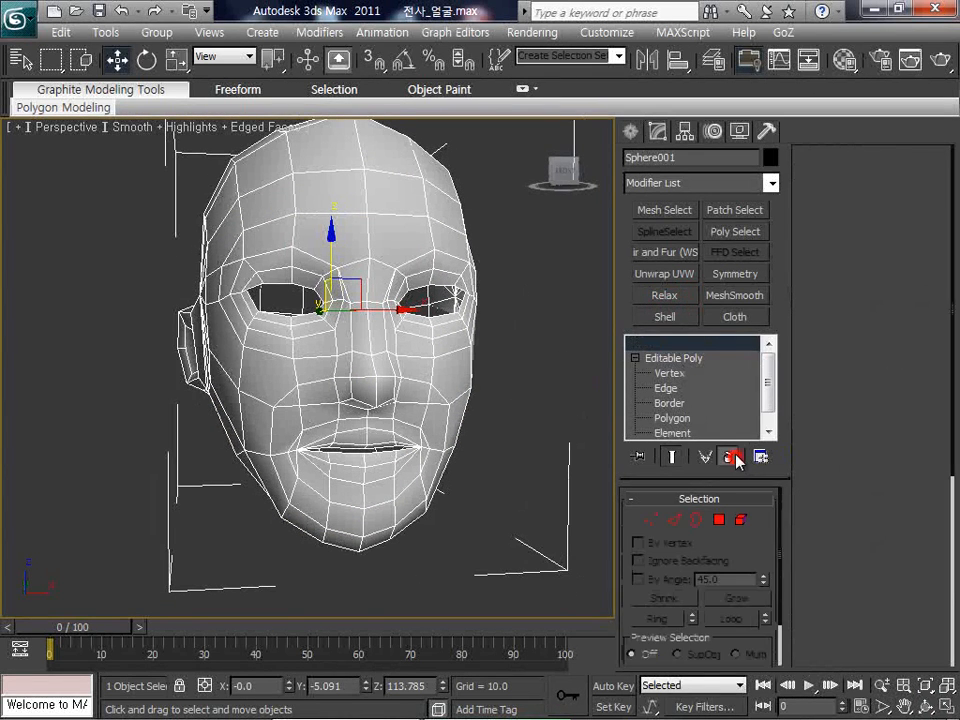
left_click(670, 456)
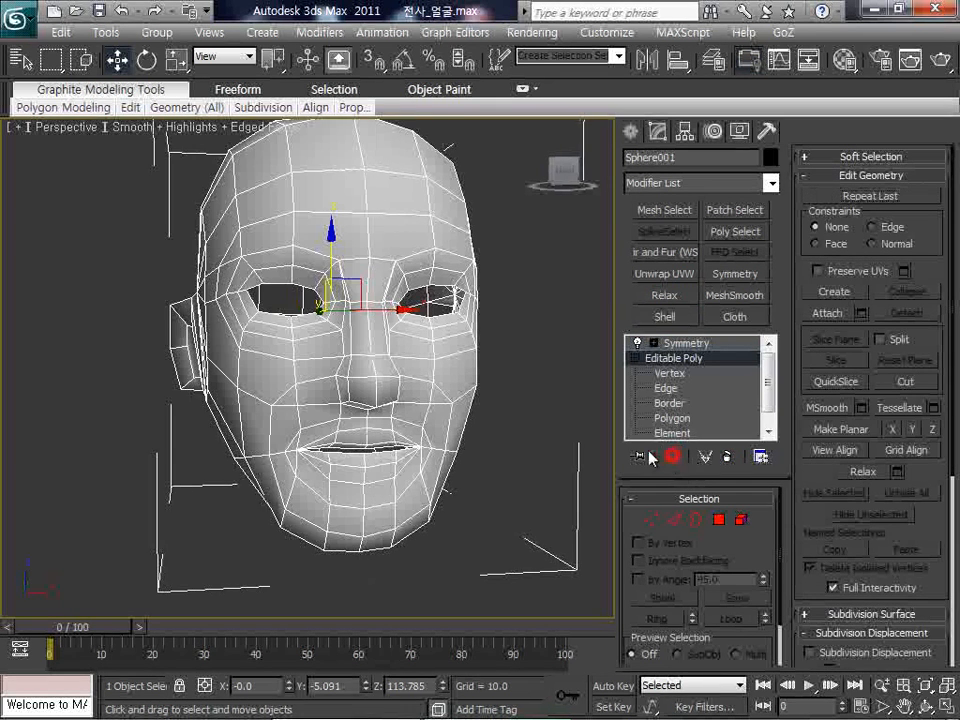
Create a cylinder centred on the head in the Top view, with a radius of about 25.5 and a height of about -39.1
left_click(632, 133)
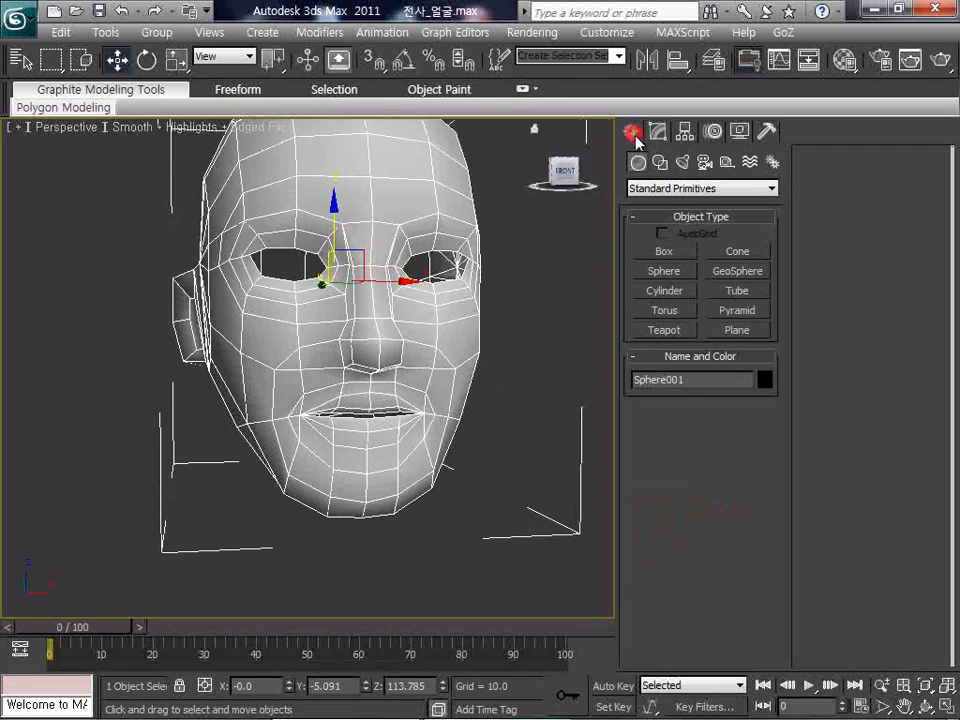
left_click(665, 290)
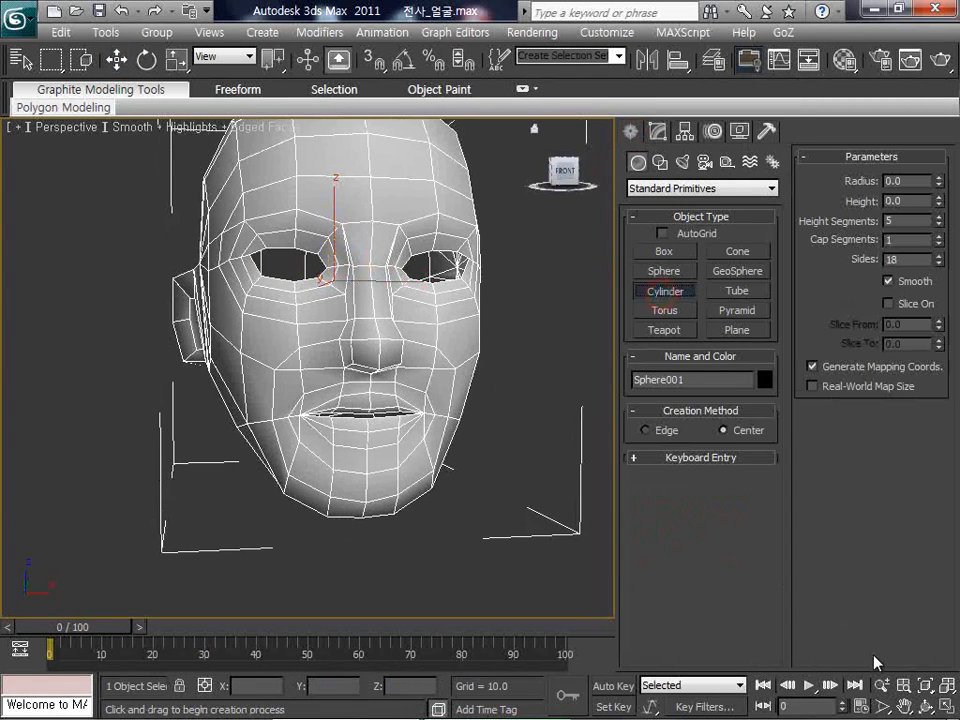
left_click(943, 706)
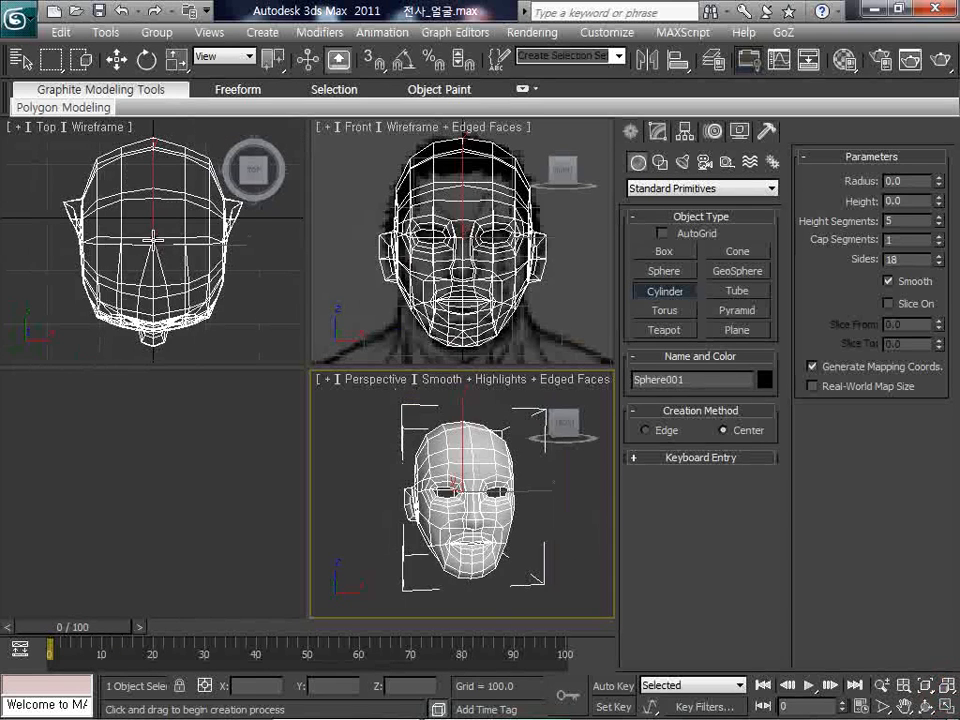
left_click_drag(155, 236, 208, 360)
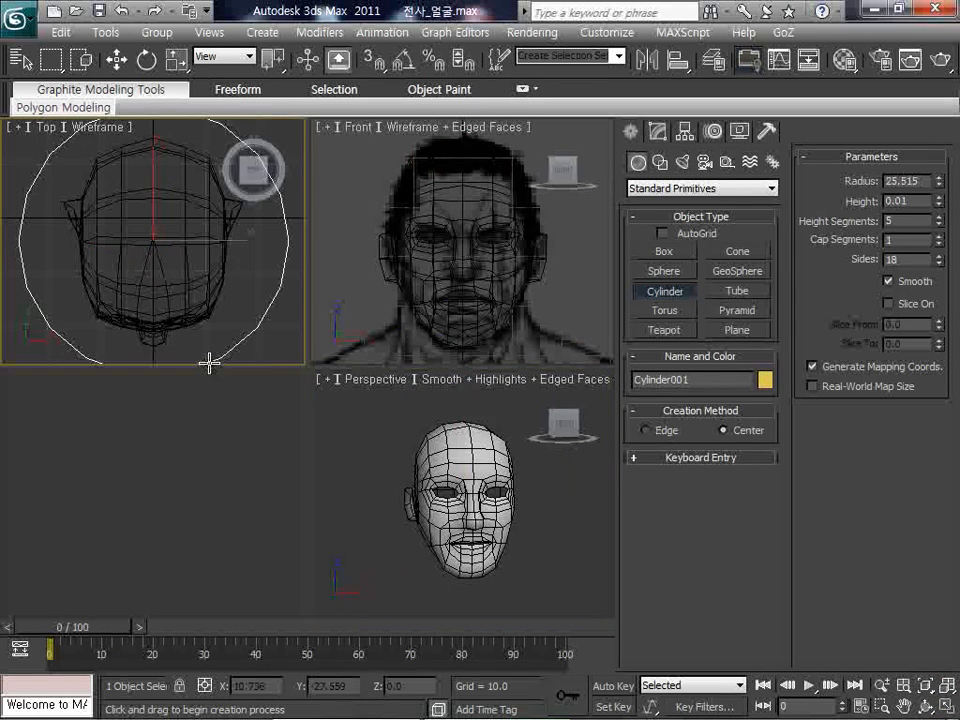
left_click(229, 568)
scroll(456, 259, "down", 5)
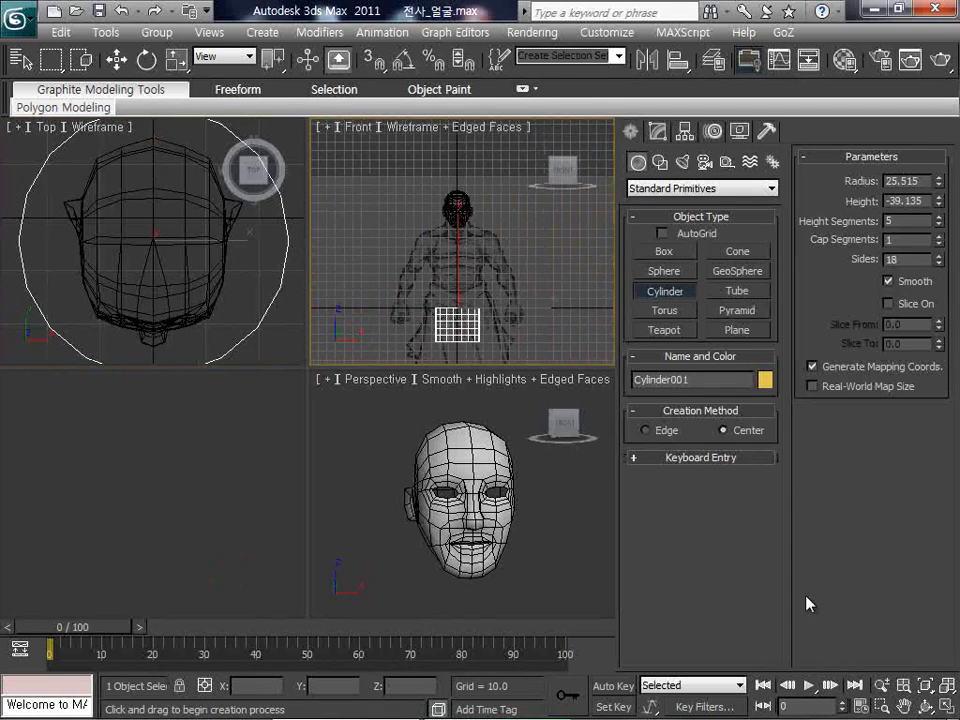
Raise the cylinder in the Front view to about 99.9 on the vertical axis so its top sits at the chin
left_click(947, 707)
middle_click_drag(512, 429, 547, 385)
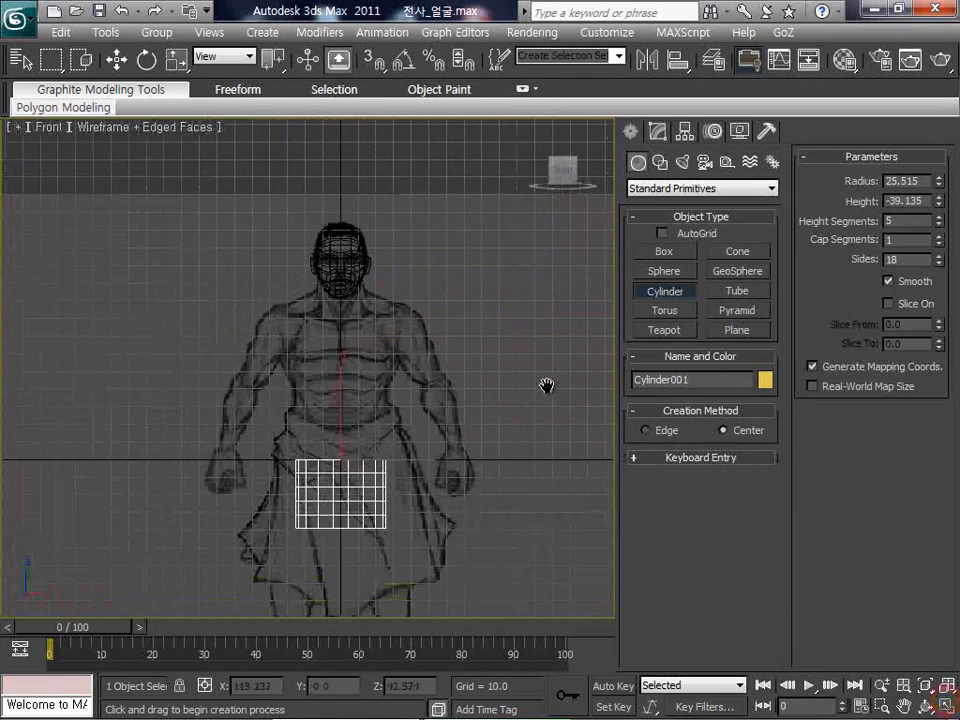
left_click_drag(617, 452, 820, 443)
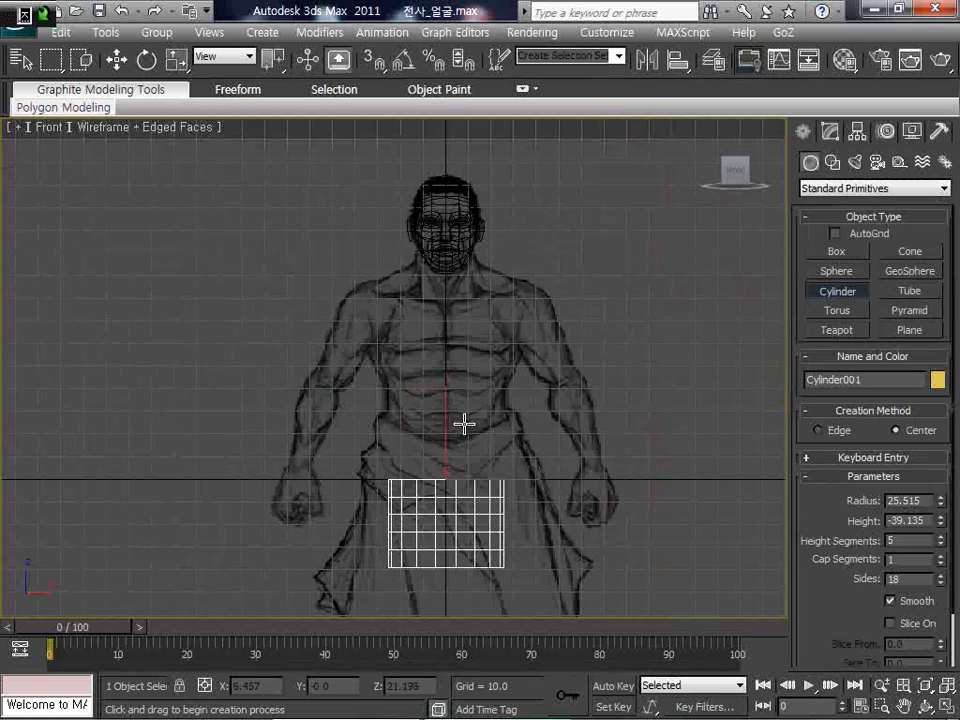
middle_click_drag(463, 424, 475, 390)
key("w")
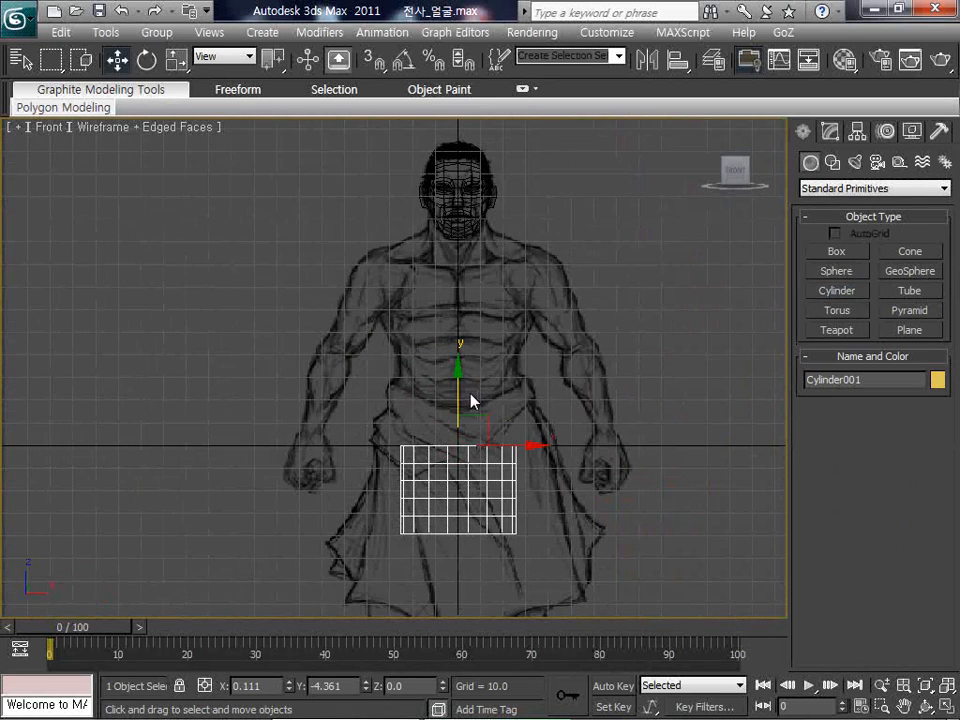
left_click_drag(454, 388, 464, 162)
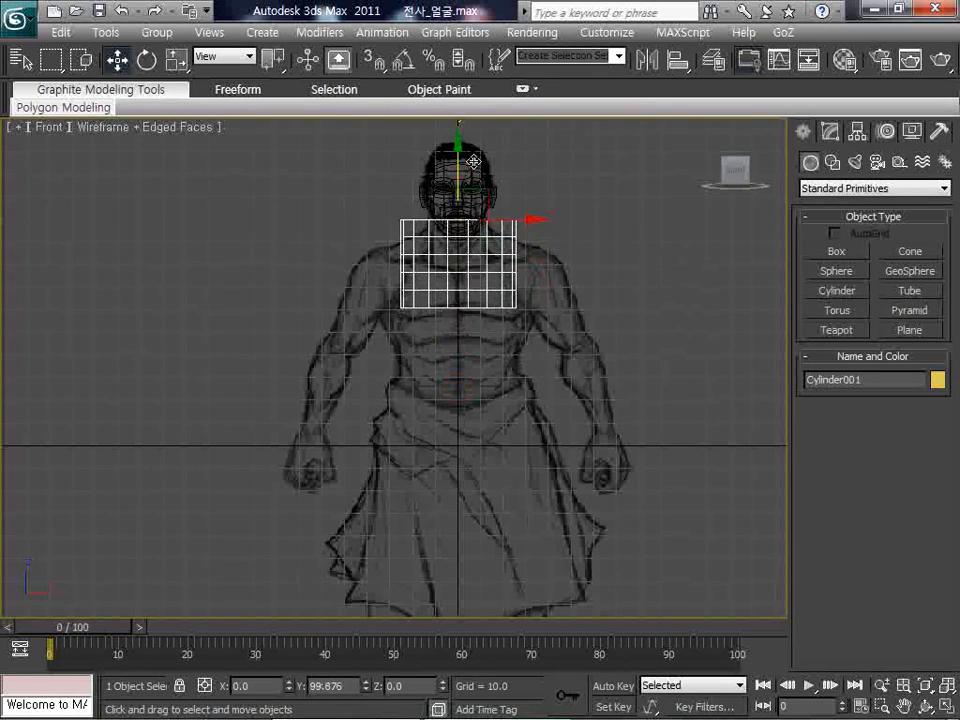
Scale the cylinder to about 118% in width and depth and 254% in height to cover the reference figure's torso
key("r")
middle_click_drag(452, 146, 450, 196)
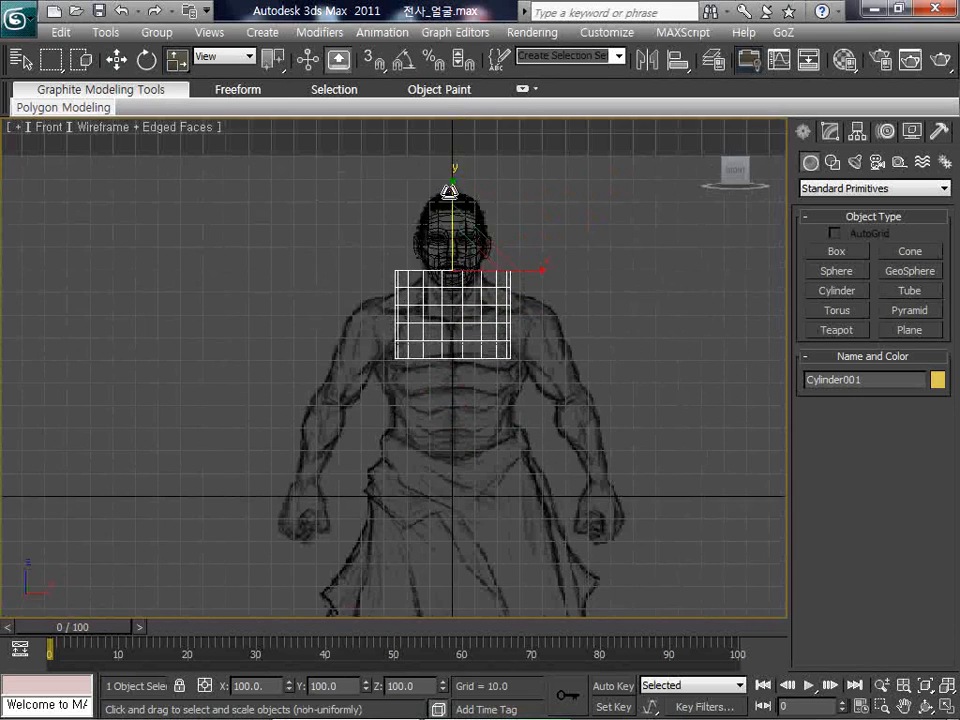
left_click_drag(450, 196, 468, 70)
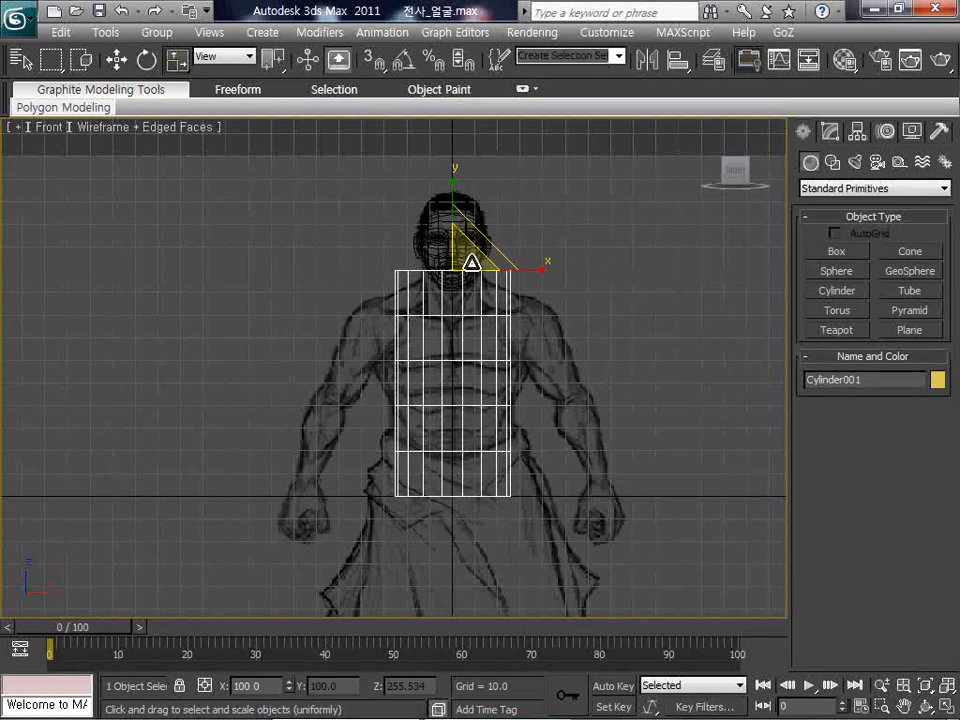
left_click_drag(459, 258, 481, 239)
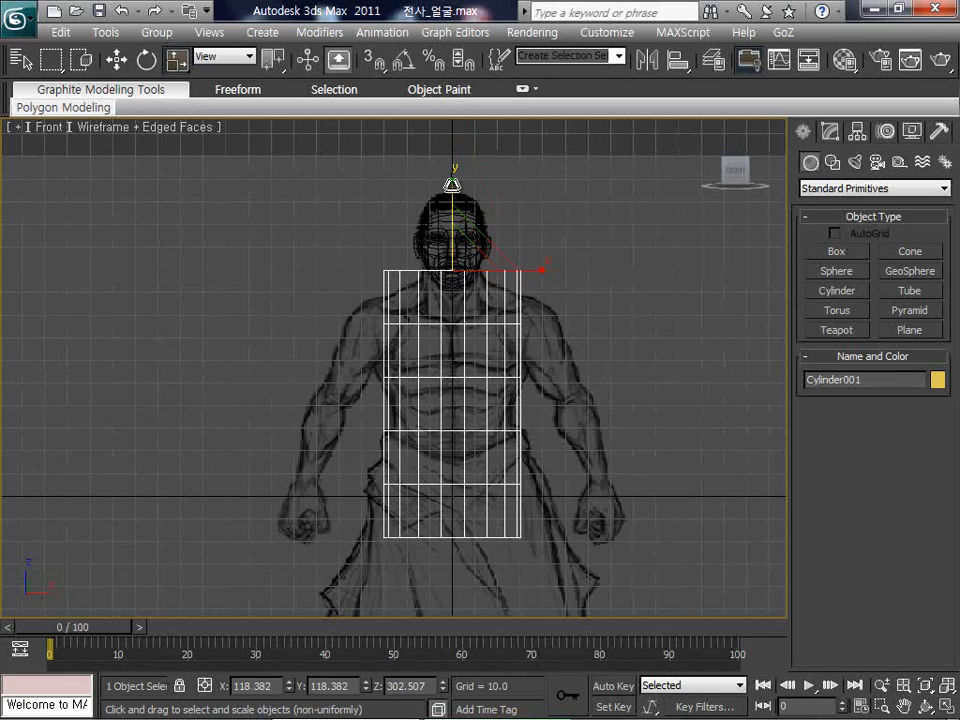
left_click_drag(452, 183, 454, 205)
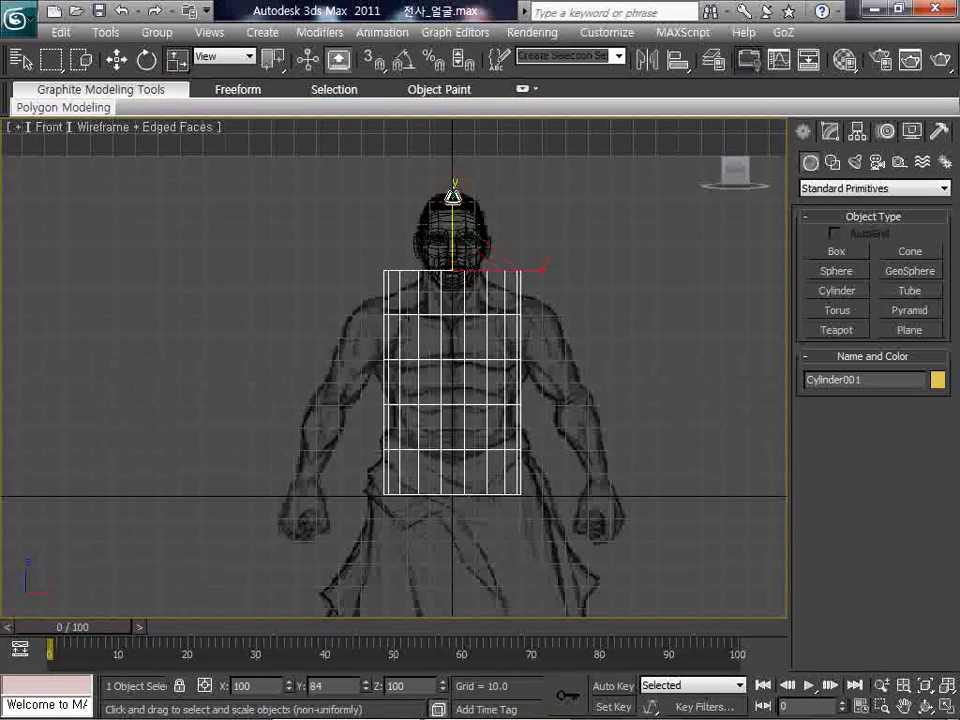
Set the cylinder's sides to 12 and its X position to 0
left_click(829, 133)
type("12")
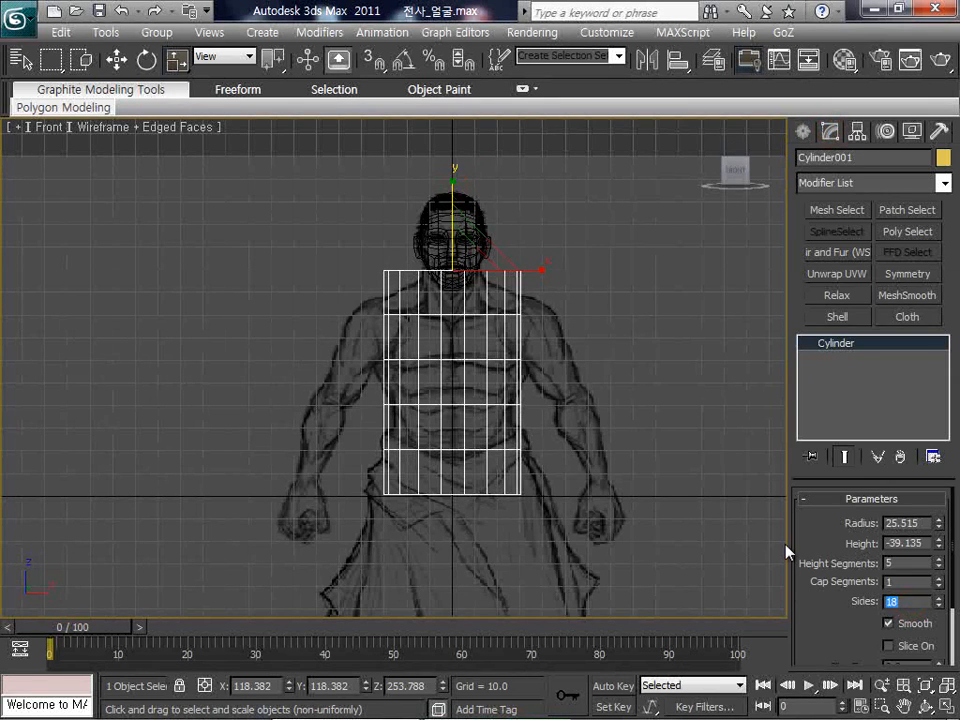
key("Return")
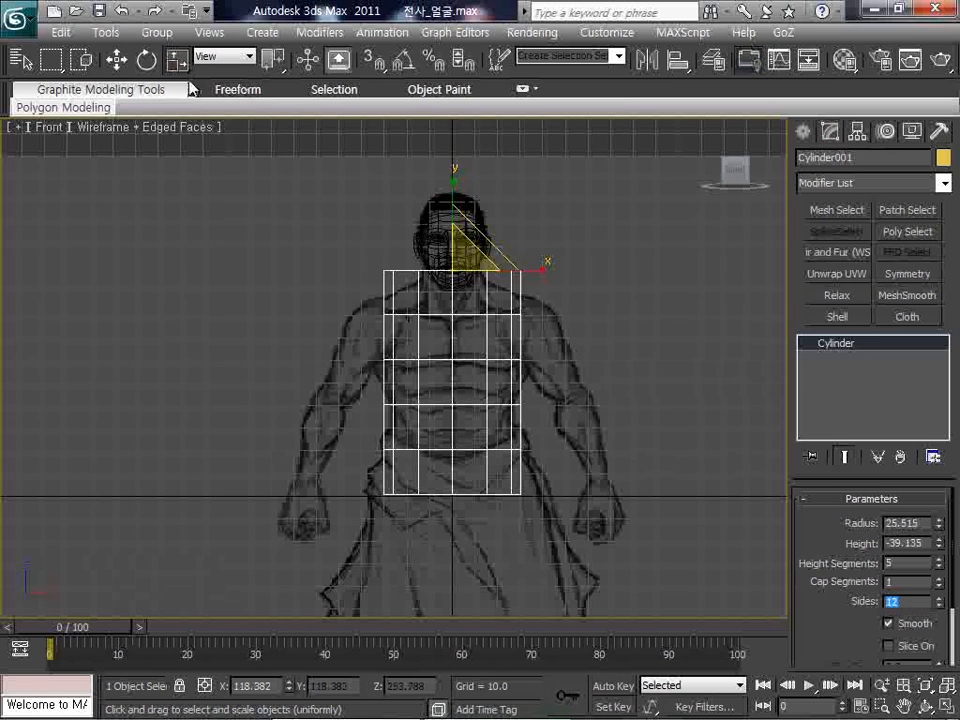
left_click(117, 60)
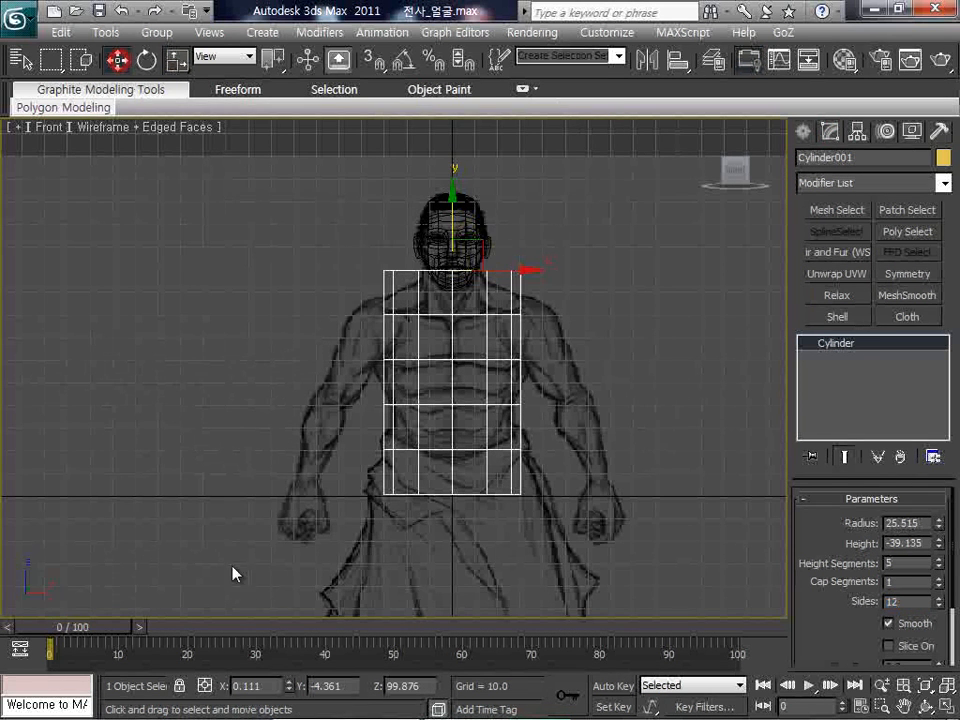
right_click(289, 686)
Convert the torso cylinder to an Editable Poly
middle_click_drag(459, 422, 431, 434)
scroll(463, 420, "up", 3)
right_click(455, 390)
mouse_move(524, 582)
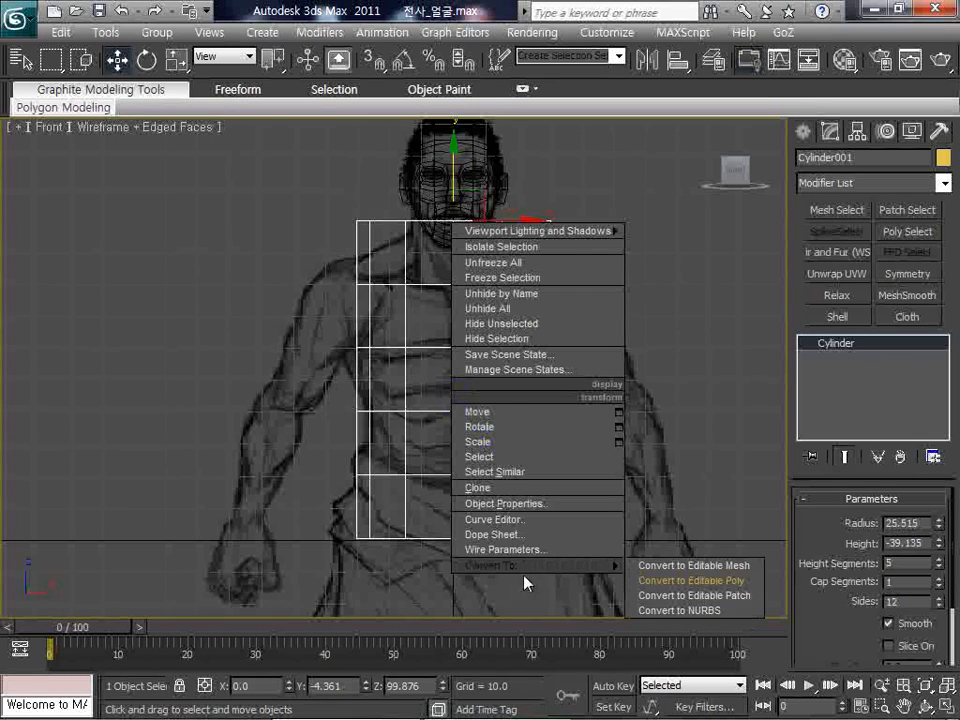
left_click(698, 583)
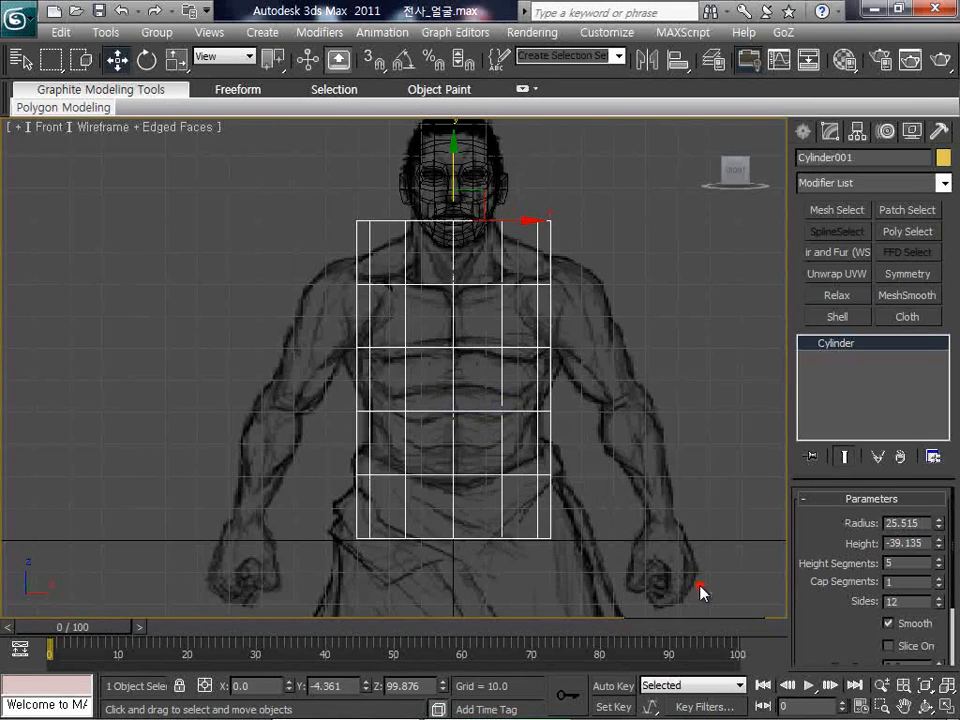
Convert the 12-sided cylinder to an Editable Poly and narrow its top vertex row in the Front view to about the neck's width
mouse_move(539, 356)
middle_mouse_down()
mouse_move(524, 381)
mouse_move(516, 369)
middle_mouse_up()
right_click(513, 362)
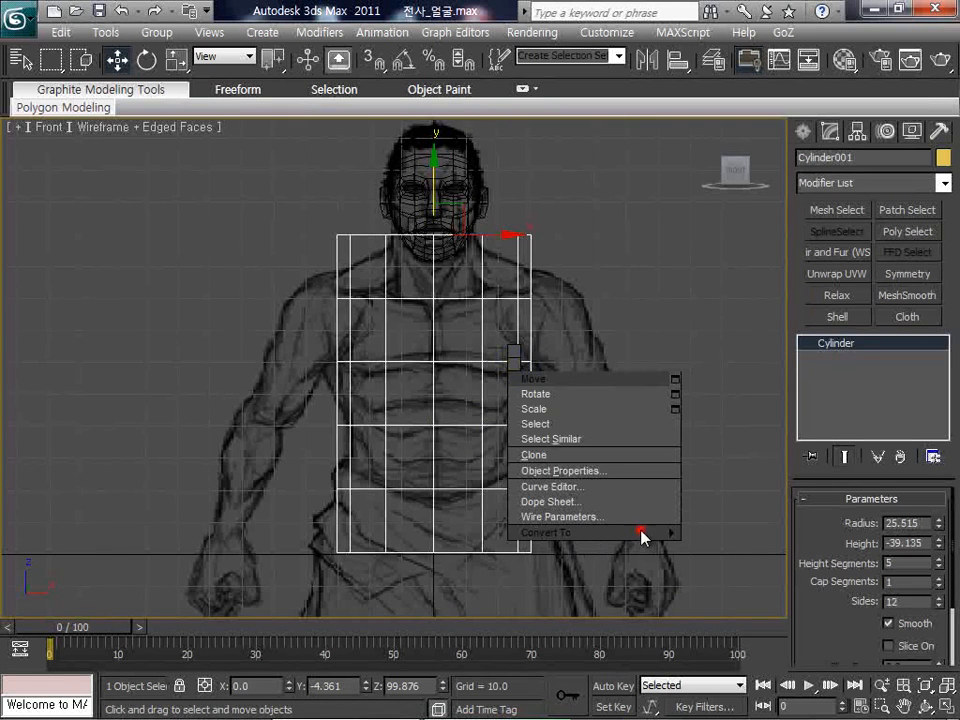
mouse_move(648, 534)
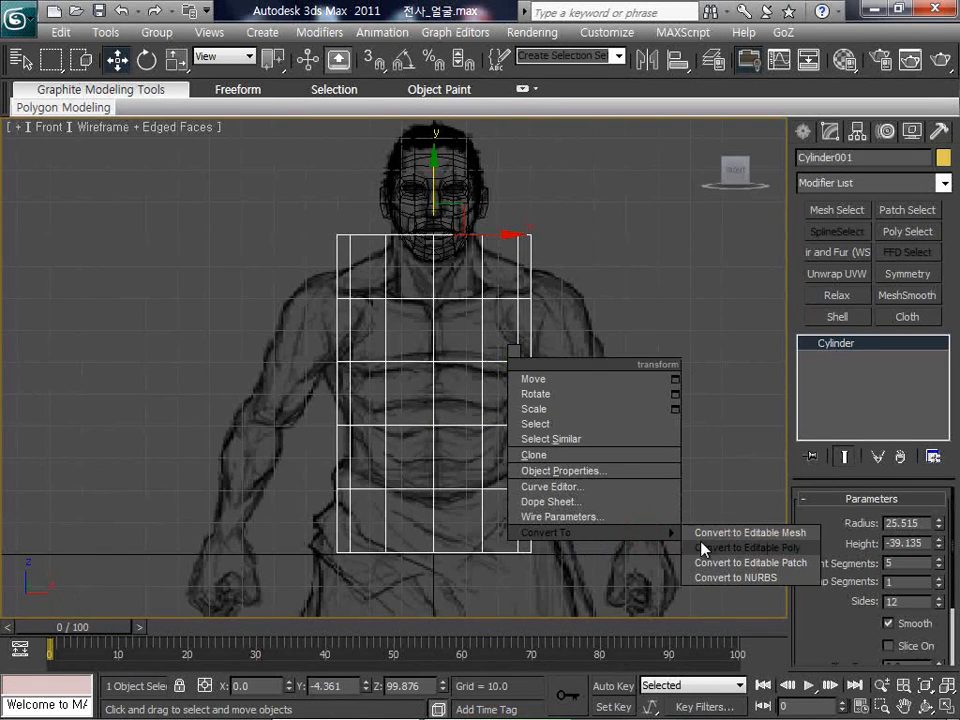
left_click(700, 546)
key("1")
scroll(553, 396, "up", 4)
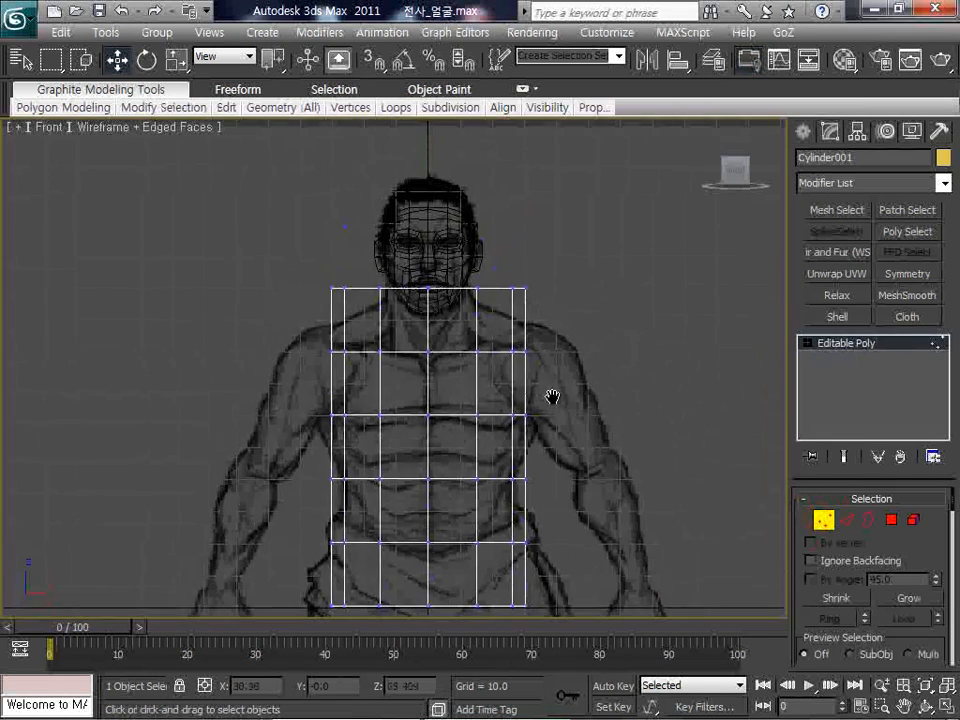
left_click_drag(641, 321, 268, 206)
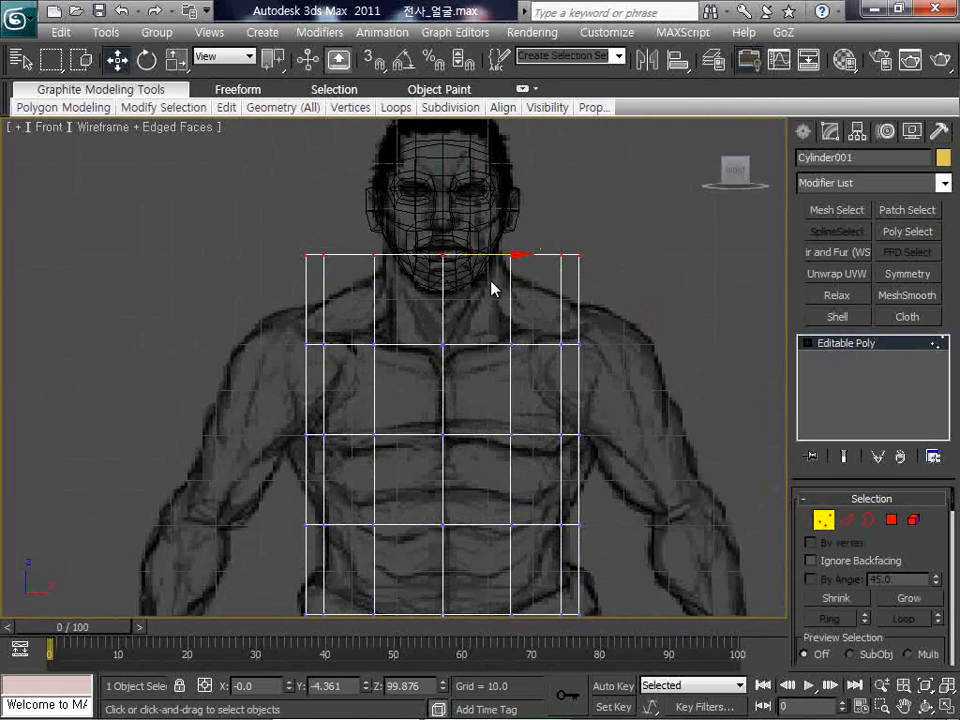
key("r")
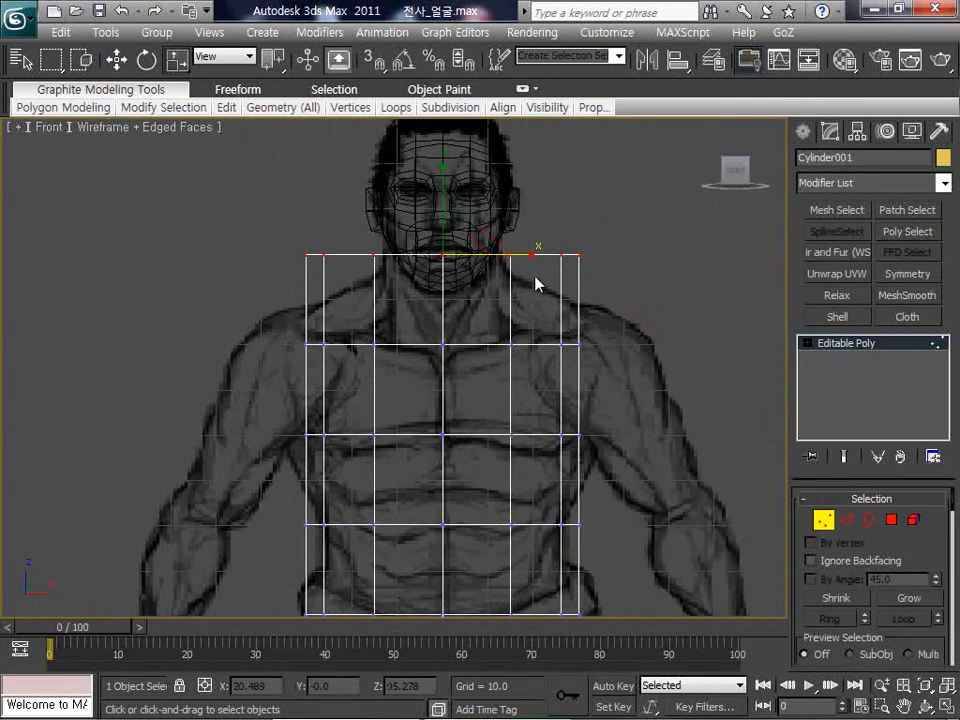
left_click_drag(522, 256, 450, 255)
Raise the second vertex row to shoulder height at about Z 87.5, and widen the shoulder and chest rows slightly to match the sketch
key("w")
left_click_drag(294, 326, 617, 368)
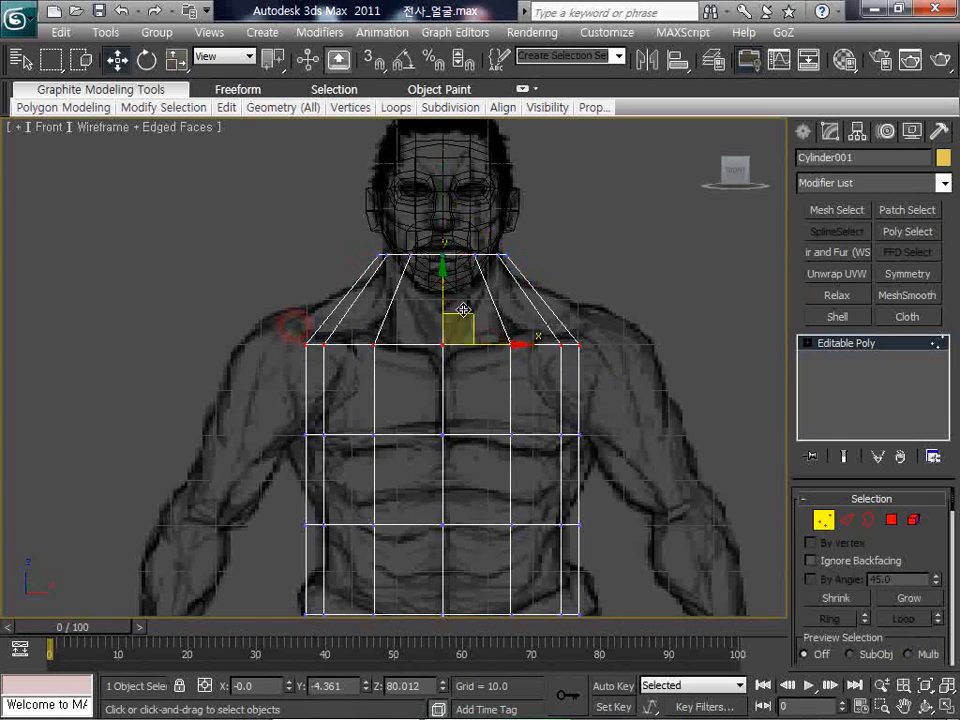
left_click_drag(463, 310, 466, 278)
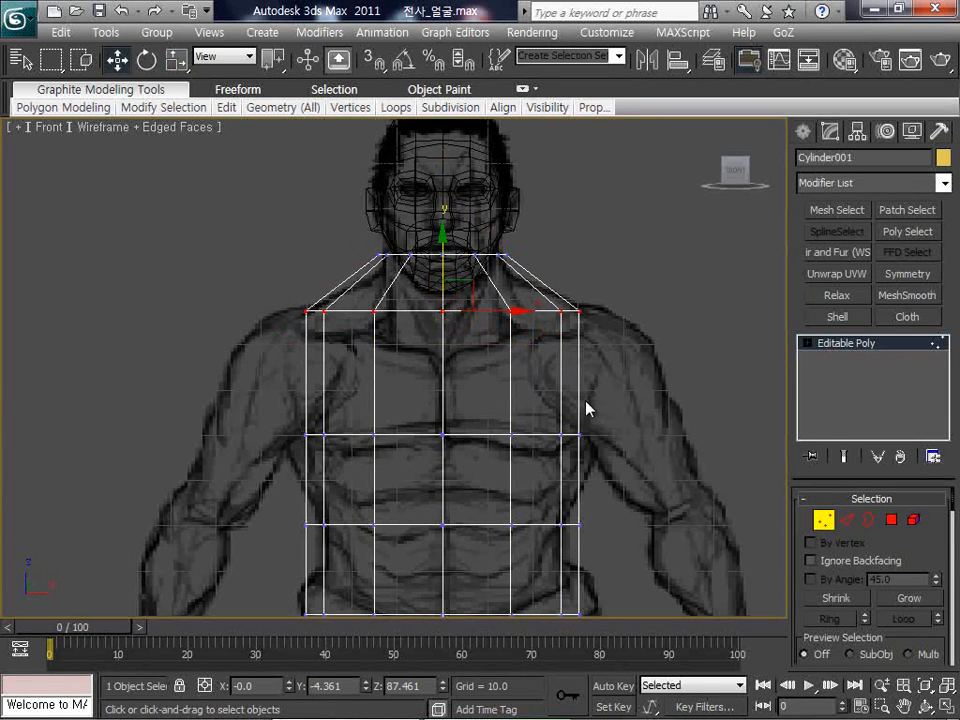
middle_click_drag(622, 458, 617, 415)
left_click_drag(613, 418, 241, 246)
key("r")
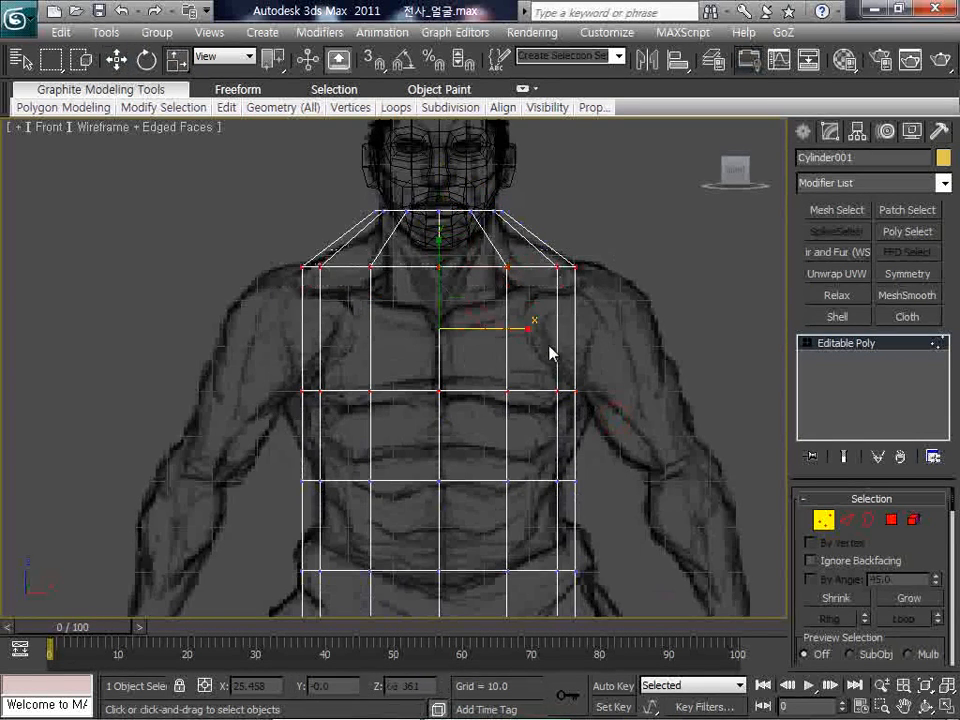
left_click_drag(520, 331, 528, 330)
Narrow the waist vertex row to about 87% in width and slightly narrow the row below it to follow the sketched outline
middle_click_drag(540, 419, 533, 334)
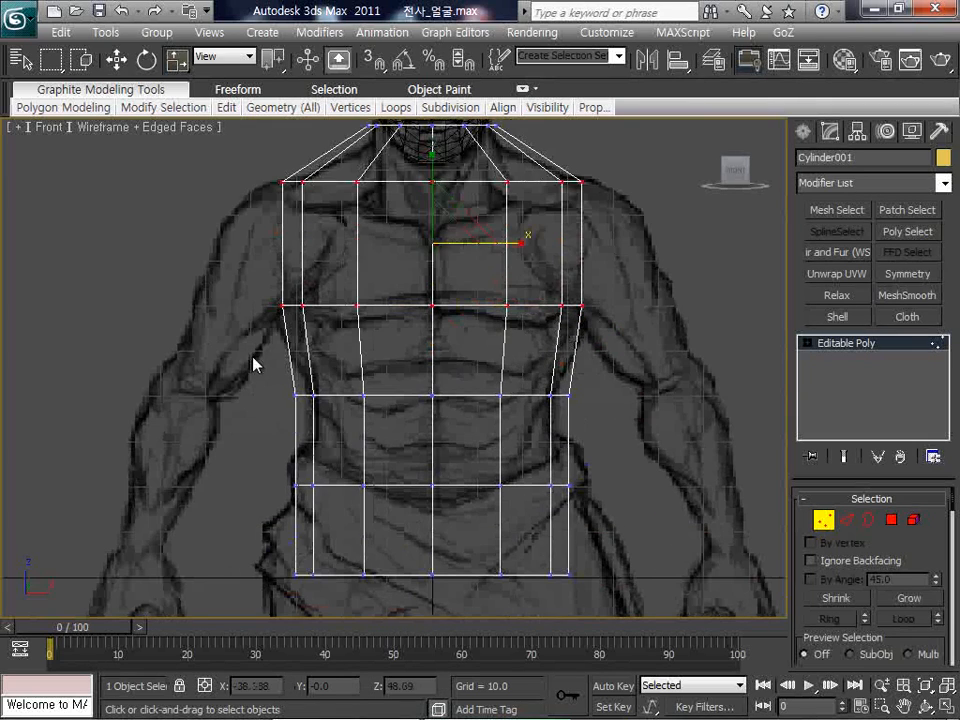
left_click_drag(260, 366, 593, 429)
key("r")
left_click_drag(519, 392, 508, 394)
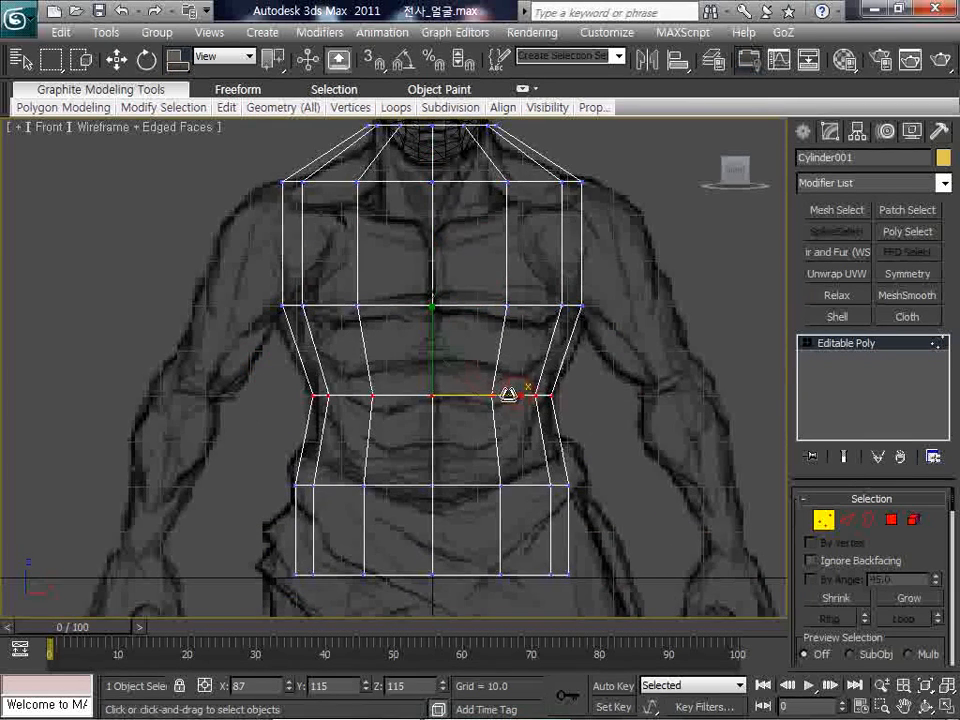
middle_click_drag(521, 407, 528, 335)
left_click_drag(276, 382, 516, 410)
Raise the bottom vertex row closer to the row above it and narrow it slightly
left_click_drag(212, 456, 211, 455)
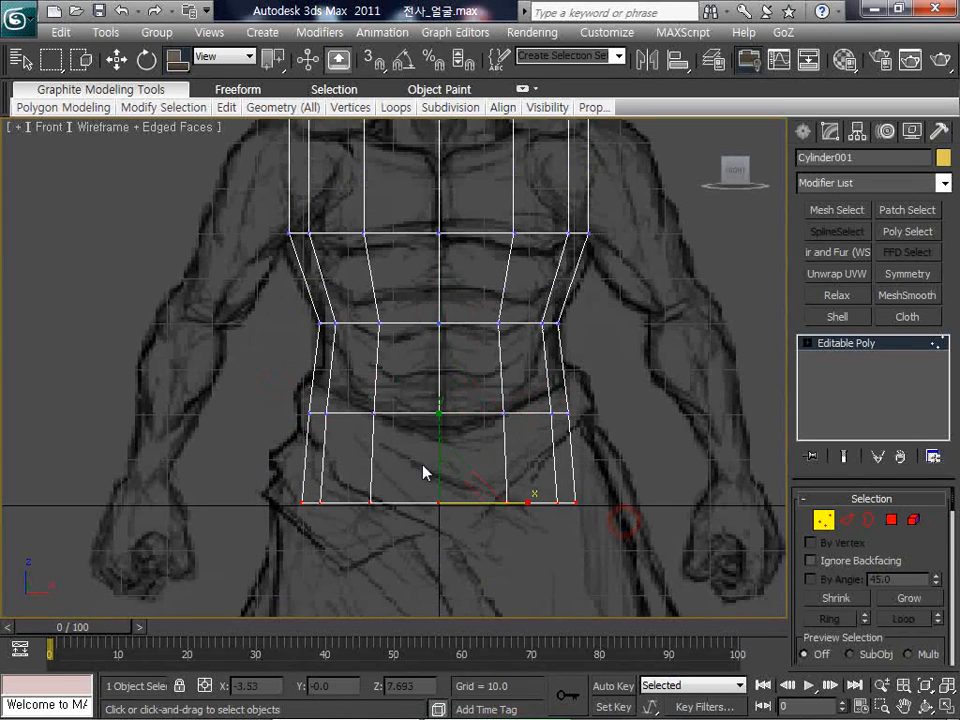
key("w")
left_click_drag(438, 431, 439, 392)
key("r")
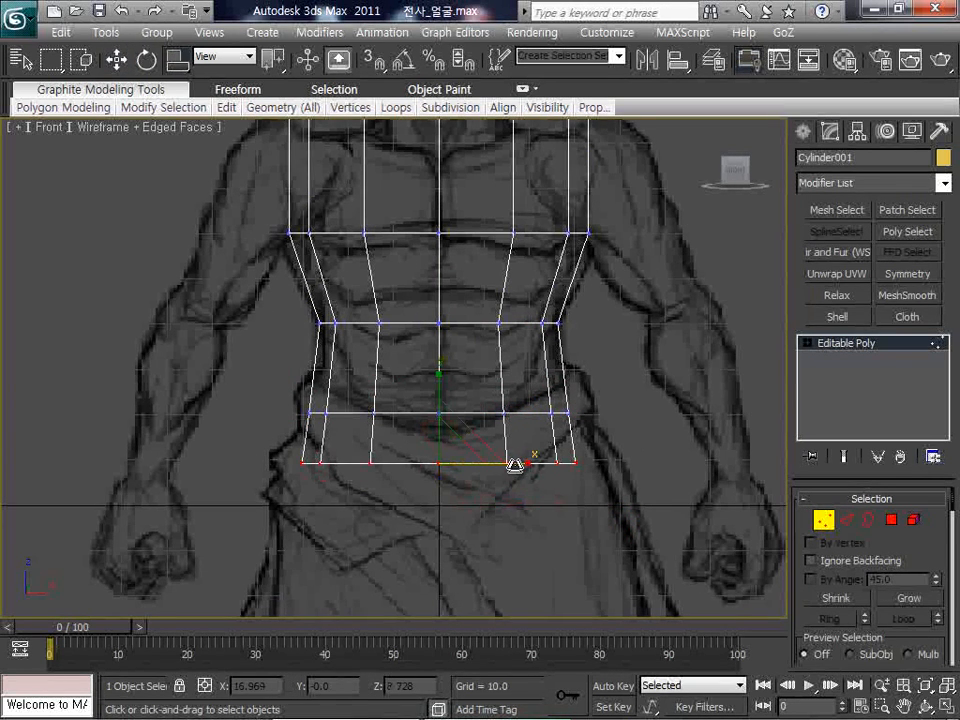
left_click_drag(519, 464, 512, 465)
Connect the vertical edges between the top row and the shoulders with a new edge loop, and narrow it to the neck's width
mouse_move(537, 275)
middle_mouse_down()
mouse_move(532, 393)
mouse_move(546, 364)
mouse_move(514, 364)
mouse_move(508, 435)
middle_mouse_up()
scroll(506, 350, "up", 3)
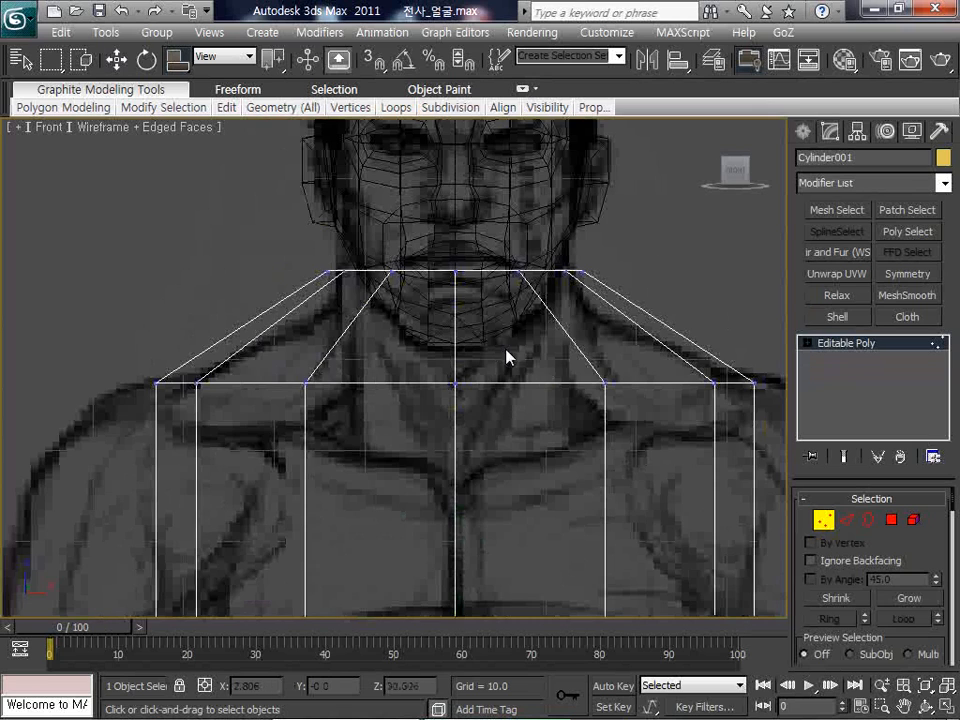
scroll(506, 357, "down", 2)
left_click(847, 519)
left_click_drag(612, 336, 210, 334)
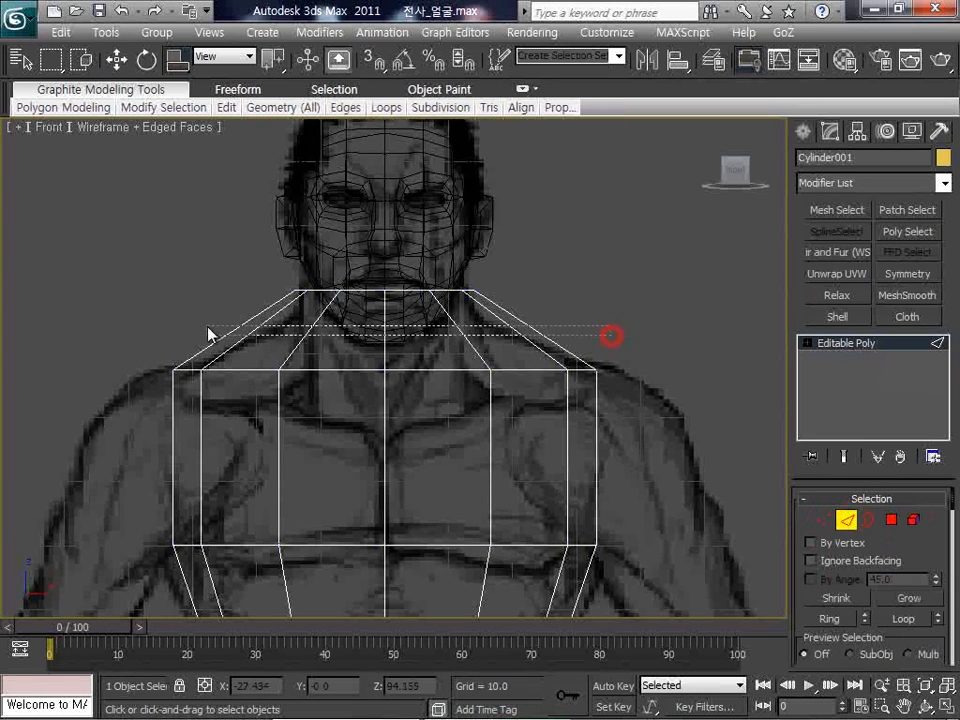
right_click(273, 338)
left_click(252, 398)
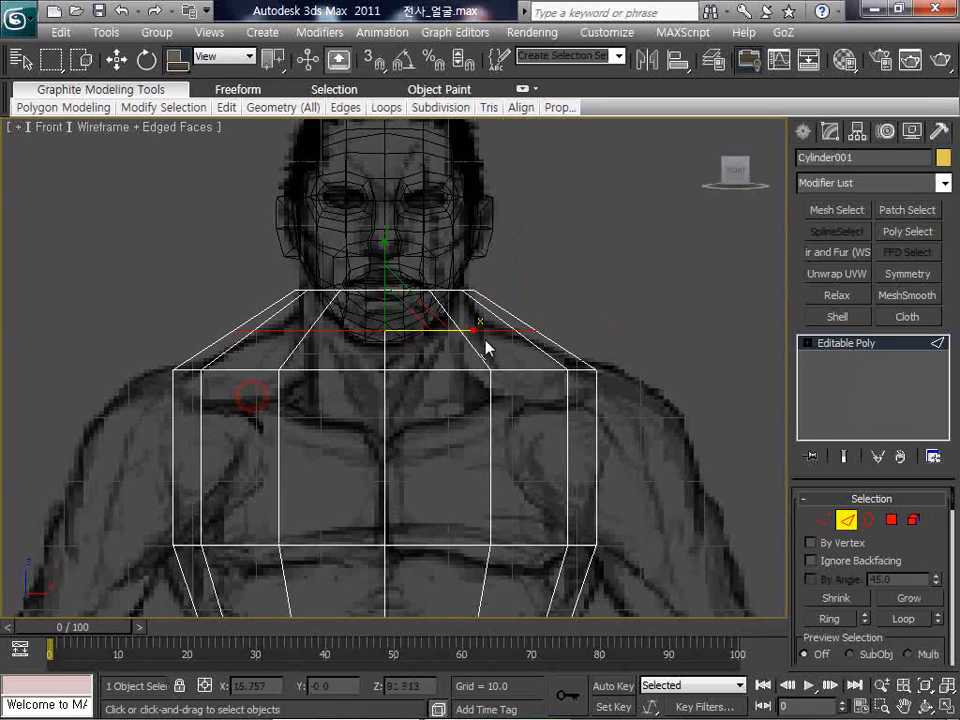
left_click_drag(473, 330, 432, 331)
Raise the top vertex row to about Z 109.8 inside the head, and narrow both neck rows slightly to match the sketched neck
left_click(824, 522)
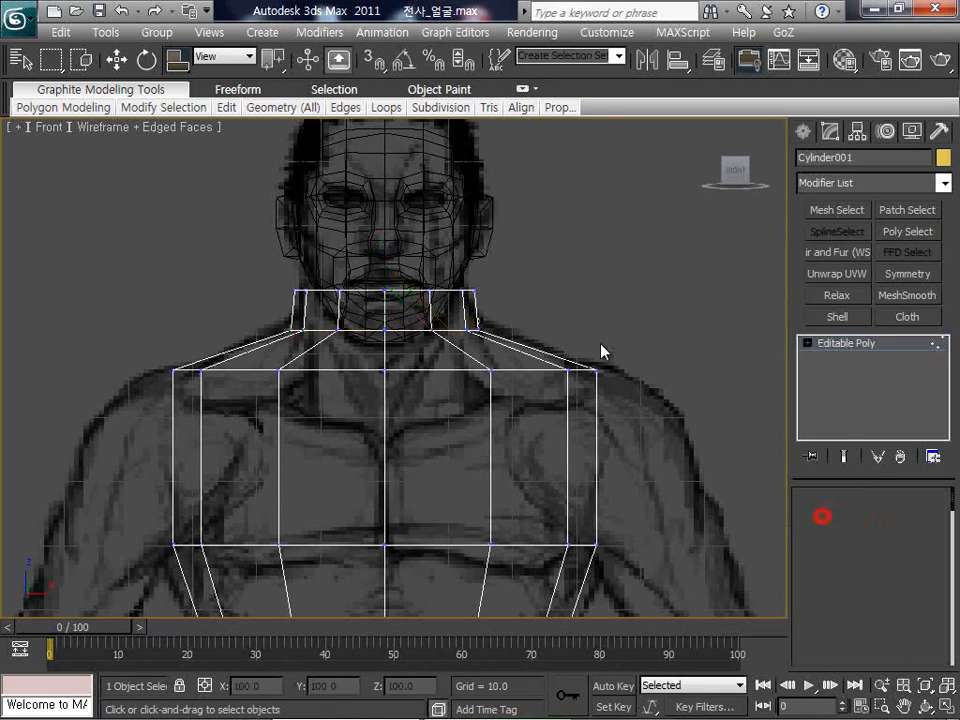
left_click_drag(555, 315, 257, 262)
key("w")
left_click_drag(382, 220, 381, 158)
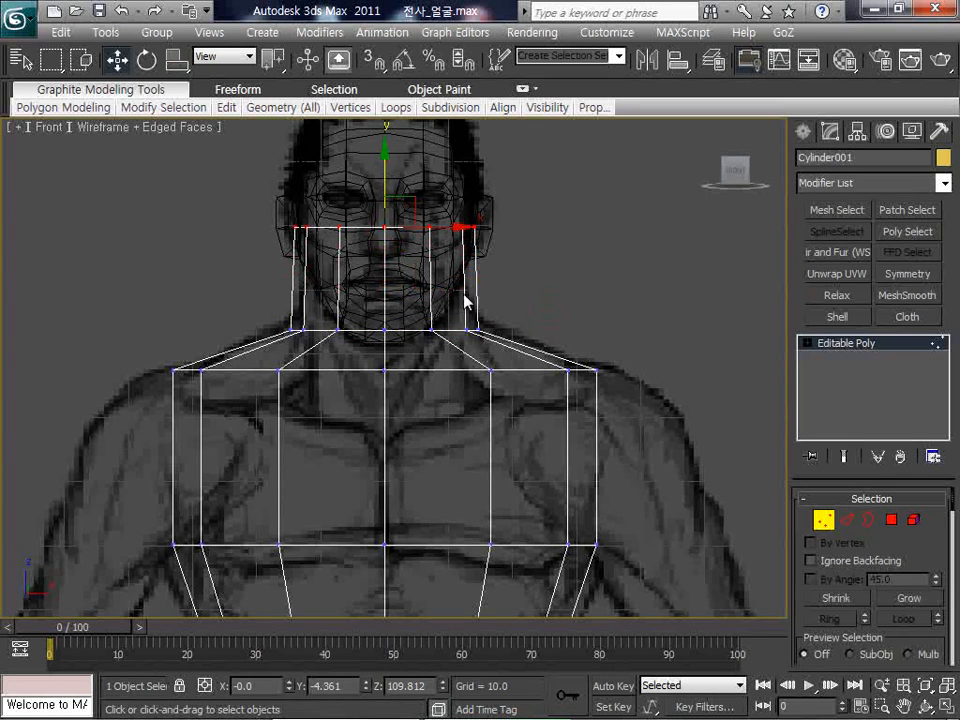
left_click_drag(498, 343, 254, 182)
key("r")
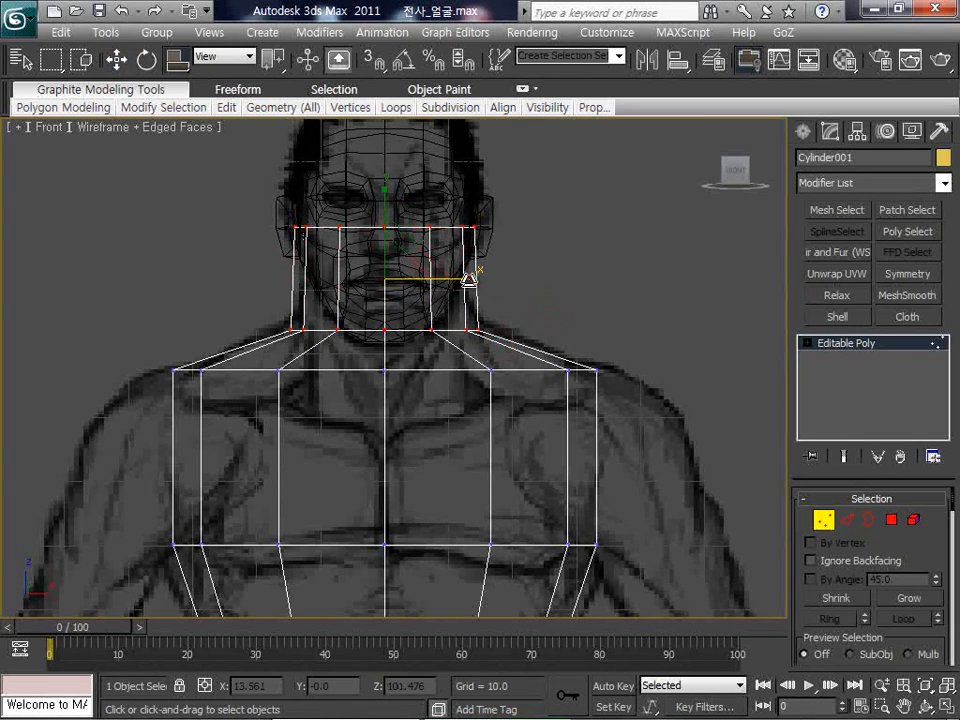
left_click_drag(468, 280, 462, 281)
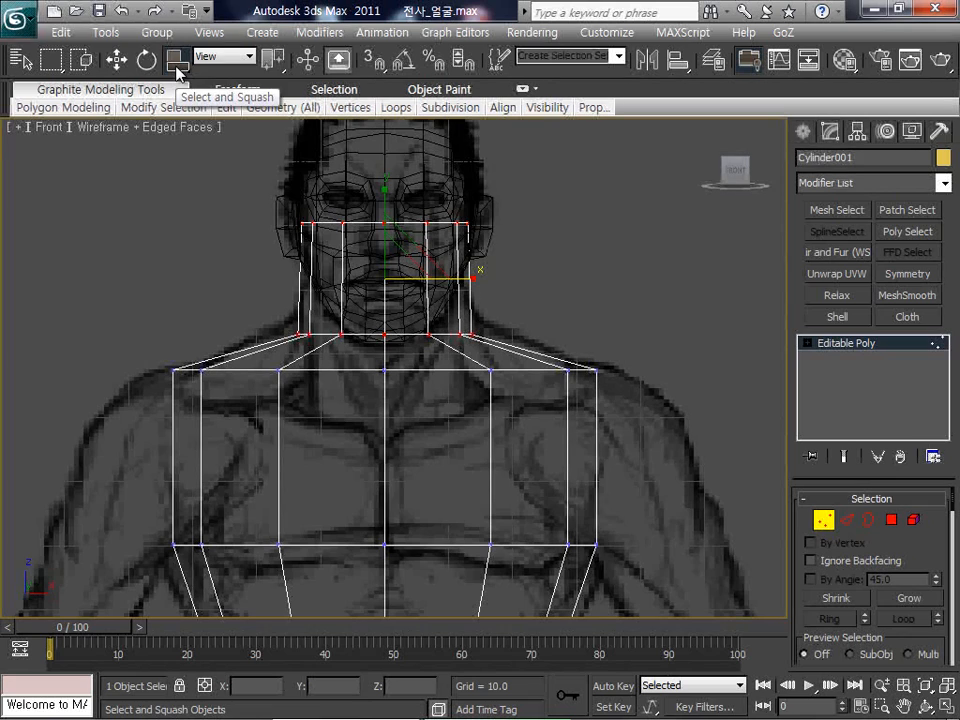
Try squashing the two neck vertex rows to about 72% in height with Select and Squash
left_click_drag(178, 72, 180, 150)
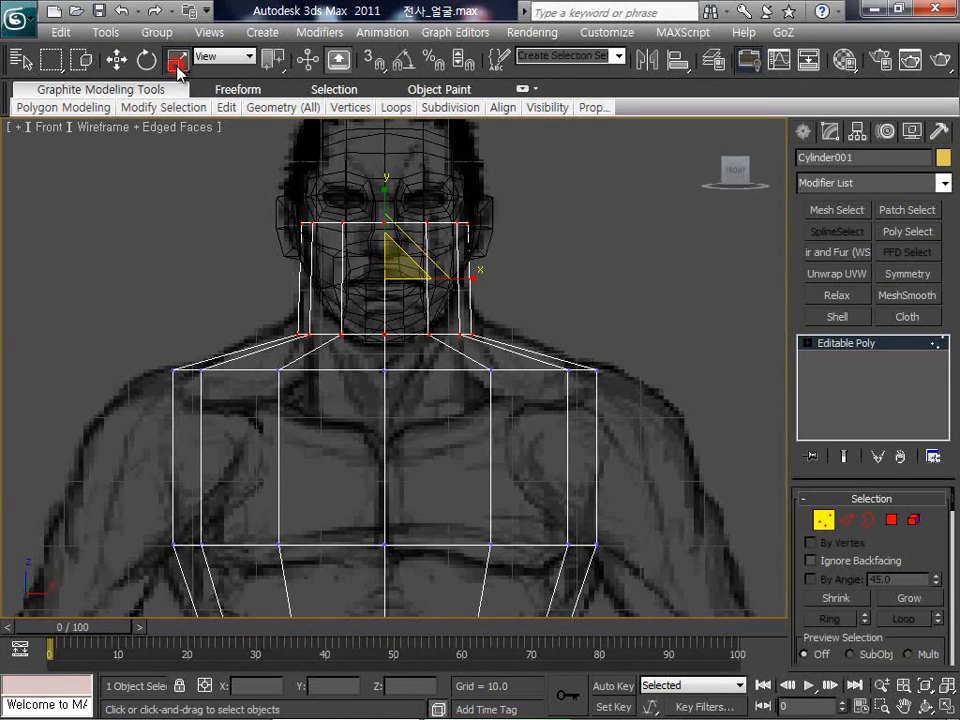
left_click_drag(178, 70, 178, 148)
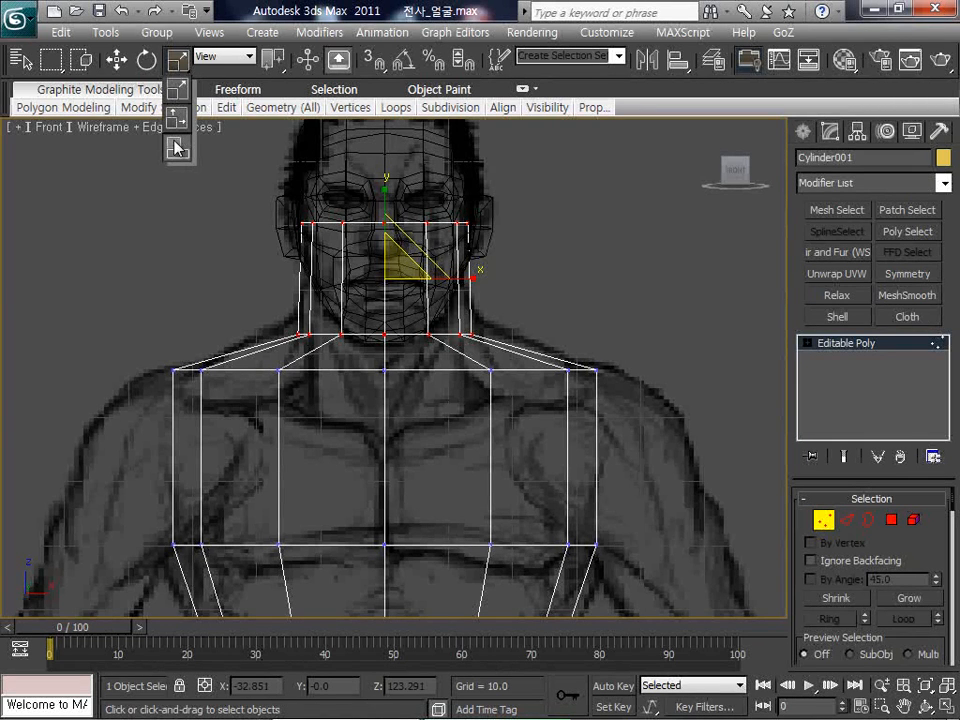
left_click_drag(178, 148, 181, 147)
left_click_drag(387, 199, 389, 224)
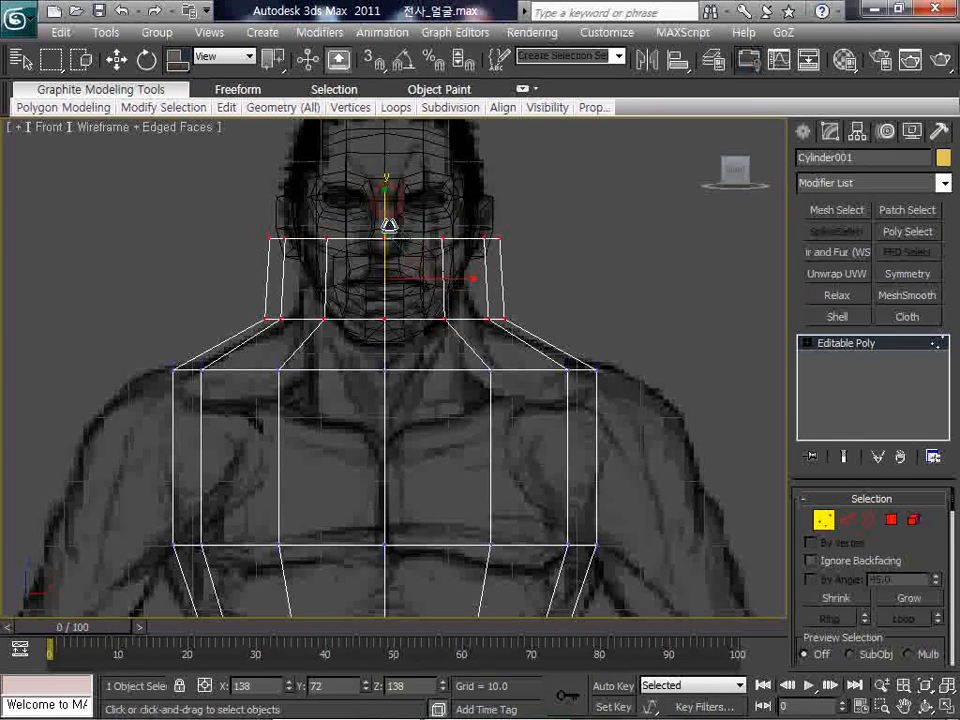
key("ctrl+z")
Switch scaling back to uniform and raise the vertex row at the neck's base to about Z 95.4
left_click_drag(178, 52, 180, 88)
middle_click_drag(406, 290, 413, 290)
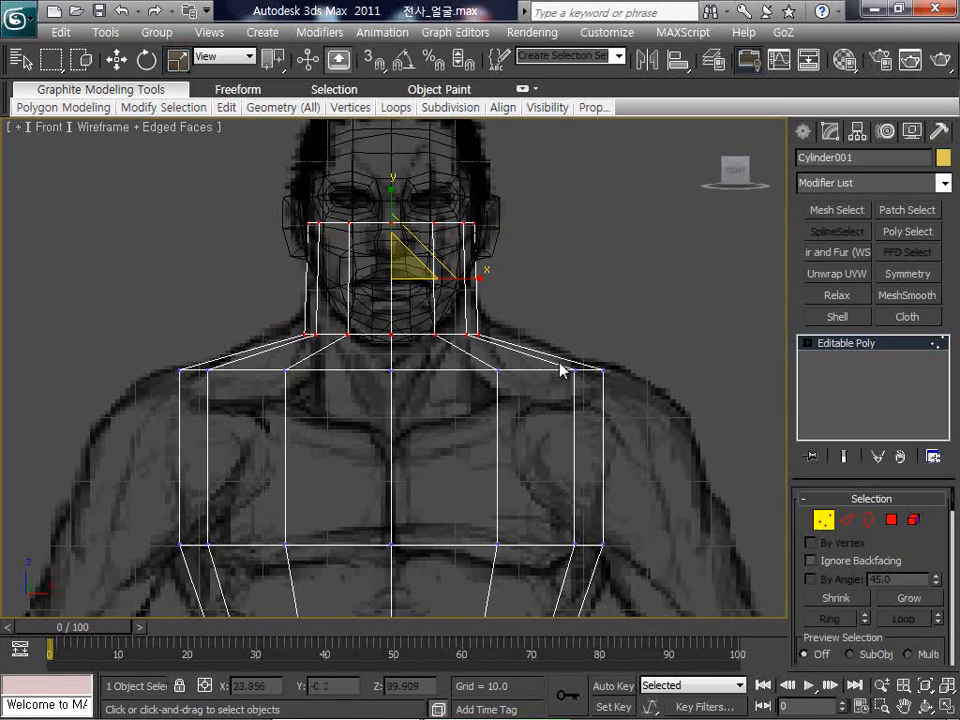
key("w")
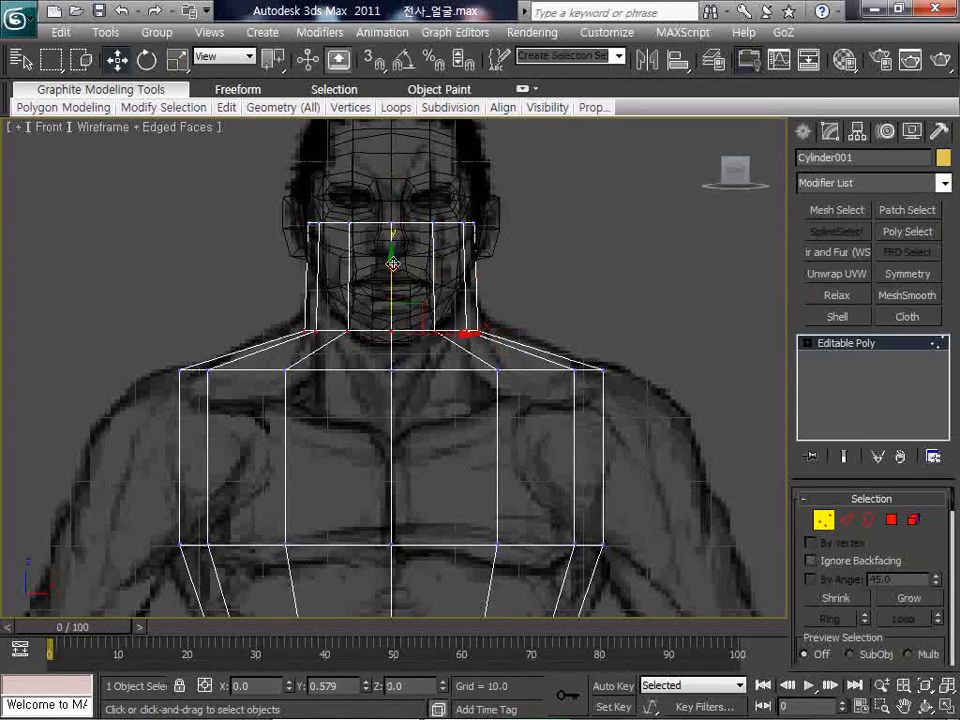
left_click_drag(393, 263, 393, 250)
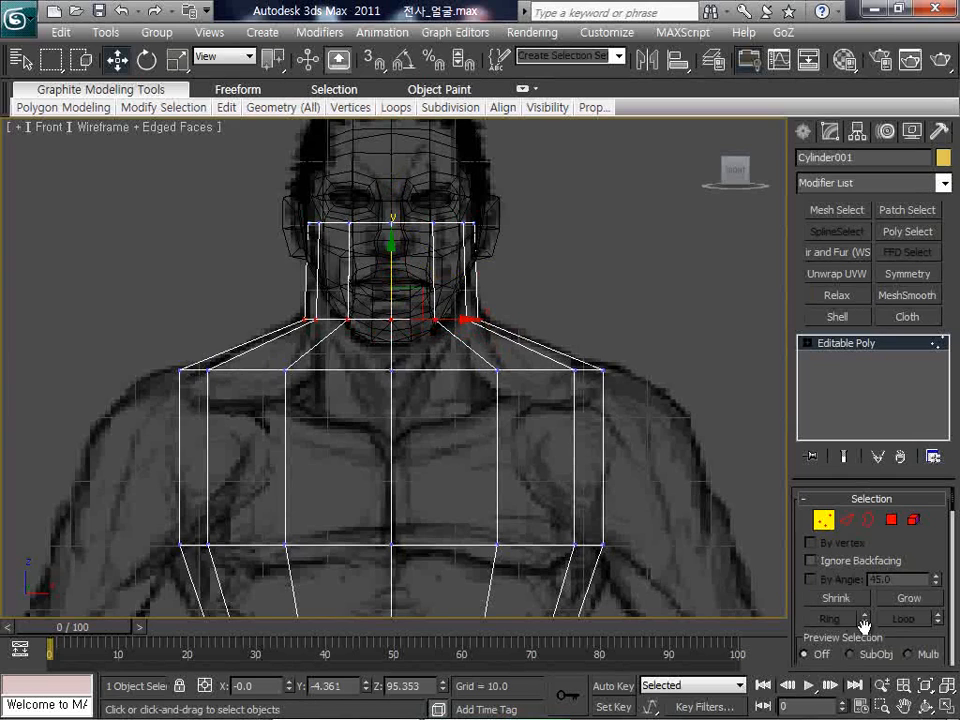
In the Left view, reduce the depth of both neck vertex rows and shift the neck's base row backward to the nape
left_click(942, 705)
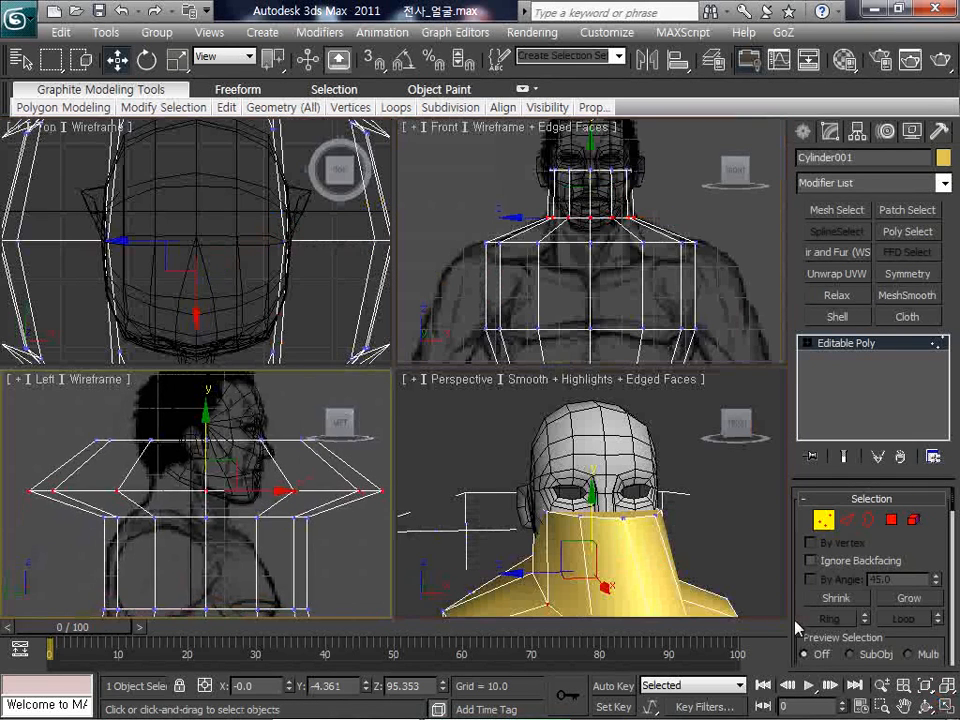
key("alt+w")
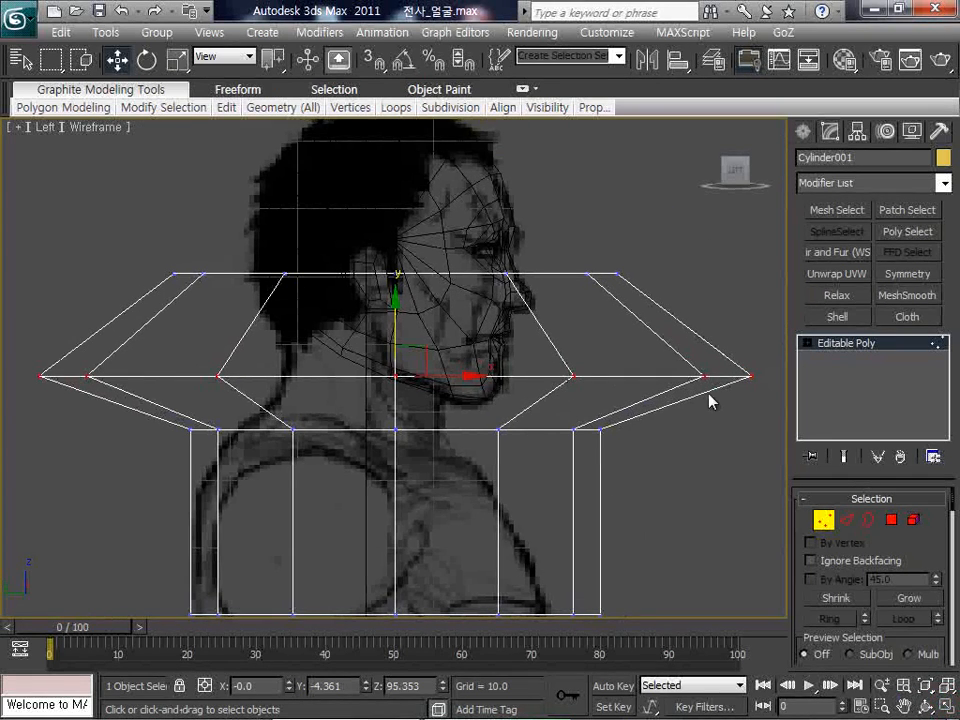
key("r")
left_click_drag(484, 373, 262, 380)
left_click_drag(143, 231, 692, 322)
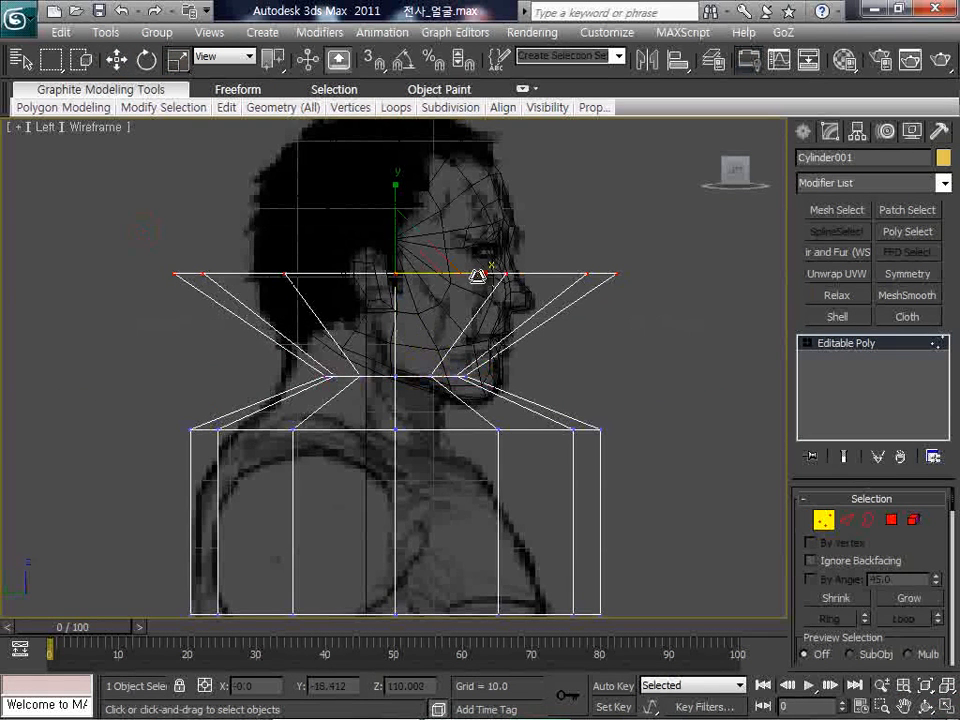
left_click_drag(480, 274, 286, 291)
left_click_drag(276, 332, 420, 375)
key("w")
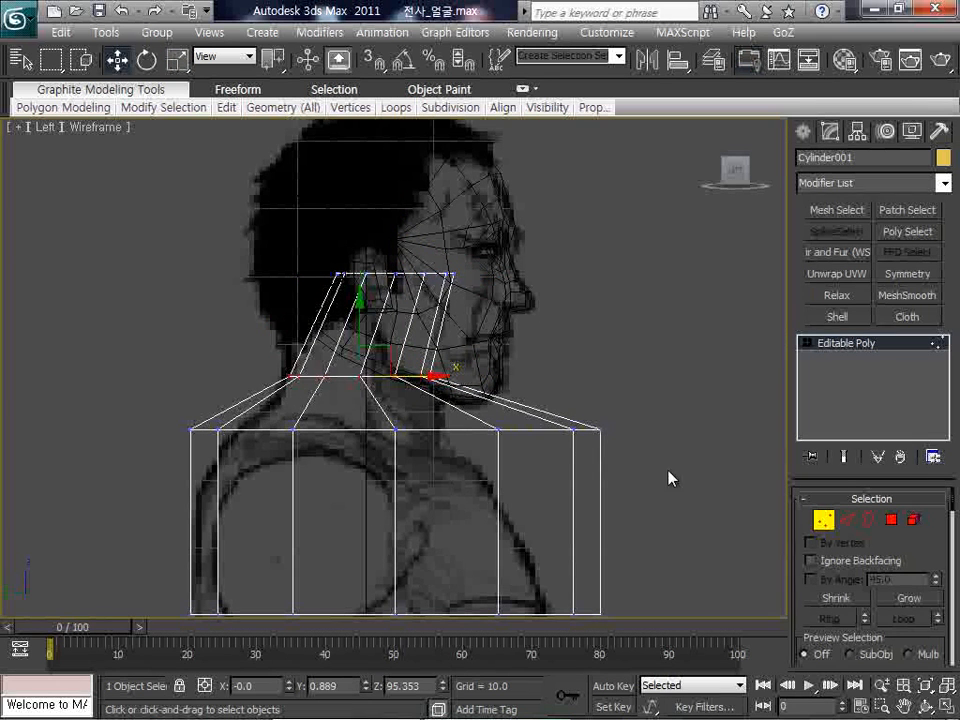
Reduce the depth of the shoulder vertex row in the Left view and align its rear with the sketched upper back
left_click_drag(597, 457, 126, 410)
key("r")
left_click_drag(451, 435, 361, 412)
key("w")
middle_click_drag(421, 394, 409, 298)
middle_click_drag(474, 385, 460, 430)
key("ctrl+z")
key("ctrl+z")
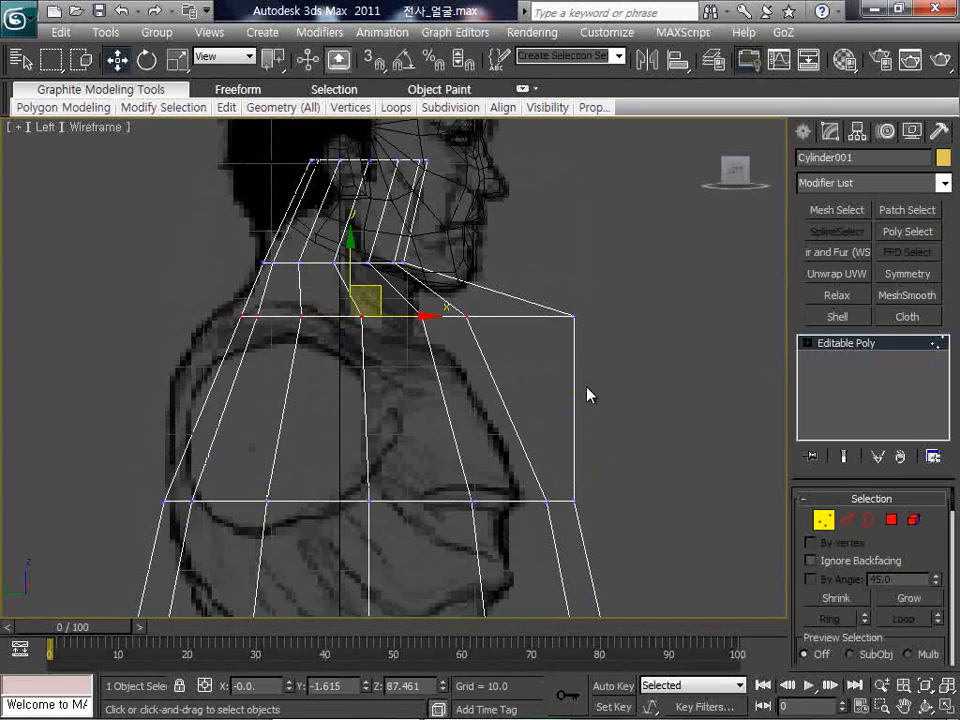
Select the whole shoulder row including its front vertex and shrink its depth further to fit the base of the neck
left_click_drag(607, 379, 184, 291)
key("r")
left_click_drag(446, 319, 358, 319)
key("w")
Reduce the depth of the chest vertex row and shift it backward to fit the side profile of the chest and back
middle_click_drag(390, 372, 419, 284)
left_click_drag(119, 370, 643, 482)
key("r")
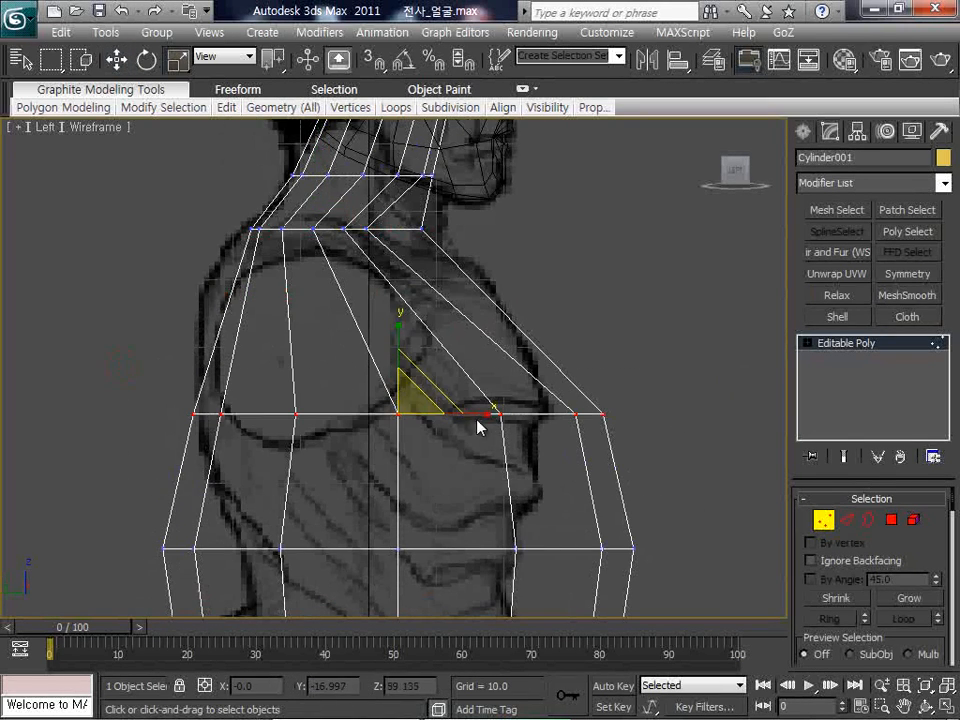
left_click_drag(482, 414, 444, 409)
key("w")
key("r")
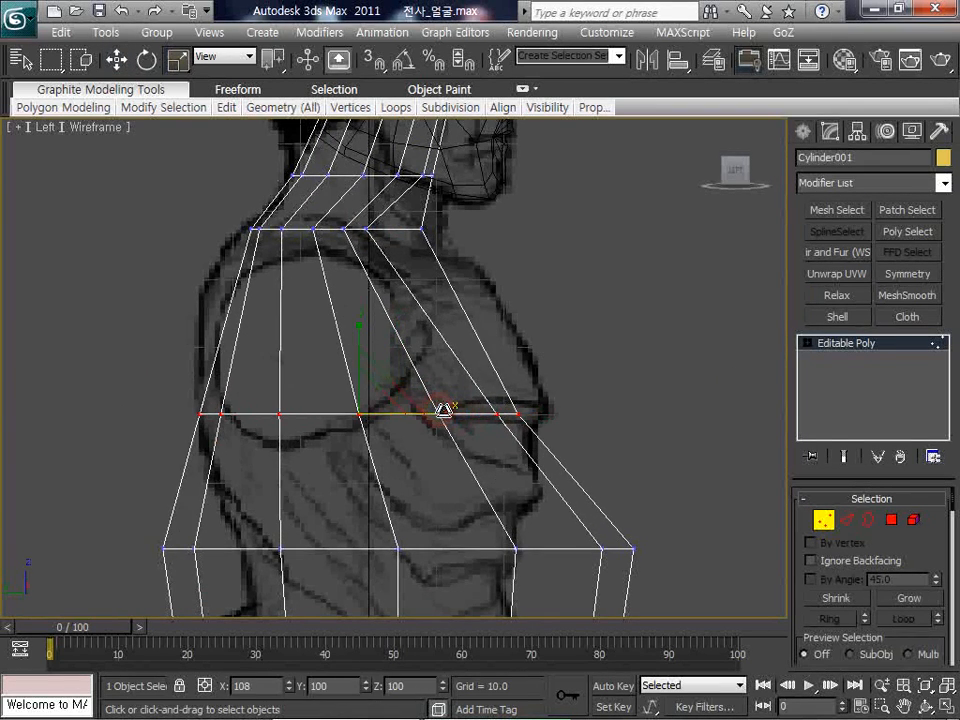
Reduce the depth of the waist vertex row and shift it backward to match the sketched belly and lower back
middle_click_drag(442, 410, 459, 280)
left_click_drag(127, 376, 728, 455)
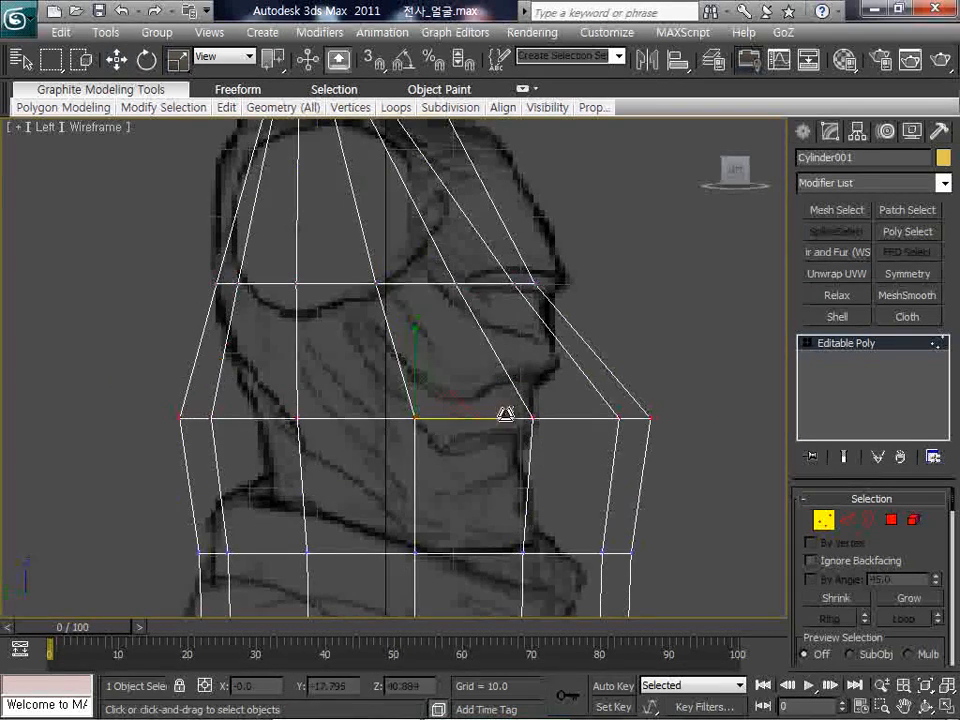
left_click_drag(508, 411, 488, 456)
key("w")
key("r")
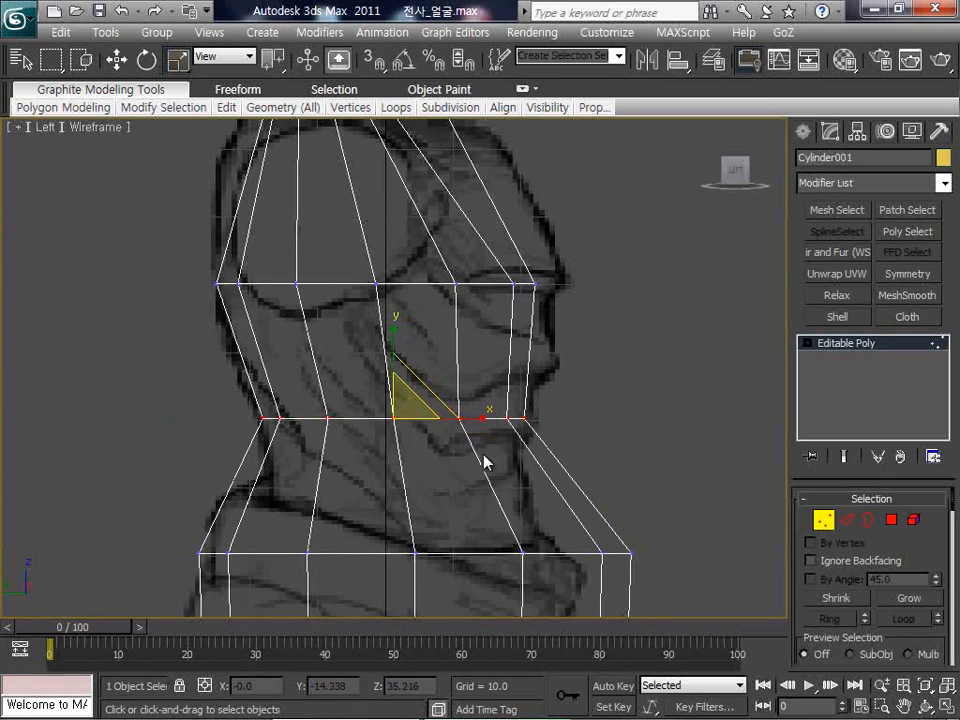
Select the two lowest vertex rows of the torso together in the Left view and reduce their depth toward the sketched hips
middle_click_drag(488, 456, 535, 345)
left_click_drag(184, 396, 735, 560)
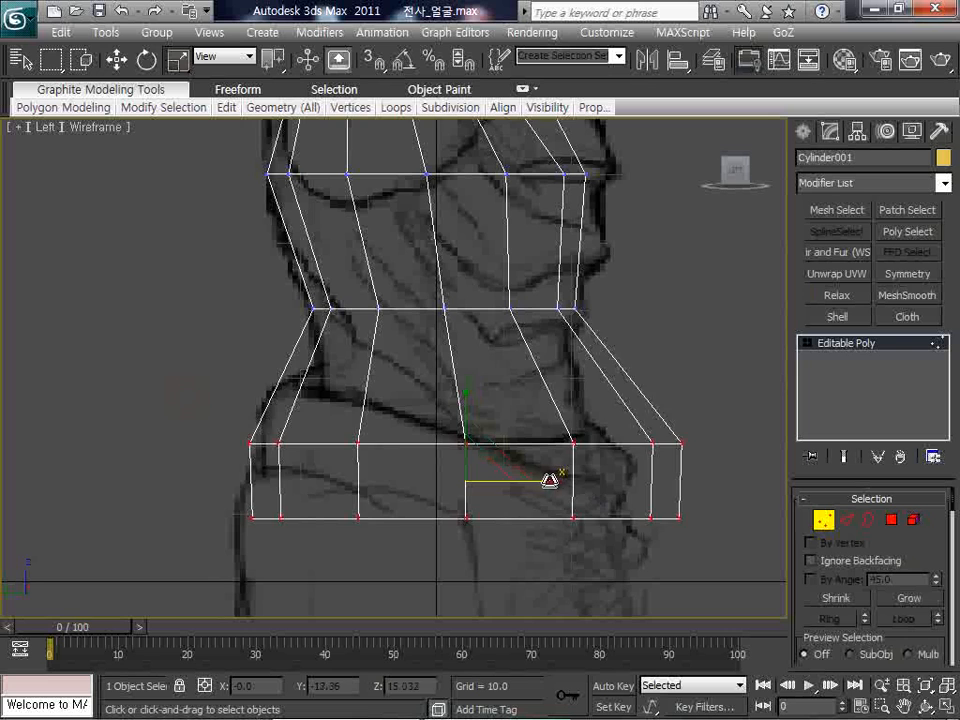
left_click_drag(550, 481, 522, 484)
key("w")
Connect the vertical edges between the shoulder and chest rows with a new edge loop, then widen and shift it to the sketched side profile
middle_click_drag(544, 245, 525, 515)
left_click(846, 519)
left_click_drag(628, 354, 326, 358)
right_click(325, 350)
left_click(268, 411)
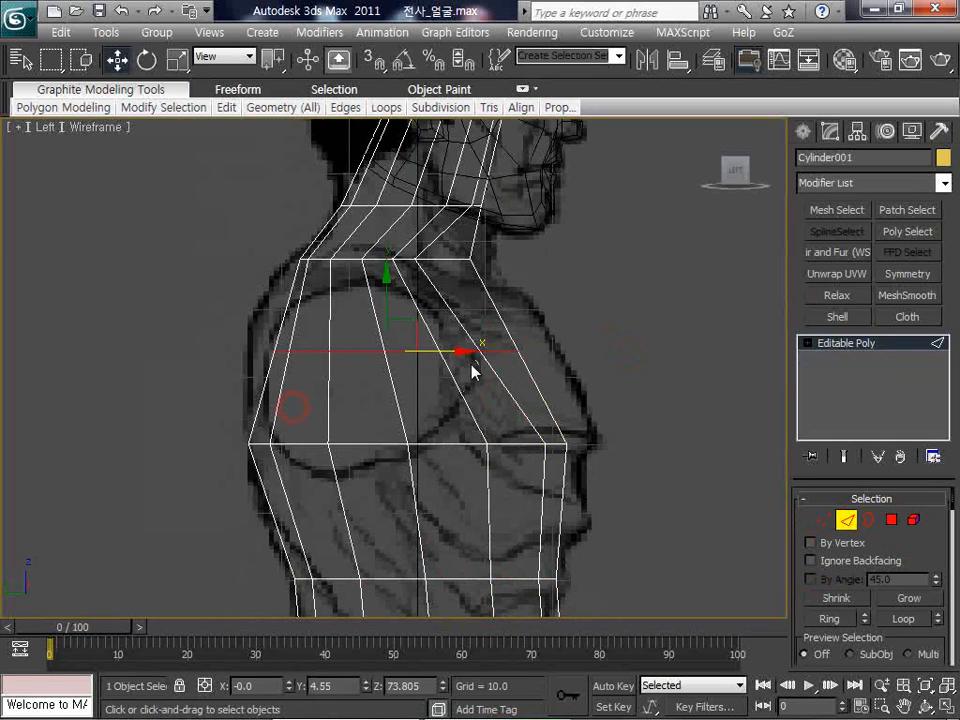
left_click_drag(481, 349, 471, 350)
key("w")
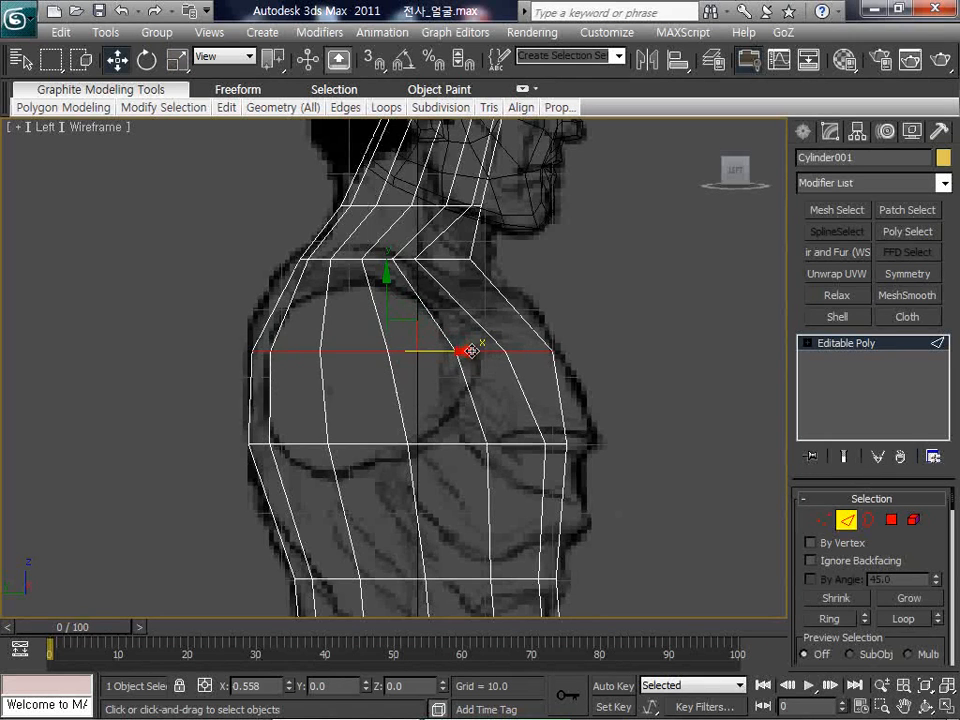
Shift the second vertex from the front of the neck-base row forward, then tilt the two neck vertex rows above to follow the neck's angle
middle_click_drag(501, 242, 491, 349)
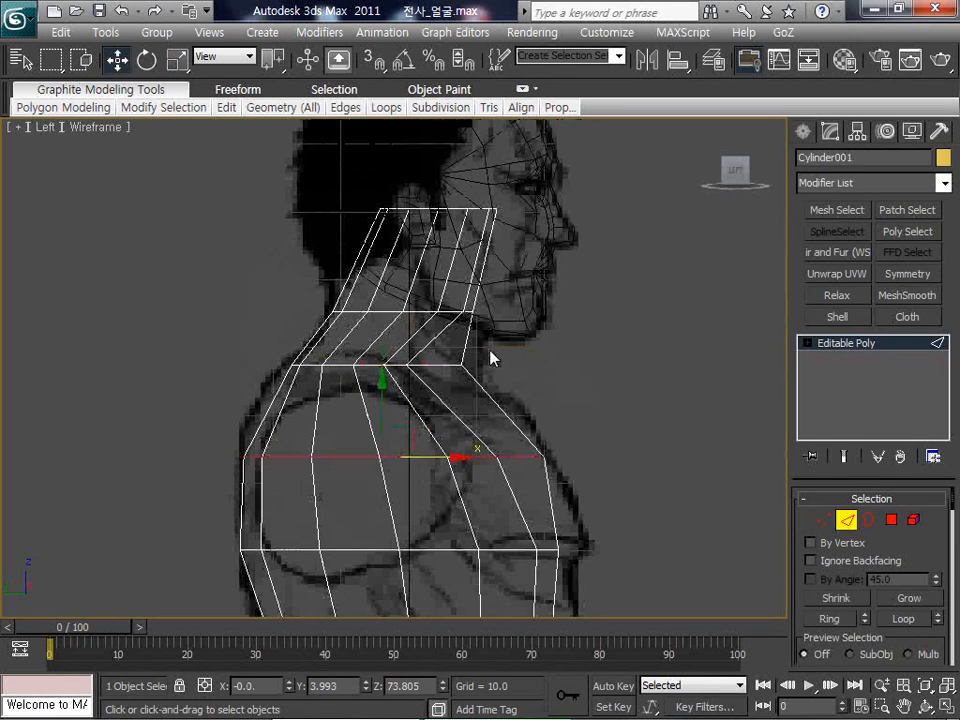
left_click(823, 519)
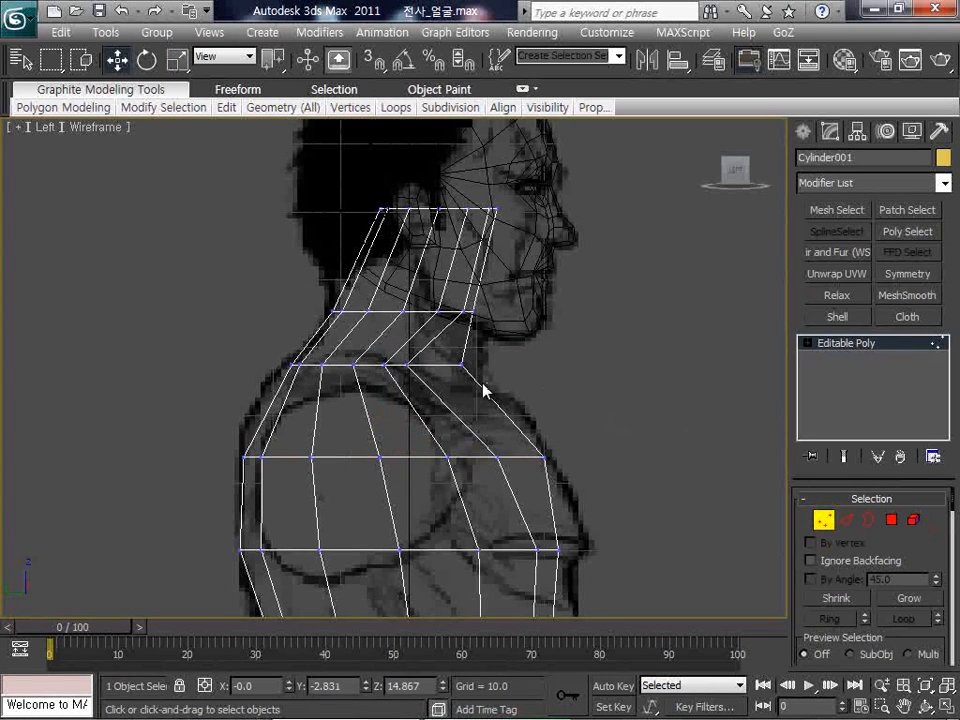
left_click_drag(487, 383, 300, 286)
left_click(425, 373)
key("r")
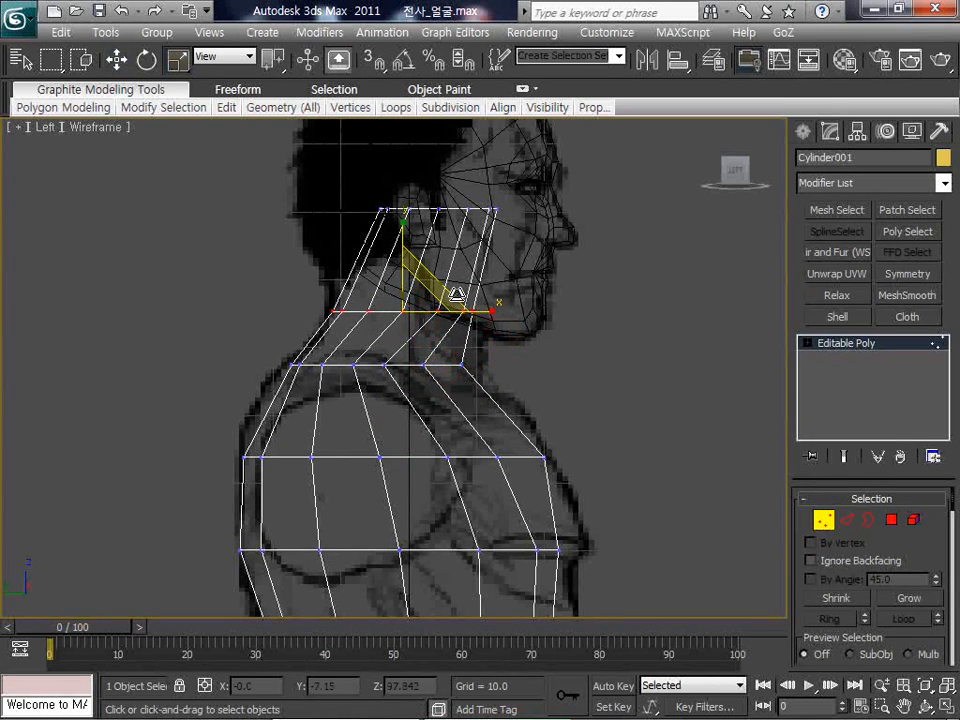
key("e")
left_click_drag(455, 280, 467, 280)
left_click_drag(540, 258, 363, 164)
mouse_move(499, 180)
left_mouse_down()
mouse_move(515, 212)
mouse_move(484, 192)
left_mouse_up()
key("w")
Leave vertex editing in the four-view layout and assign the grey 01 - Default material to the torso
middle_click_drag(538, 328, 543, 205)
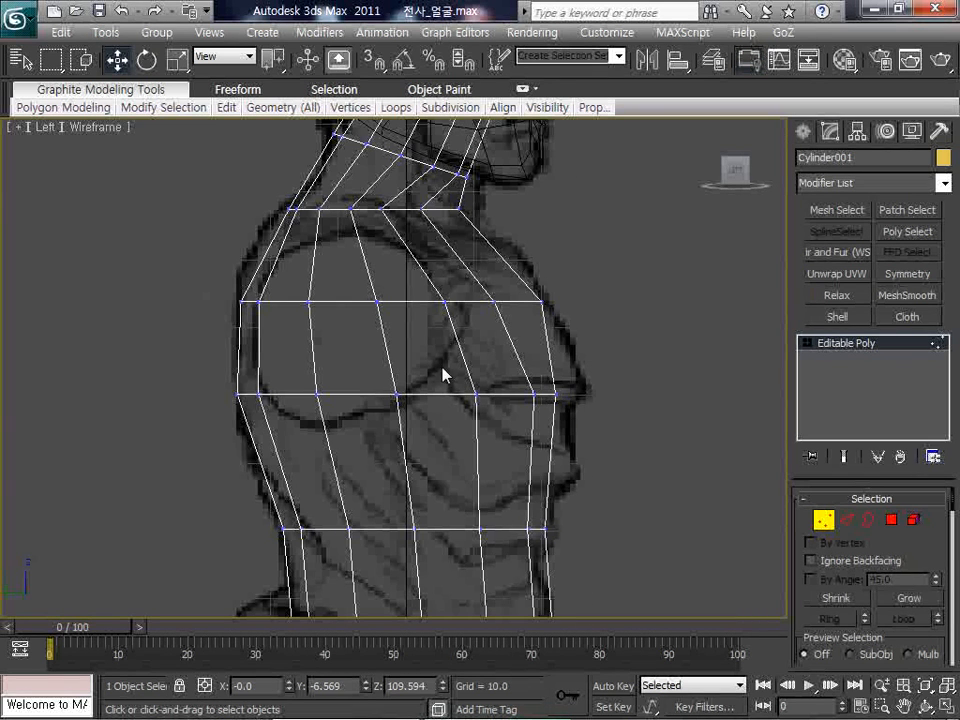
middle_click_drag(627, 449, 528, 450)
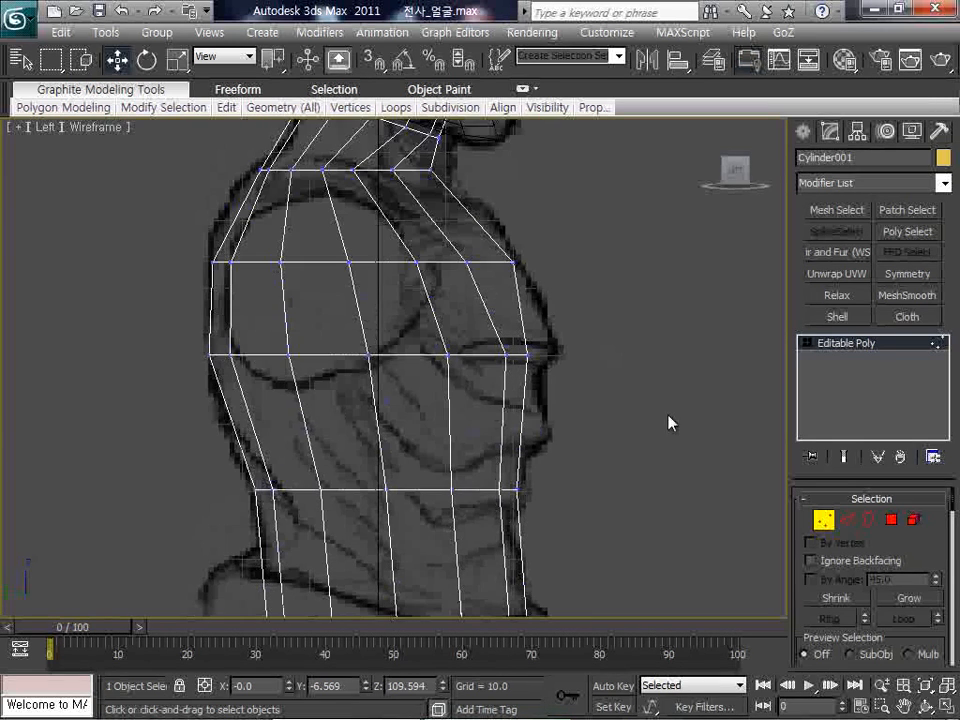
left_click(950, 705)
scroll(672, 440, "down", 6)
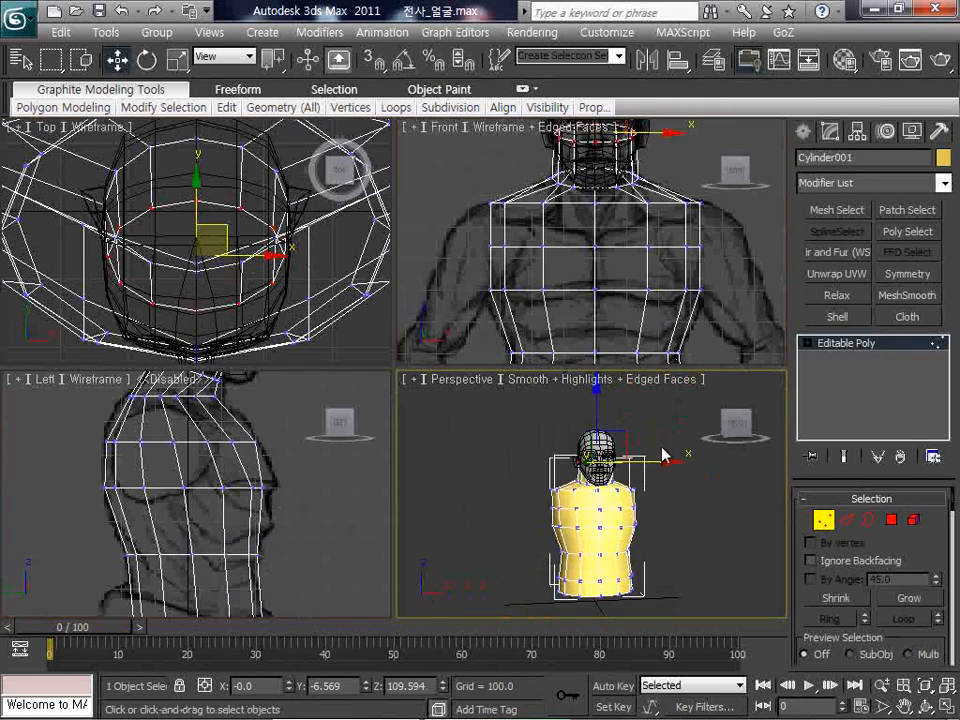
left_click(730, 250)
key("1")
key("ctrl+shift+z")
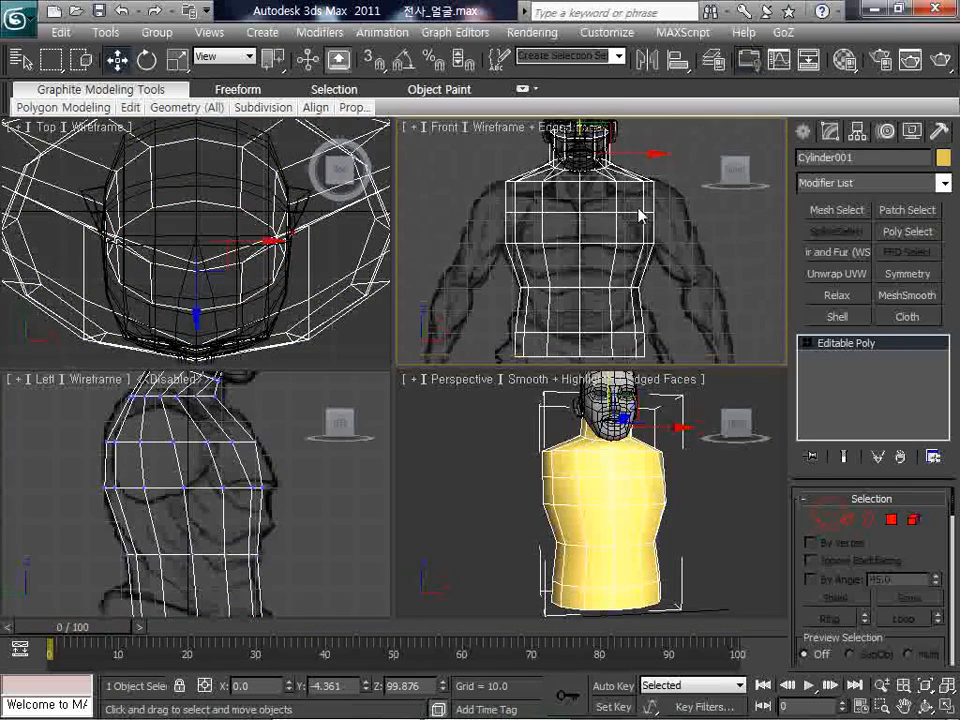
left_click(300, 354)
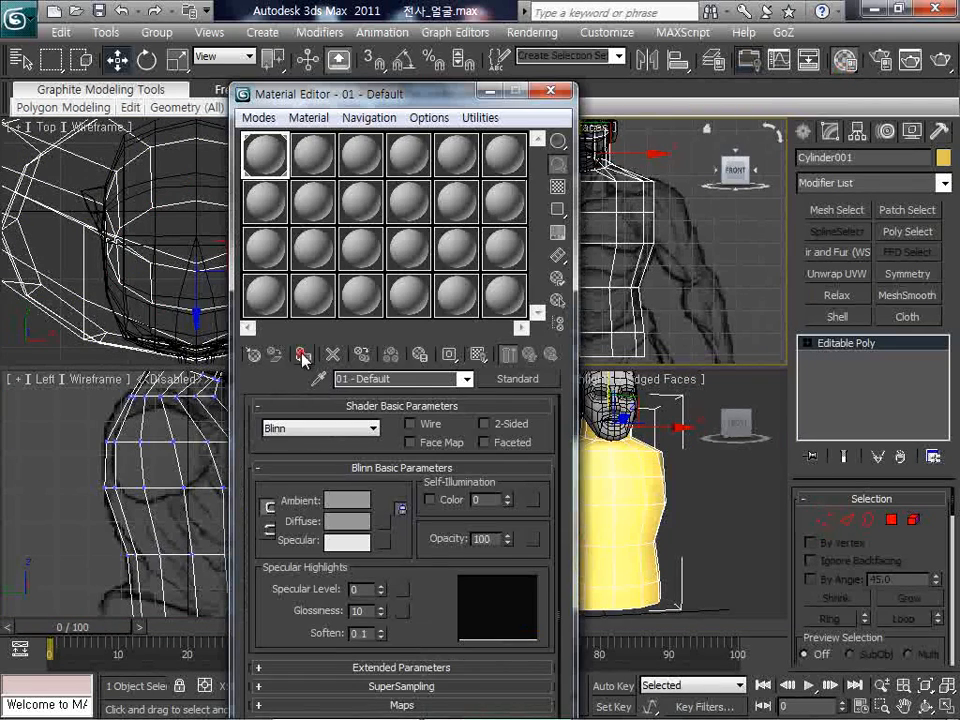
left_click(551, 91)
left_click(592, 465)
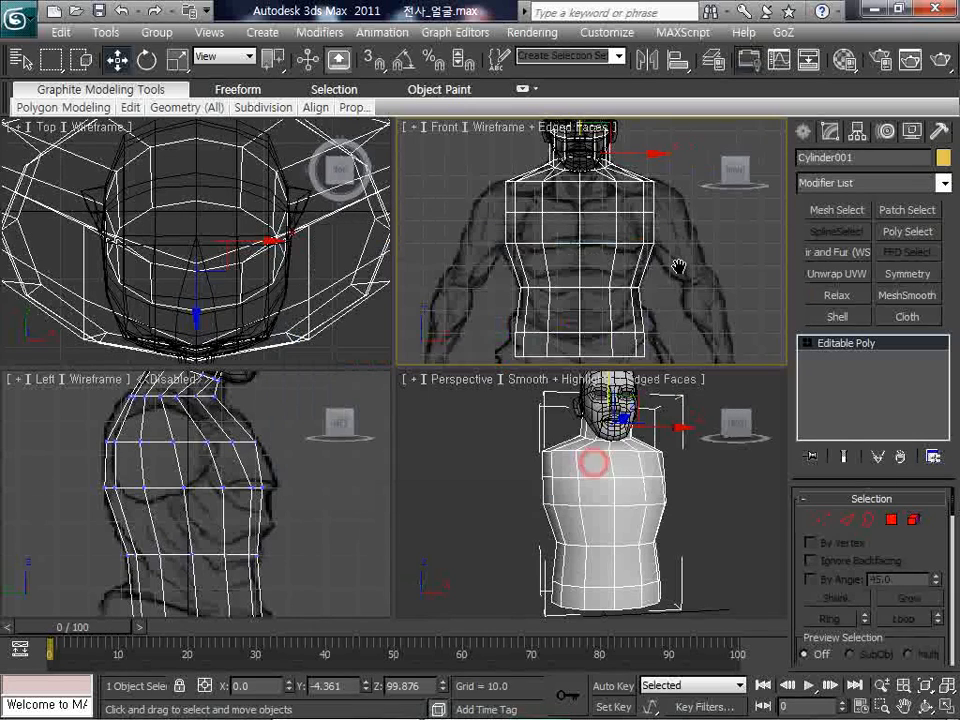
Enlarge the Front view and set the torso's object colour to black
left_click(700, 323)
scroll(647, 284, "down", 3)
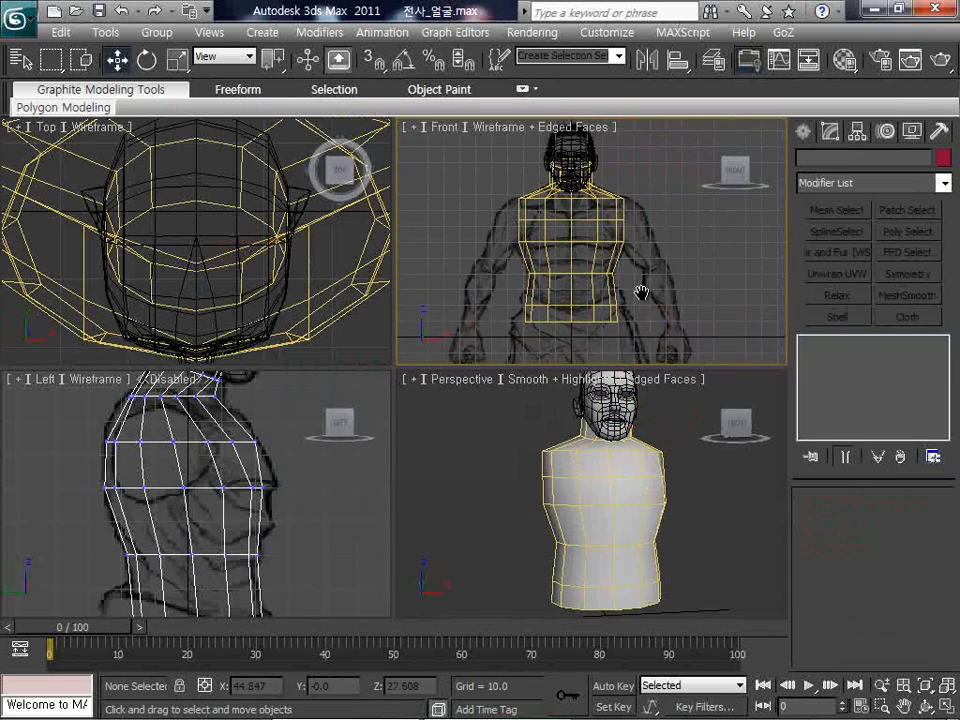
key("alt+w")
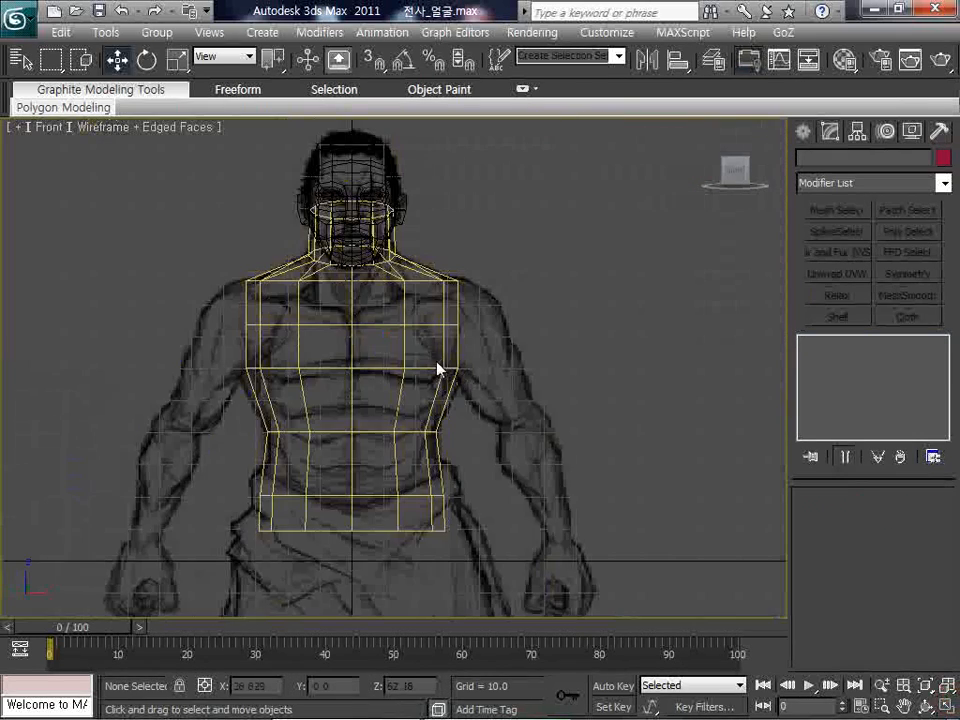
left_click(432, 368)
left_click(943, 158)
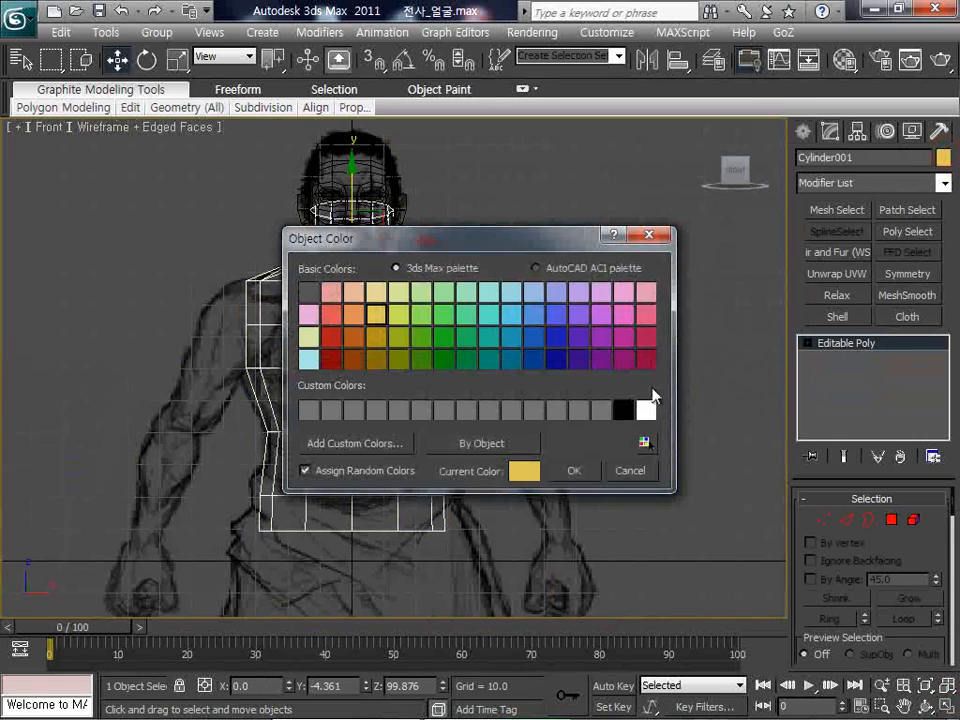
left_click(624, 408)
left_click(577, 471)
Delete all torso and neck polygons on the negative X side of the centreline in the Front view
key("4")
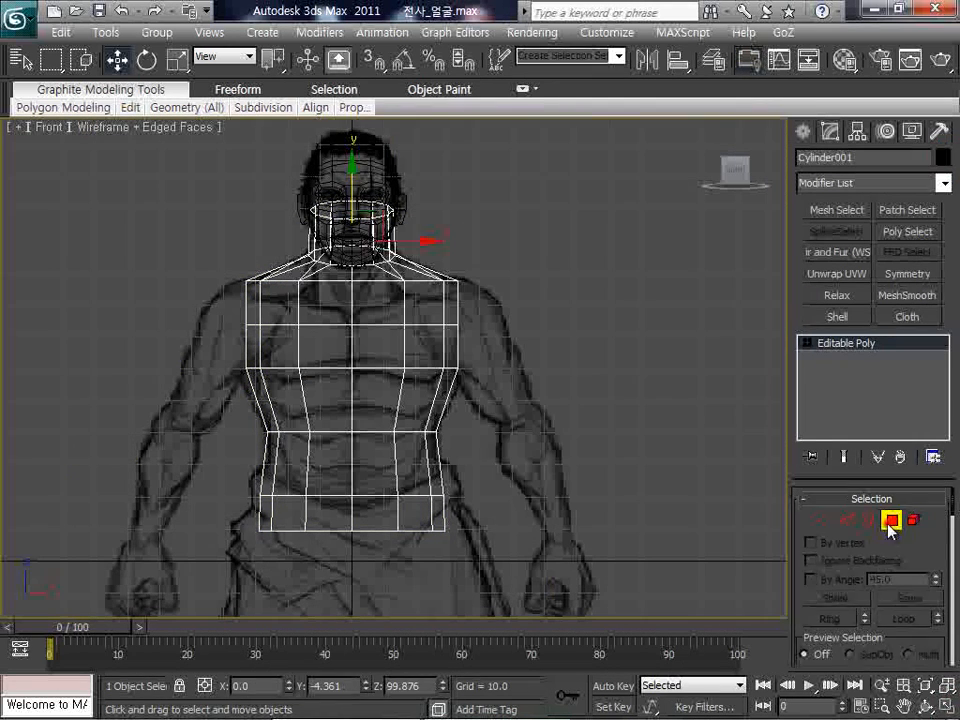
left_click_drag(343, 536, 230, 200)
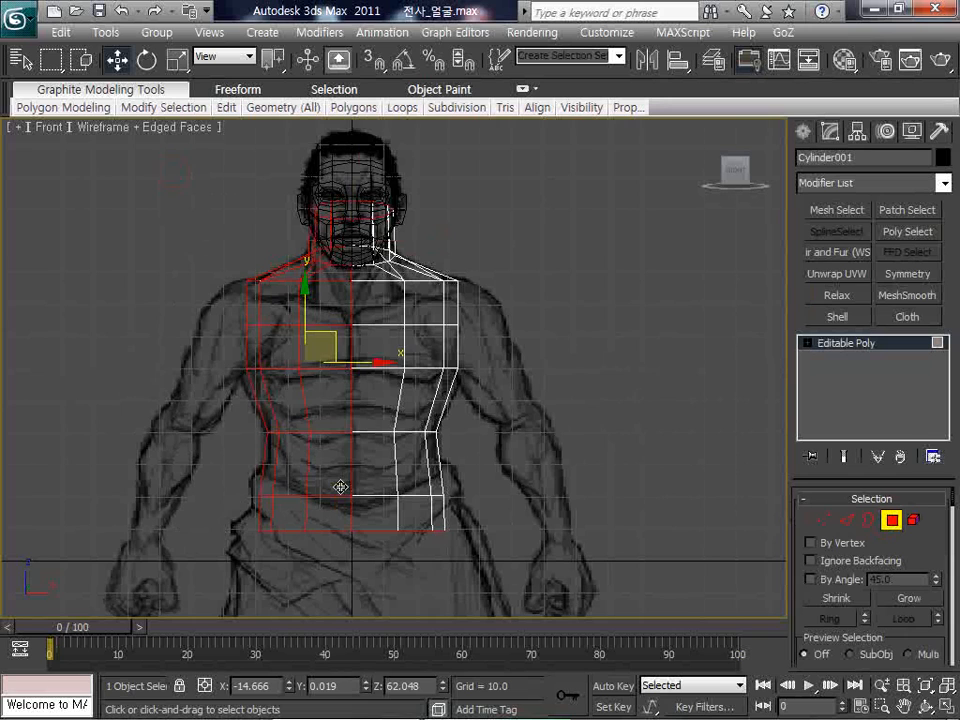
key("Delete")
middle_click_drag(508, 487, 559, 451)
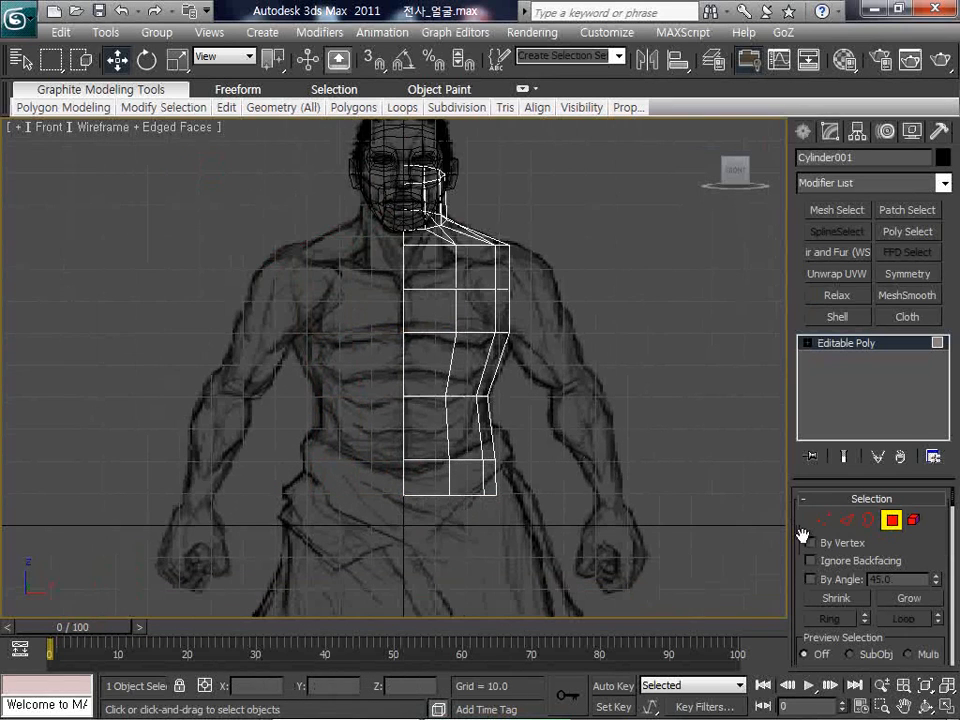
left_click(891, 520)
Apply a Symmetry modifier with mirror axis X to the half torso and return to its base vertices with the end result shown
left_click(908, 276)
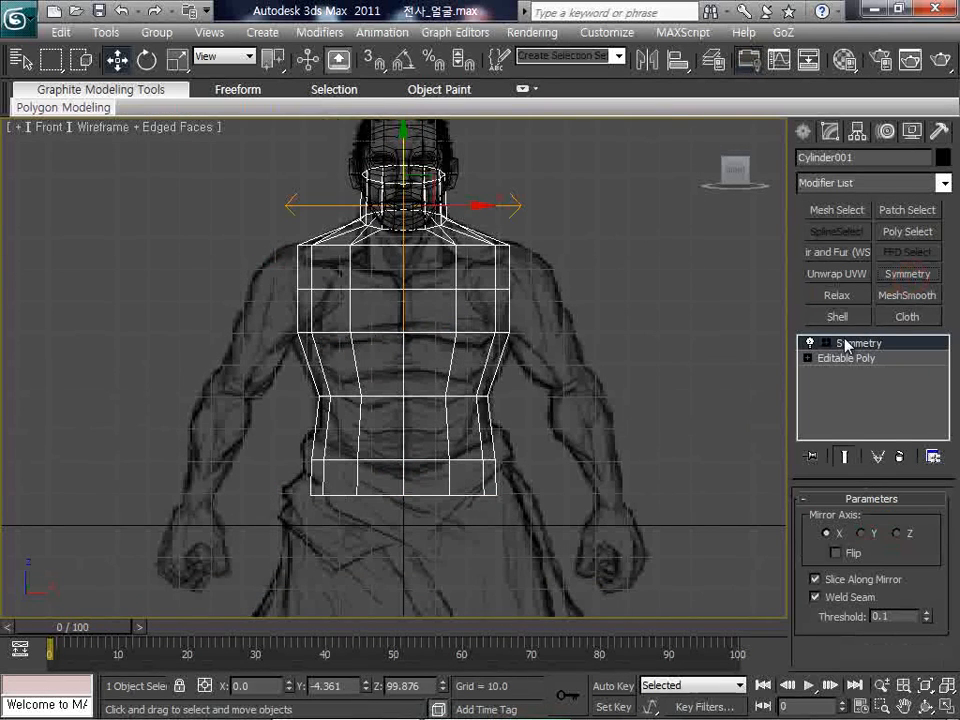
middle_click_drag(659, 420, 631, 440)
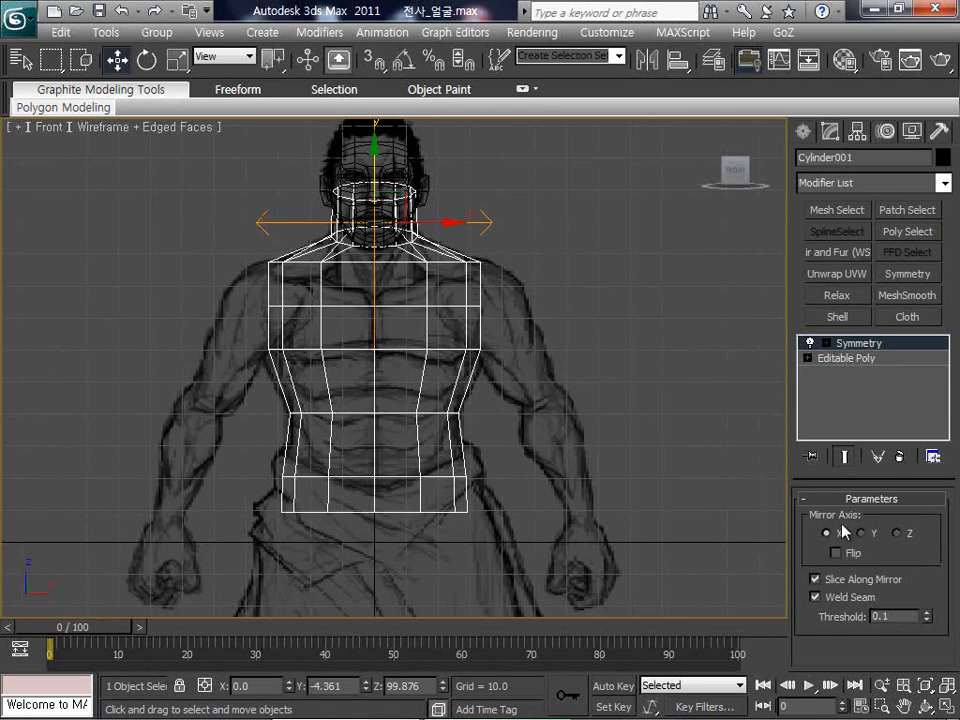
middle_click_drag(644, 370, 654, 405)
scroll(645, 351, "up", 3)
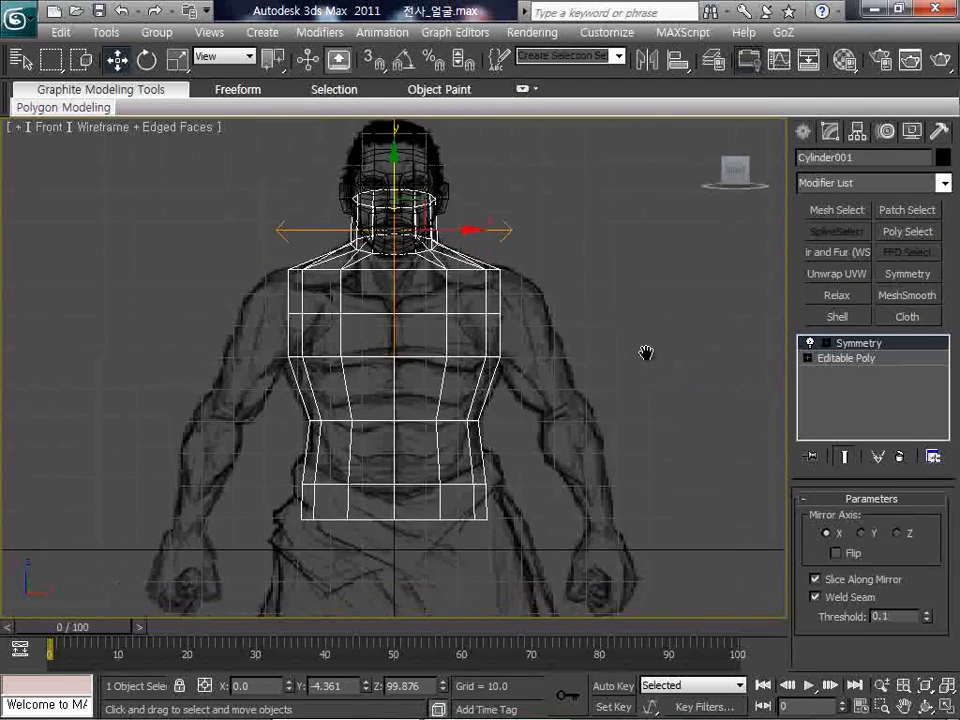
left_click(808, 358)
left_click(842, 373)
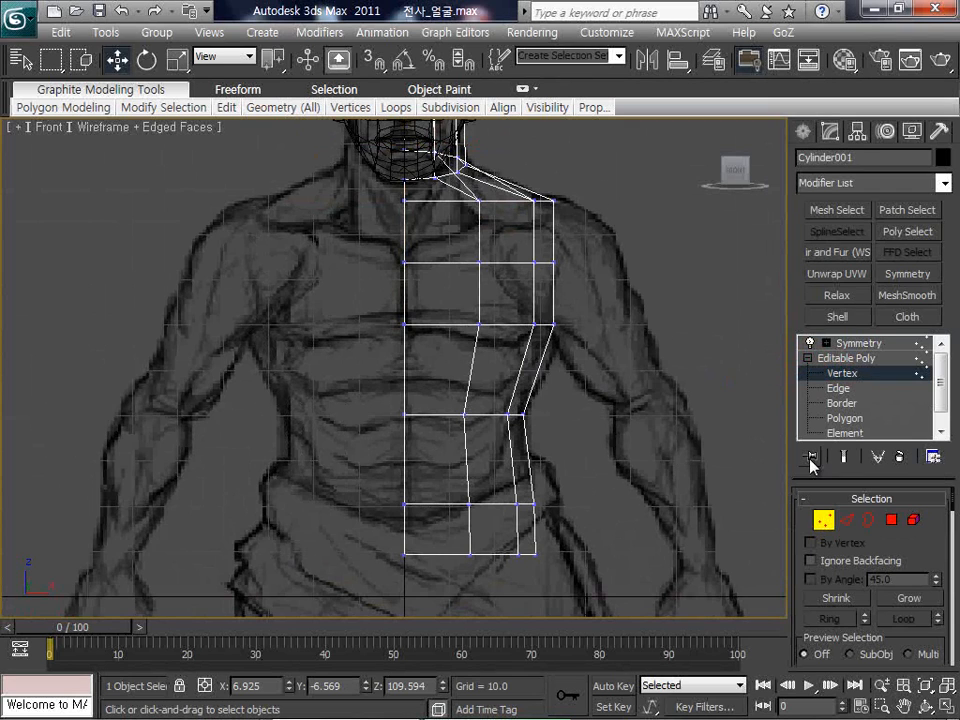
left_click(844, 456)
middle_click_drag(577, 388, 585, 385)
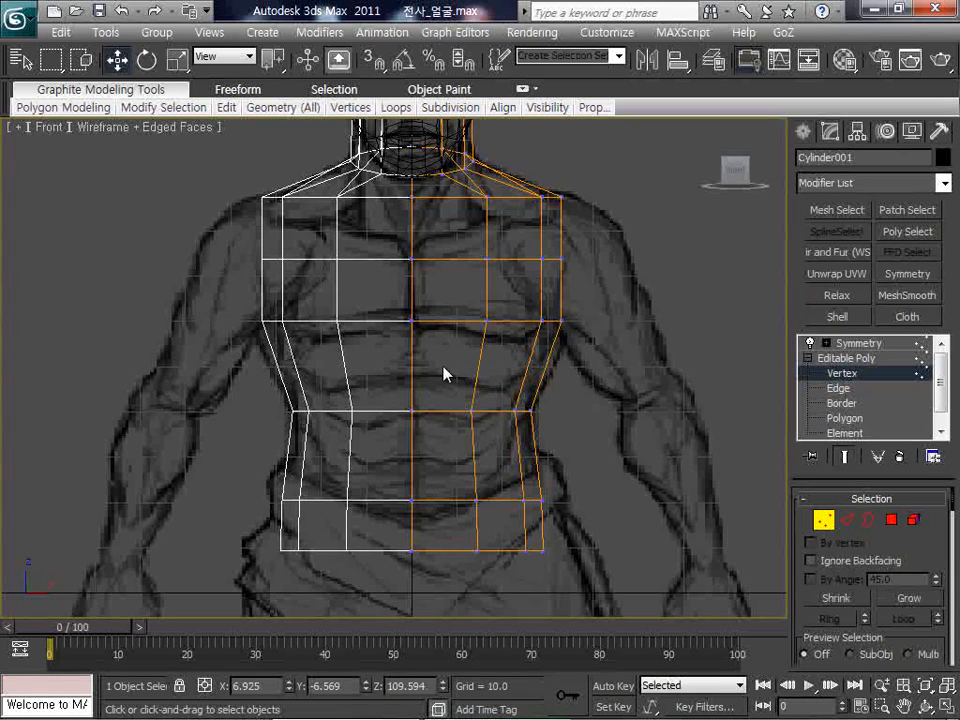
Lower the chest row's inner and second-outermost vertices in the Front view to follow the curved underside of the sketched pectoral
left_click(412, 322)
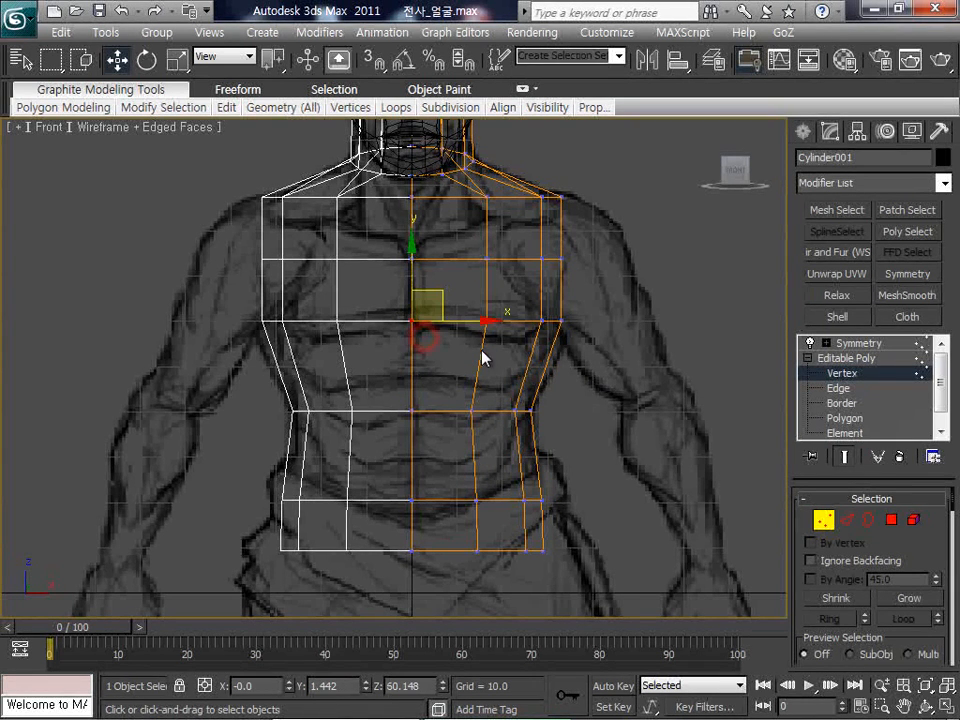
left_click(487, 321)
left_click_drag(484, 272, 483, 288)
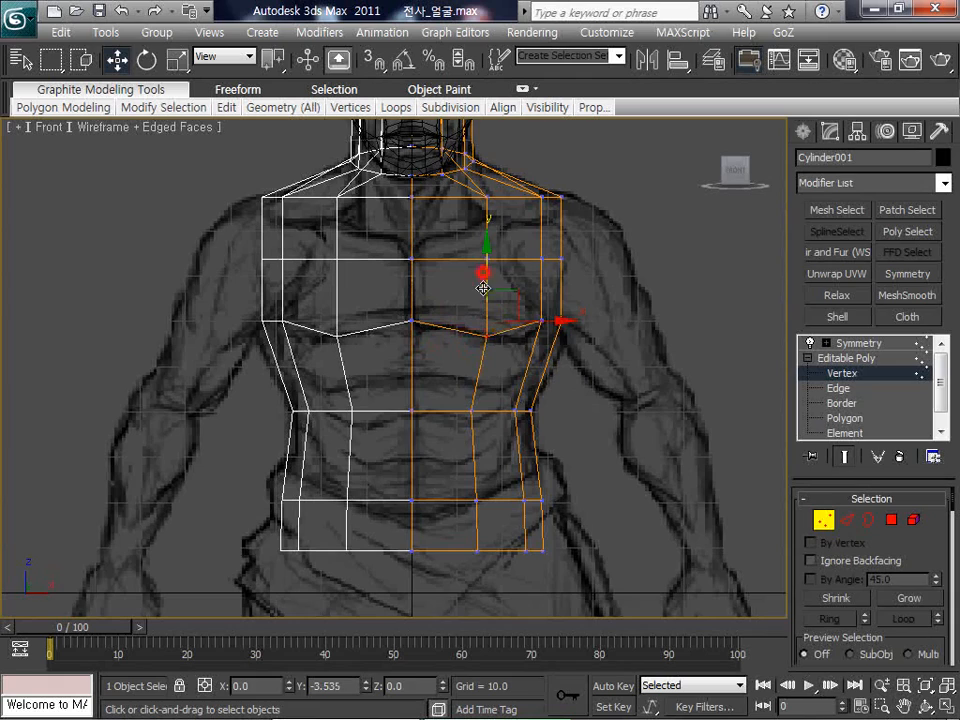
left_click_drag(518, 360, 540, 290)
Raise the waist row's centre, inner and outer vertices to follow the first sketched abdominal crease below the chest
left_click_drag(377, 392, 416, 331)
left_click_drag(468, 425, 520, 352)
left_click_drag(557, 431, 573, 355)
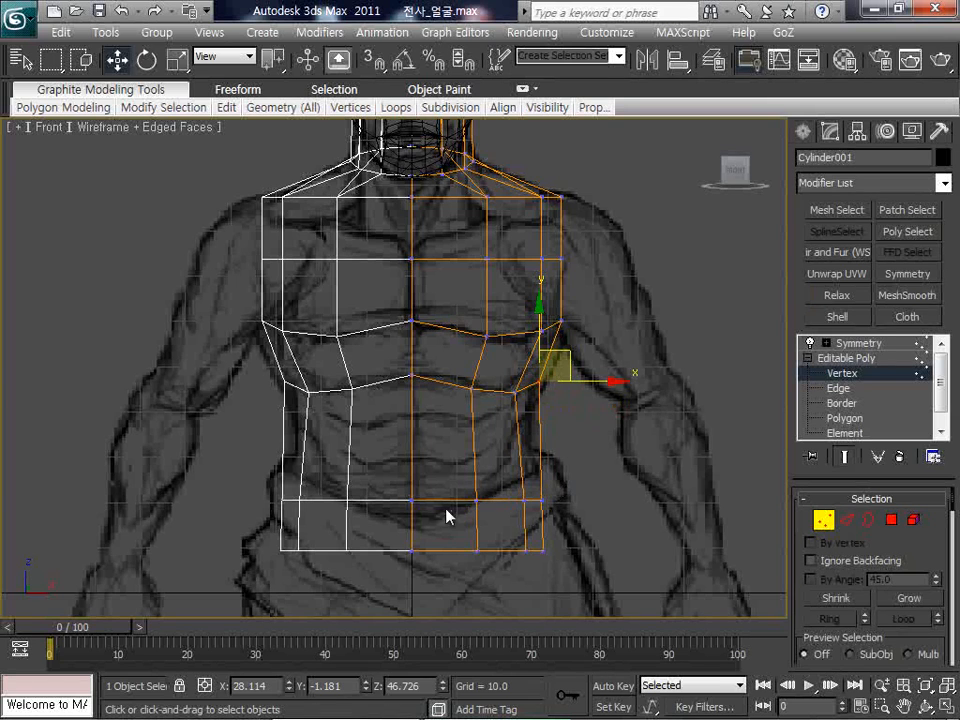
Raise the row above the torso's bottom edge to the next abdominal crease, pull its outer vertices inward and curve it along the sketch
left_click_drag(392, 449, 421, 380)
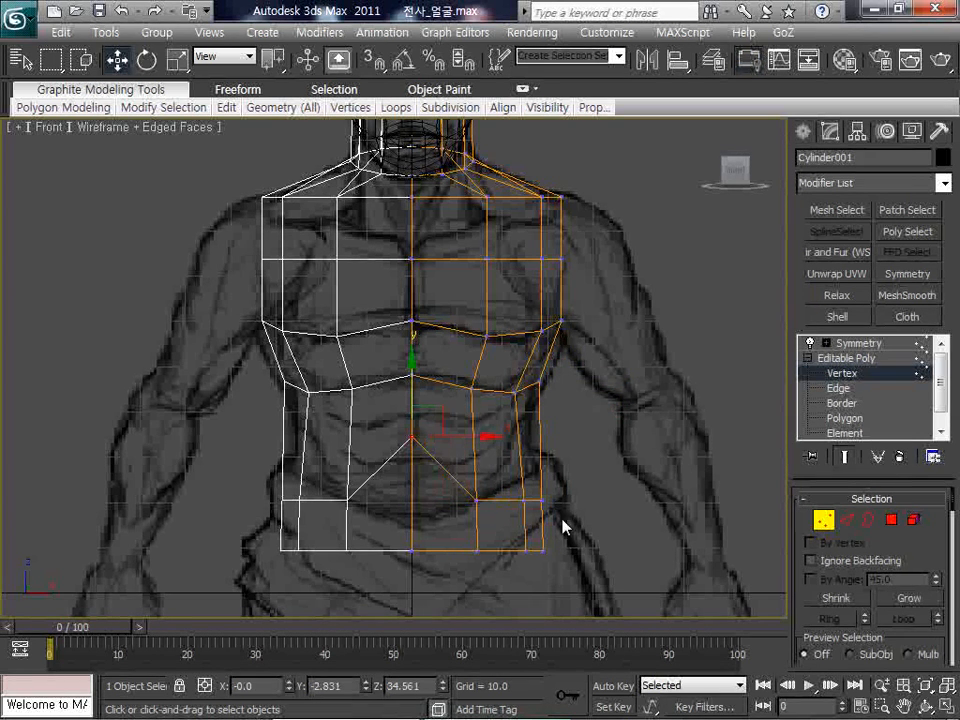
left_click_drag(561, 514, 510, 375)
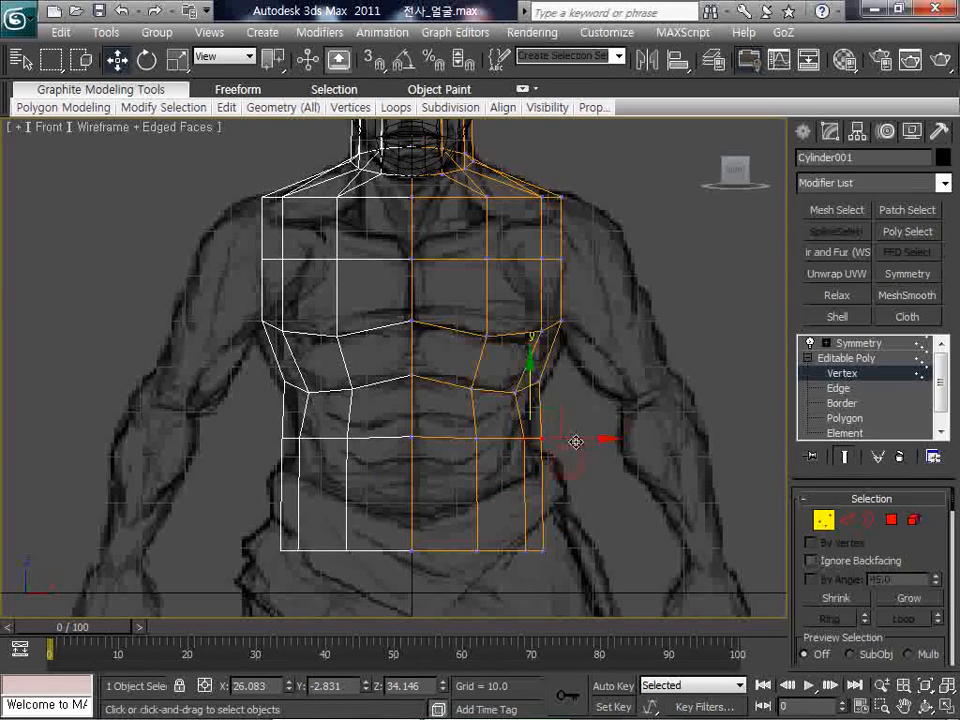
left_click_drag(574, 439, 555, 439)
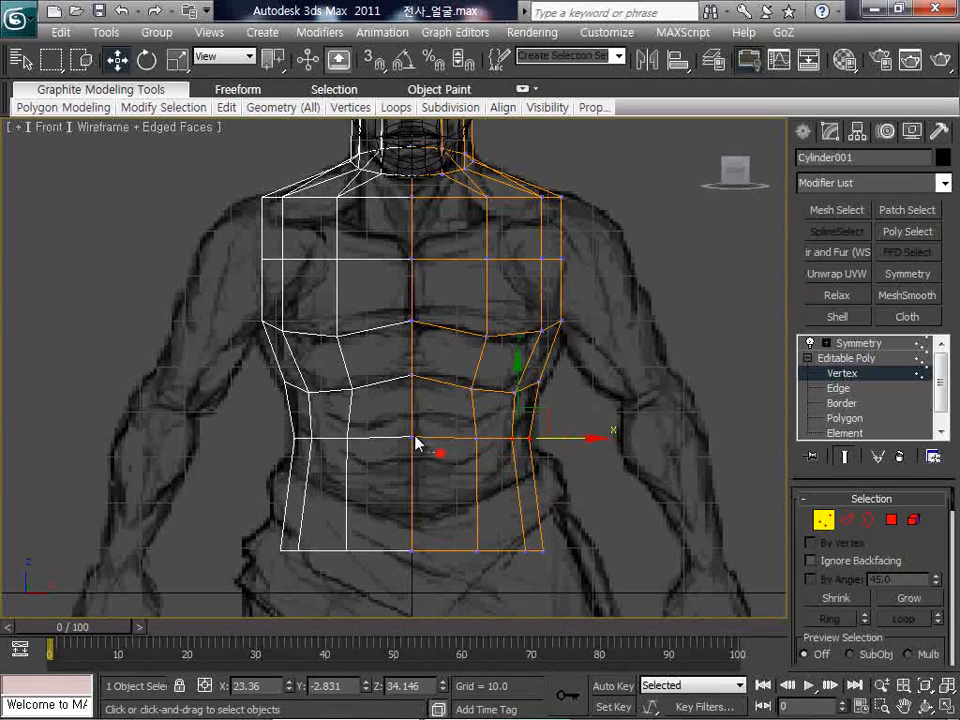
left_click_drag(416, 439, 416, 426)
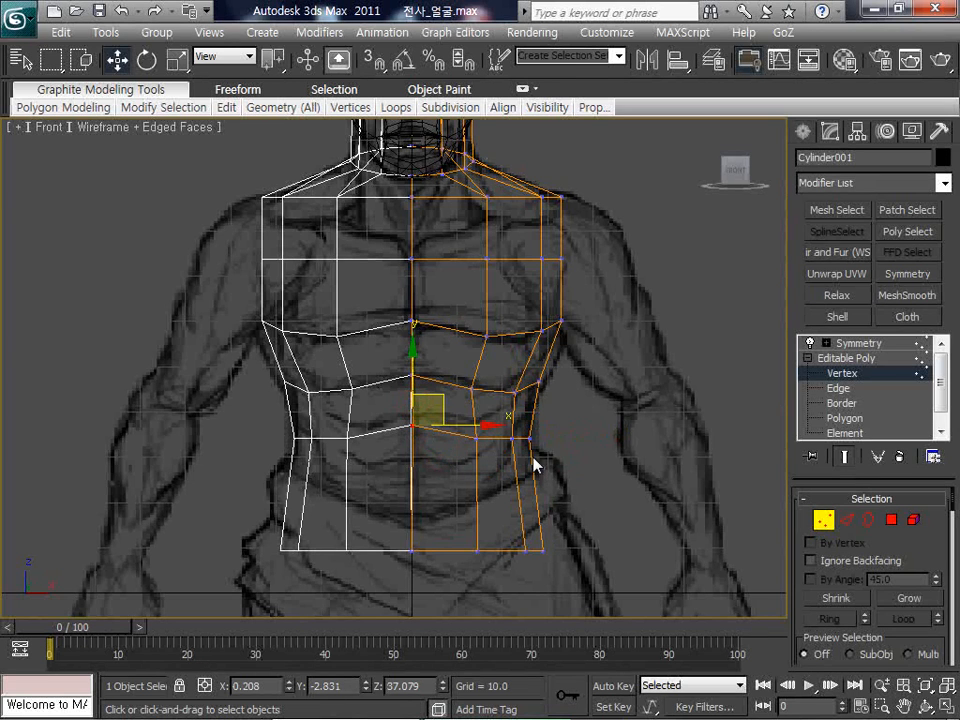
left_click_drag(539, 451, 532, 380)
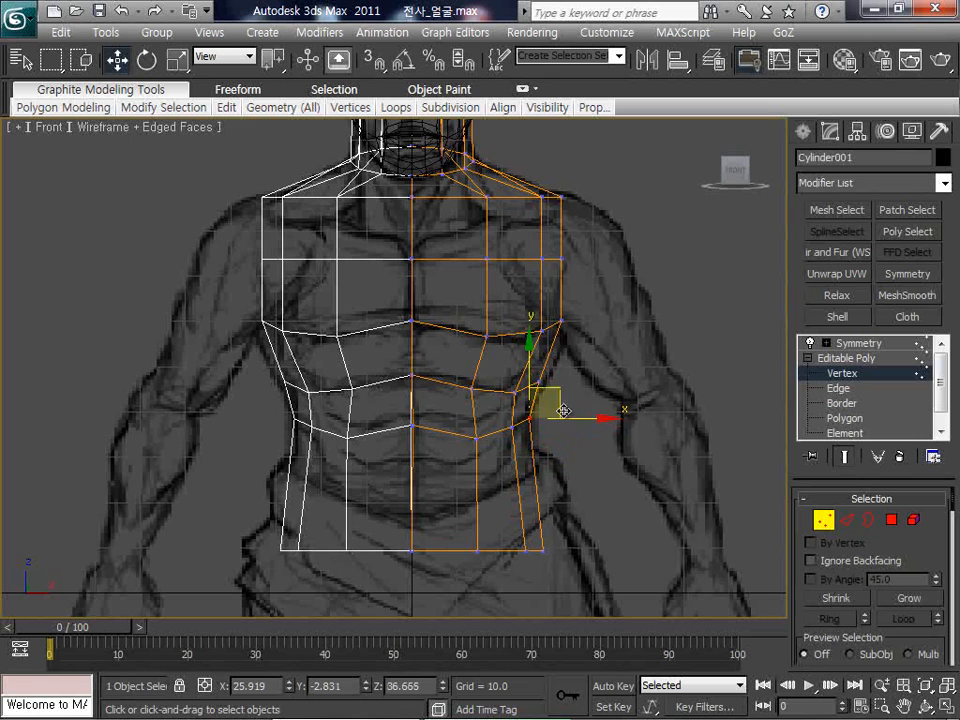
left_click(578, 421)
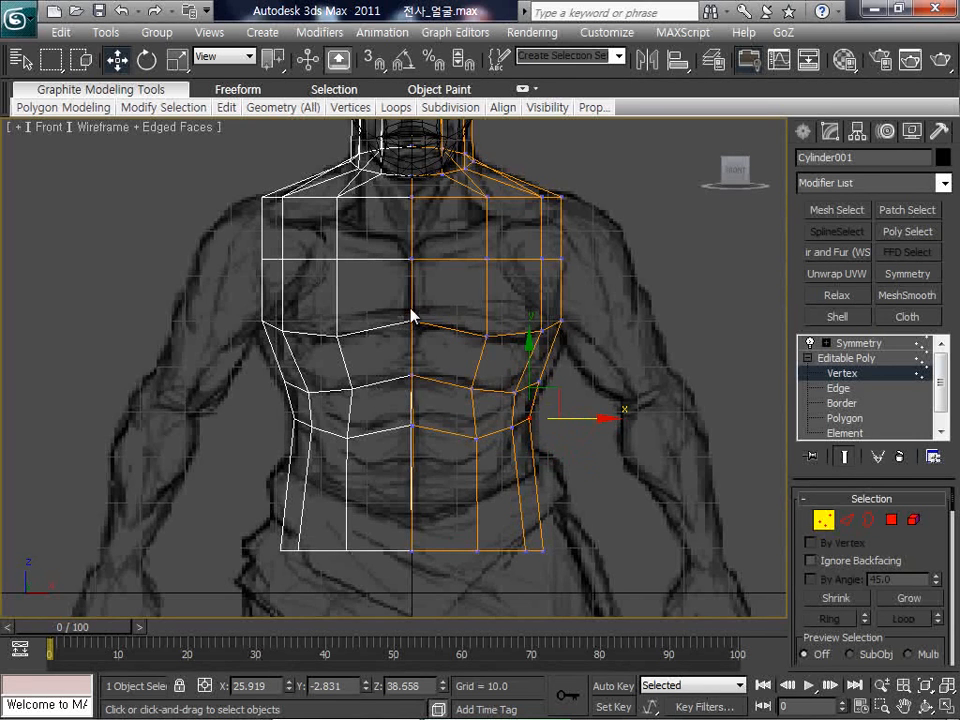
Set the X position of the centre-line vertices on the two abdominal crease rows to 0 so they sit on the mirror axis
left_click(413, 426)
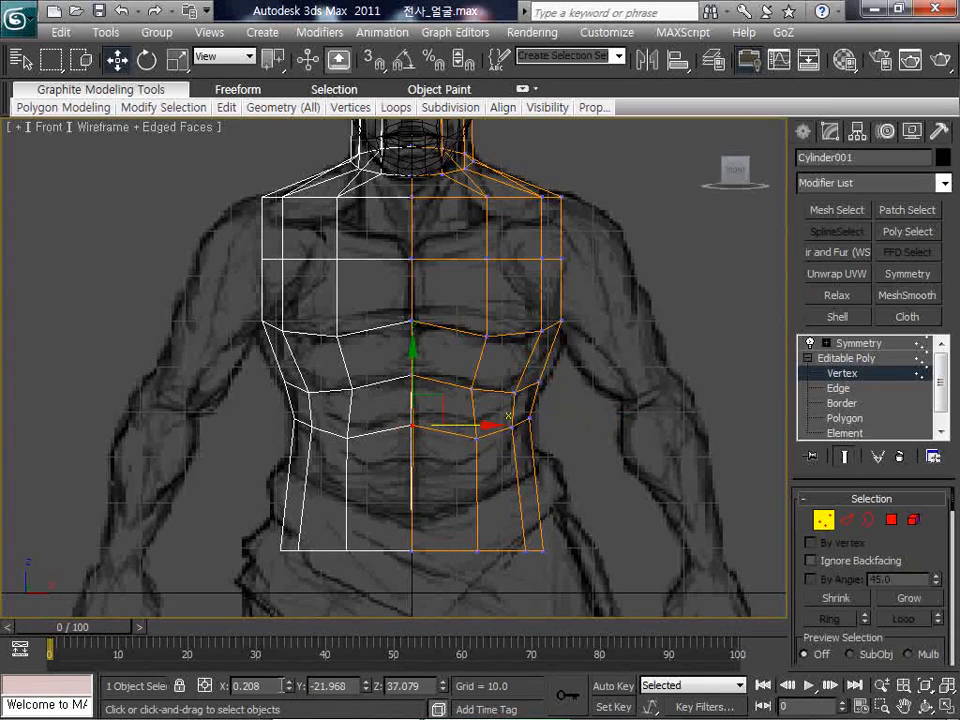
right_click(287, 686)
left_click(431, 526)
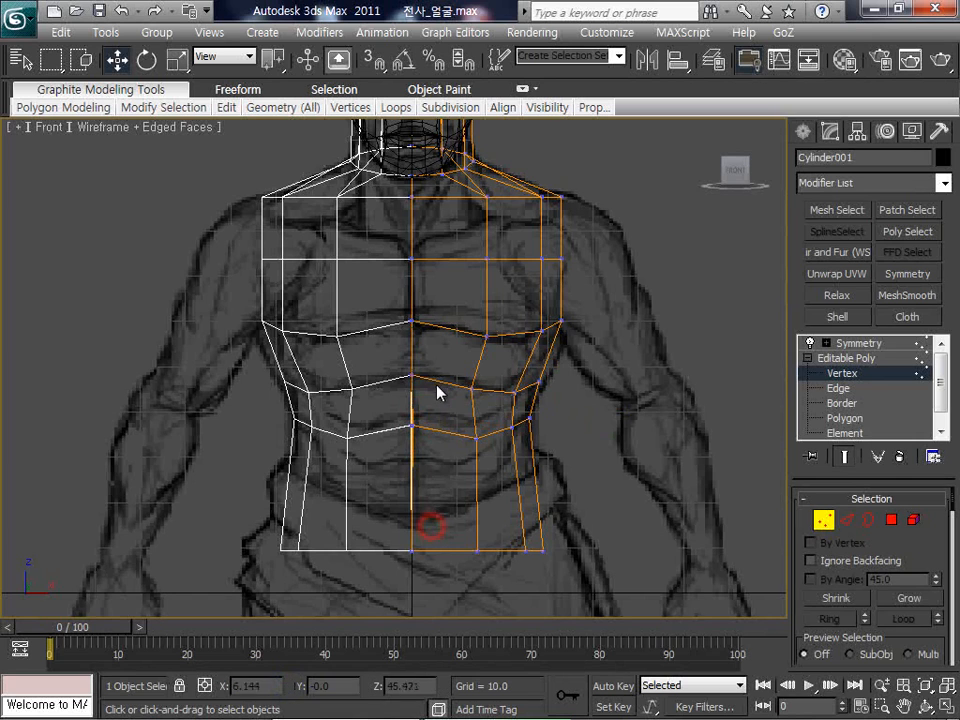
left_click(415, 378)
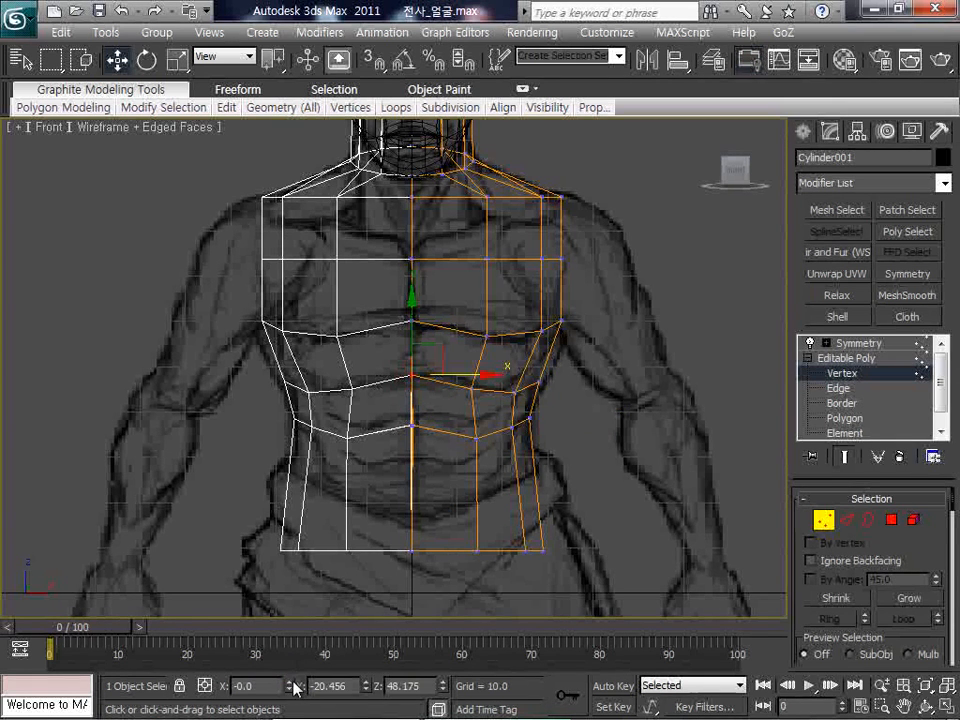
scroll(413, 493, "up", 5)
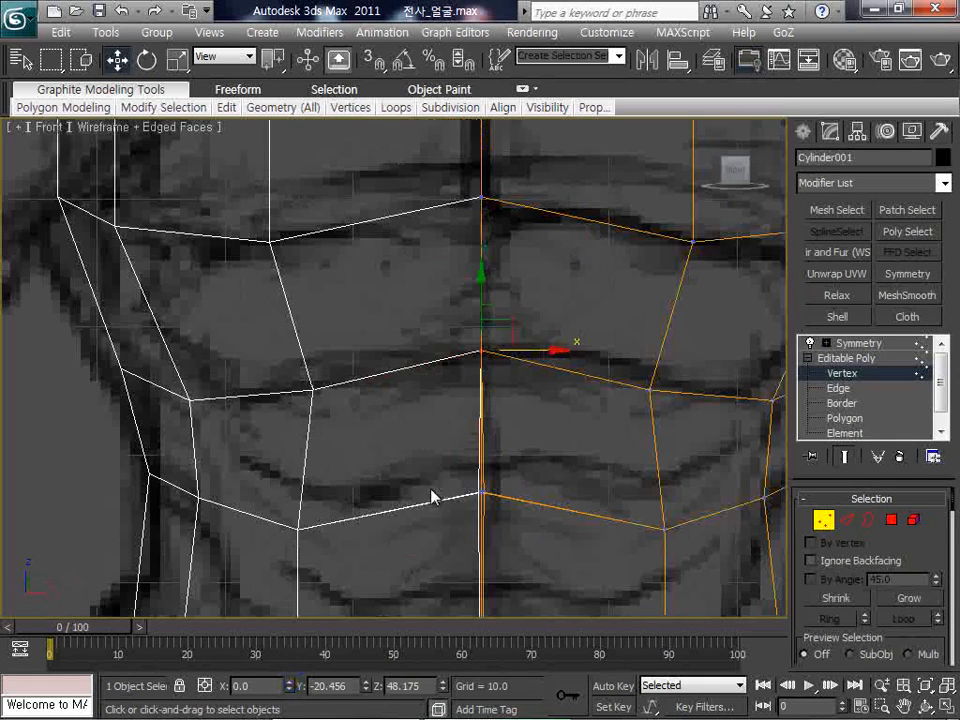
left_click(483, 493)
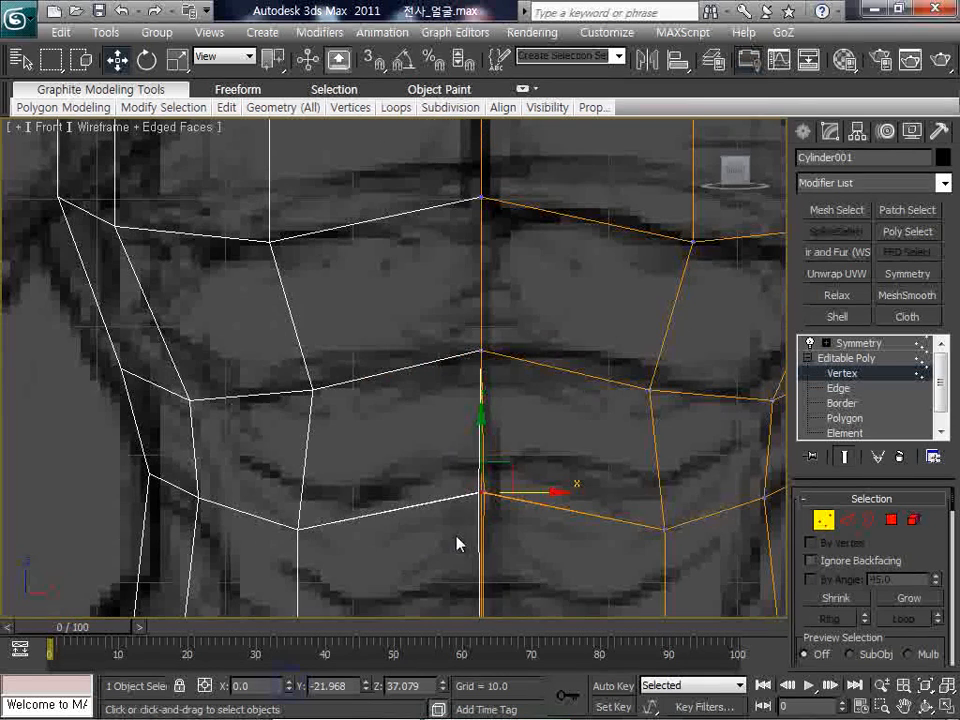
scroll(491, 499, "up", 5)
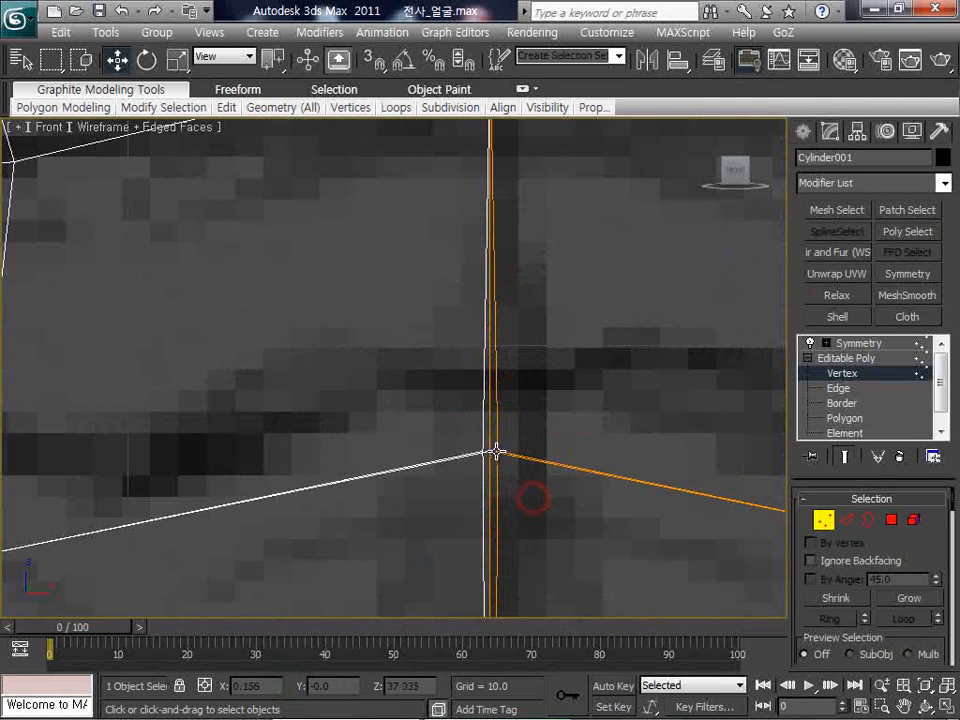
left_click(494, 452)
right_click(289, 690)
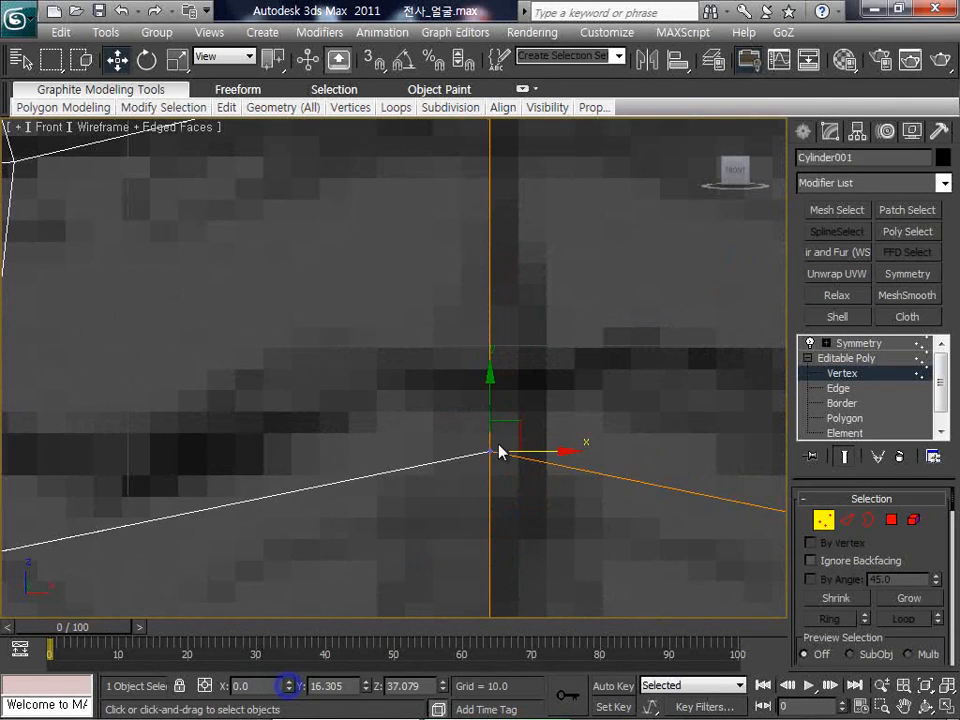
scroll(465, 393, "down", 5)
left_click(465, 393)
scroll(465, 393, "down", 2)
middle_click_drag(638, 520, 643, 499)
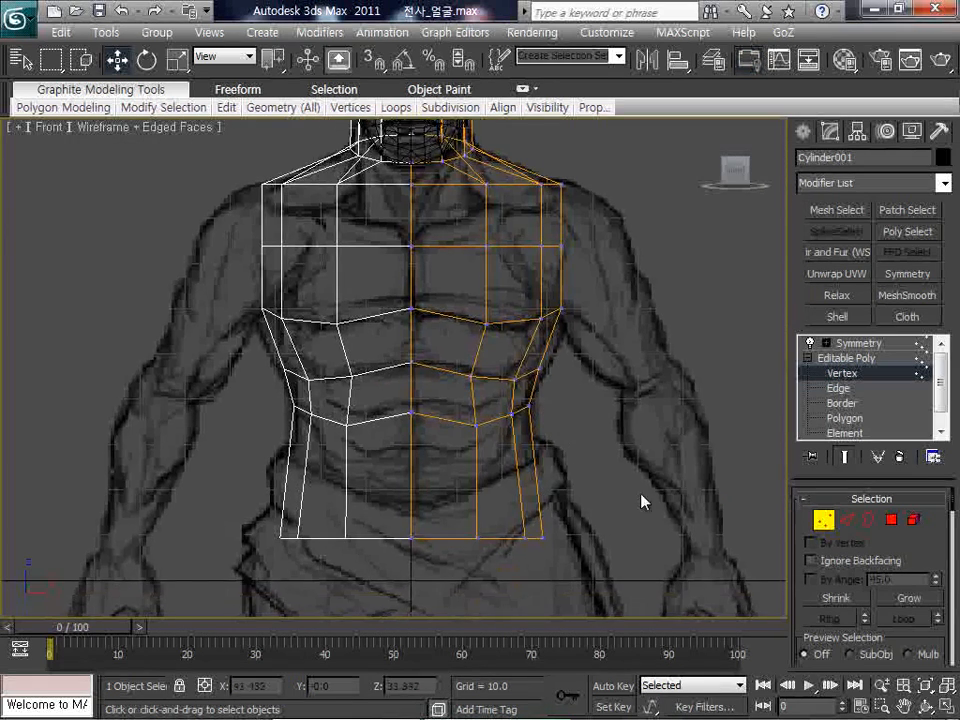
Connect the vertical edges between the chest's lower row and the first abdominal row with one new edge loop
middle_click_drag(606, 461, 607, 555)
mouse_move(584, 338)
middle_mouse_down()
mouse_move(583, 387)
mouse_move(568, 340)
middle_mouse_up()
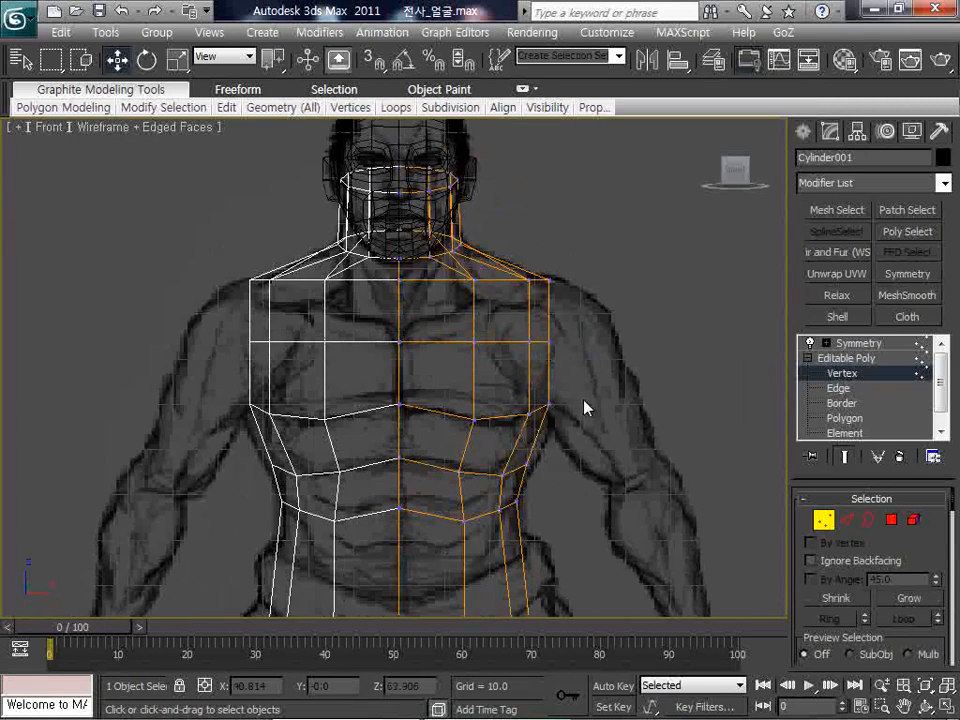
middle_click_drag(570, 389, 546, 374)
scroll(550, 377, "up", 2)
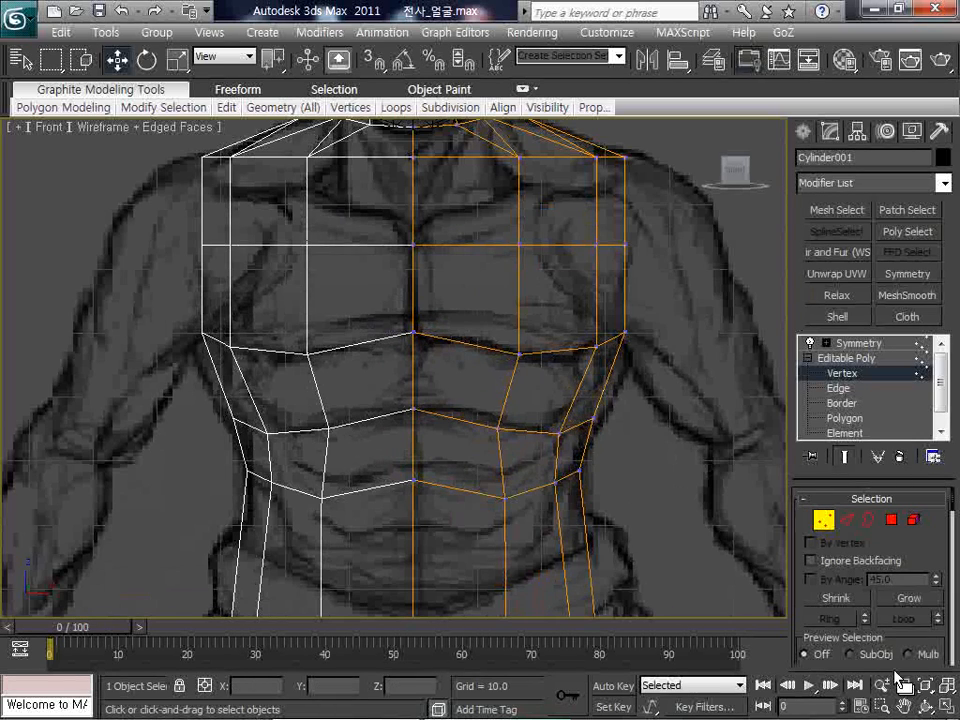
left_click(946, 707)
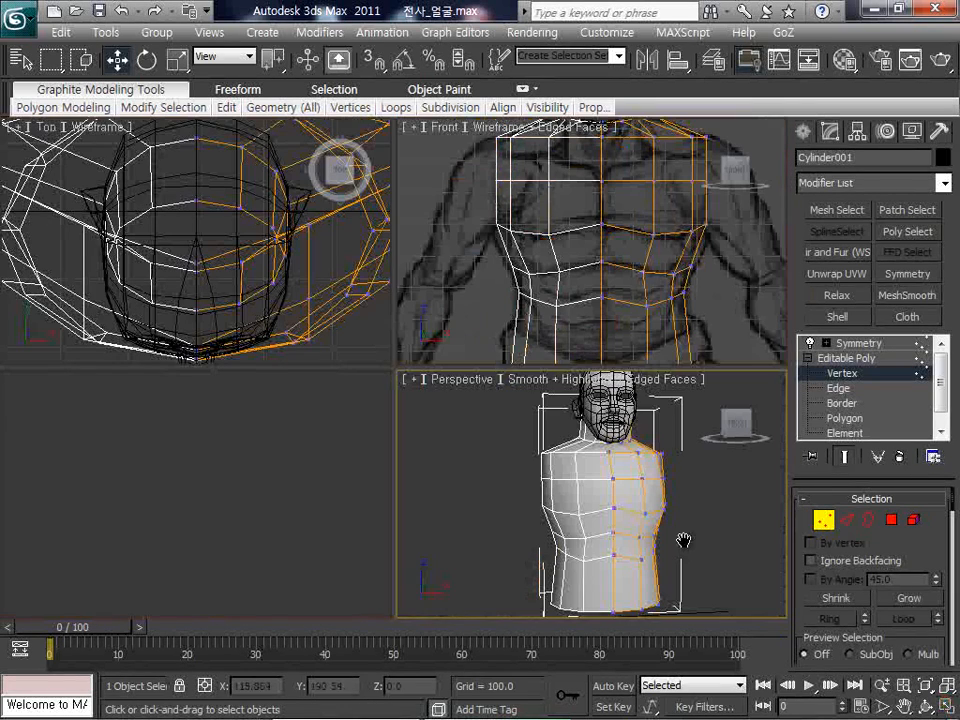
scroll(668, 232, "up", 2)
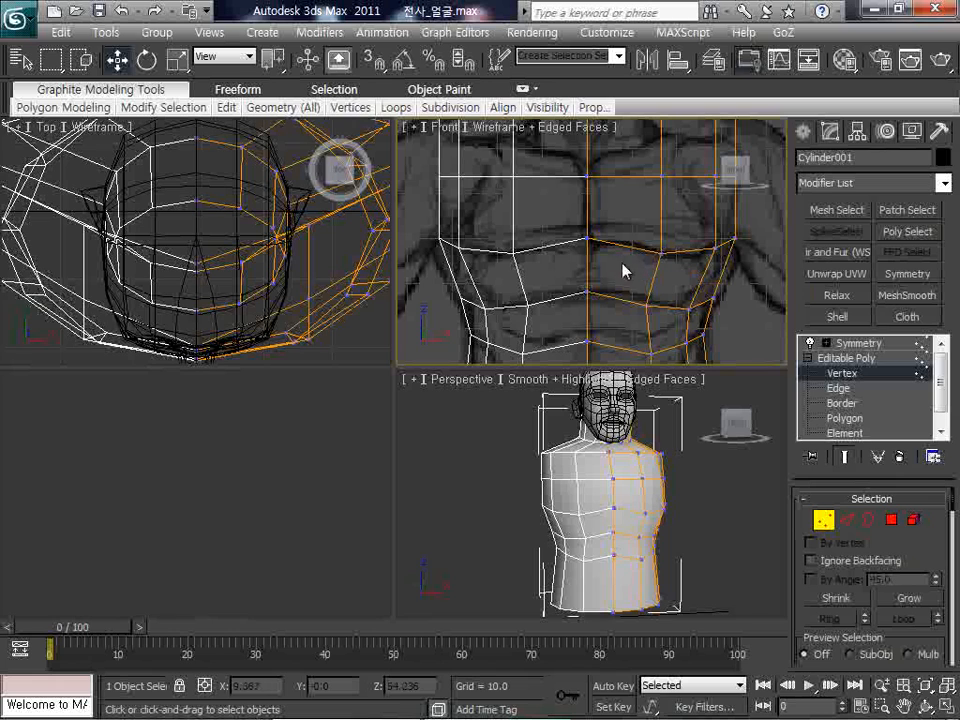
left_click(848, 521)
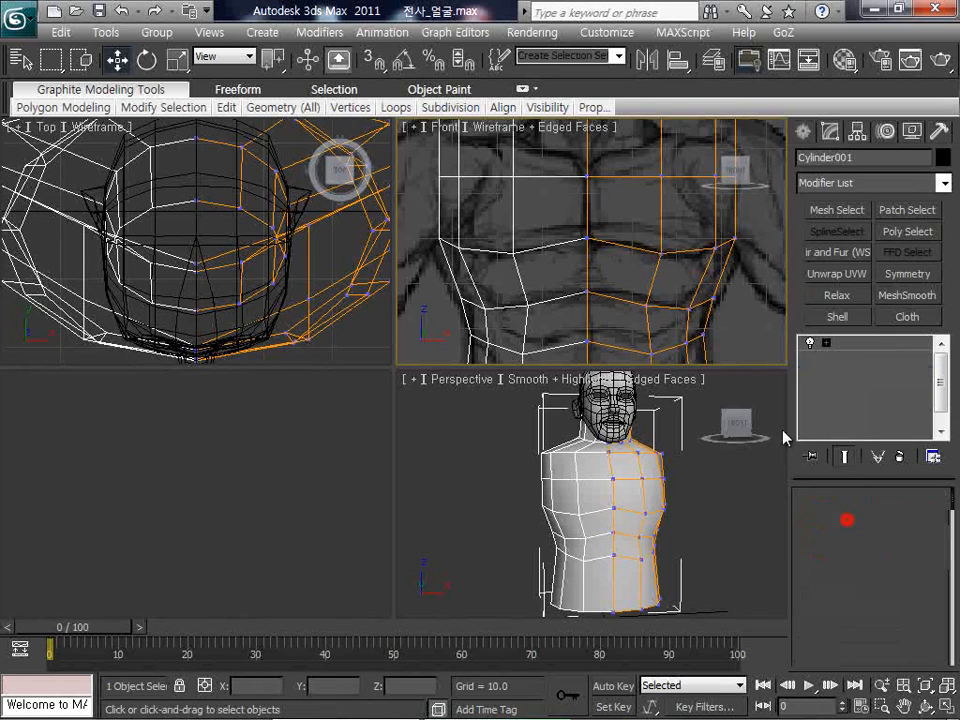
left_click_drag(744, 265, 569, 261)
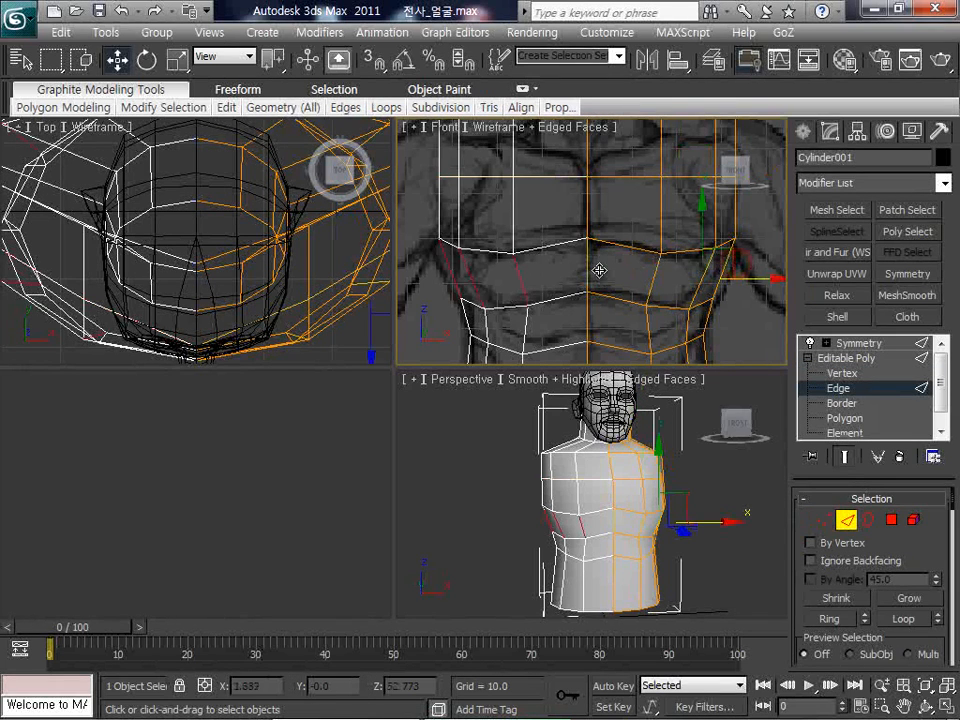
Raise the new loop's vertices in the Front view, from the centre line to the side, to run just beneath the pectoral's underside
left_click(822, 520)
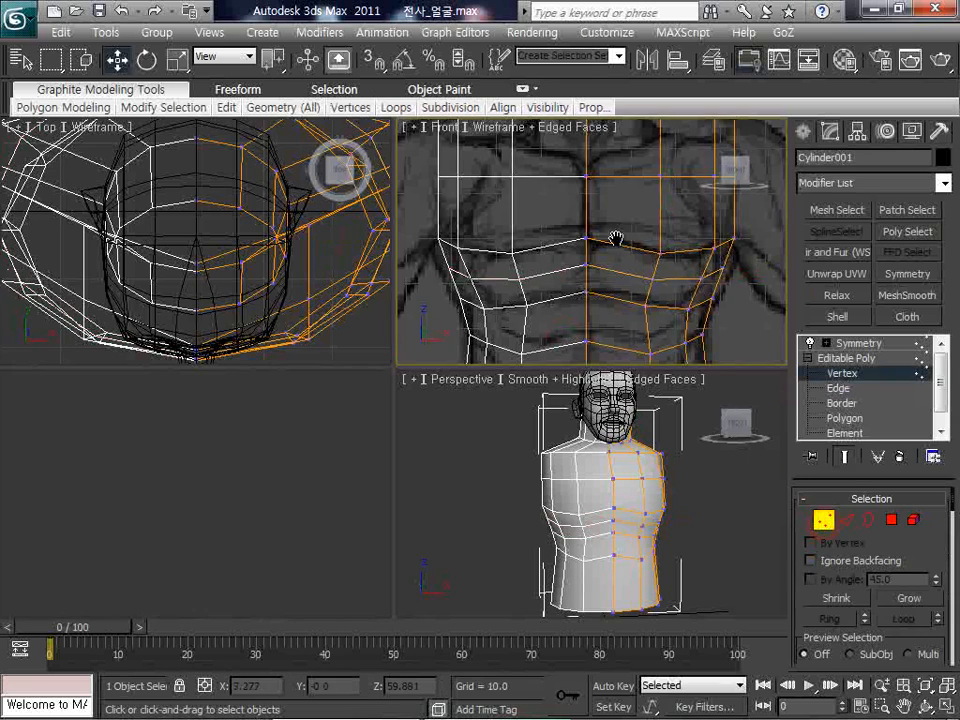
scroll(590, 293, "up", 2)
left_click(577, 234)
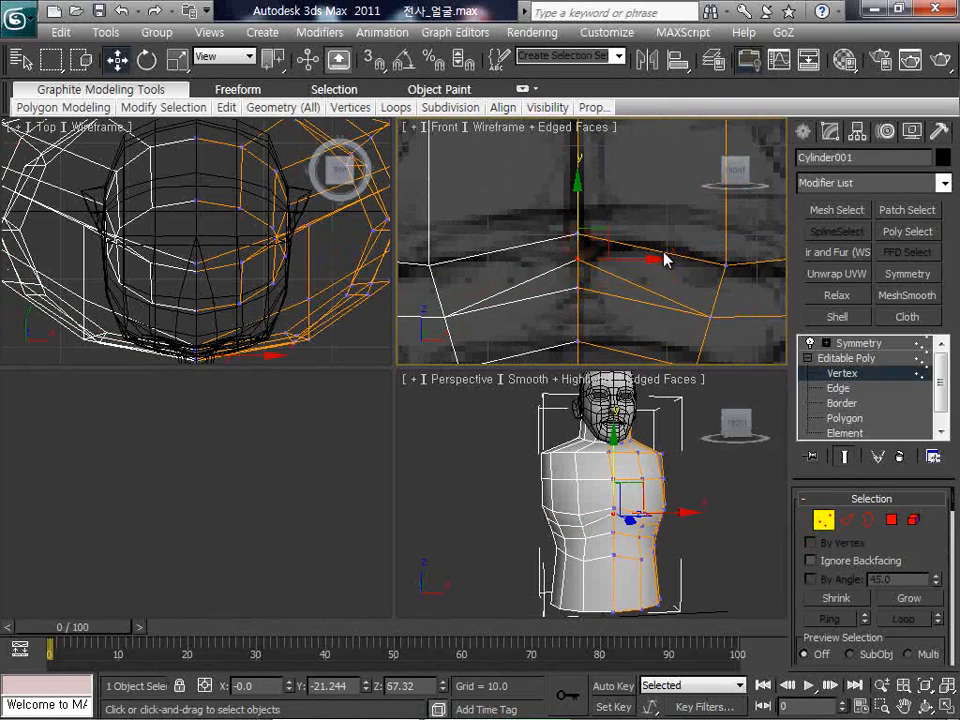
middle_click_drag(645, 527, 627, 507)
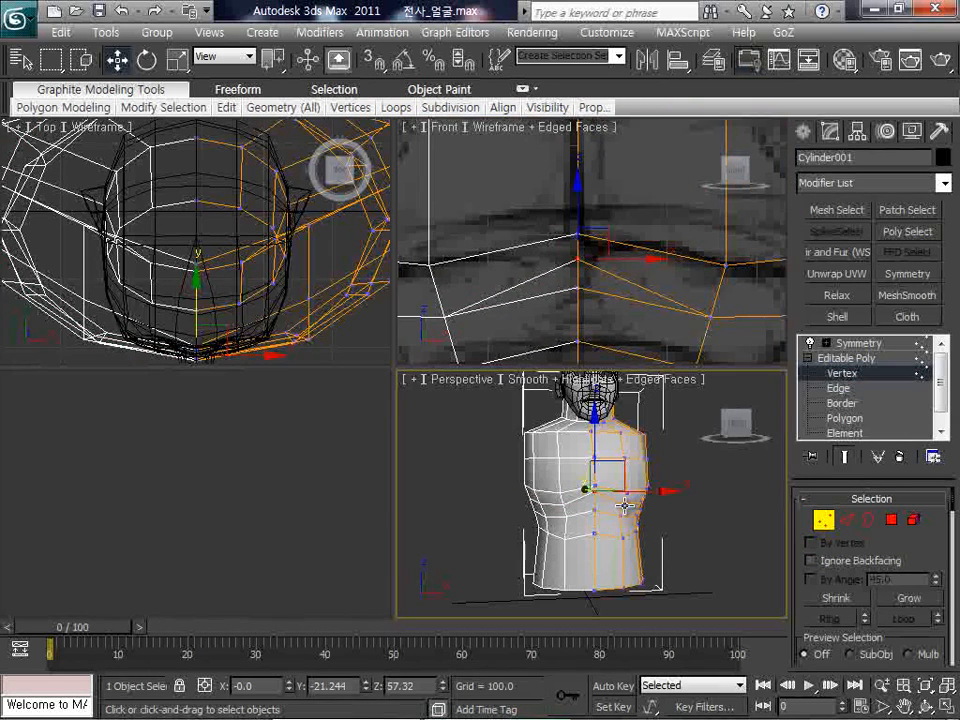
left_click(624, 504)
middle_click_drag(662, 272, 611, 245)
left_click_drag(657, 238, 666, 213)
middle_click_drag(685, 232, 624, 229)
left_click_drag(630, 239, 638, 234)
left_click(694, 286)
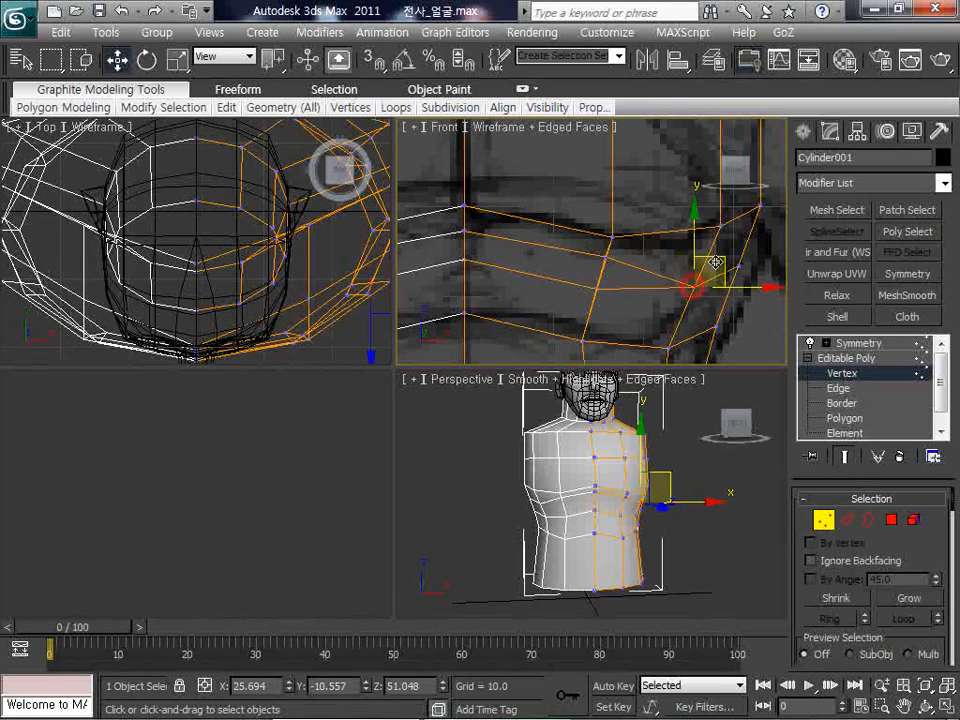
left_click_drag(717, 259, 773, 181)
left_click(739, 266)
Push the new loop's three front edges inward in the Perspective view to form an undercut beneath the pectoral
left_click(852, 519)
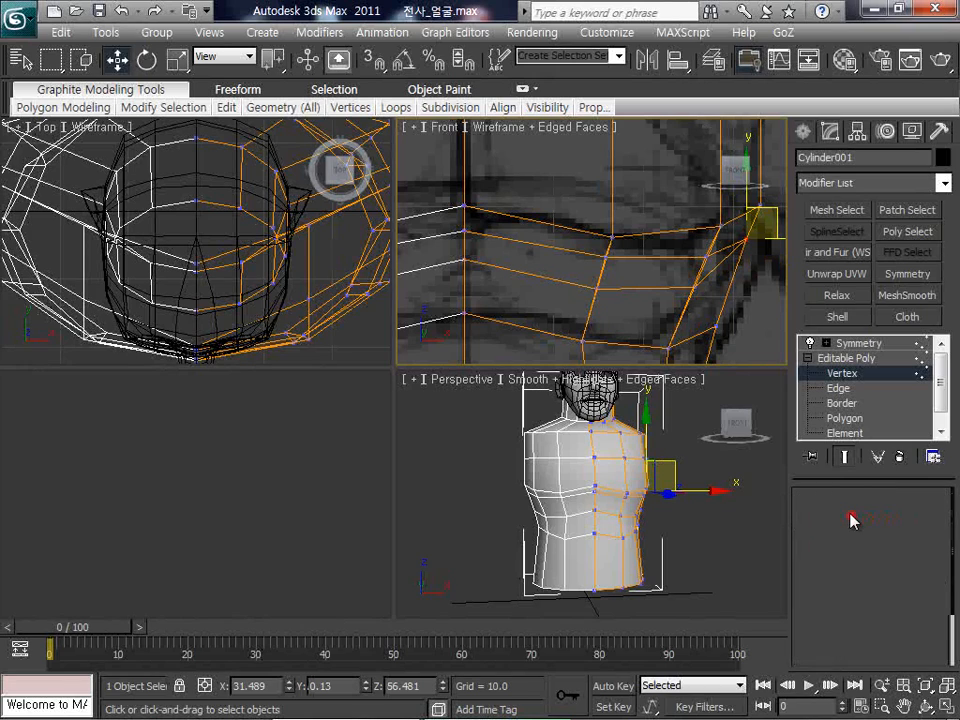
scroll(645, 478, "up", 5)
double_click(645, 478)
left_click(947, 706)
left_click(930, 706)
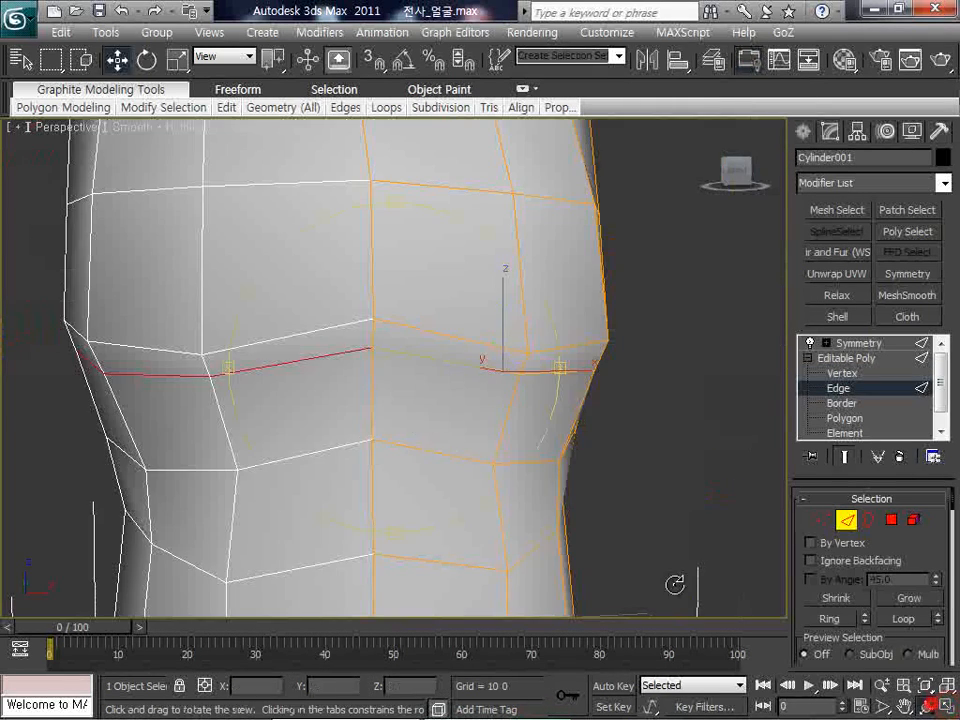
left_click_drag(470, 350, 289, 338)
right_click(289, 338)
left_click(317, 373)
left_click(441, 384, "ctrl")
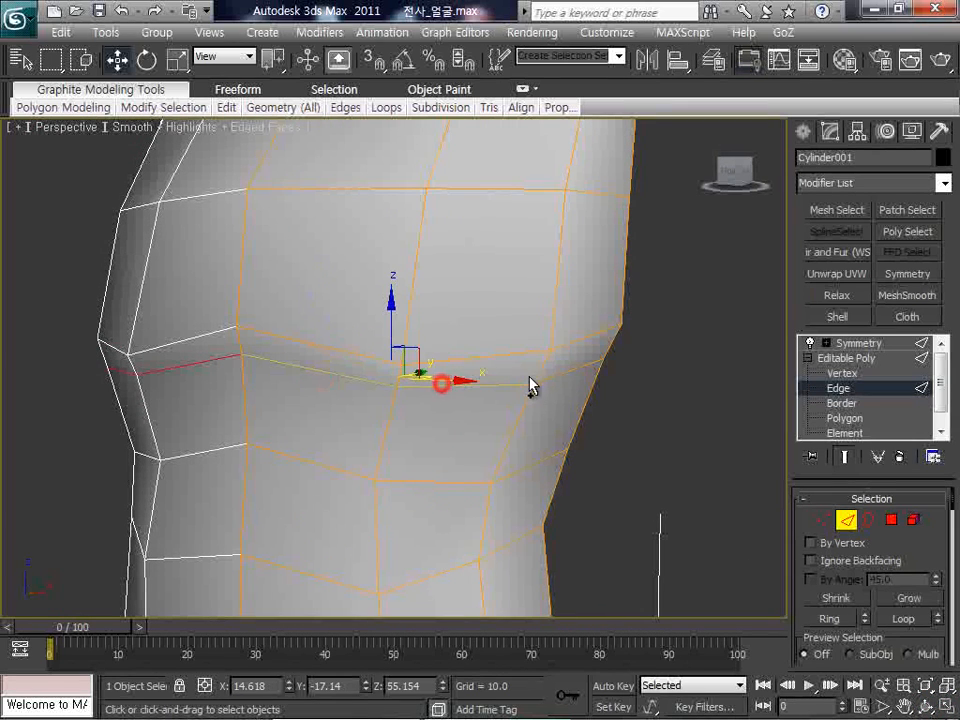
left_click(564, 373, "ctrl")
left_click(930, 706)
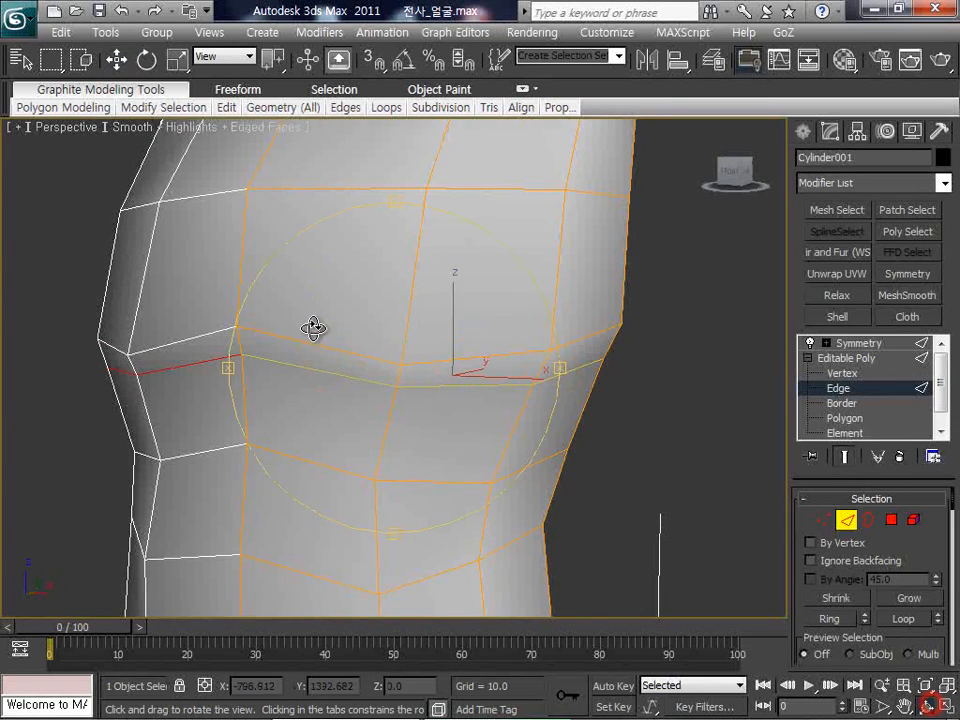
left_click_drag(307, 329, 250, 350)
right_click(254, 351)
left_click_drag(366, 413, 378, 412)
left_click(616, 490)
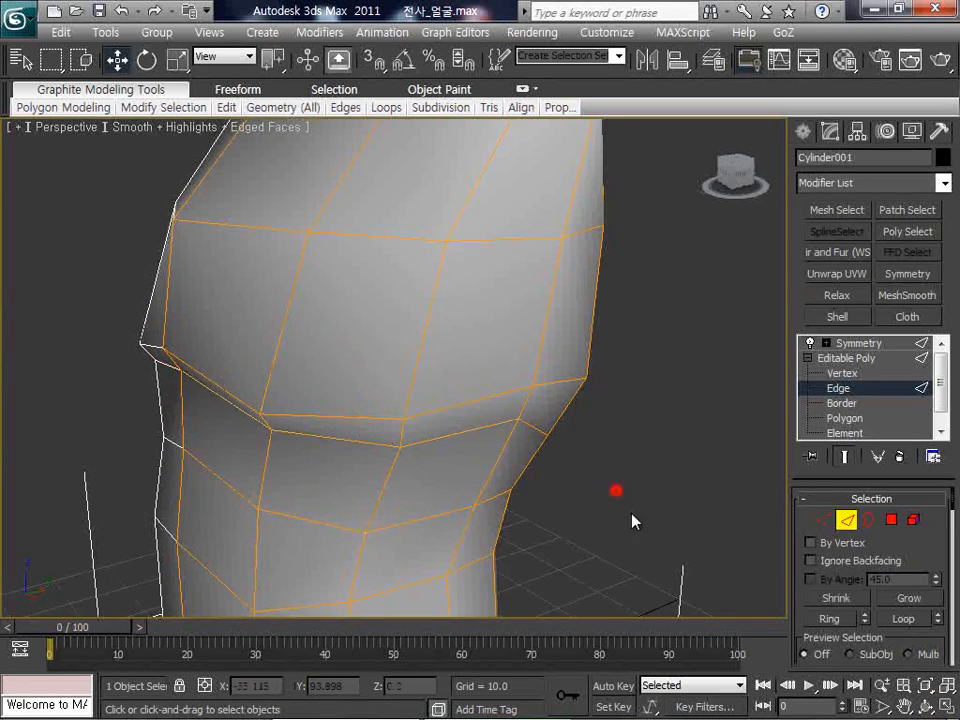
Move two adjacent edges at the side of the loop below the chest inward to deepen the undercut there
left_click(926, 706)
left_click_drag(385, 362, 325, 352)
right_click(312, 385)
left_click(280, 418)
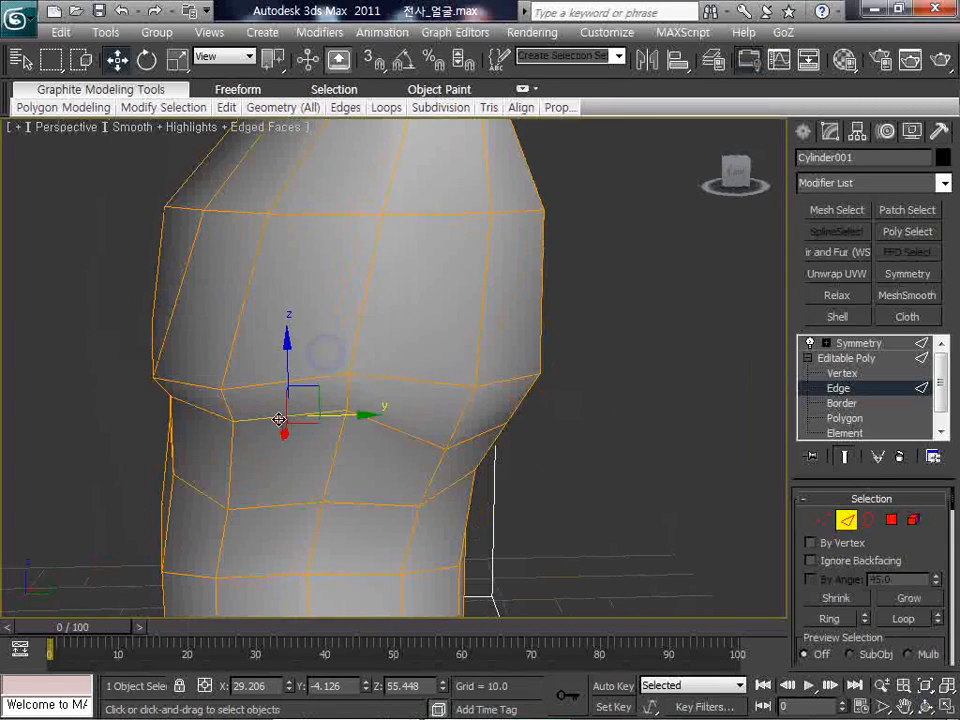
left_click(216, 414, "ctrl")
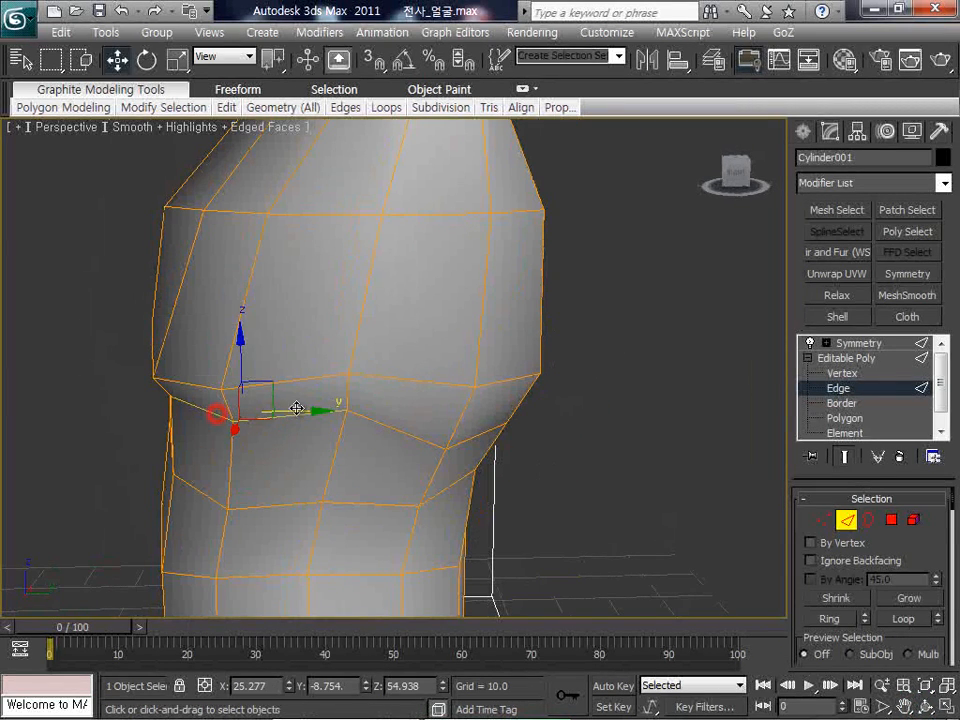
left_click(926, 706)
left_click_drag(409, 416, 429, 437)
right_click(429, 437)
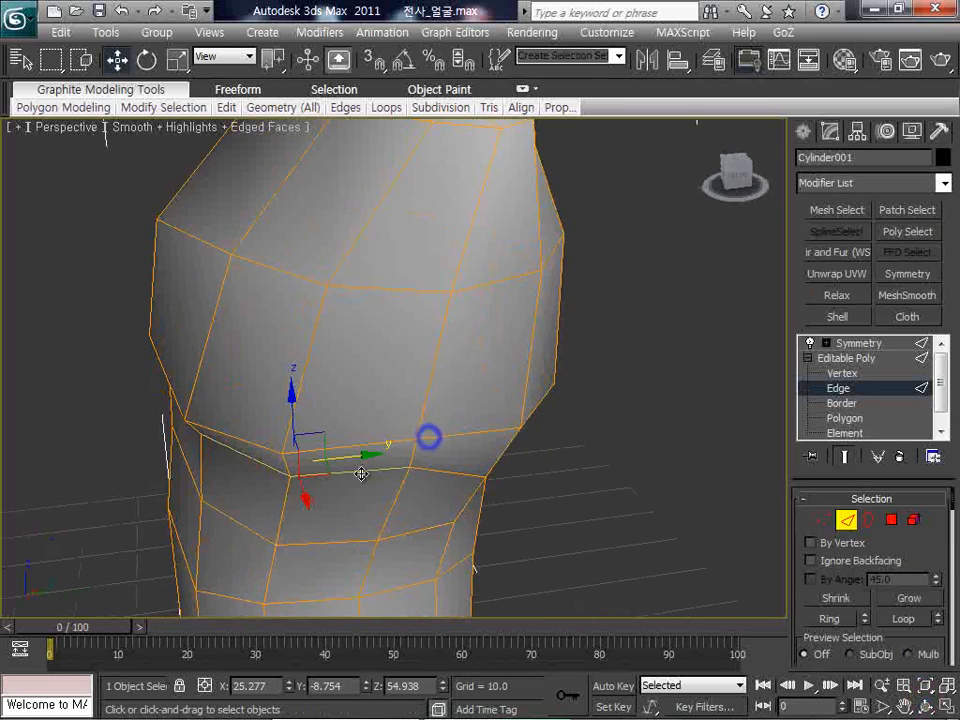
left_click(333, 475)
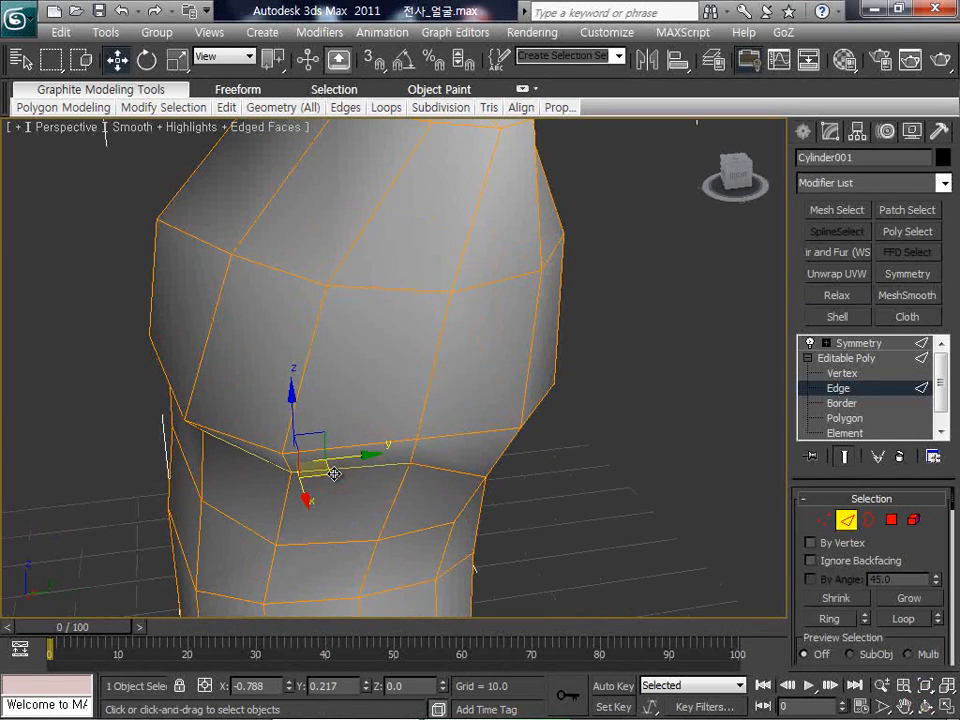
left_click(540, 499)
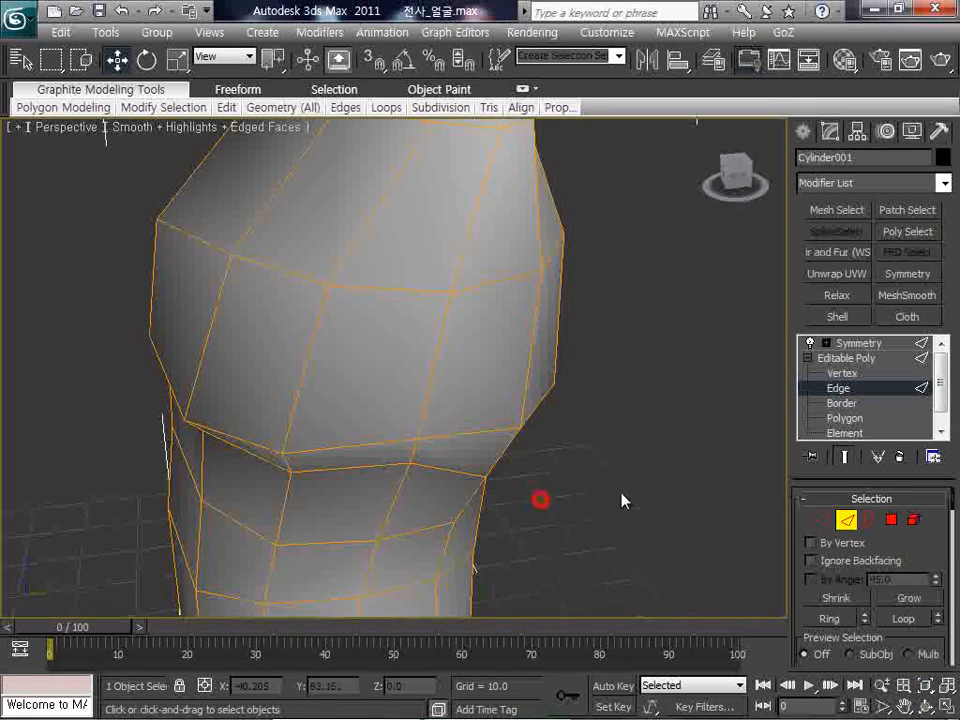
Connect the edge ring between the two abdominal crease rows with 1 segment, pinch 0 and slide -48
left_click(926, 705)
left_click_drag(378, 376, 506, 360)
middle_click_drag(510, 328, 490, 220)
left_click_drag(405, 360, 381, 362)
right_click(394, 368)
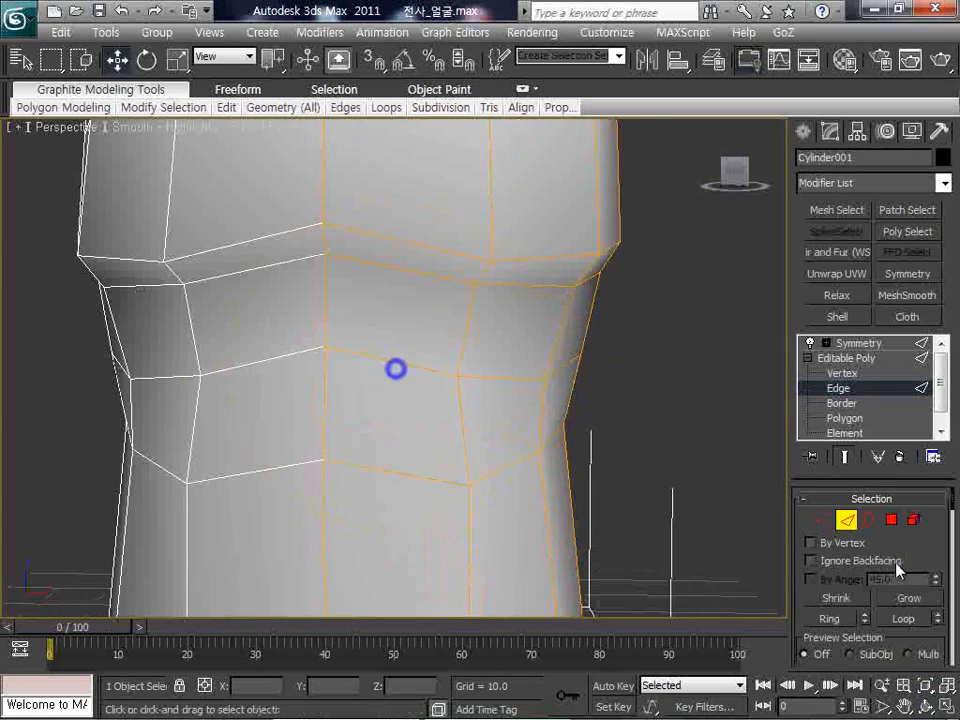
left_click(329, 395)
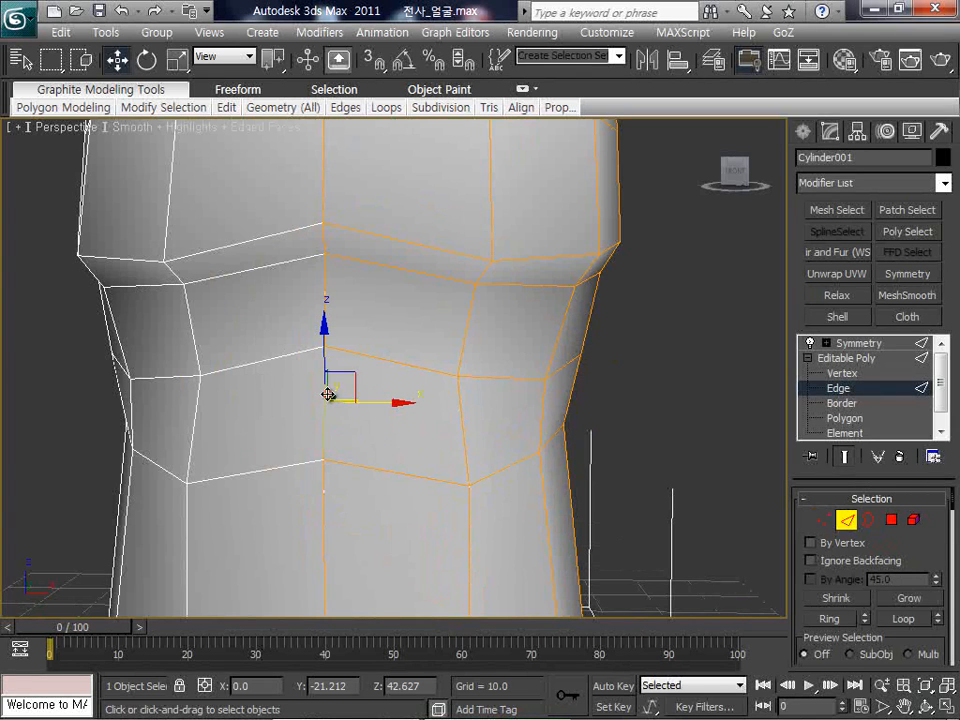
left_click(843, 620)
right_click(538, 420)
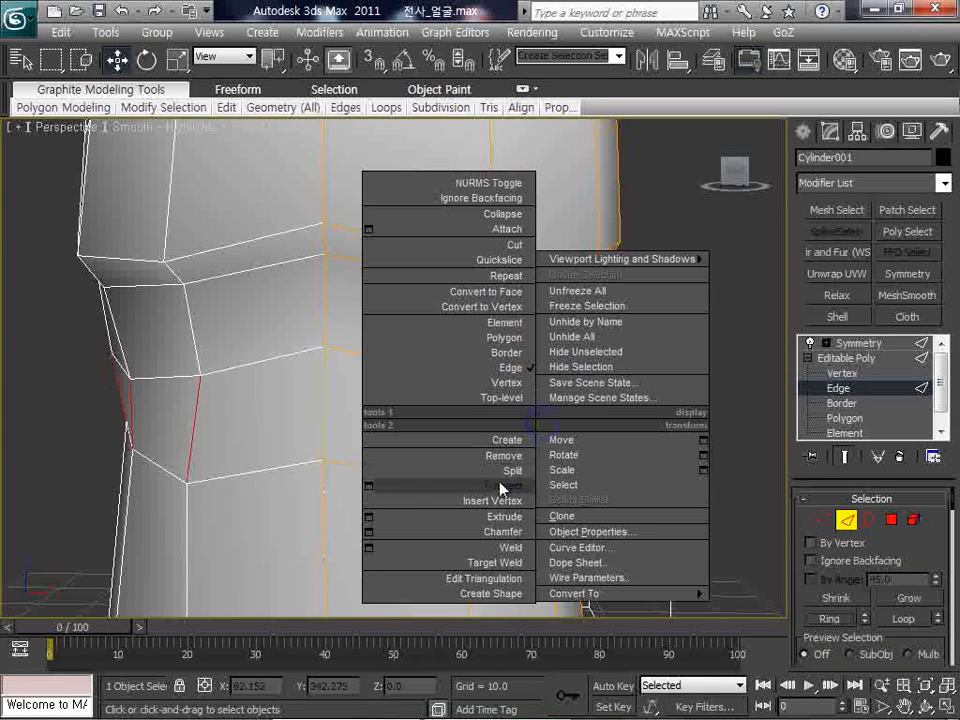
left_click(368, 486)
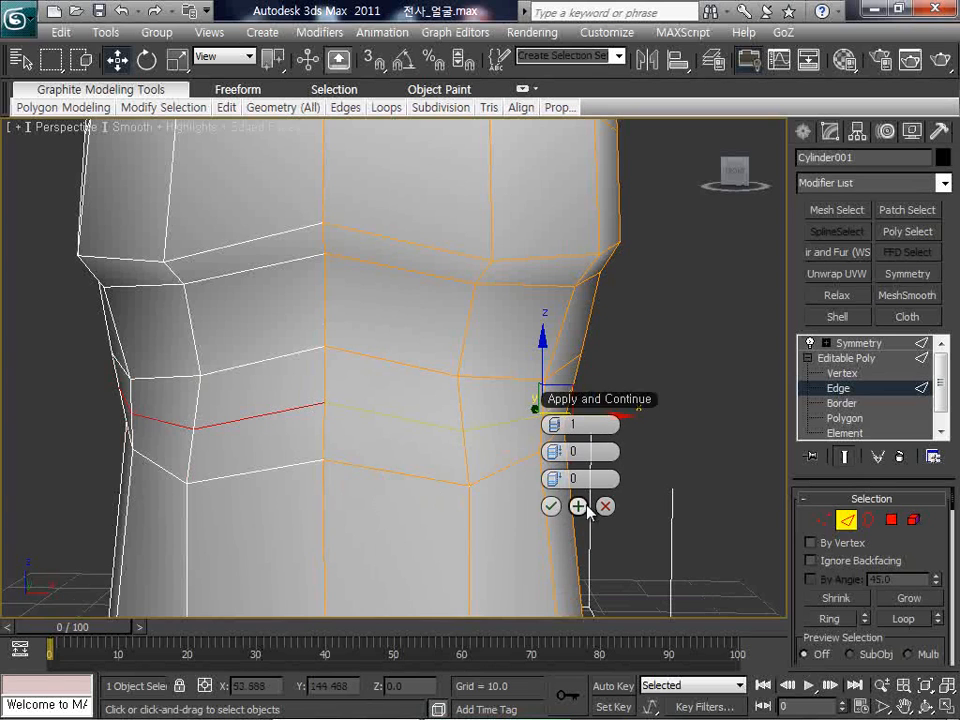
left_click_drag(551, 478, 380, 468)
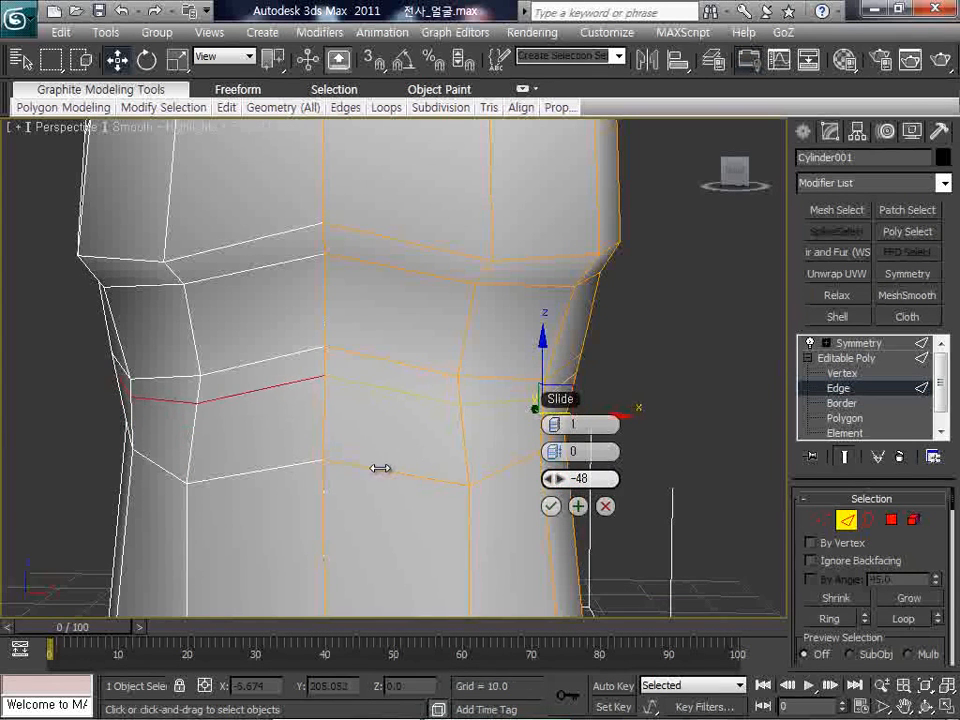
left_click(551, 506)
left_click(648, 496)
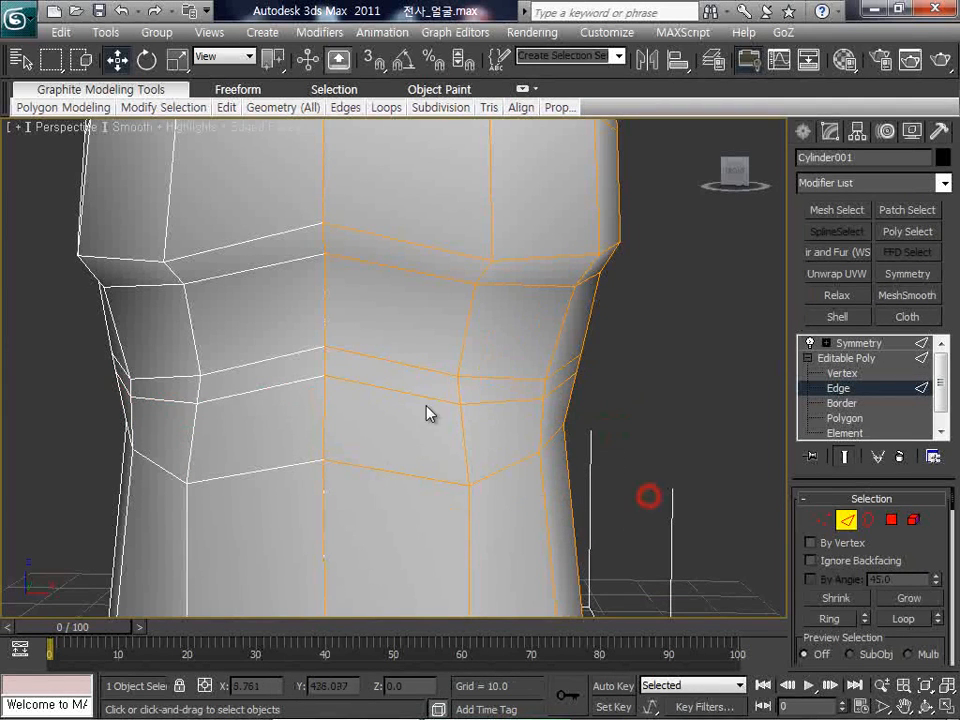
Push the three front edges of the new abdominal loop inward in the Perspective view to deepen the crease
left_click(418, 398)
left_click(495, 402, "ctrl")
left_click(558, 391, "ctrl")
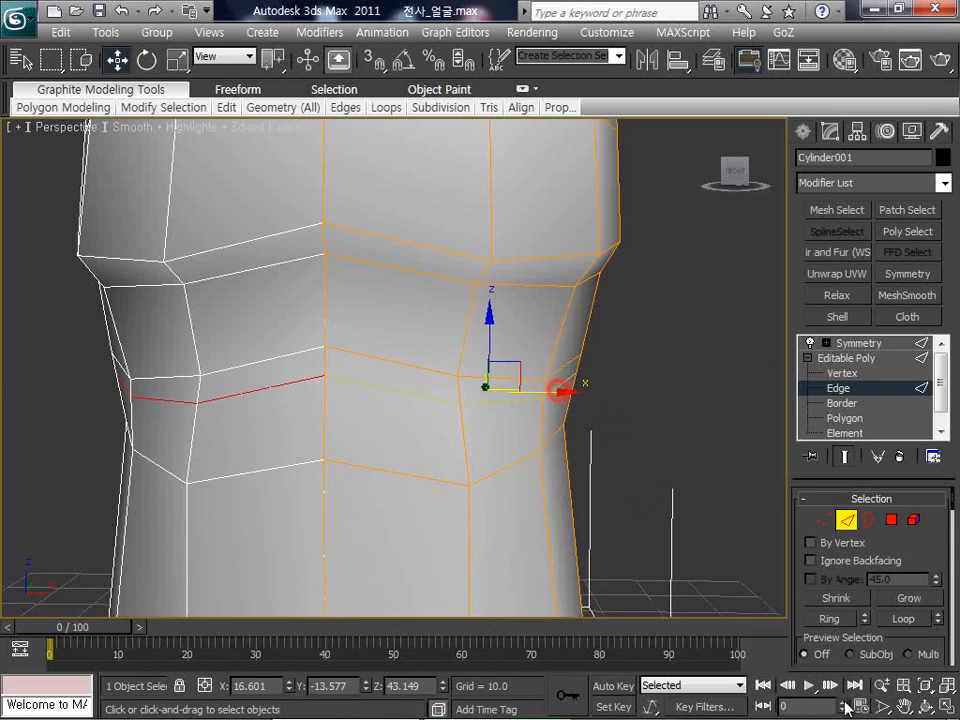
left_click(927, 706)
middle_click_drag(306, 370, 270, 398, "alt")
left_click_drag(272, 399, 306, 397)
Shift one edge at the torso's lower back slightly along the Y axis
left_click(470, 440)
left_click_drag(470, 440, 474, 440)
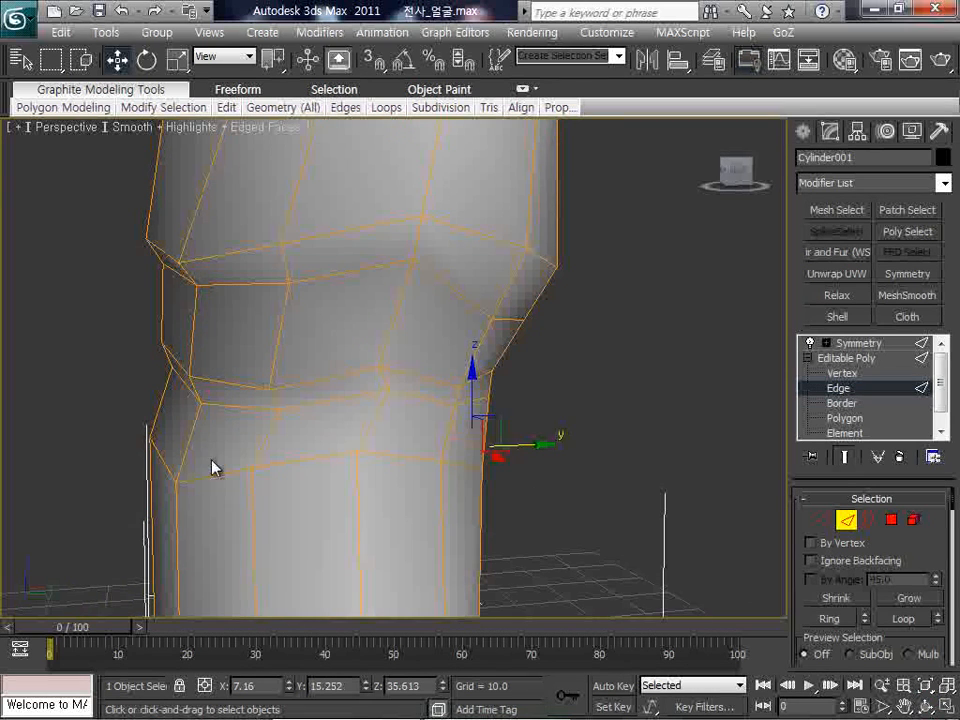
middle_click_drag(341, 330, 337, 333, "alt")
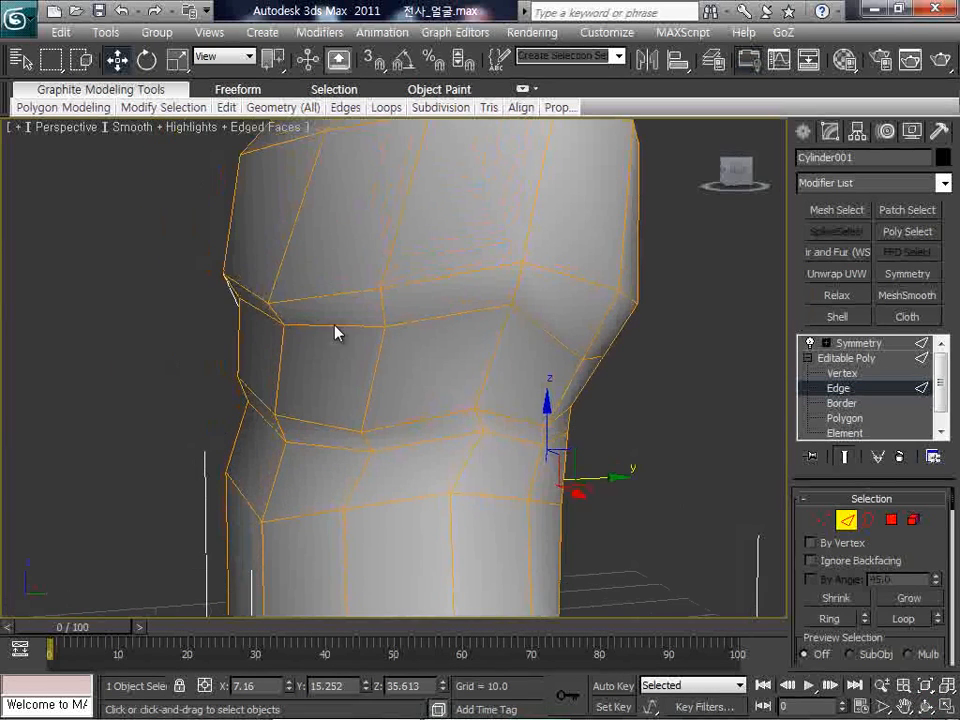
left_click(927, 706)
left_click_drag(360, 356, 461, 420)
scroll(490, 367, "down", 3)
right_click(643, 407)
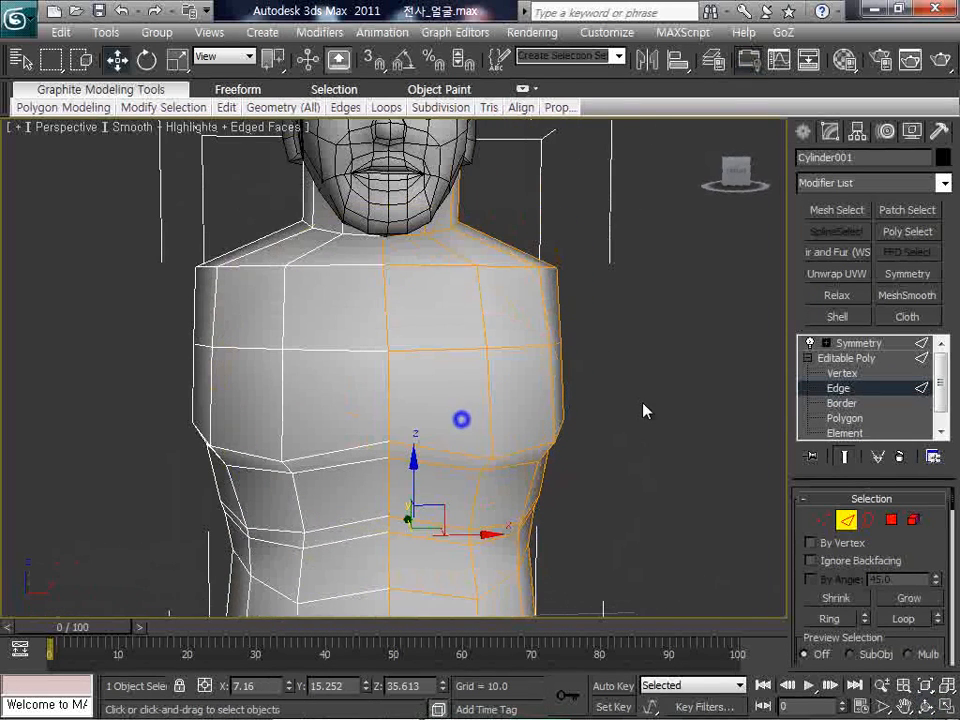
key("w")
Create a 12-sided cylinder with a radius of about 12.6 and 5 height segments over the shoulder in the Left view
left_click(865, 510)
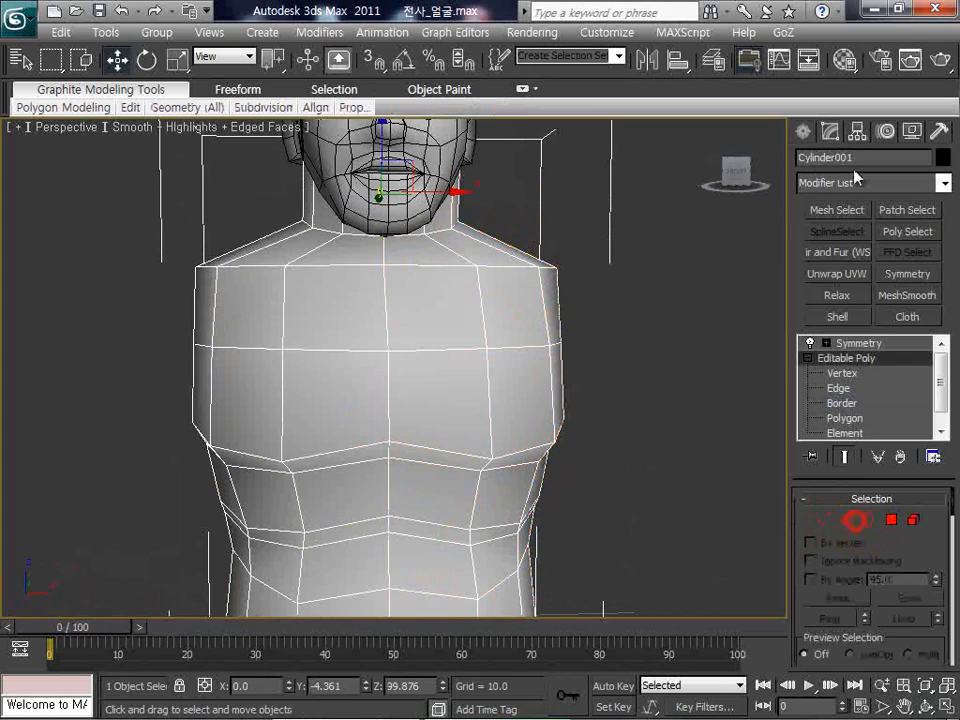
left_click(803, 131)
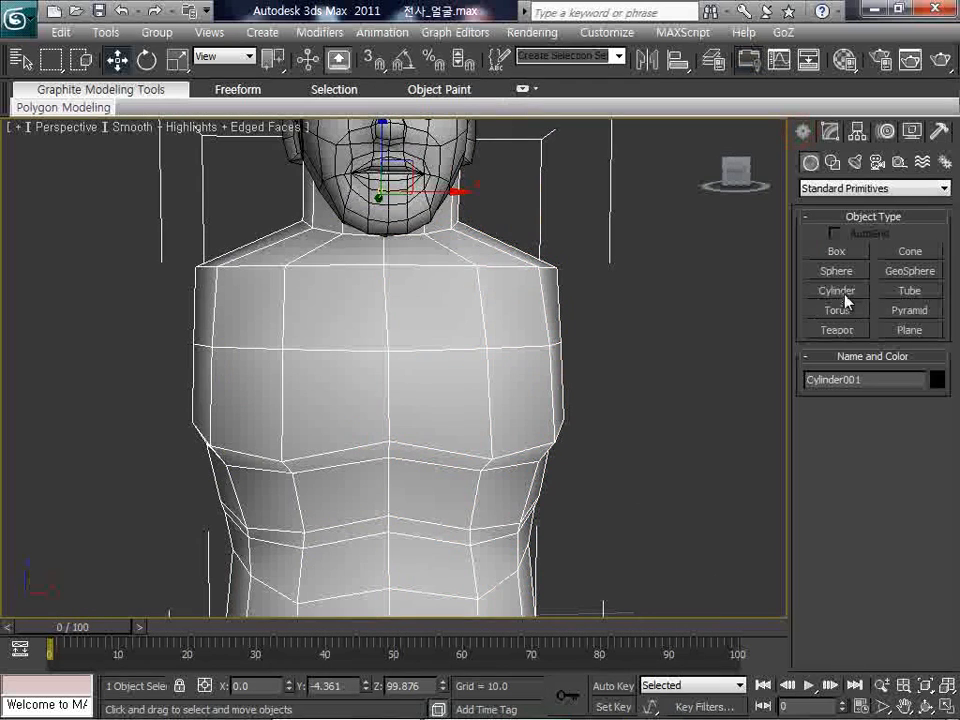
left_click(941, 707)
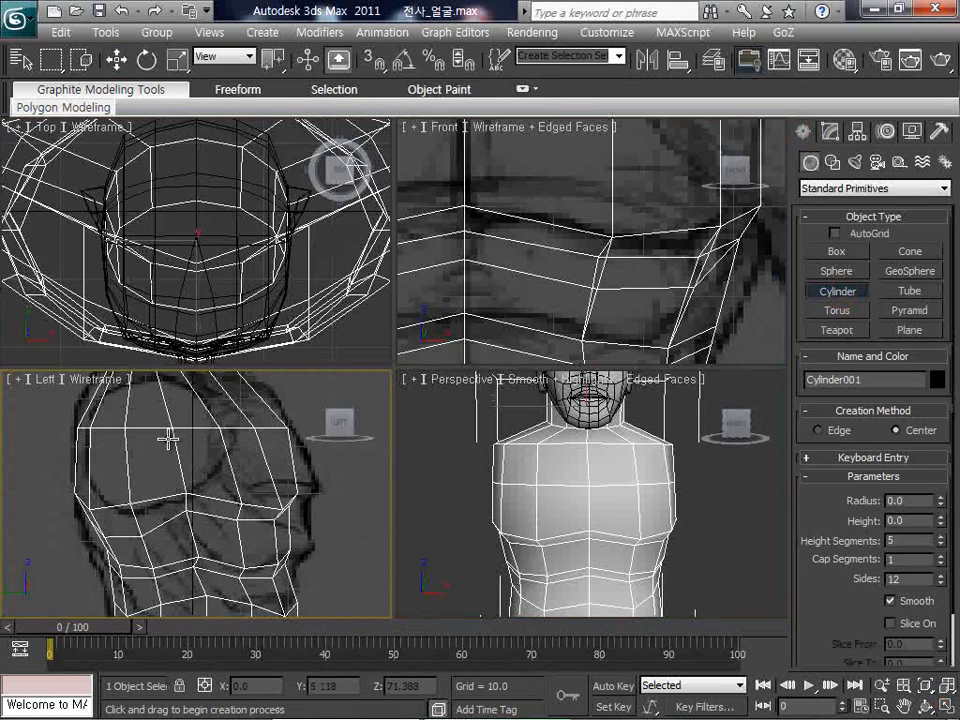
left_click_drag(167, 437, 221, 443)
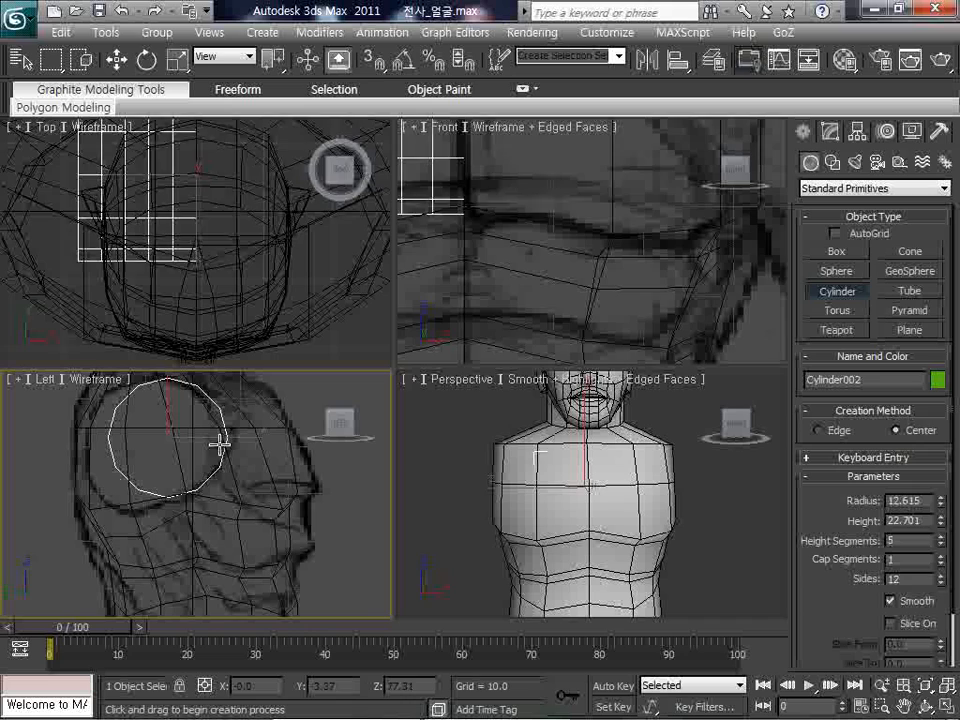
left_click(354, 583)
Move the new cylinder sideways in the Front view so it starts at the sketched shoulder, beside the torso
scroll(510, 257, "down", 3)
key("w")
left_click_drag(527, 258, 690, 248)
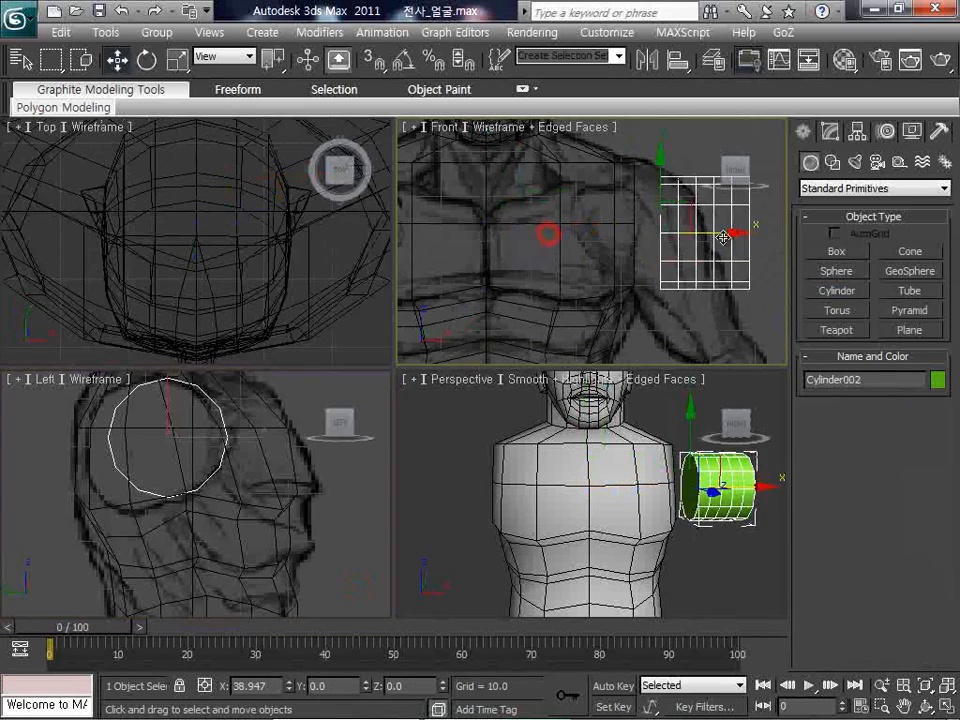
scroll(647, 264, "down", 4)
key("alt+w")
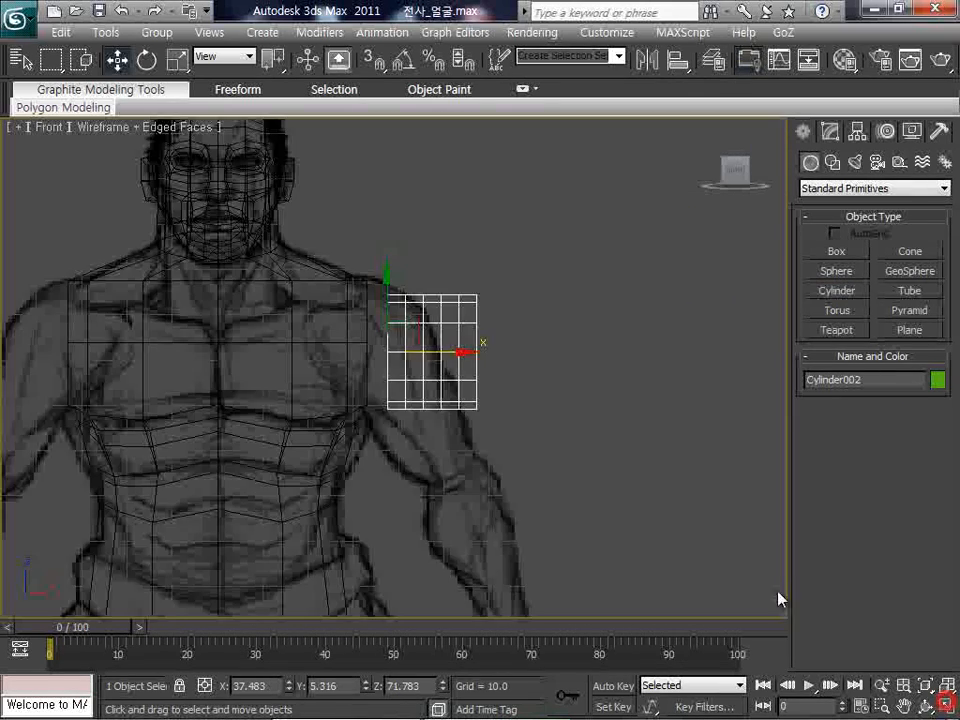
scroll(540, 333, "down", 2)
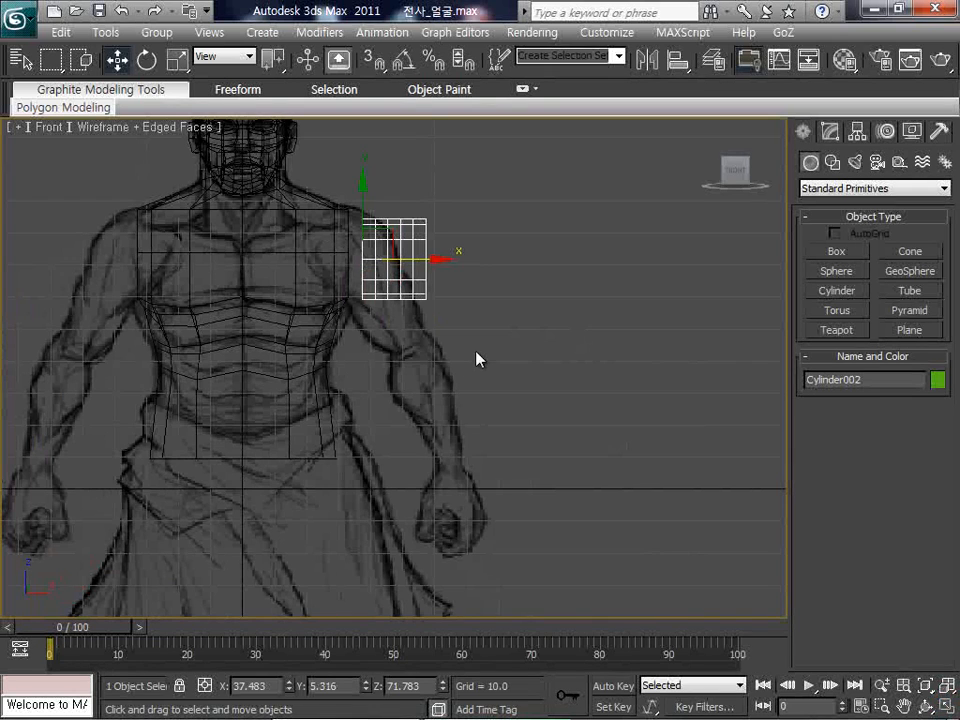
Stretch the cylinder along its length to about 454% in the Front view to make a straight arm
right_click(428, 276)
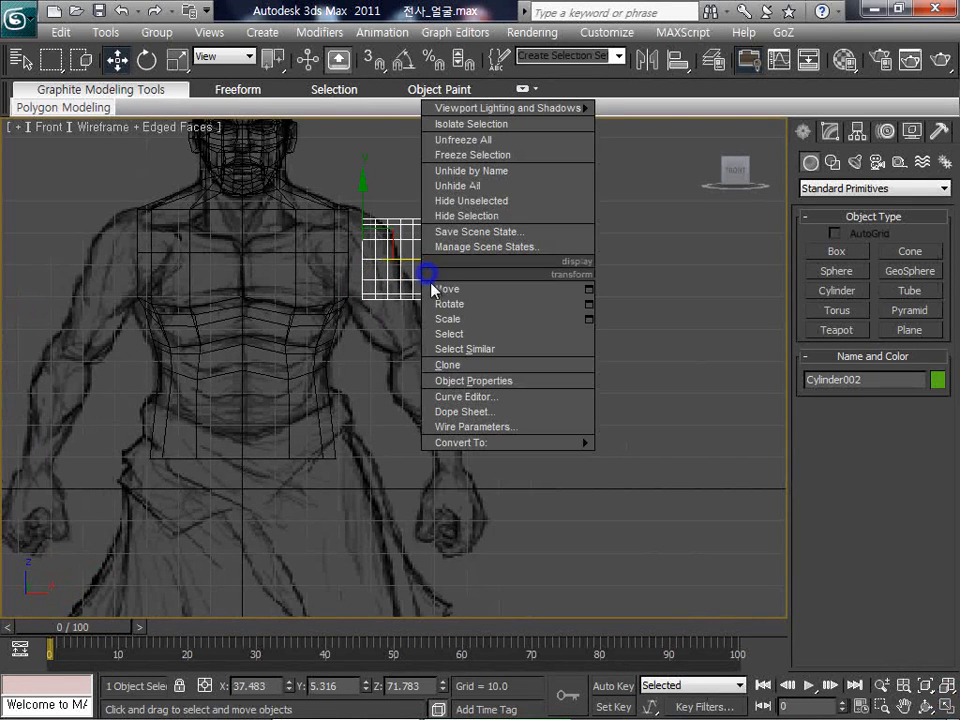
left_click(440, 316)
left_click_drag(451, 260, 694, 274)
right_click(499, 272)
left_click(513, 302)
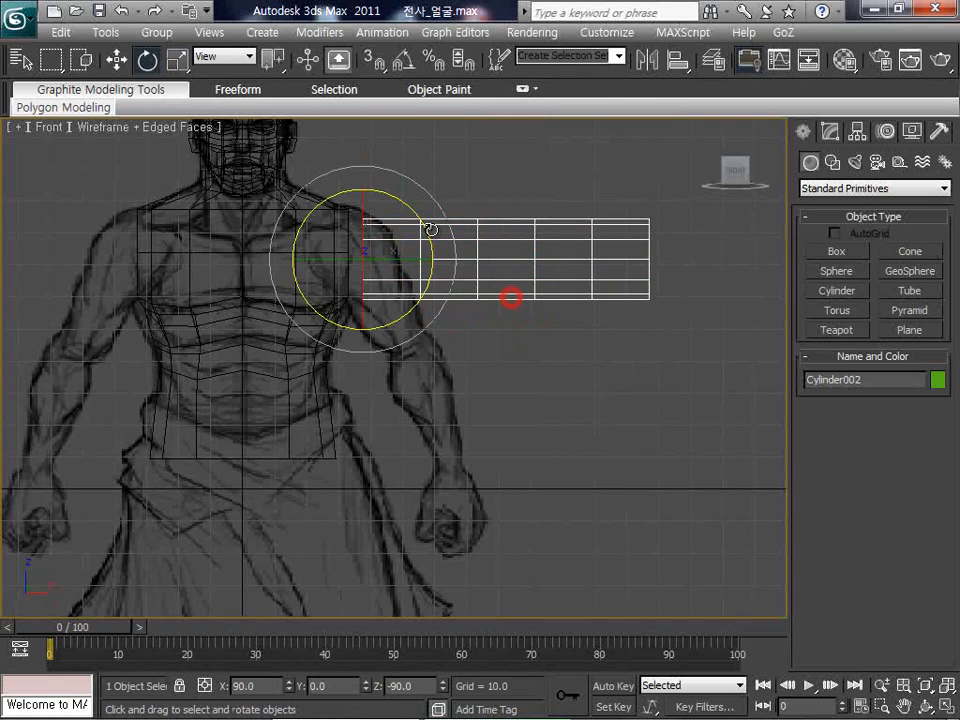
left_click_drag(428, 233, 390, 388)
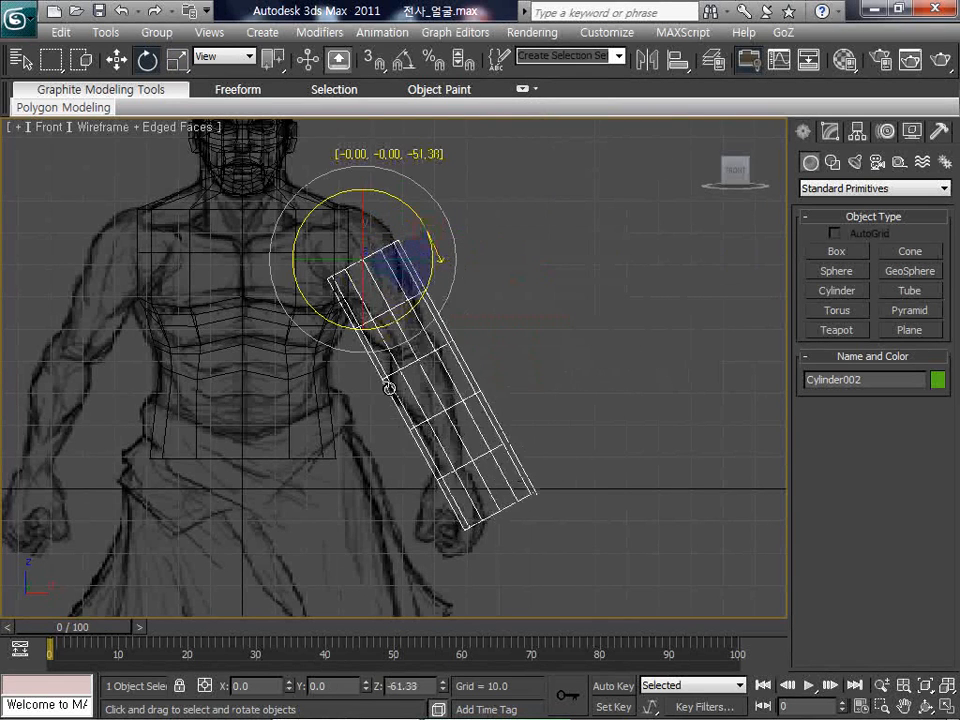
right_click(390, 388)
scroll(439, 311, "up", 3)
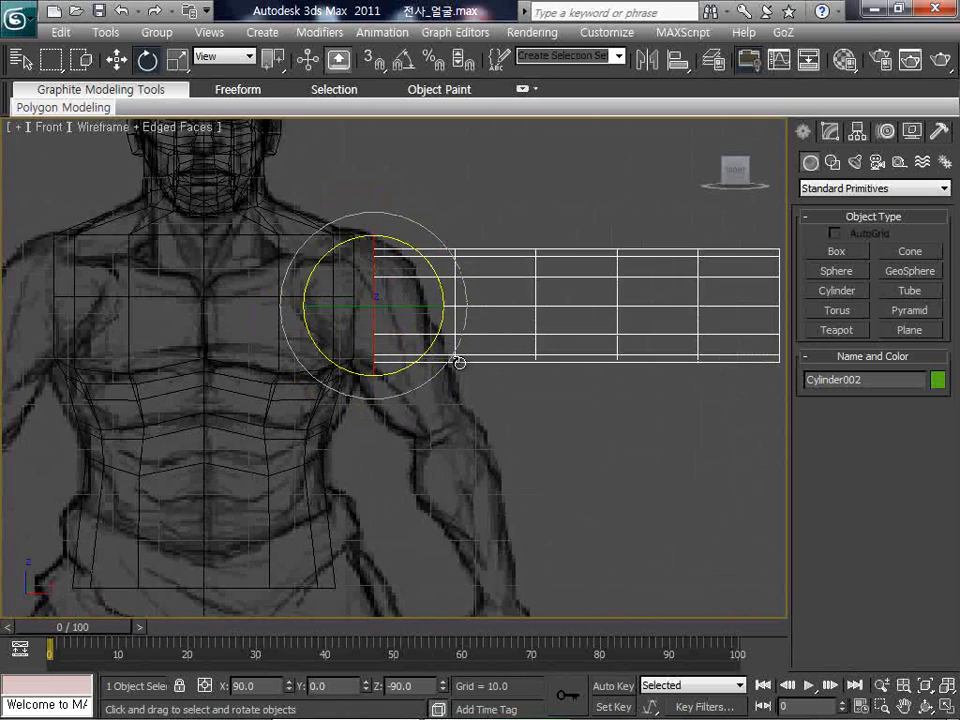
scroll(462, 300, "down", 2)
middle_click_drag(433, 343, 439, 330)
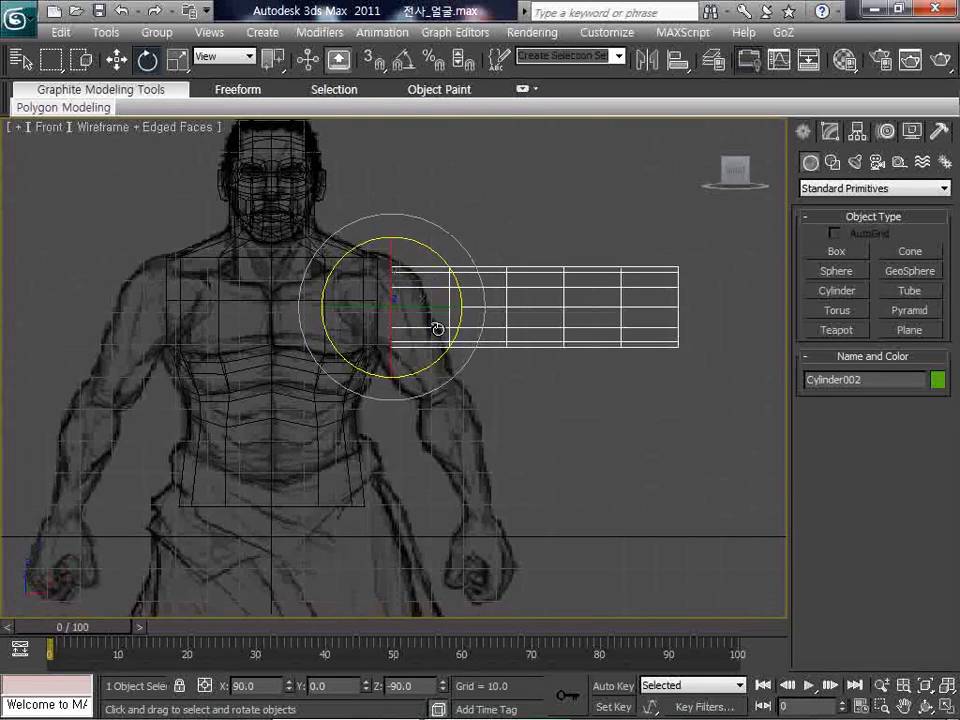
Scale the arm cylinder down uniformly to about 92% of its size
right_click(428, 324)
left_click(443, 364)
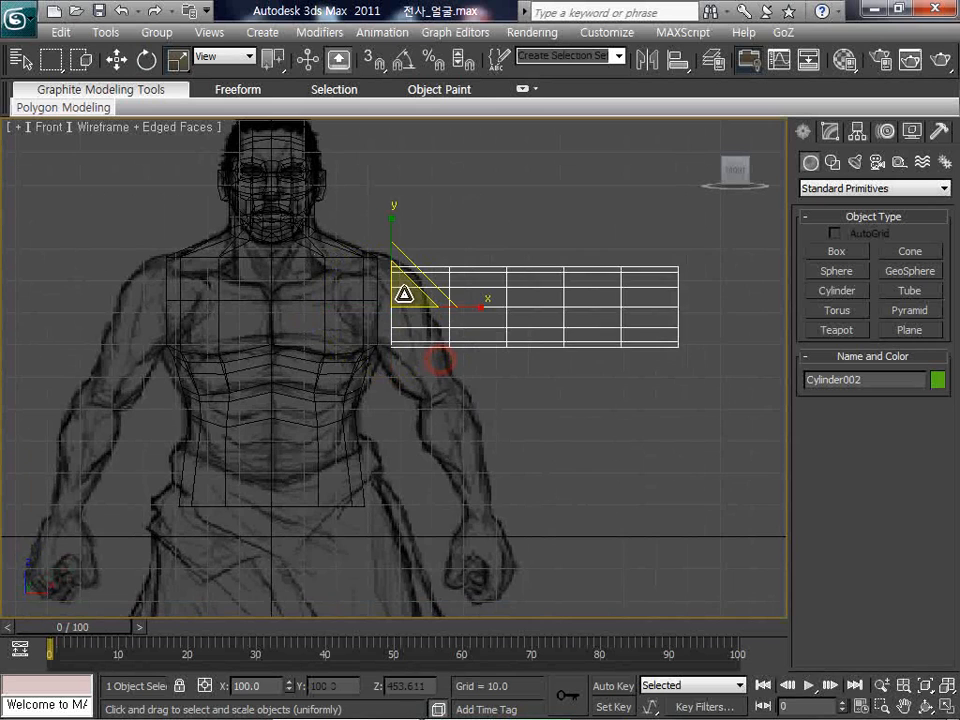
left_click_drag(401, 289, 404, 299)
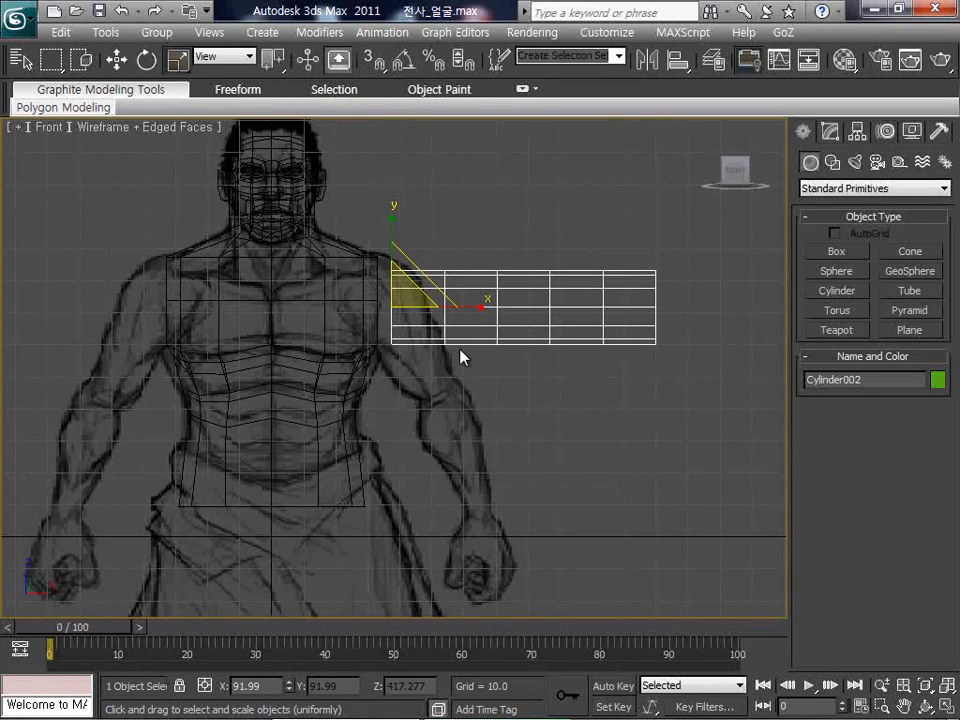
Set the arm cylinder's number of sides to 8
scroll(463, 357, "up", 5)
key("w")
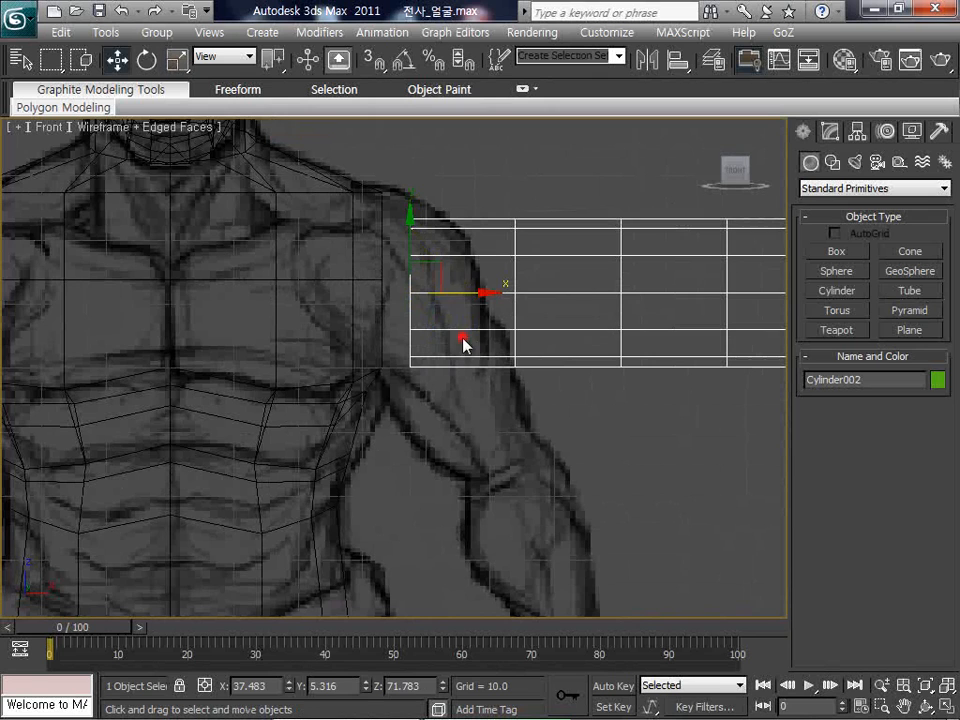
left_click(830, 131)
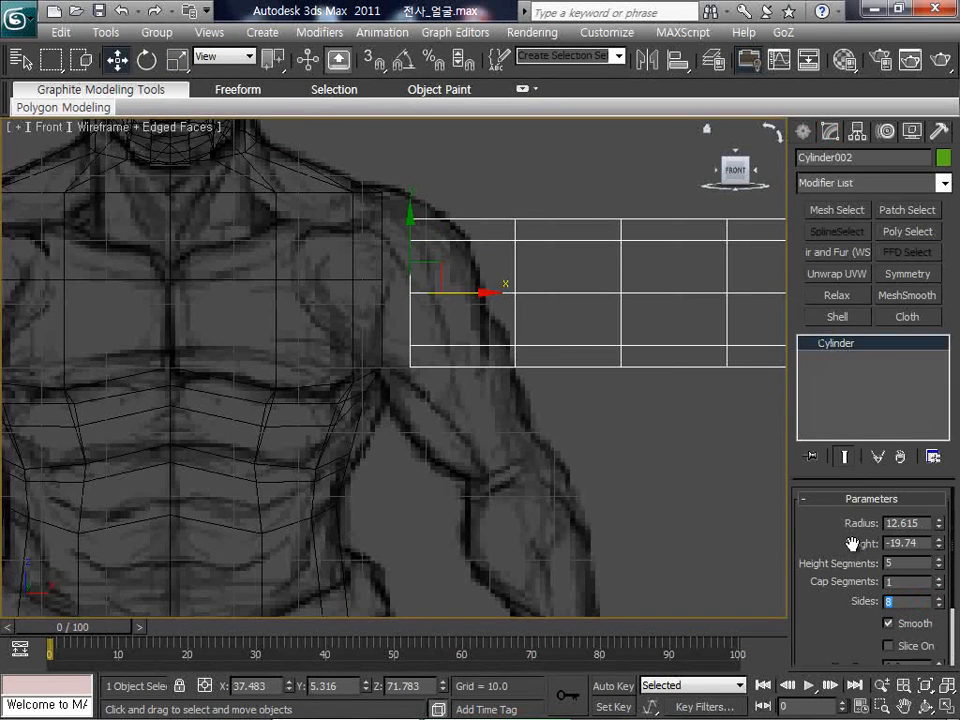
middle_click_drag(504, 339, 495, 363)
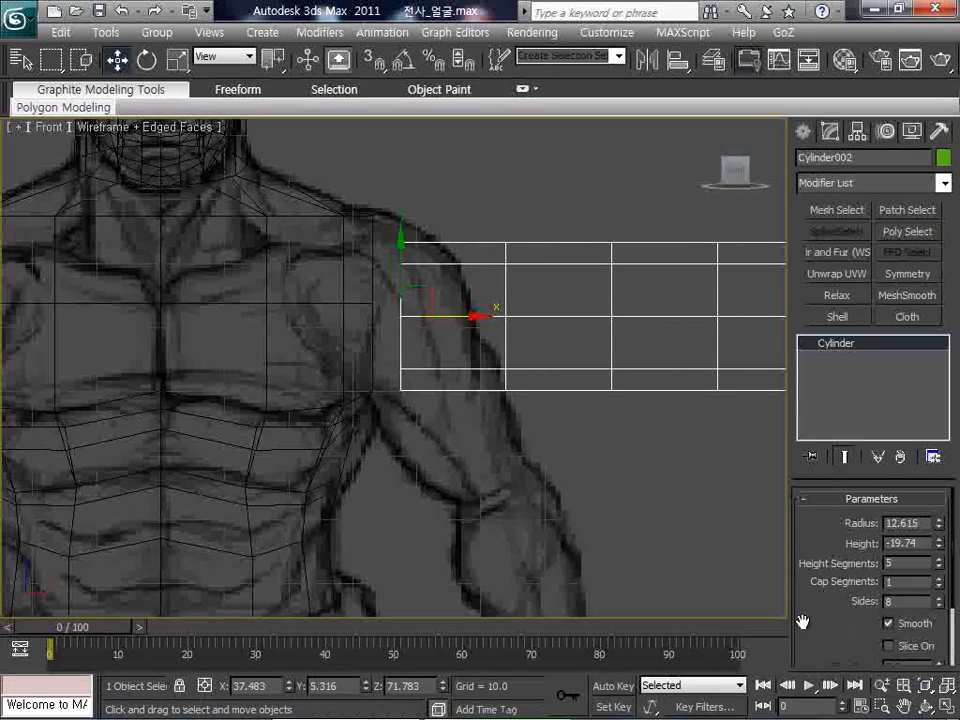
Select the torso's side polygons facing the arm cylinder in the Perspective view, then clear the selection
left_click(947, 706)
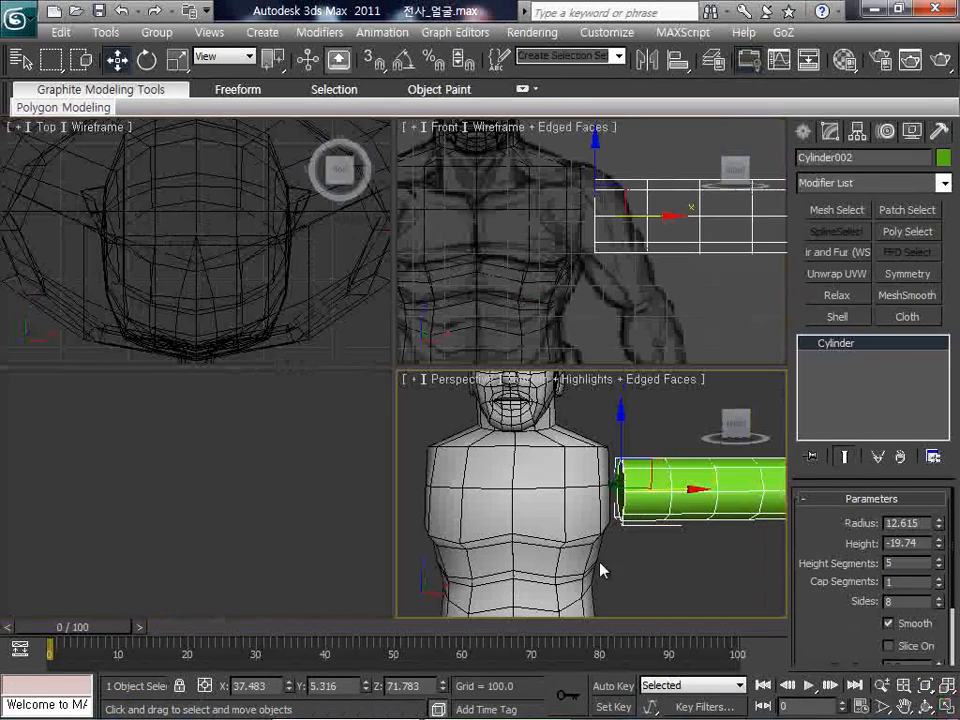
left_click(947, 706)
left_click(925, 706)
mouse_move(392, 387)
left_mouse_down()
mouse_move(381, 354)
mouse_move(396, 349)
mouse_move(415, 397)
mouse_move(381, 388)
left_mouse_up()
scroll(415, 397, "up", 3)
right_click(381, 388)
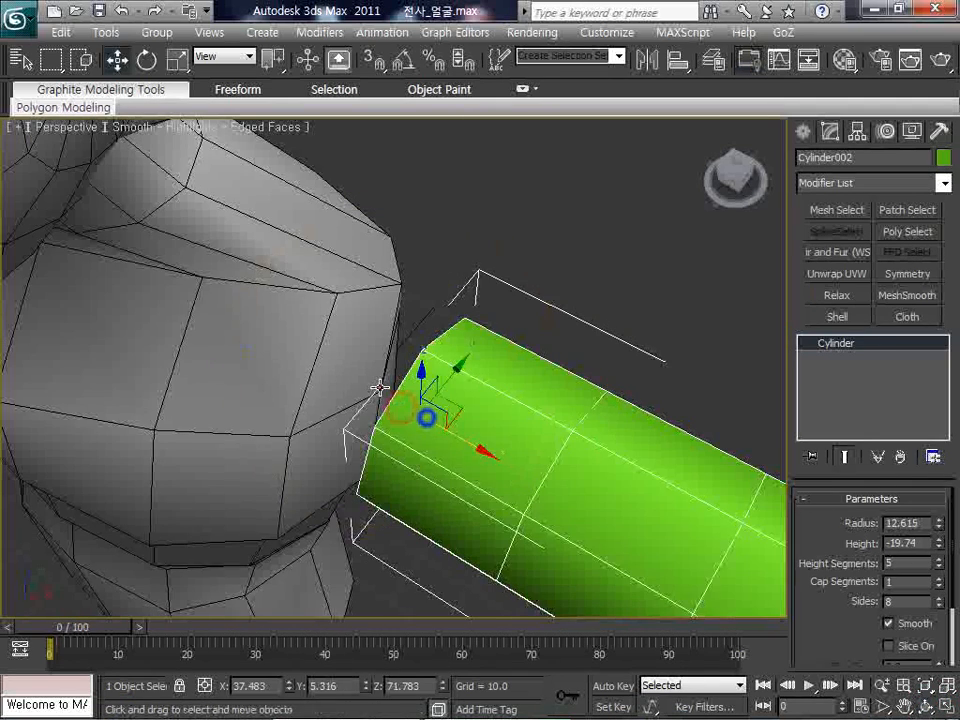
left_click(381, 388)
left_click(848, 419)
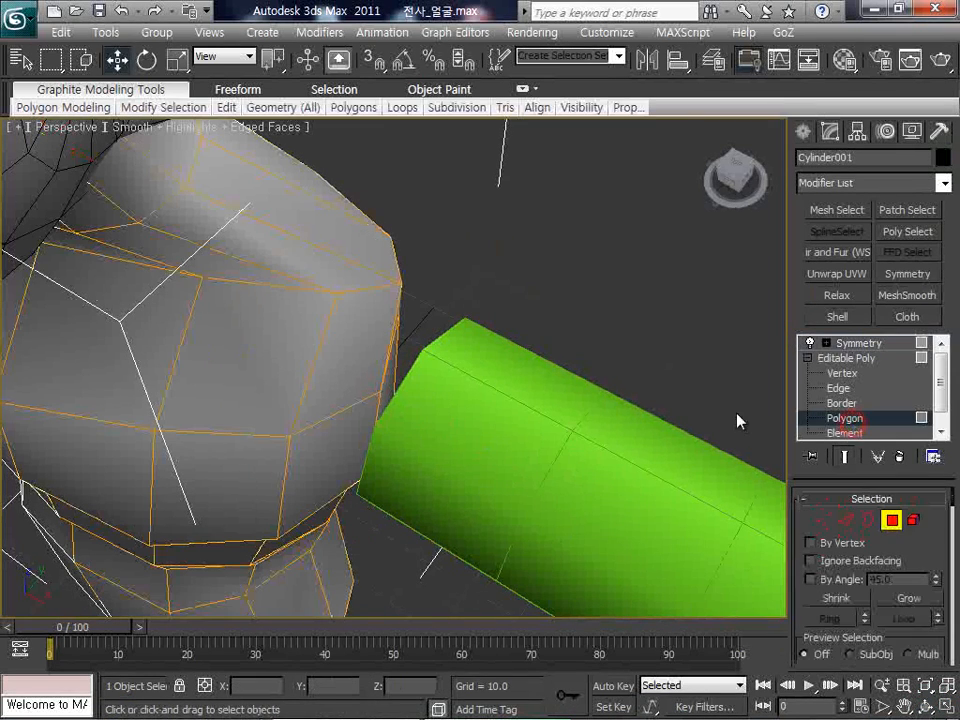
left_click(392, 378)
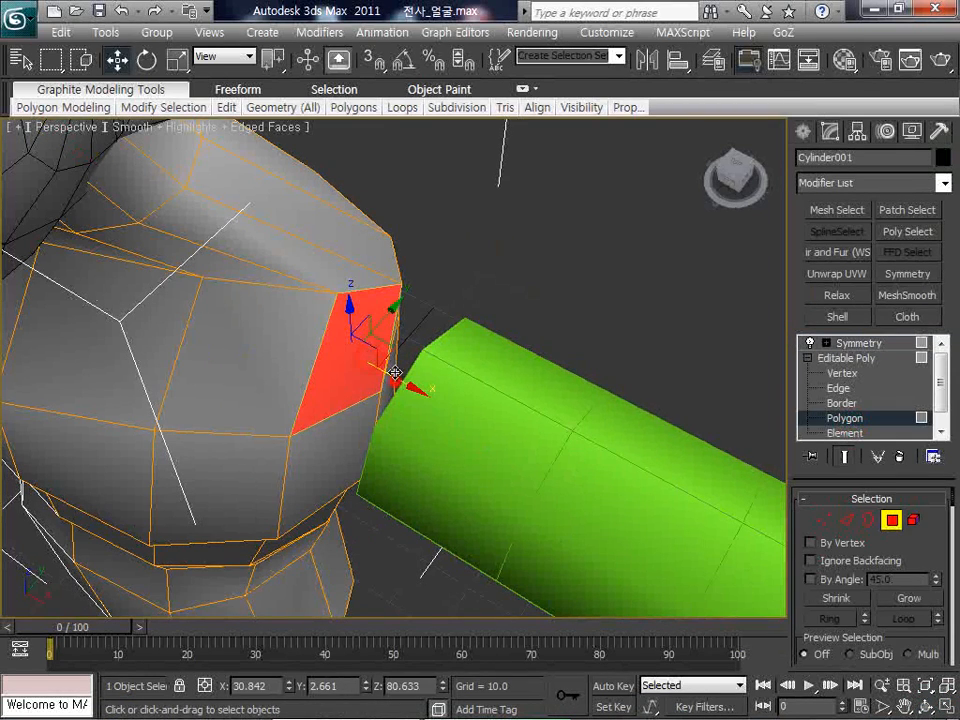
left_click_drag(396, 373, 358, 330)
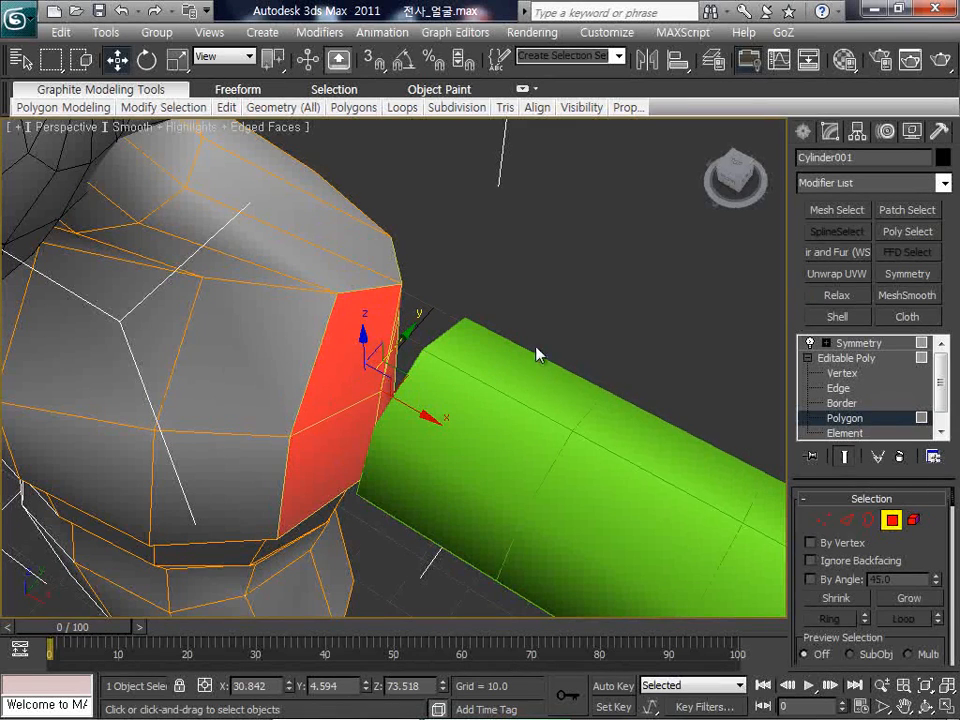
middle_click_drag(536, 354, 381, 375, "alt")
left_click(585, 260)
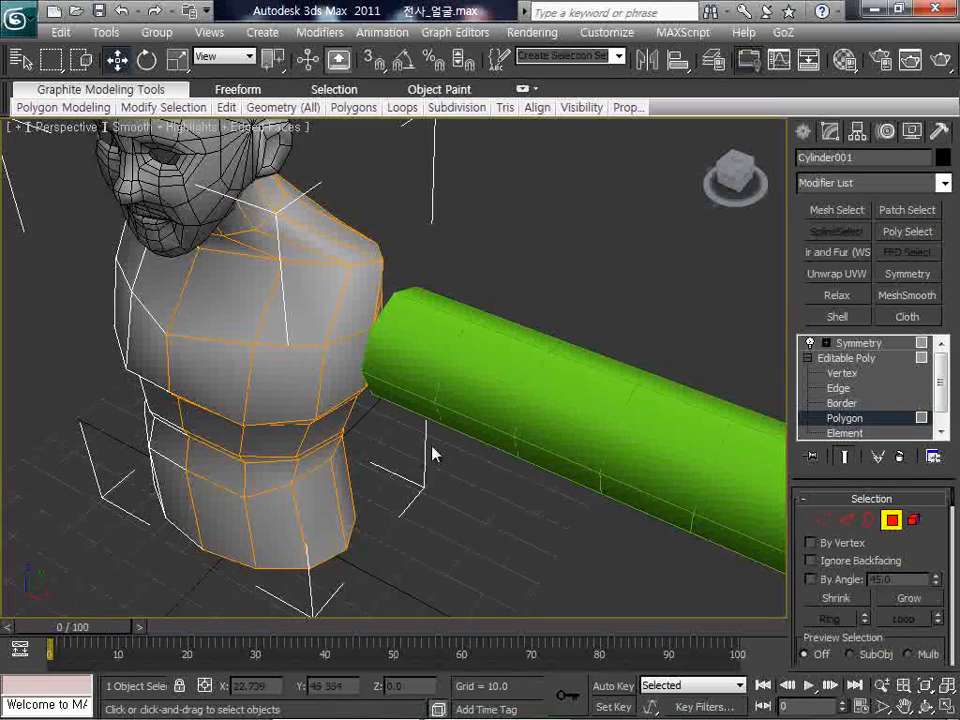
Leave polygon editing and isolate the torso from the head and arm cylinder
left_click(895, 521)
left_click(347, 362)
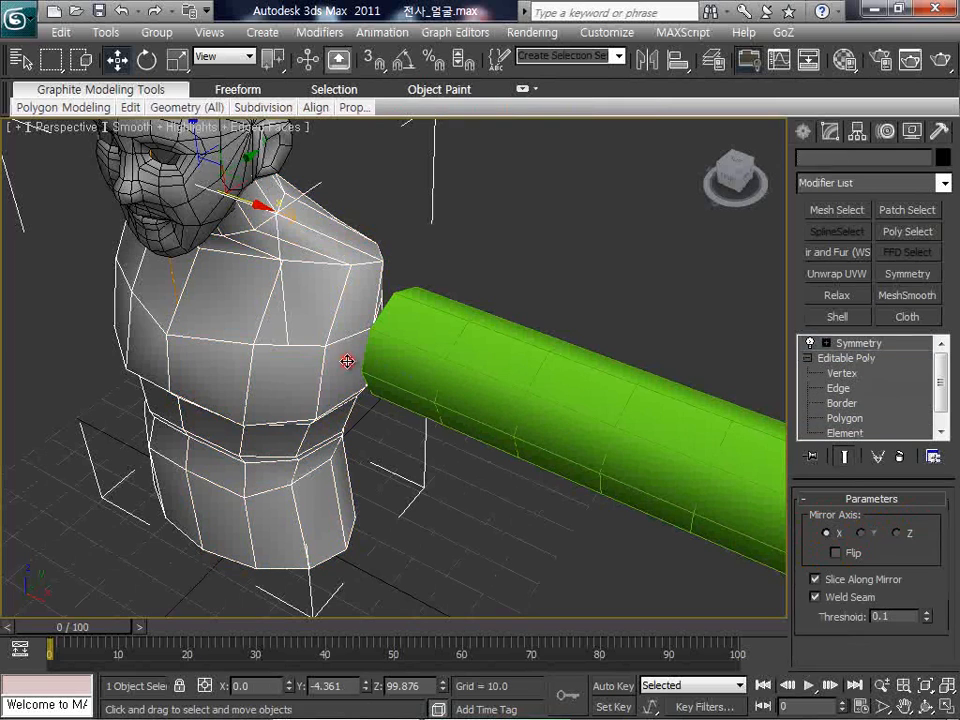
right_click(347, 361)
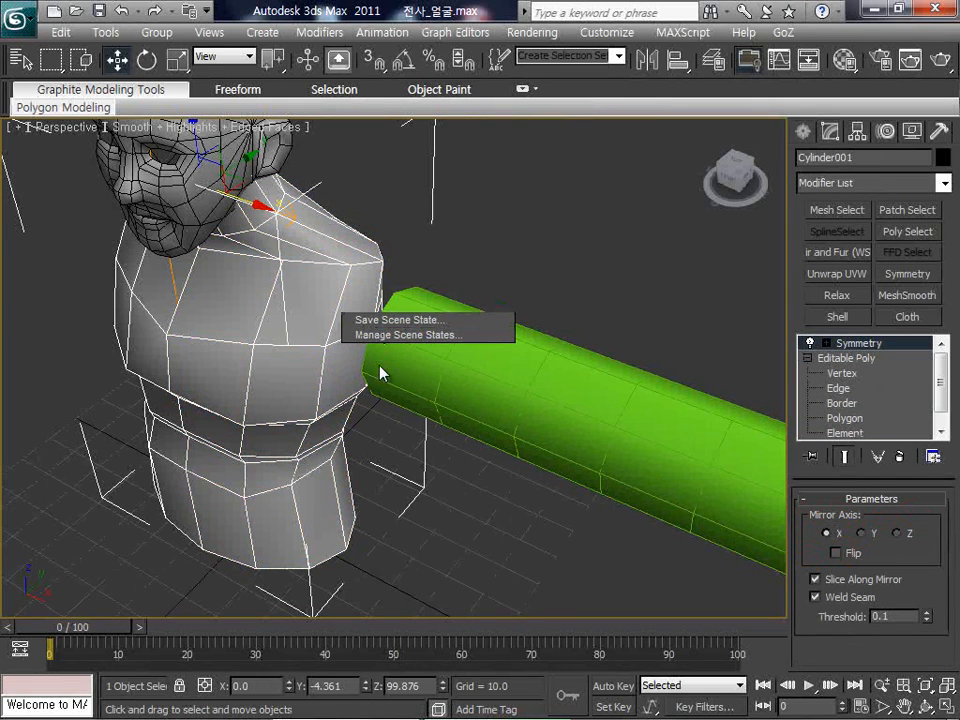
left_click(424, 212)
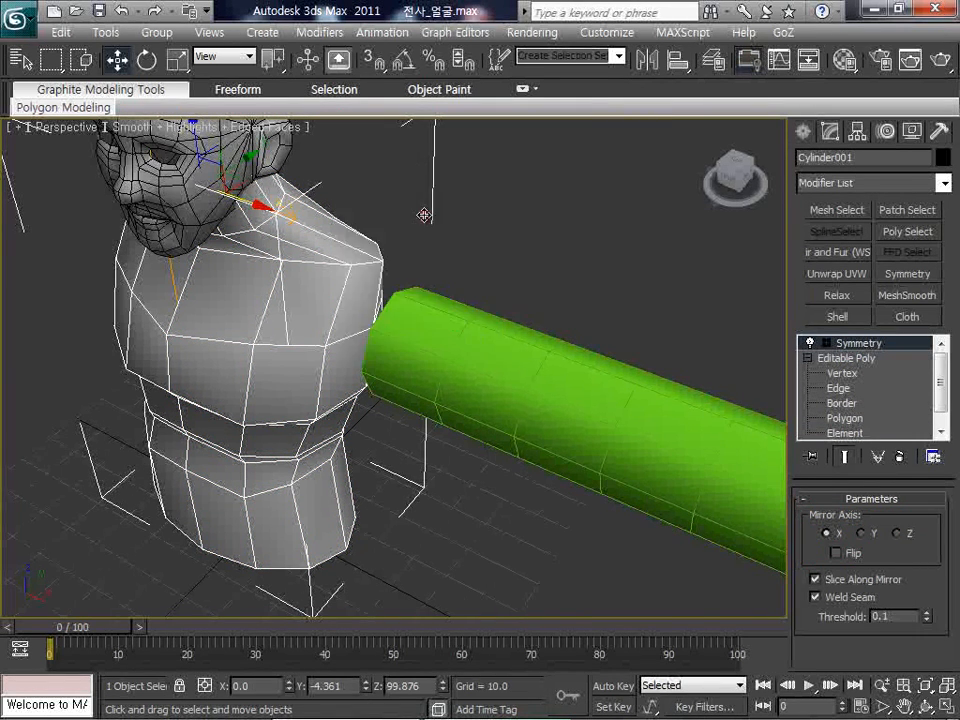
Move the two upper armhole vertices on the torso's side outward and slightly down in the Perspective view
left_click(946, 705)
left_click_drag(350, 360, 287, 313)
scroll(395, 368, "up", 6)
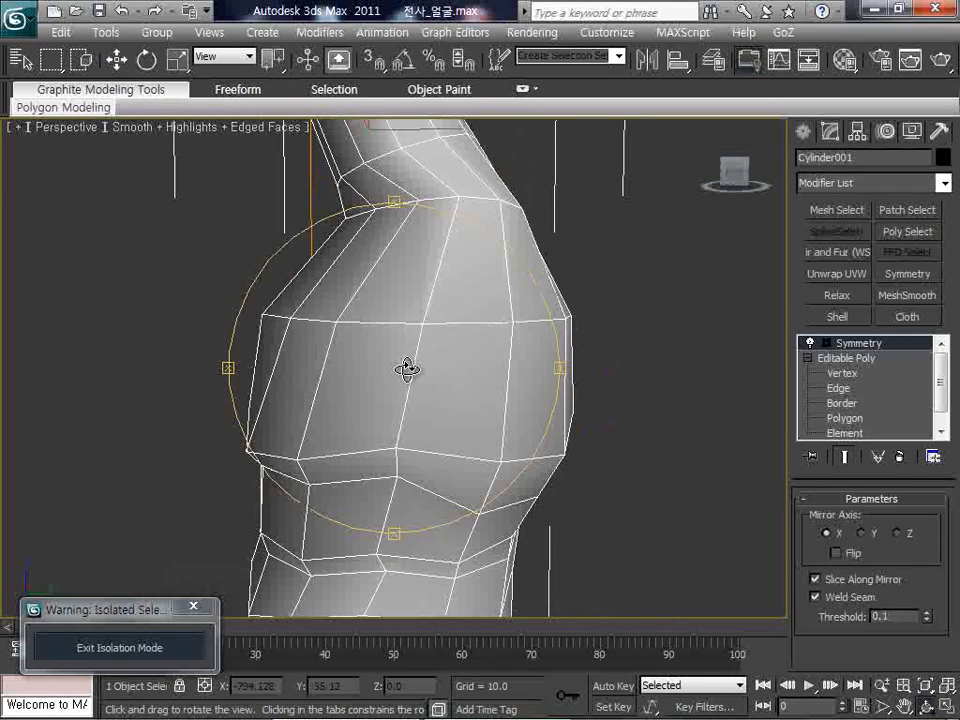
right_click(405, 369)
left_click(838, 388)
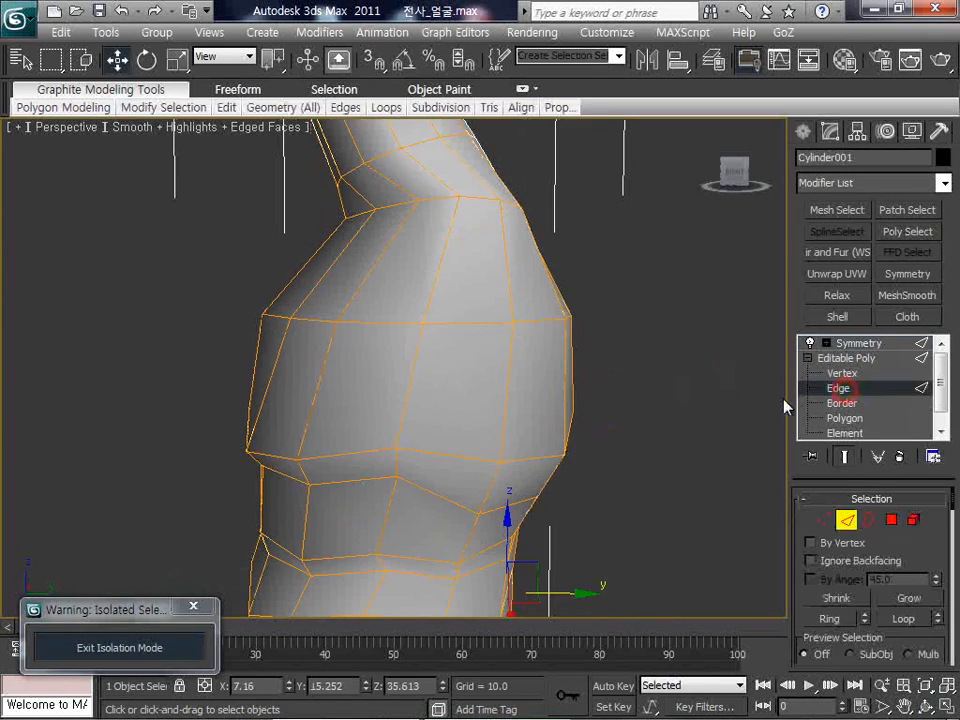
left_click(842, 373)
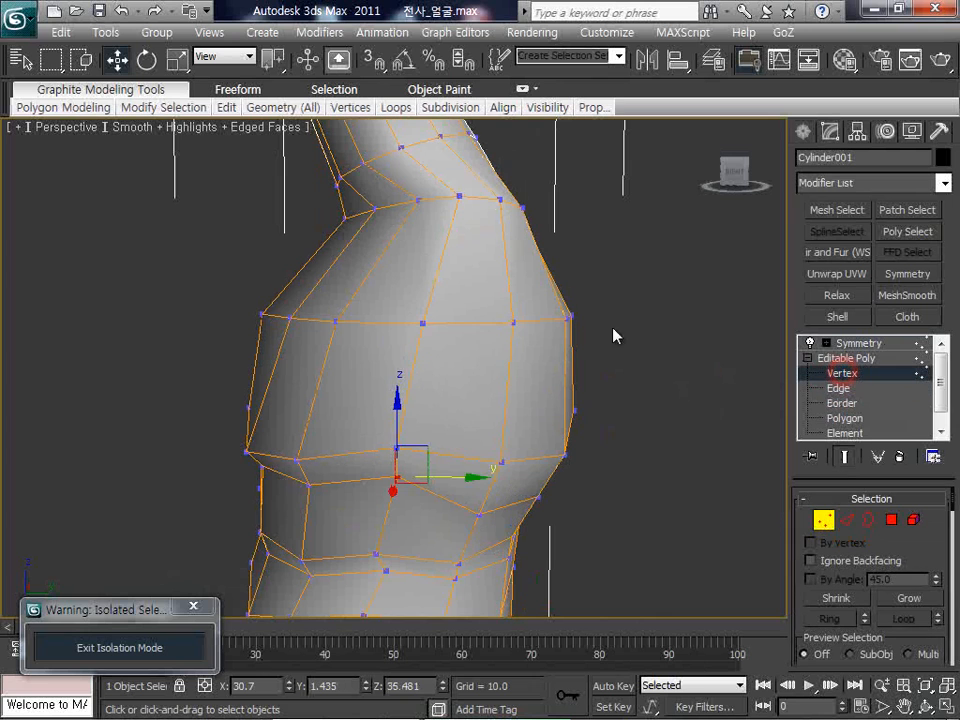
left_click(419, 200)
mouse_move(442, 168)
left_mouse_down()
mouse_move(427, 176)
mouse_move(408, 165)
mouse_move(411, 178)
left_mouse_up()
left_click(538, 254)
left_click(502, 200)
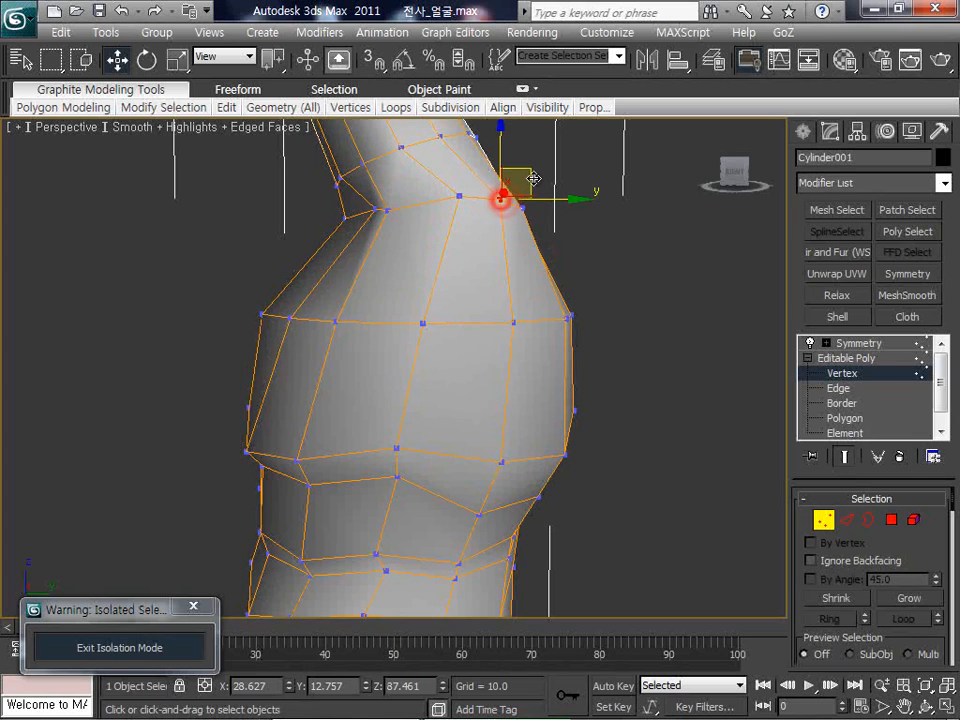
left_click_drag(534, 180, 541, 192)
Raise the two lower armhole corner vertices on the torso's side to round off the underside
left_click(297, 458)
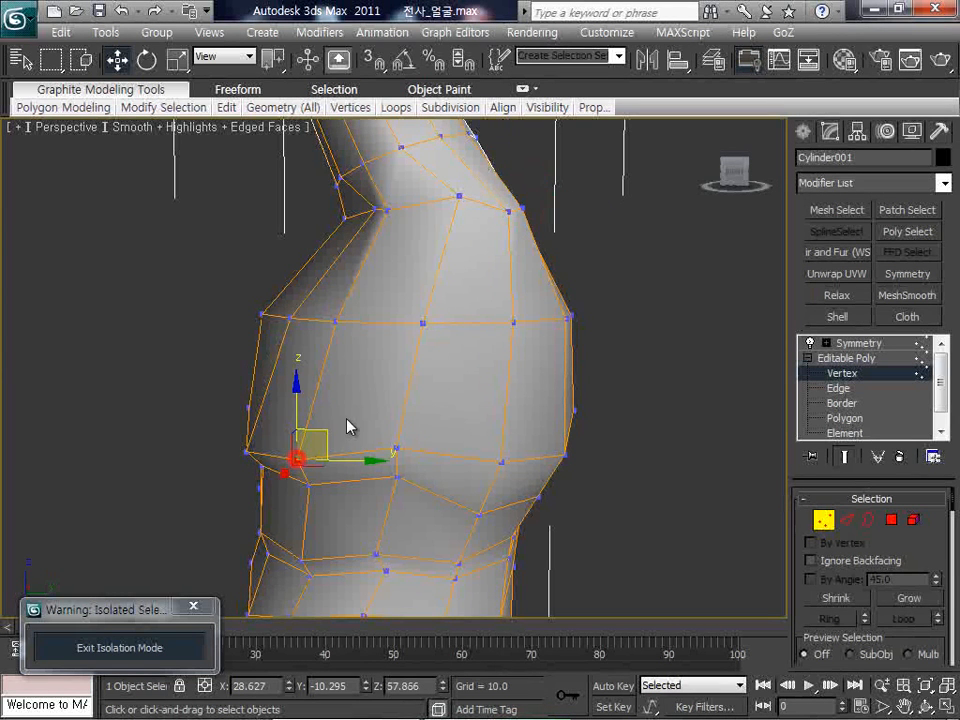
left_click_drag(326, 430, 446, 432)
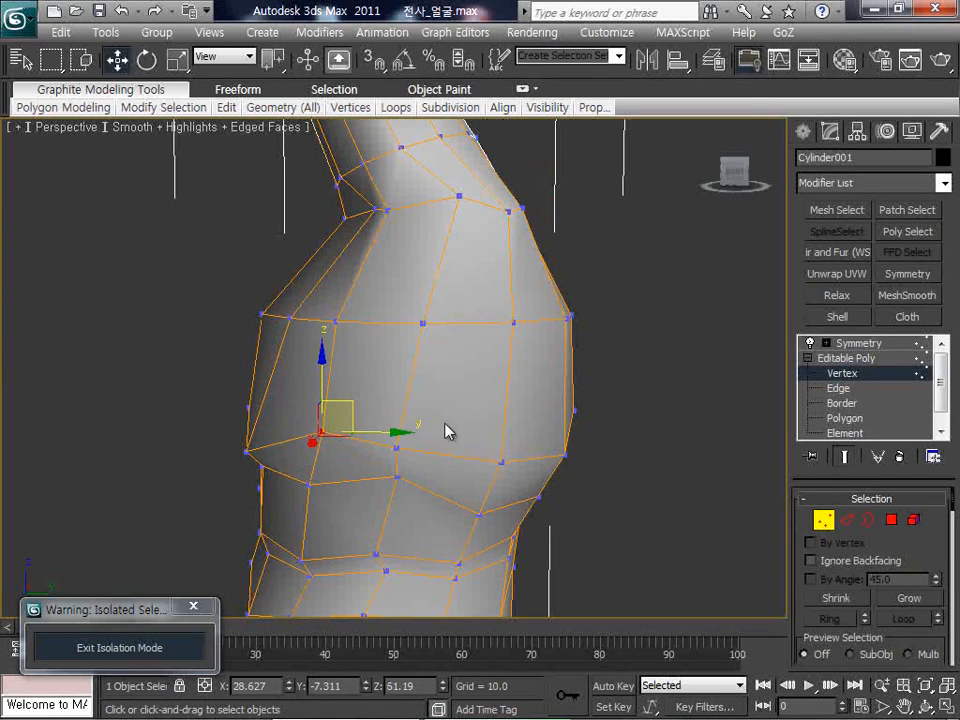
left_click(502, 462)
left_click_drag(523, 430, 519, 397)
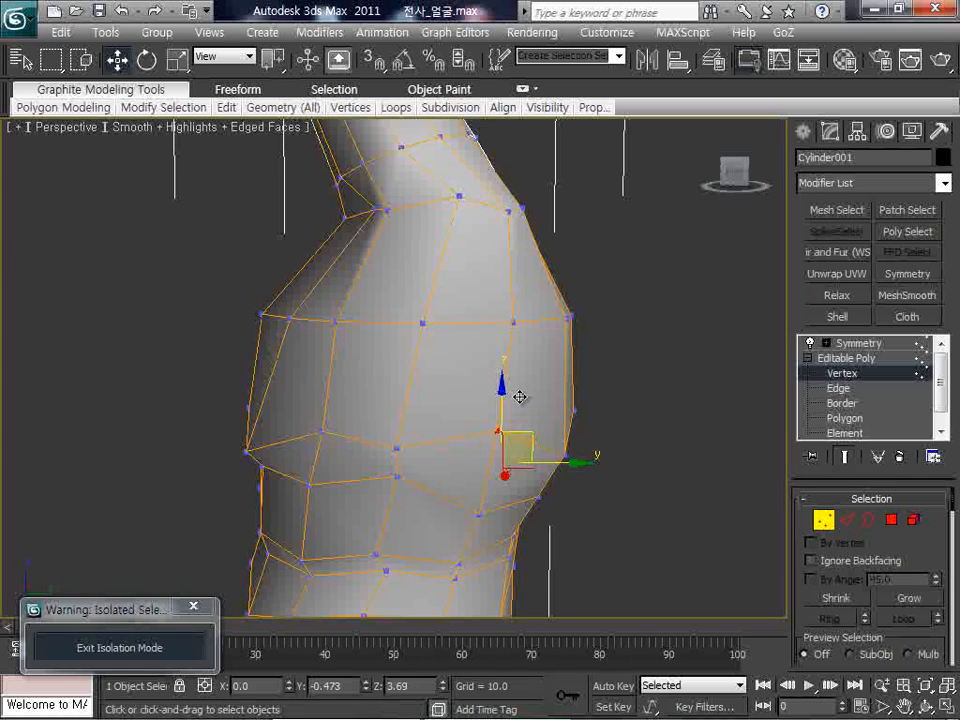
Spread the two mid-height armhole vertices apart along Y and nudge the lower middle vertex slightly toward the back
left_click(339, 322)
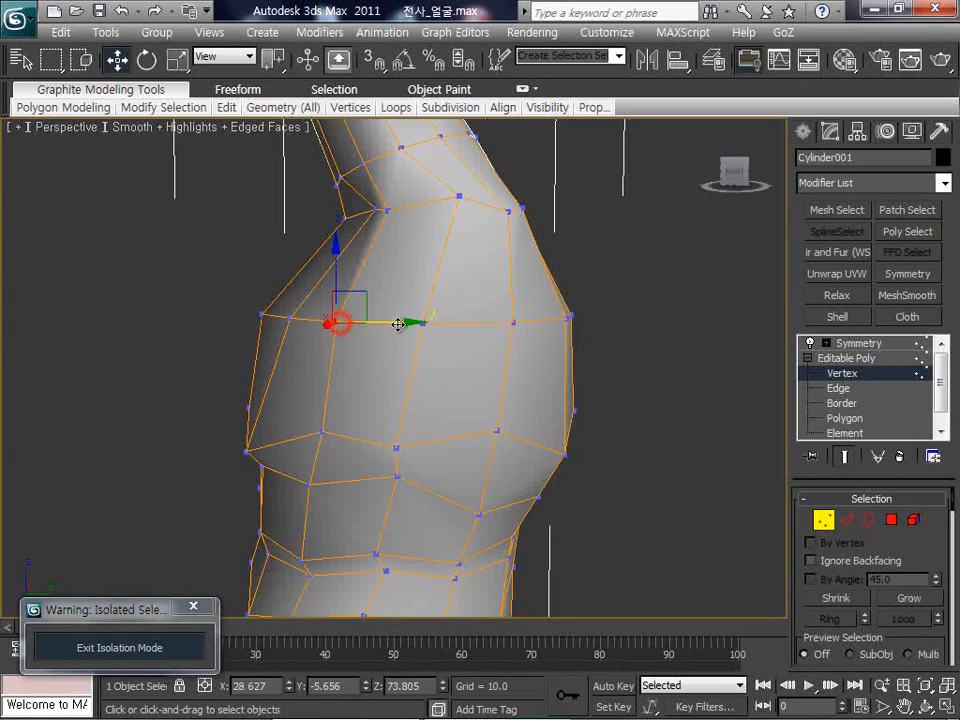
left_click_drag(399, 323, 387, 323)
left_click(515, 323)
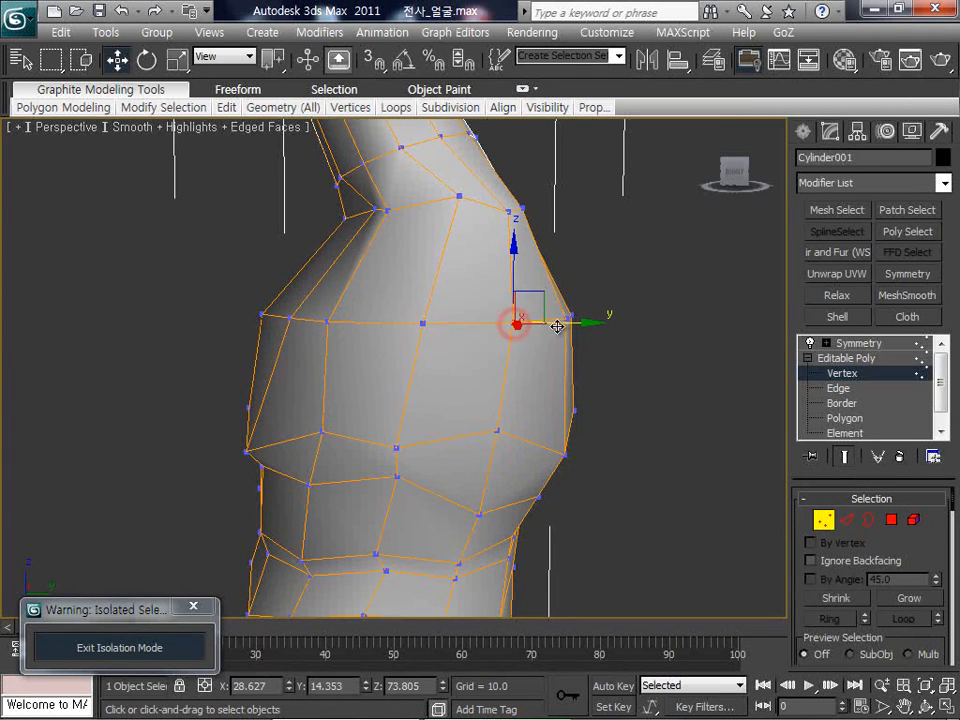
left_click(654, 411)
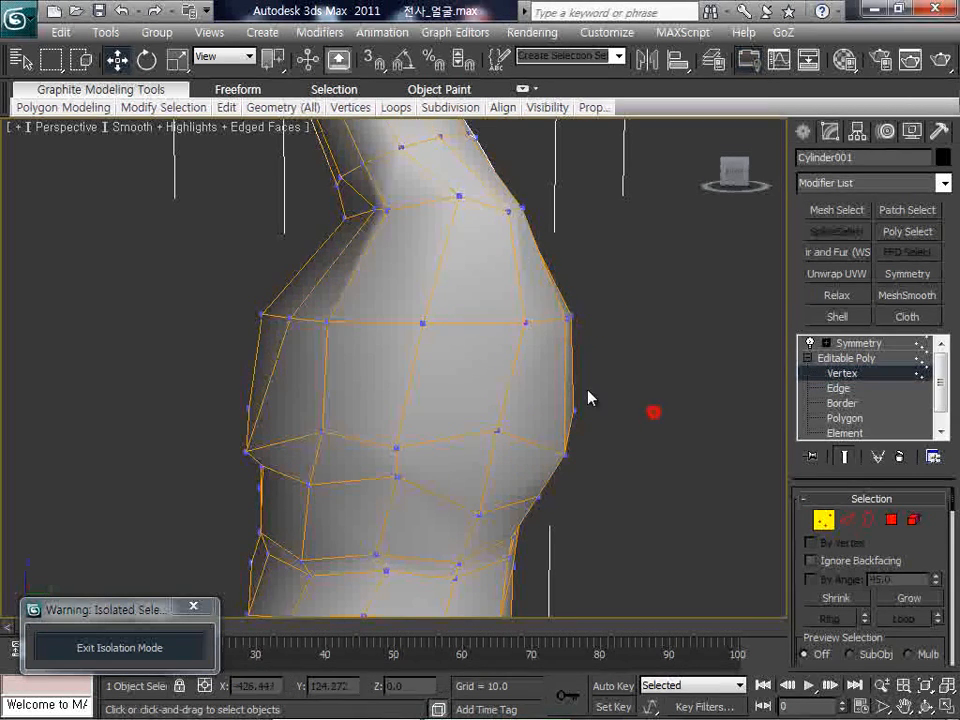
left_click(400, 454)
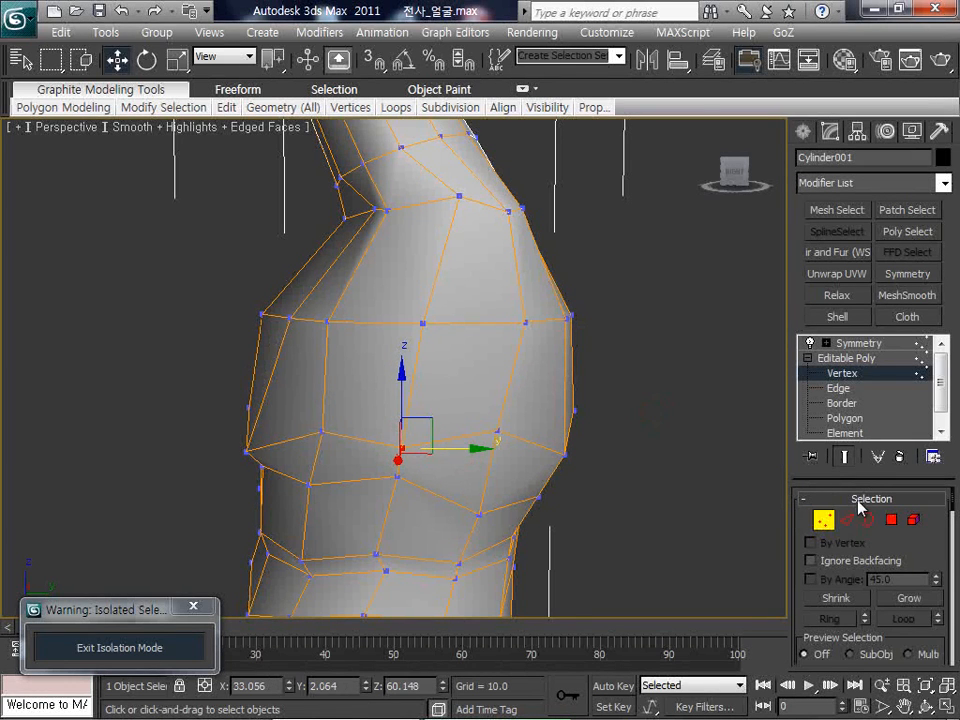
Exit isolation and attach the arm cylinder to the torso's editable poly
left_click(891, 524)
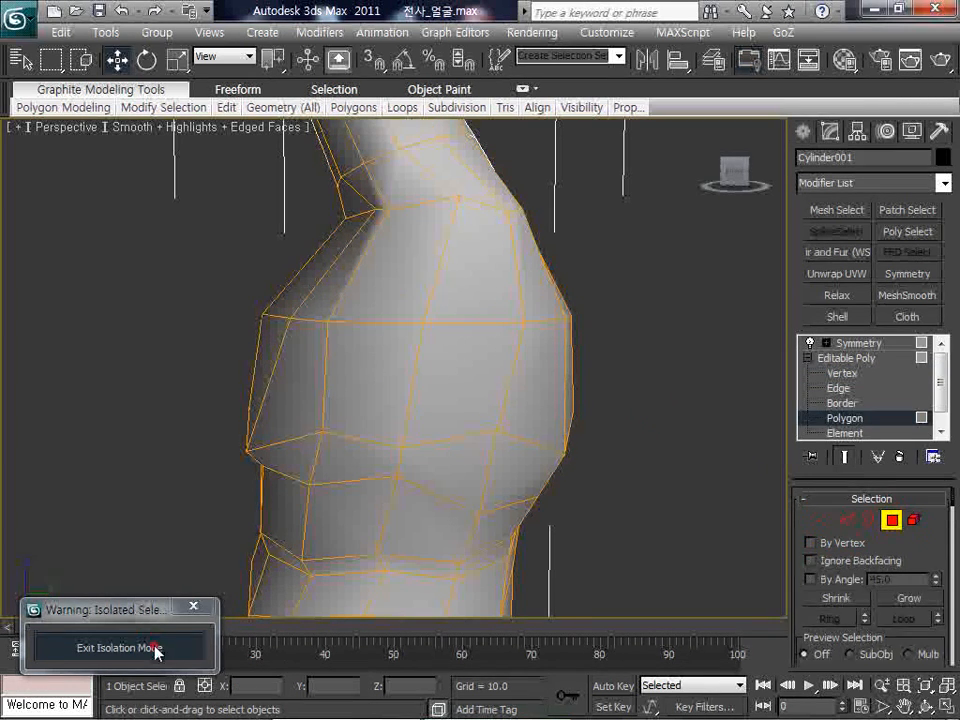
left_click(154, 647)
left_click(893, 520)
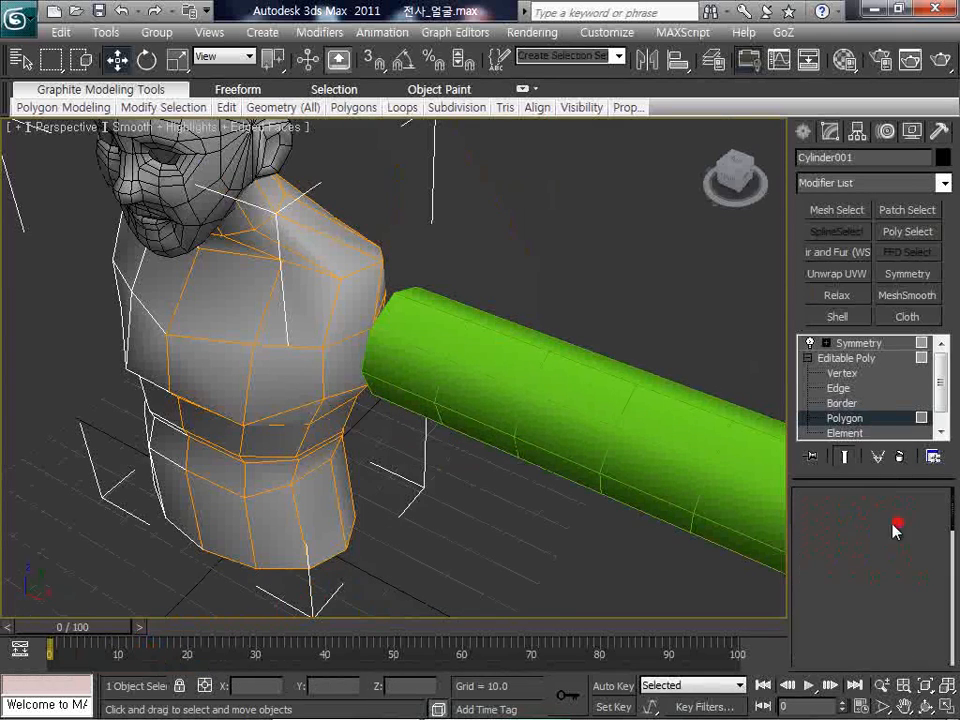
left_click_drag(806, 549, 820, 428)
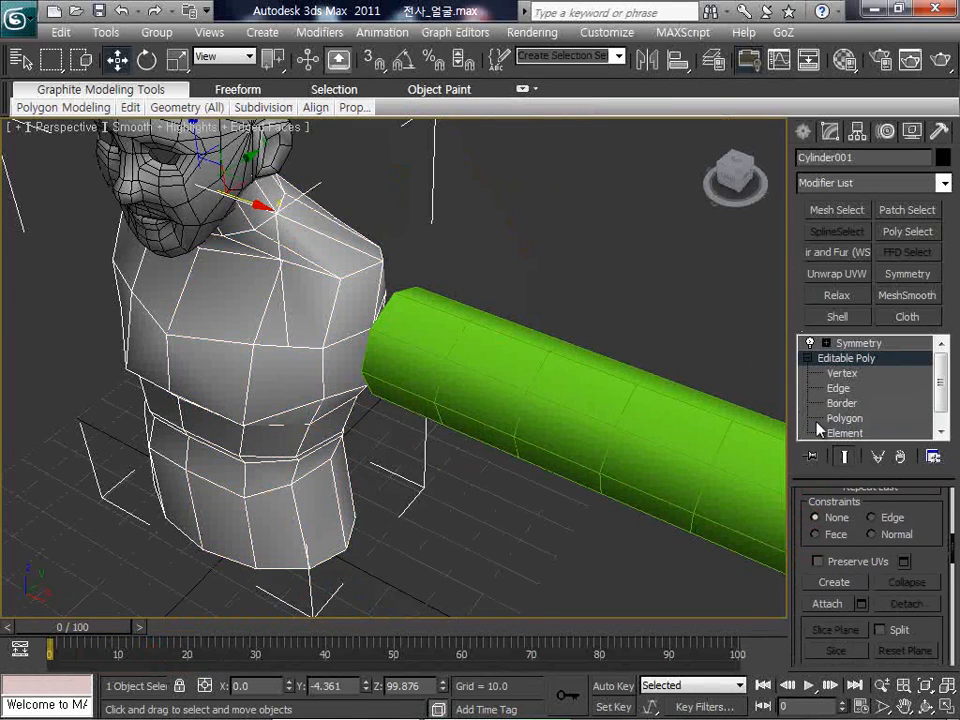
left_click(827, 603)
left_click(632, 465)
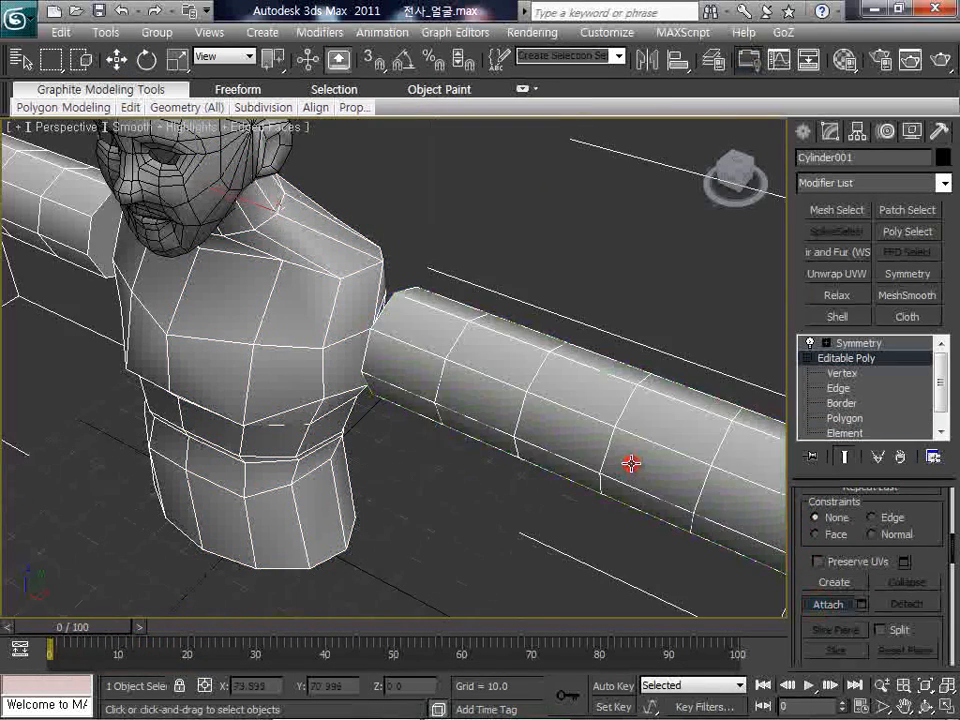
Select the four armhole polygons on the torso's side together with the arm's end cap facing them
left_click(845, 418)
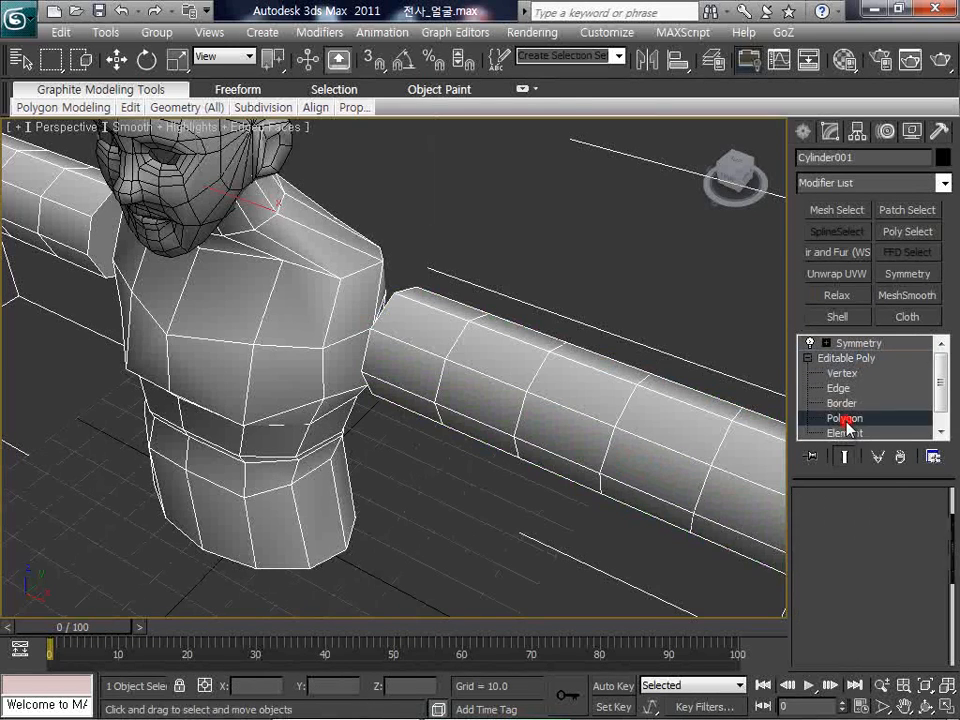
key("w")
left_click(369, 313)
scroll(369, 313, "up", 5)
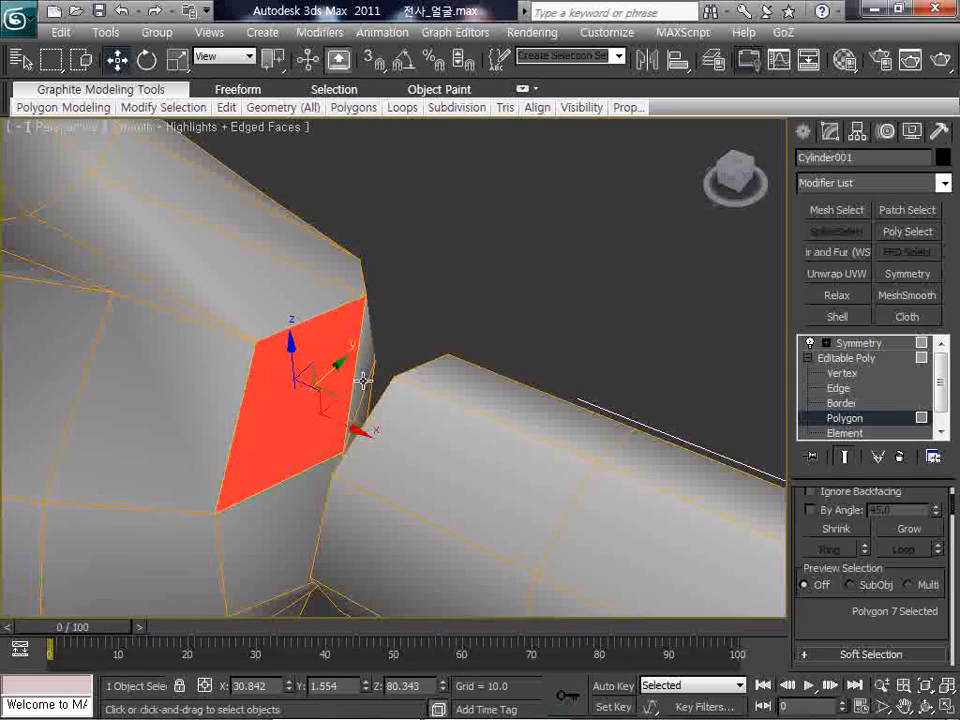
left_click(364, 392, "ctrl")
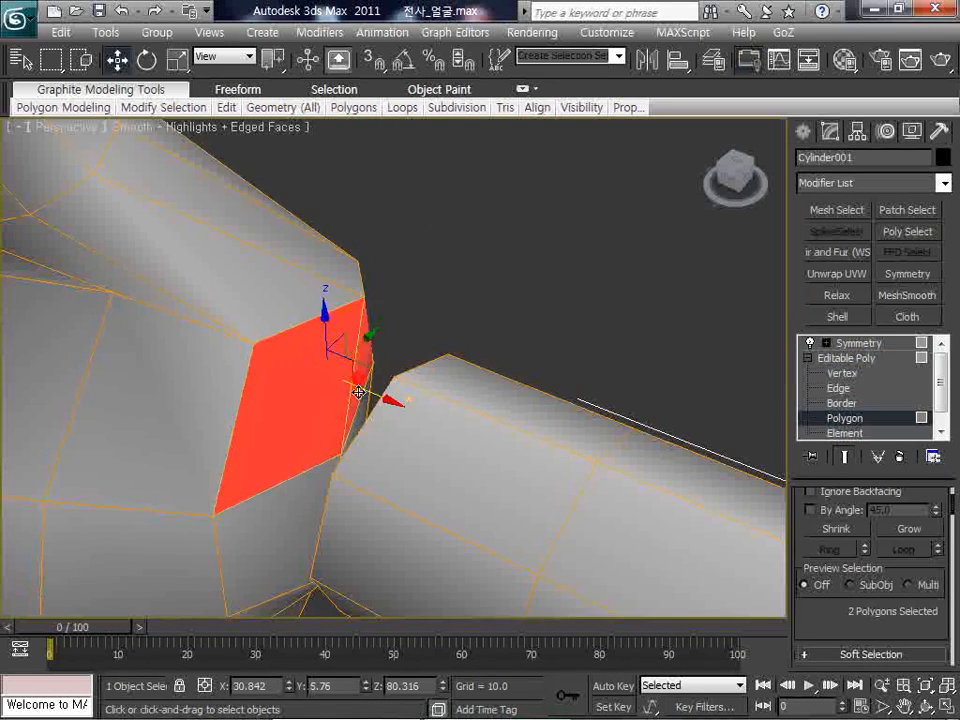
left_click(296, 485, "ctrl")
key("ctrl+r")
scroll(477, 438, "down", 8)
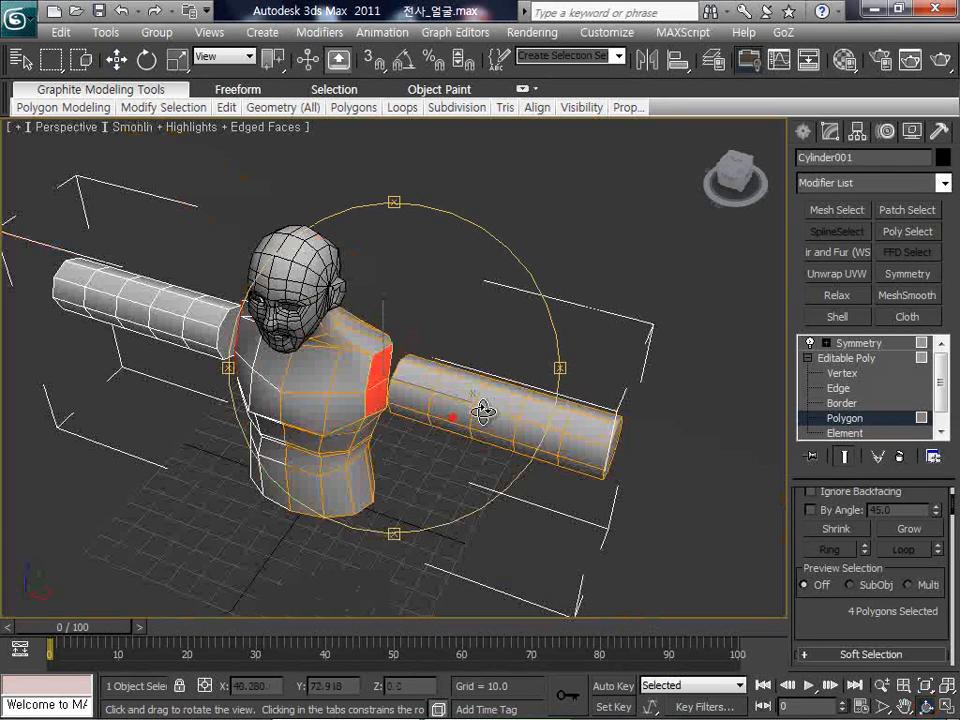
left_click_drag(483, 411, 540, 388)
scroll(482, 386, "up", 3)
right_click(482, 386)
left_click(388, 341, "ctrl")
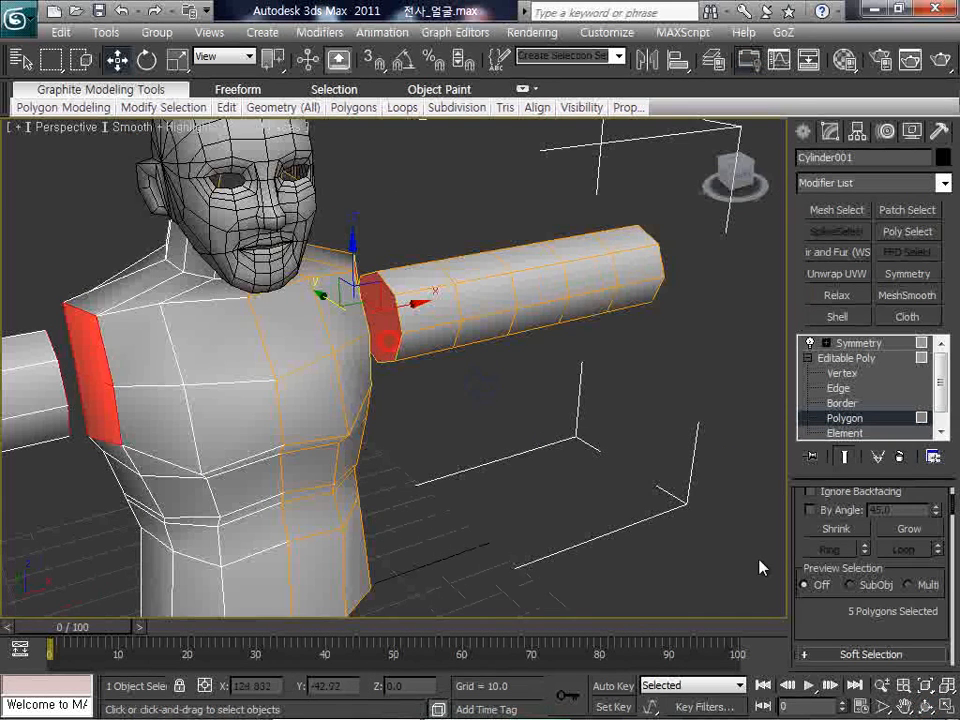
Bridge the selected armhole polygons with the arm's end cap to join the arm to the torso
left_click_drag(790, 590, 625, 588)
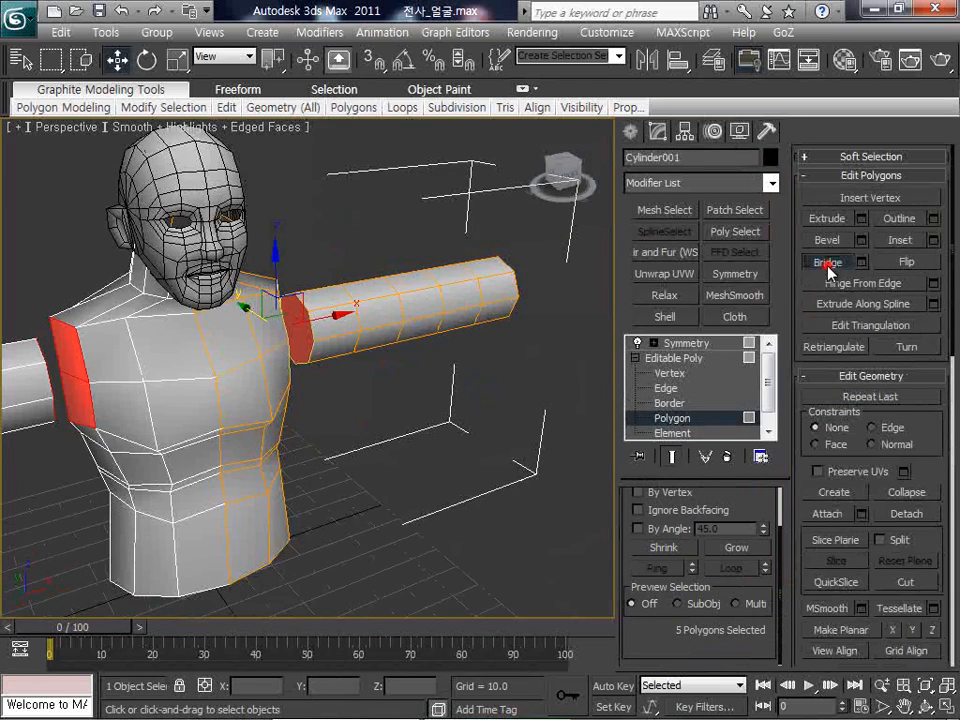
left_click(828, 265)
left_click(489, 453)
left_click(921, 704)
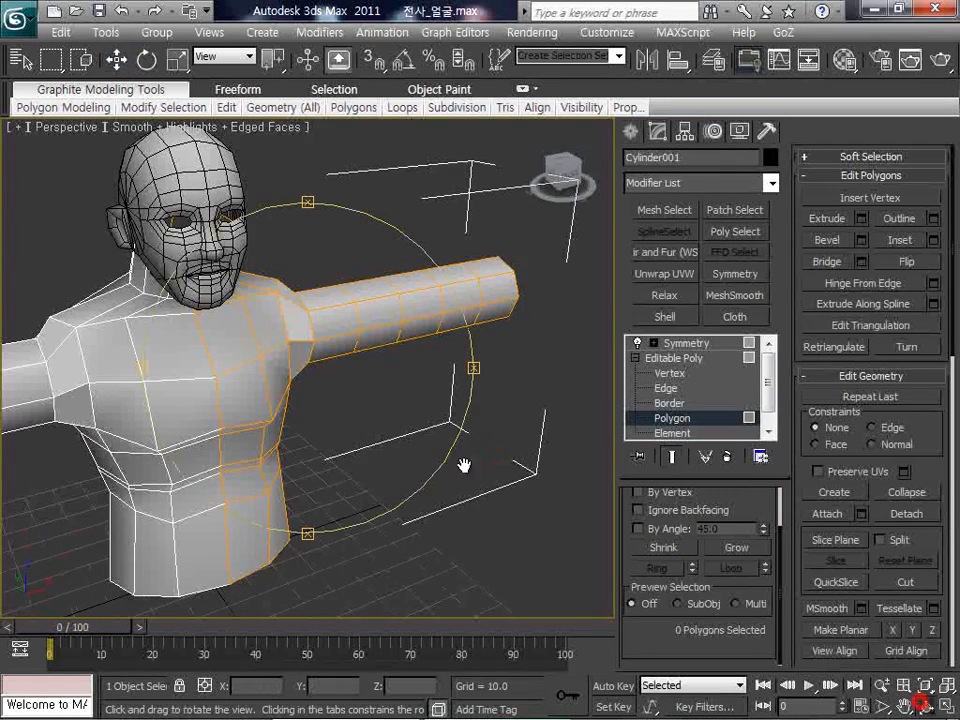
left_click_drag(464, 465, 360, 360)
right_click(360, 360)
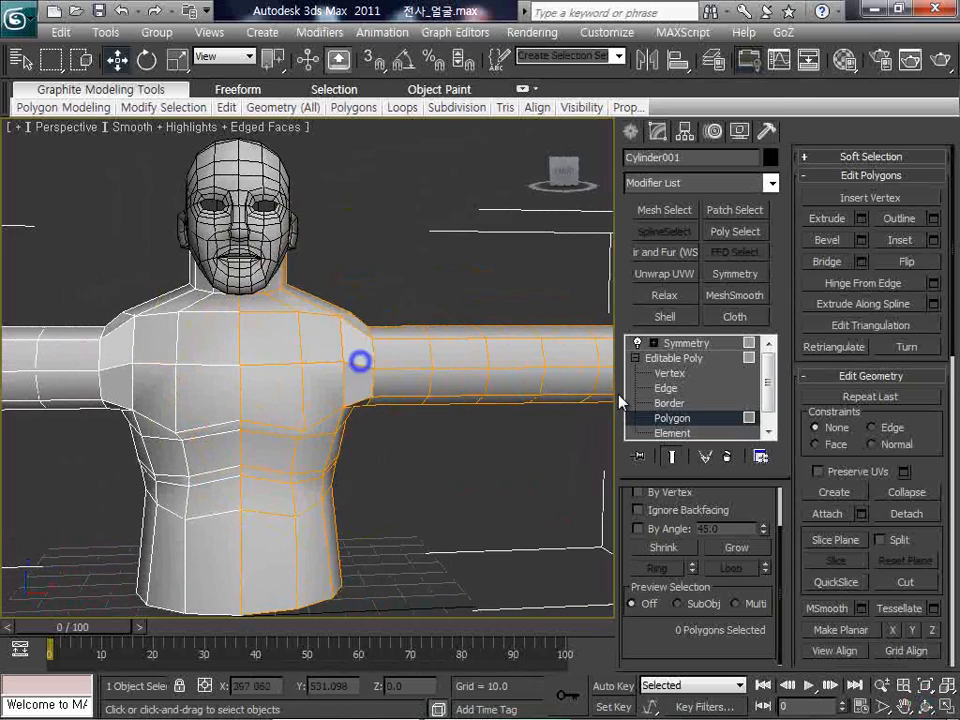
In the maximized Front view, rotate all arm vertices beyond the shoulder ring downward and move them onto the sketched arm
left_click(678, 360)
middle_click_drag(508, 440, 489, 423)
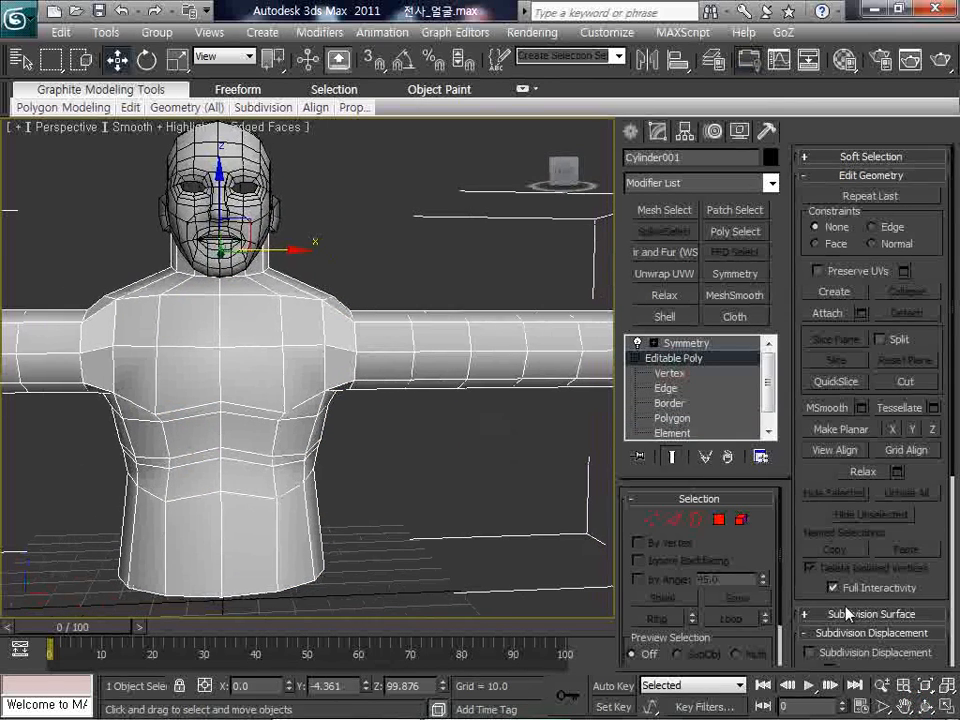
left_click(936, 698)
right_click(482, 286)
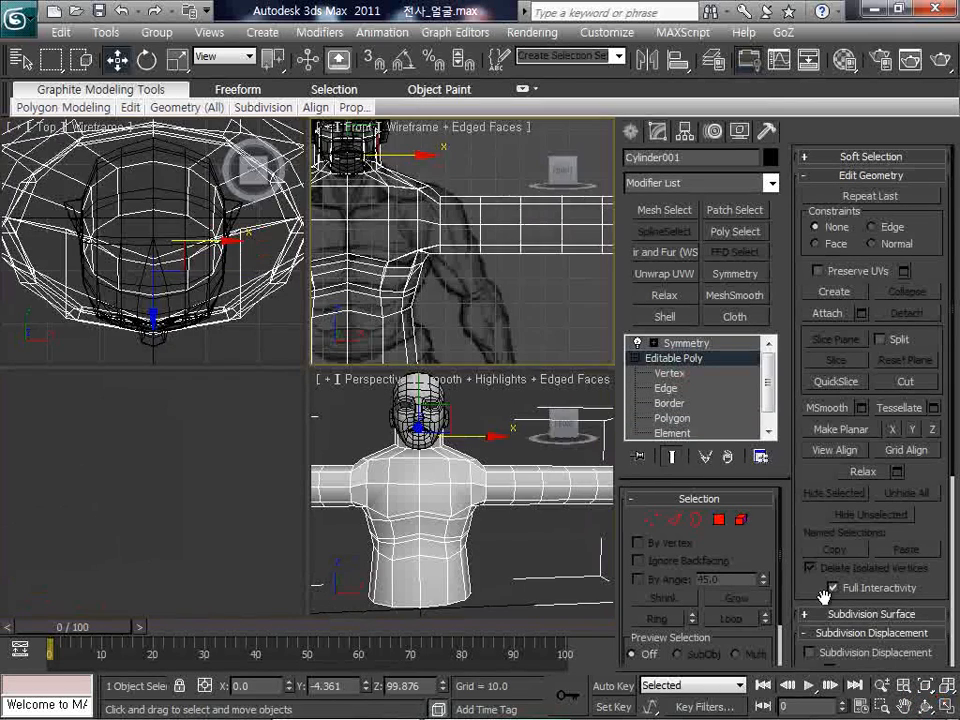
left_click(944, 706)
left_click(658, 518)
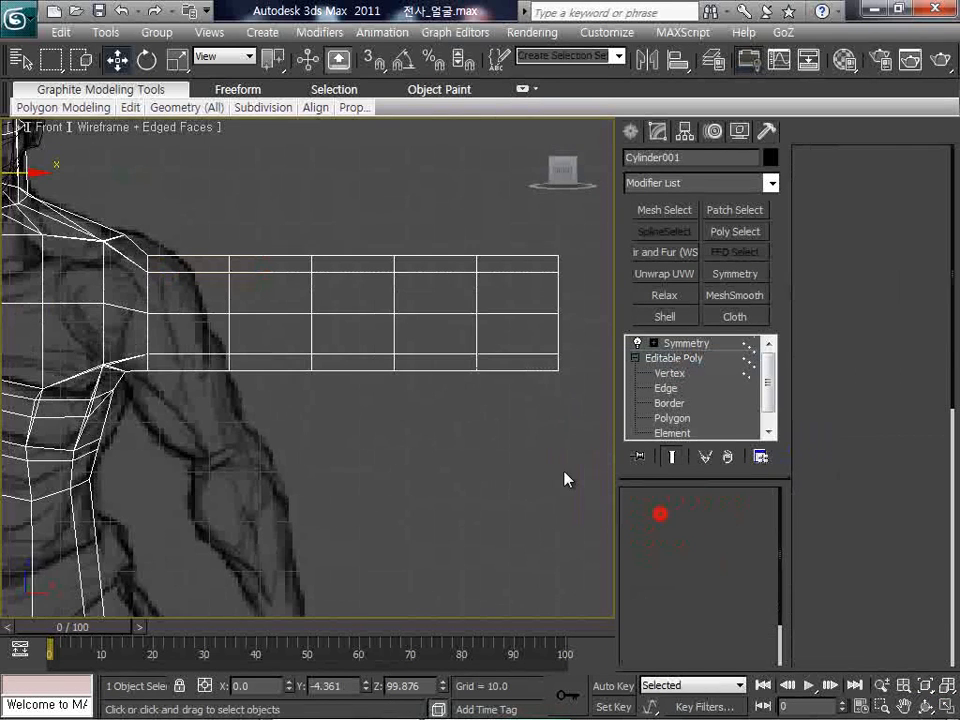
middle_click_drag(573, 419, 549, 422)
left_click_drag(188, 217, 200, 212)
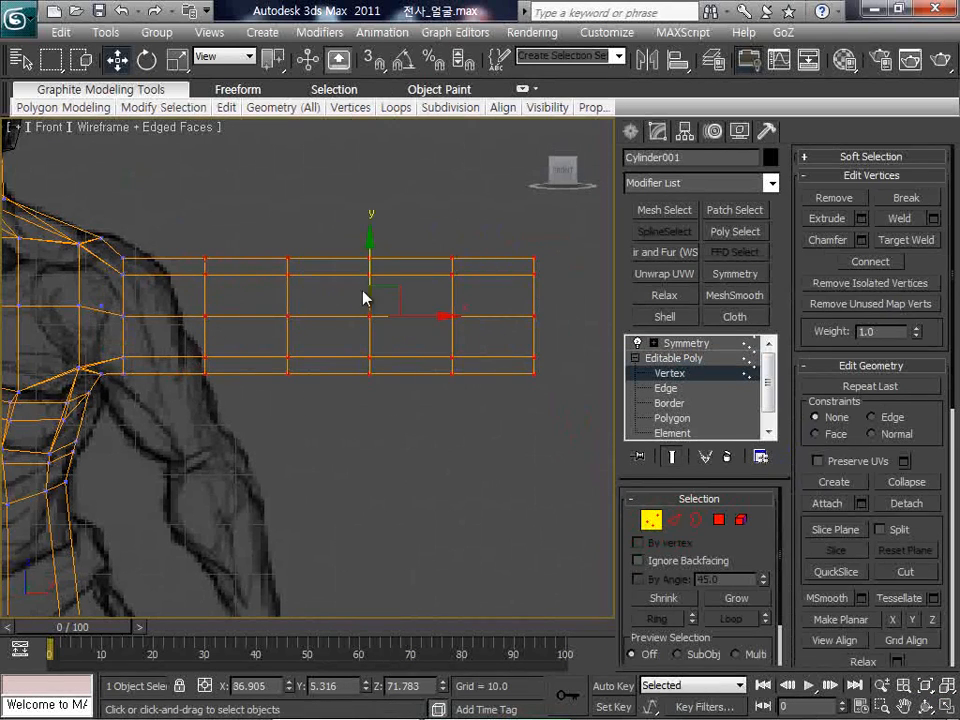
key("e")
left_click_drag(428, 284, 421, 439)
key("q")
key("w")
left_click_drag(394, 306, 245, 518)
Rotate the vertex ring where the arm meets the shoulder to follow the arm's slant, and move it outward to the sketched shoulder
middle_click_drag(245, 516, 328, 392)
middle_click_drag(324, 348, 432, 482)
scroll(329, 377, "up", 2)
middle_click_drag(329, 379, 374, 387)
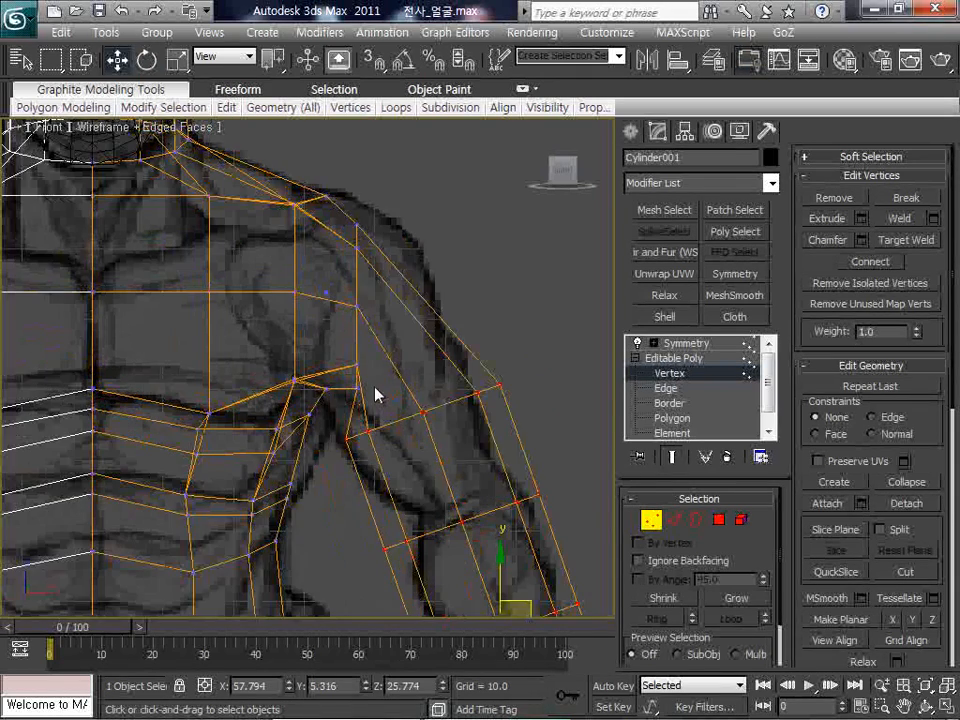
scroll(375, 394, "up", 2)
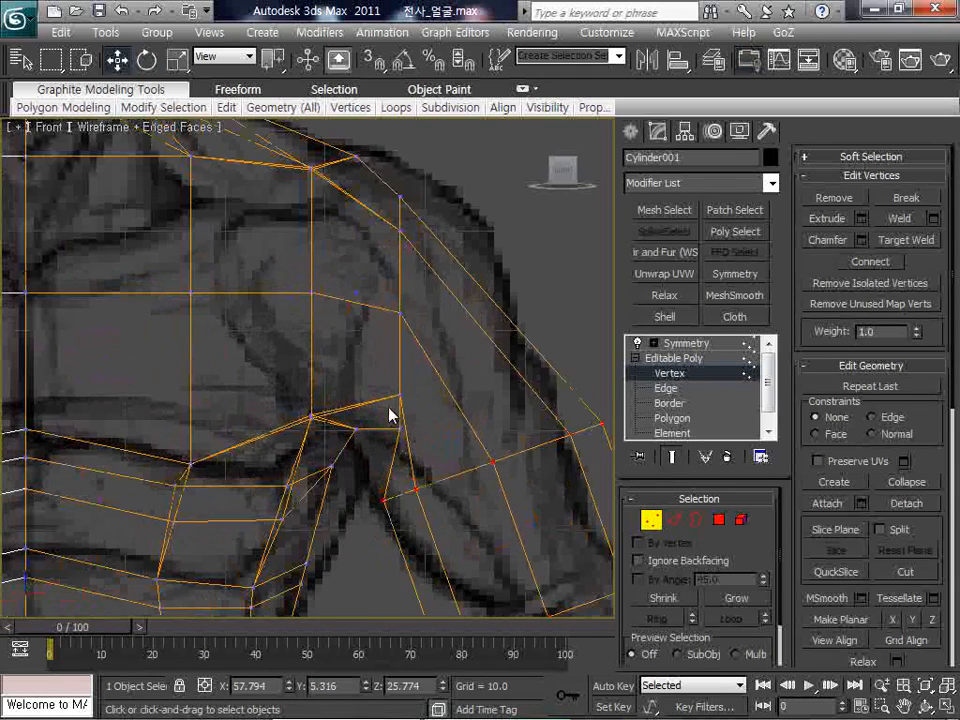
left_click(355, 294)
left_click_drag(435, 439, 377, 179)
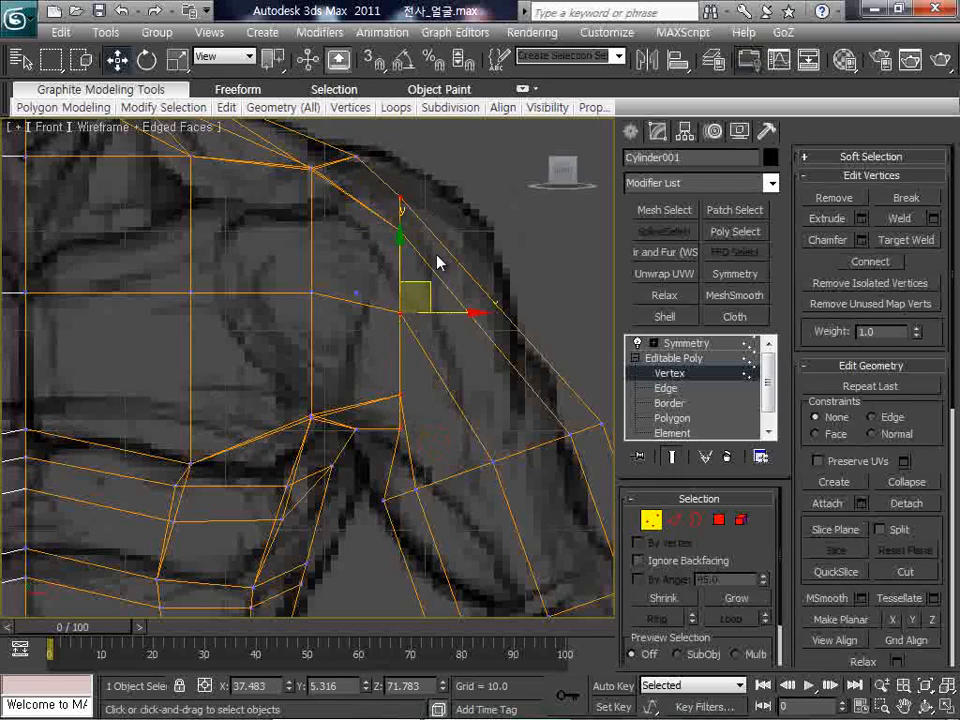
key("e")
left_click_drag(460, 274, 469, 321)
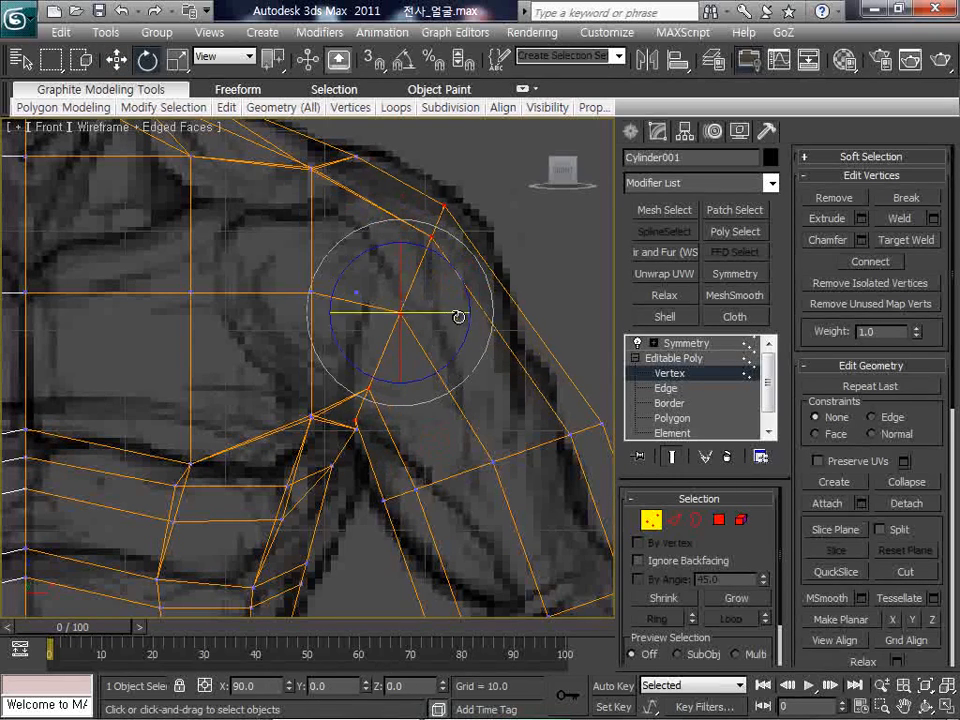
key("w")
left_click_drag(425, 287, 443, 300)
Lower the centre-front vertex below the neck to about Z 81.7 at the sketched collarbone, and display the Front view shaded
middle_click_drag(348, 405, 365, 465)
middle_click_drag(379, 296, 384, 315)
scroll(336, 317, "down", 3)
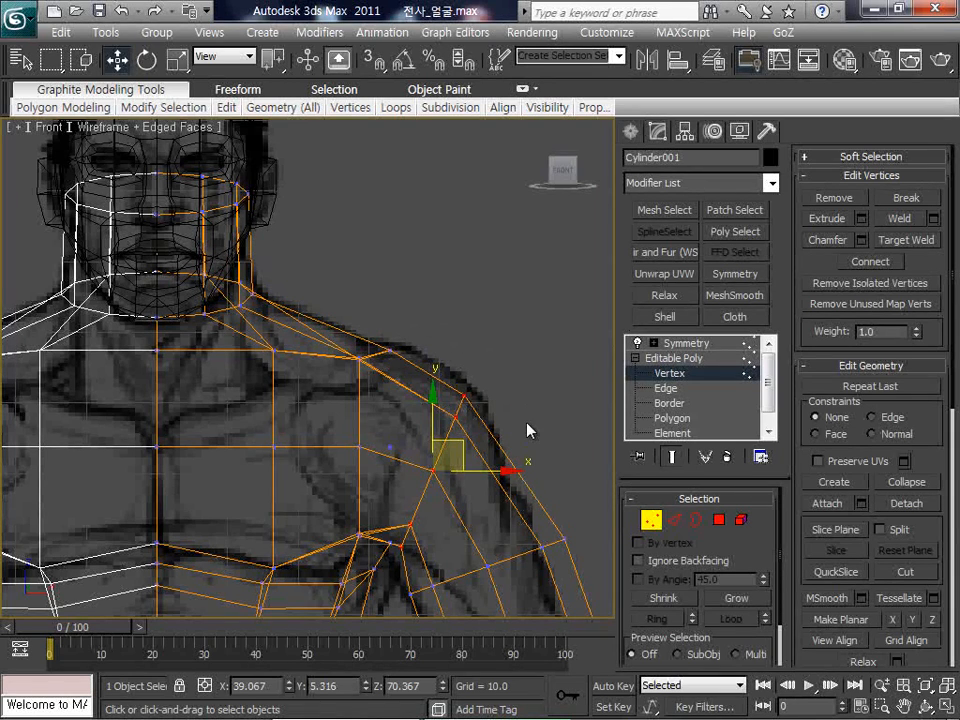
middle_click_drag(501, 434, 493, 397)
scroll(436, 390, "up", 2)
middle_click_drag(430, 389, 503, 388)
left_click(156, 287)
scroll(187, 293, "down", 2)
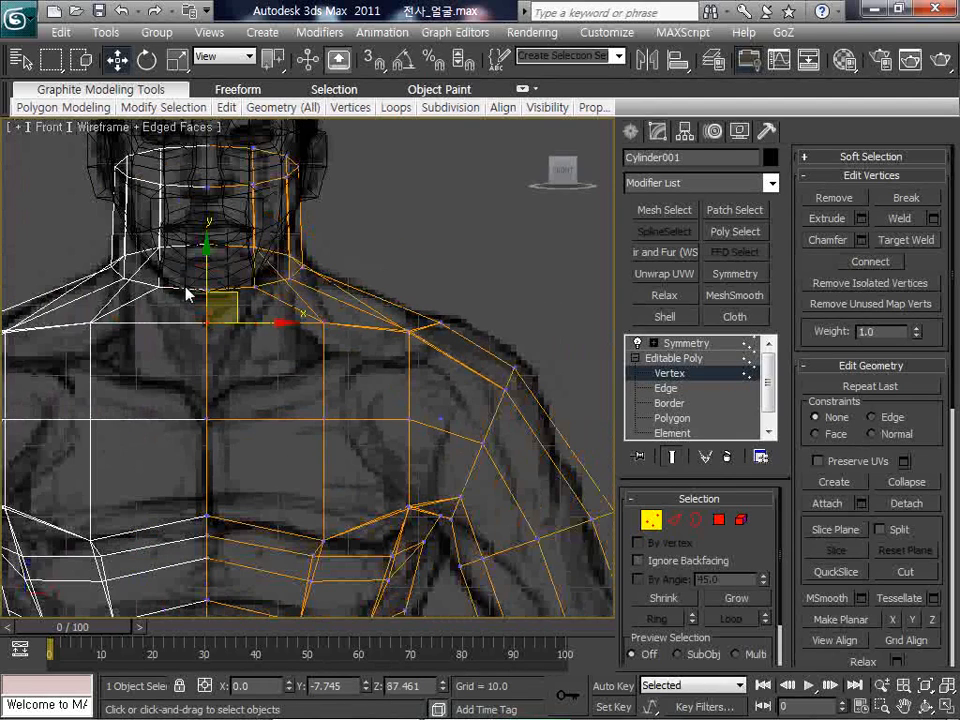
left_click_drag(202, 284, 207, 313)
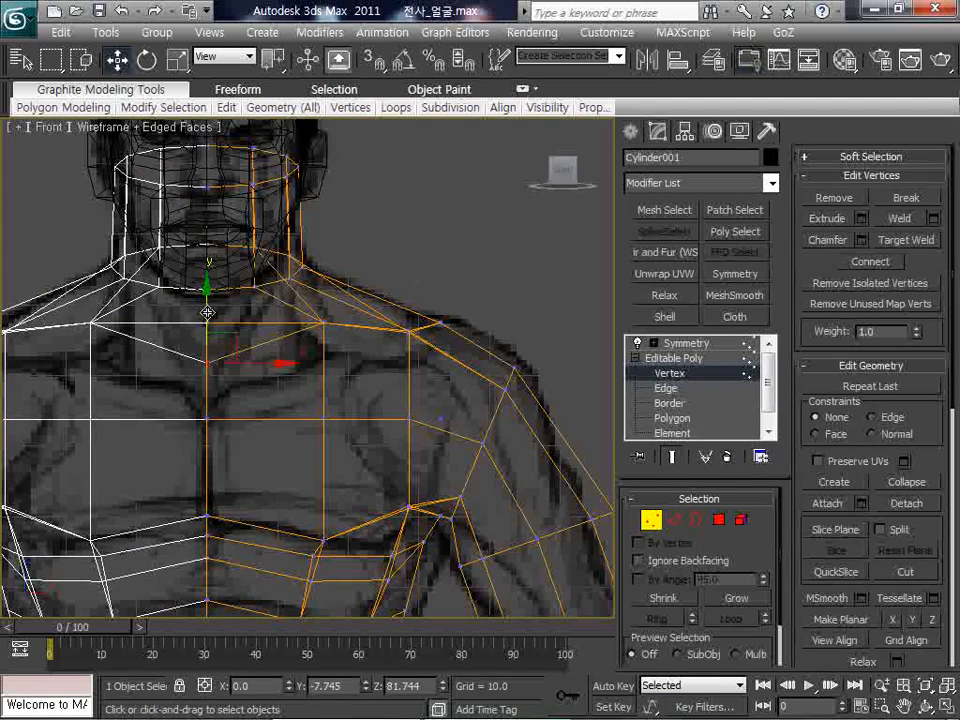
key("F3")
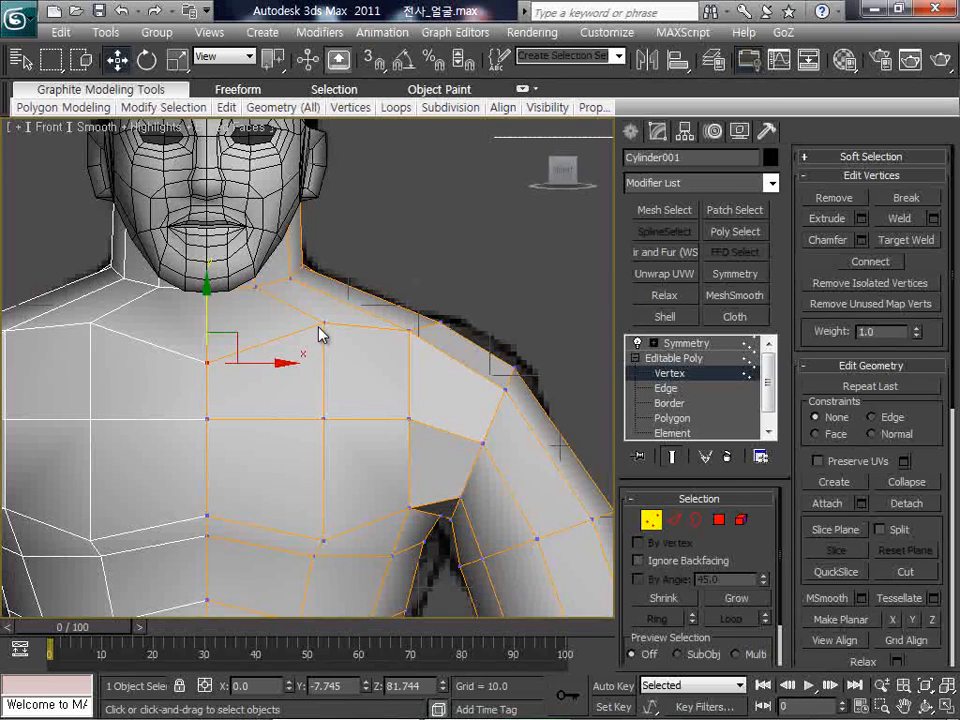
Lower the upper chest vertex to about Z 84.3 and shift the neighbouring front shoulder vertex inward and slightly up
left_click(322, 325)
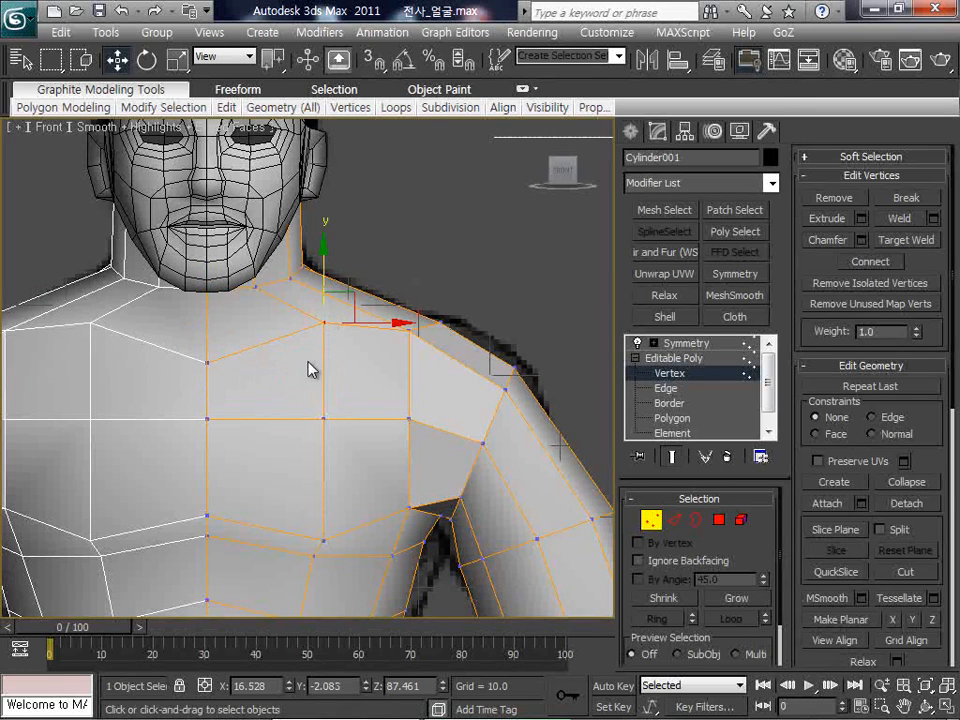
left_click_drag(324, 280, 300, 361)
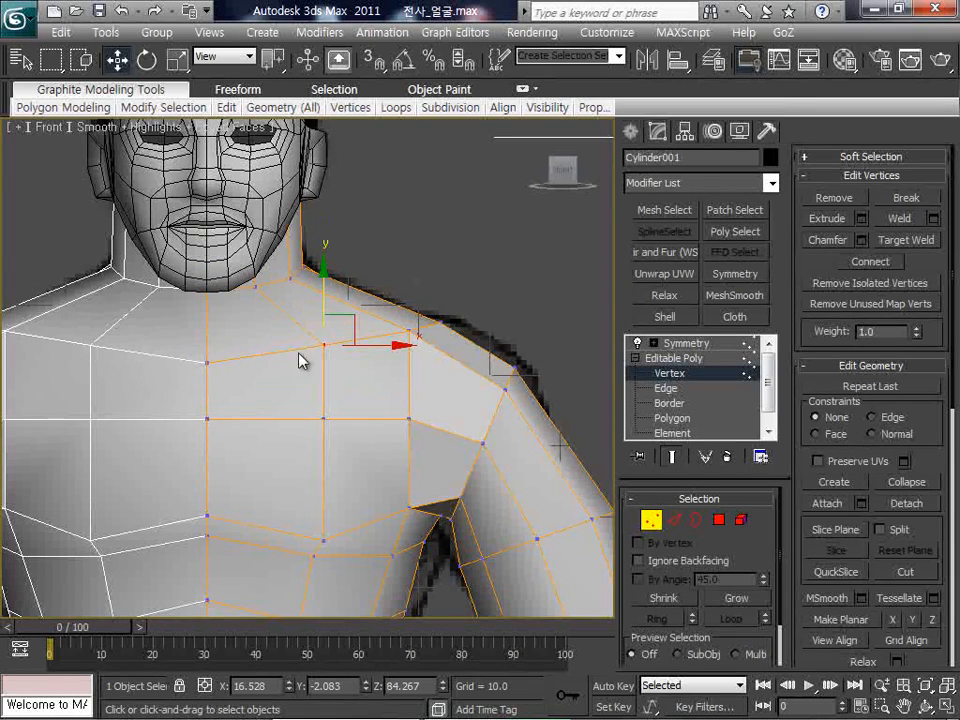
left_click(409, 329)
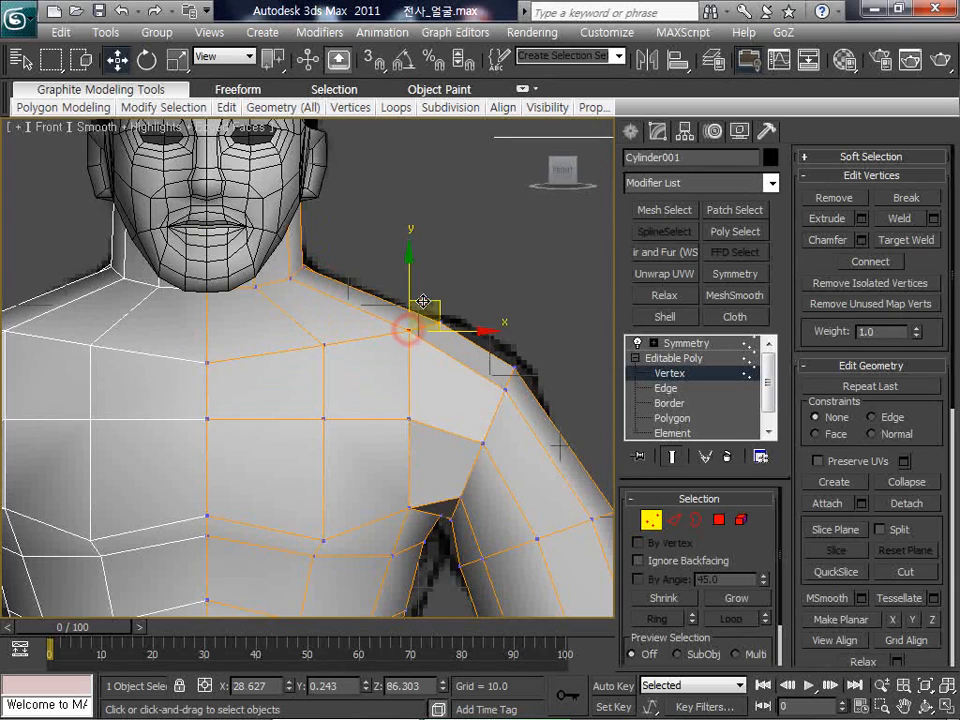
left_click_drag(423, 302, 410, 296)
Move the top shoulder vertex onto the sketched shoulder line at about X 29.4, Z 90.2, checking it against the drawing
left_click(471, 307)
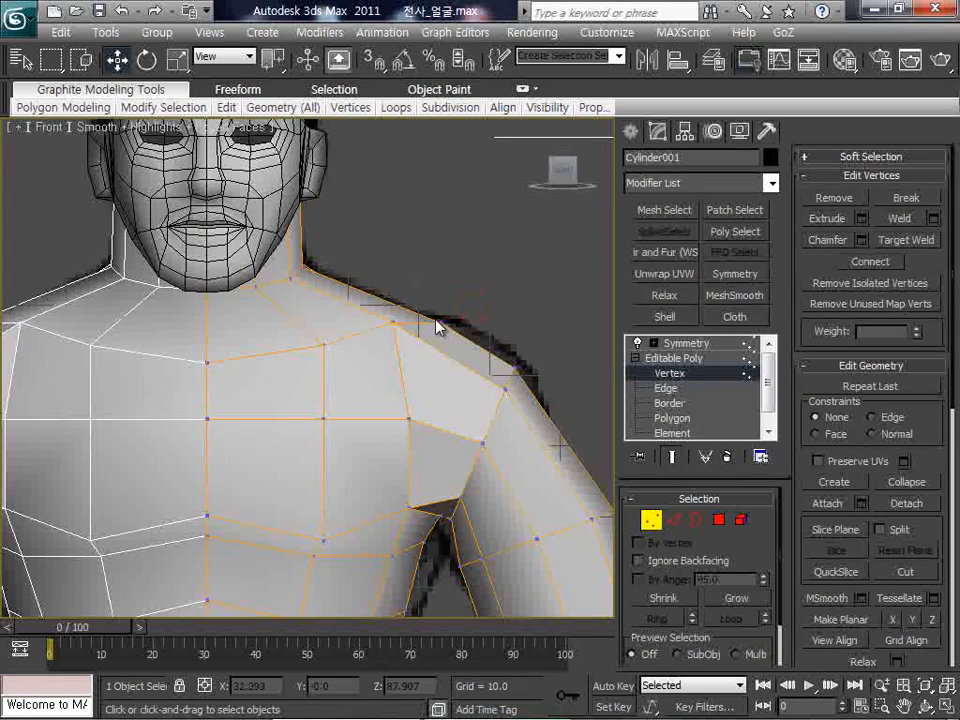
left_click(441, 322)
left_click_drag(446, 285, 431, 274)
key("F3")
key("F3")
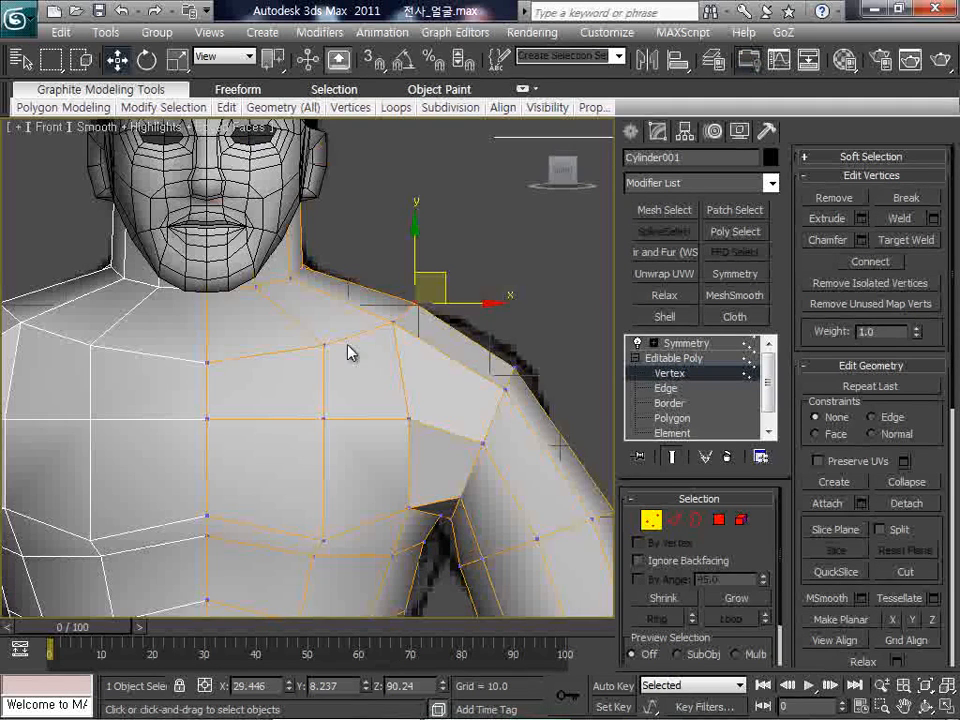
middle_click_drag(488, 381, 460, 331)
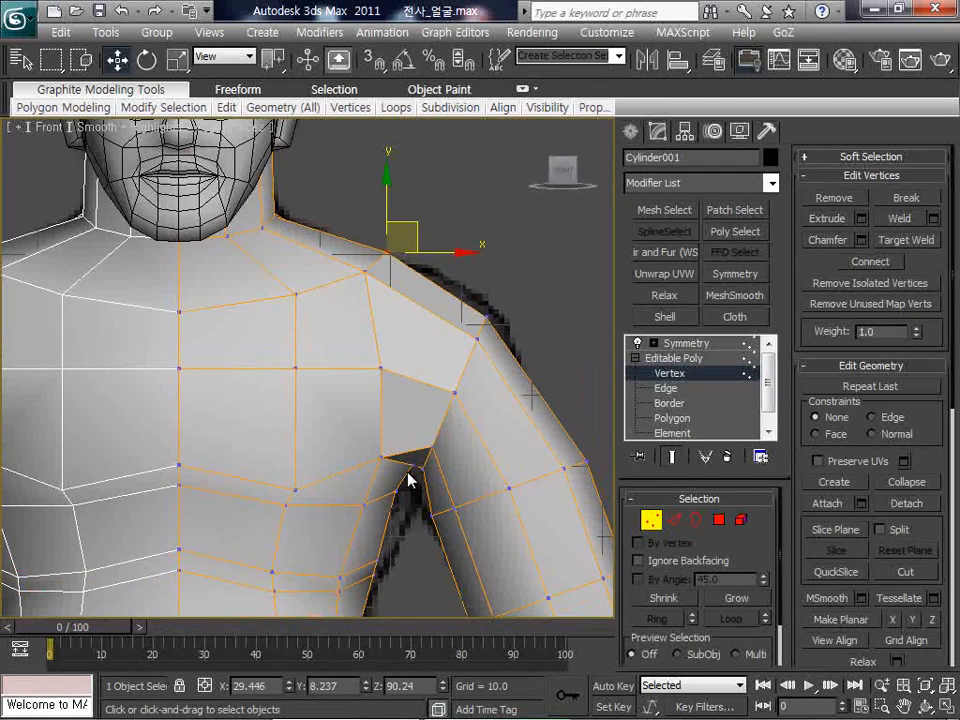
left_click_drag(424, 440, 422, 456)
Connect the ring of edges bridging torso and arm to add a single edge loop midway across the shoulder
key("2")
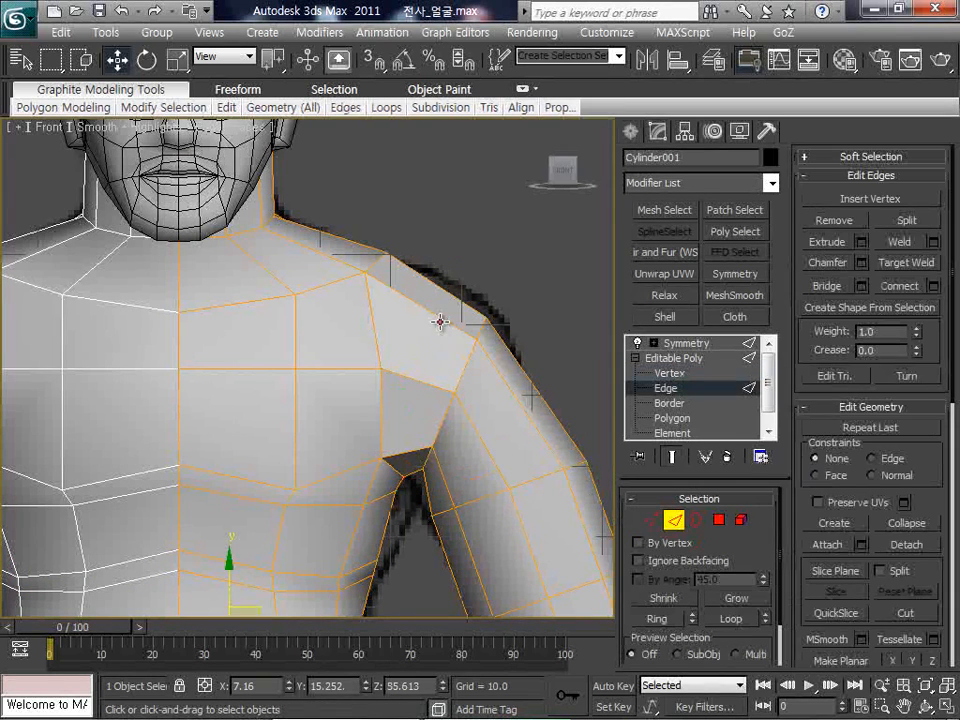
left_click(439, 321)
left_click(663, 619)
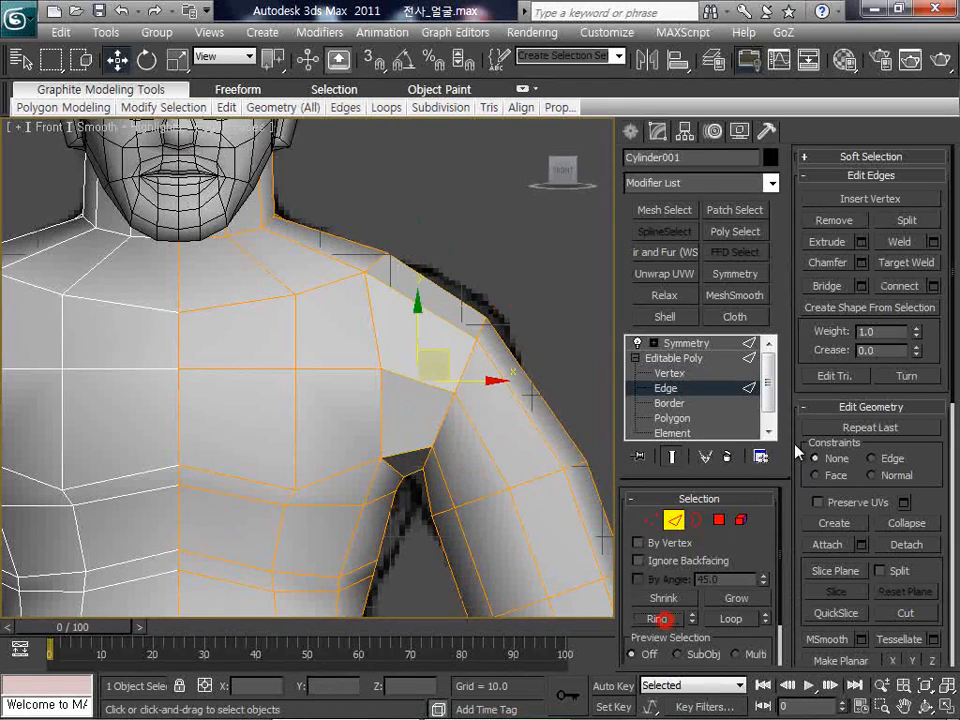
left_click(935, 288)
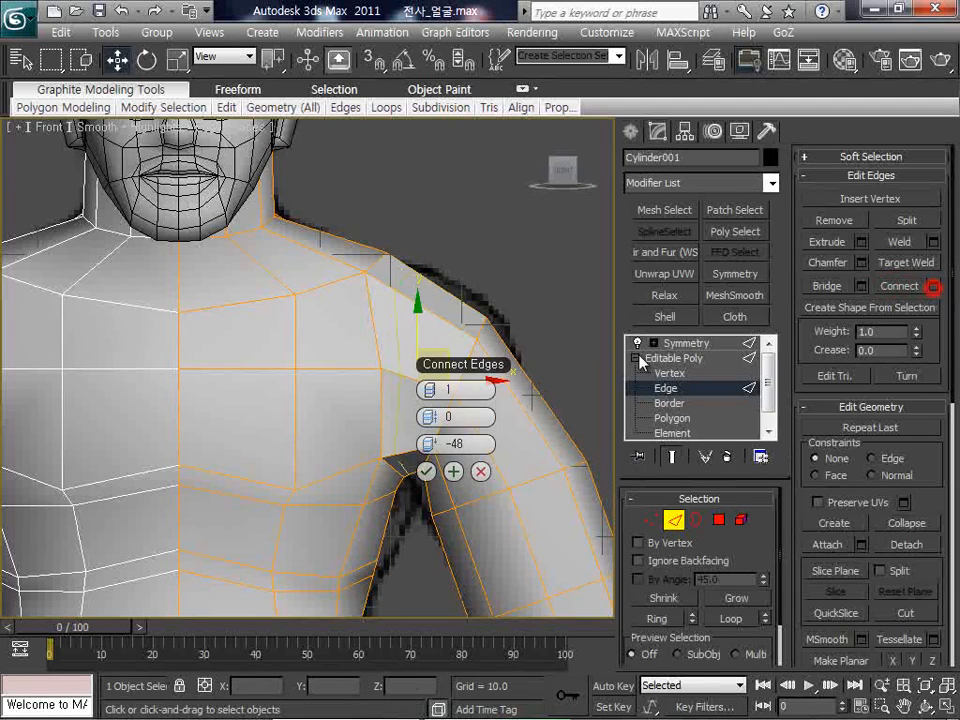
left_click(423, 466)
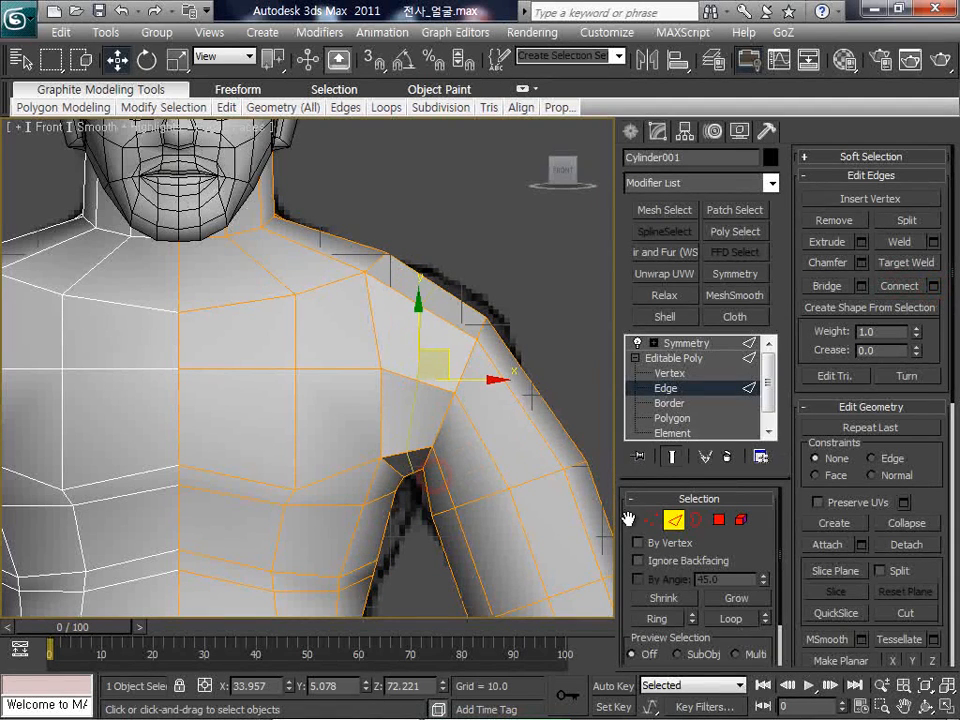
Move the new shoulder loop's vertices to follow the sketched outline, and shift the adjoining chest vertex inward to about X 26.7
left_click(651, 519)
scroll(430, 300, "up", 3)
left_click(497, 263)
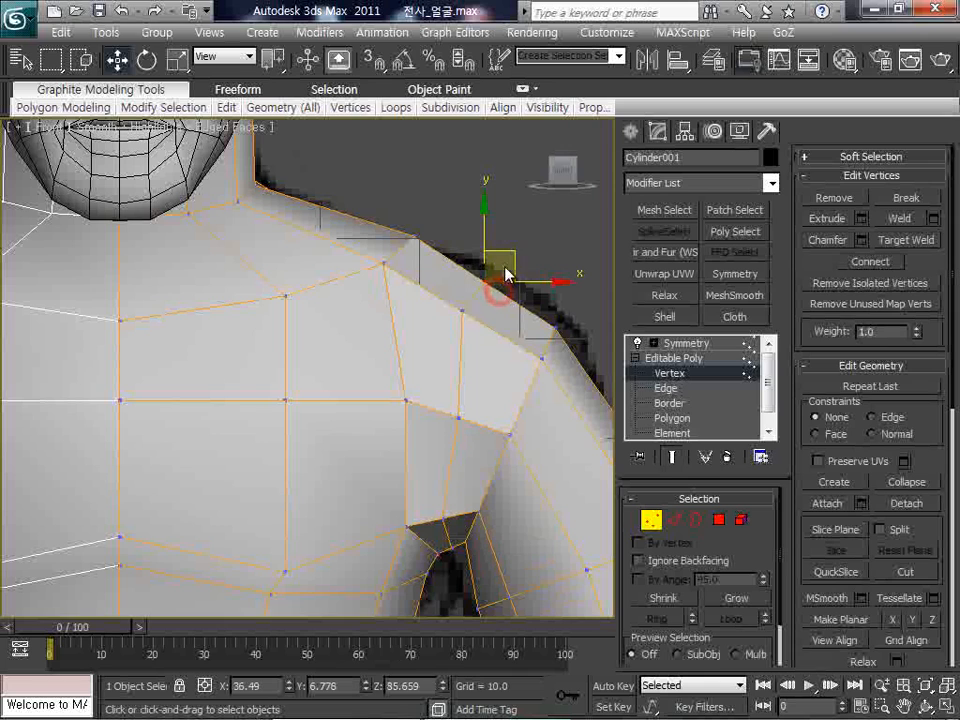
left_click_drag(521, 237, 380, 414)
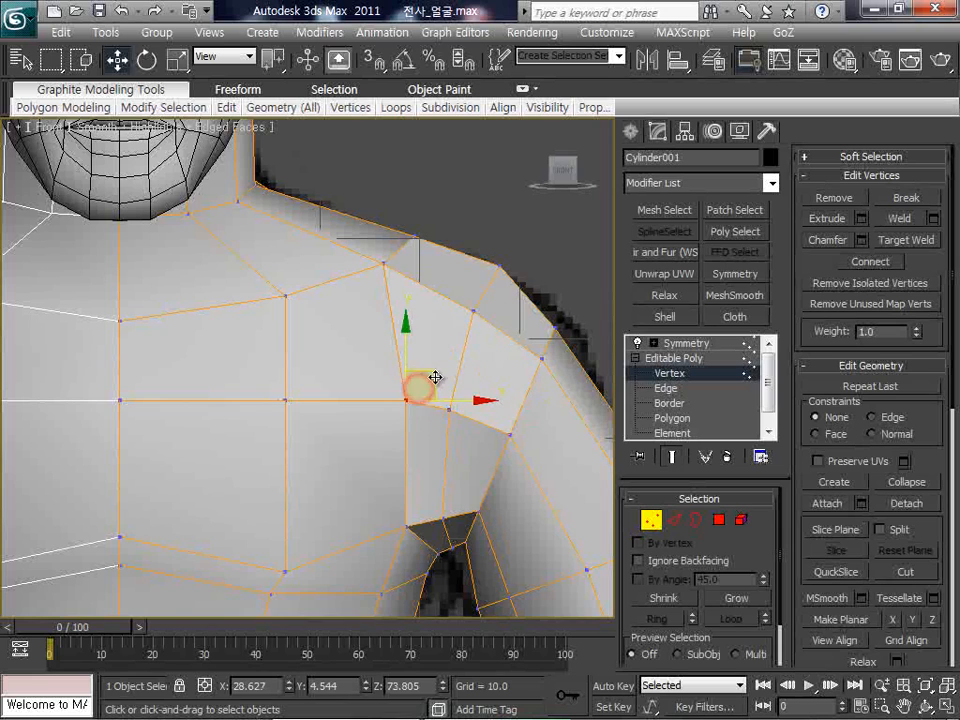
left_click_drag(435, 377, 415, 377)
scroll(295, 315, "down", 3)
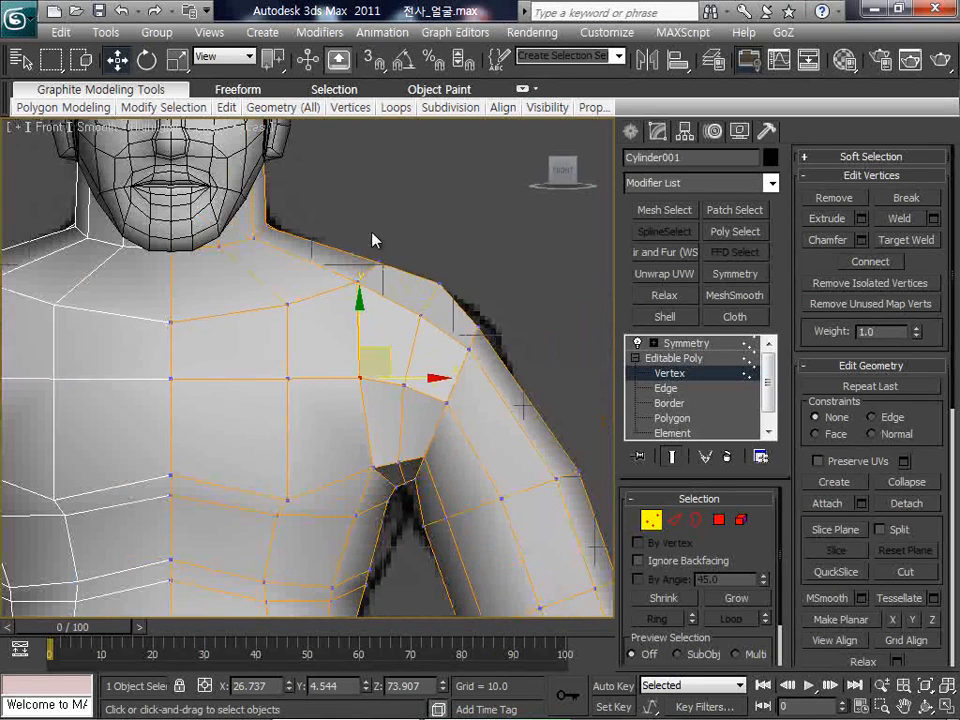
middle_click_drag(460, 304, 458, 344)
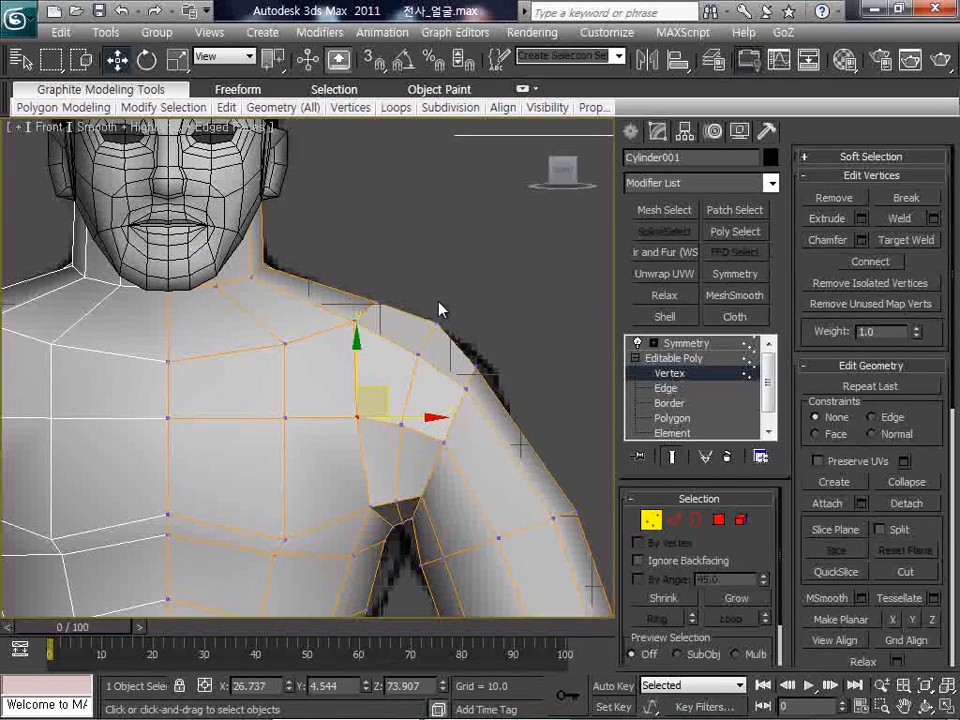
Move the upper vertices of the ring where the arm begins outward and up to the sketched shoulder outline
left_click_drag(467, 377, 462, 379)
left_click_drag(504, 343, 518, 344)
middle_click_drag(504, 386, 507, 319)
left_click_drag(491, 338, 494, 309)
left_click_drag(454, 394, 478, 351)
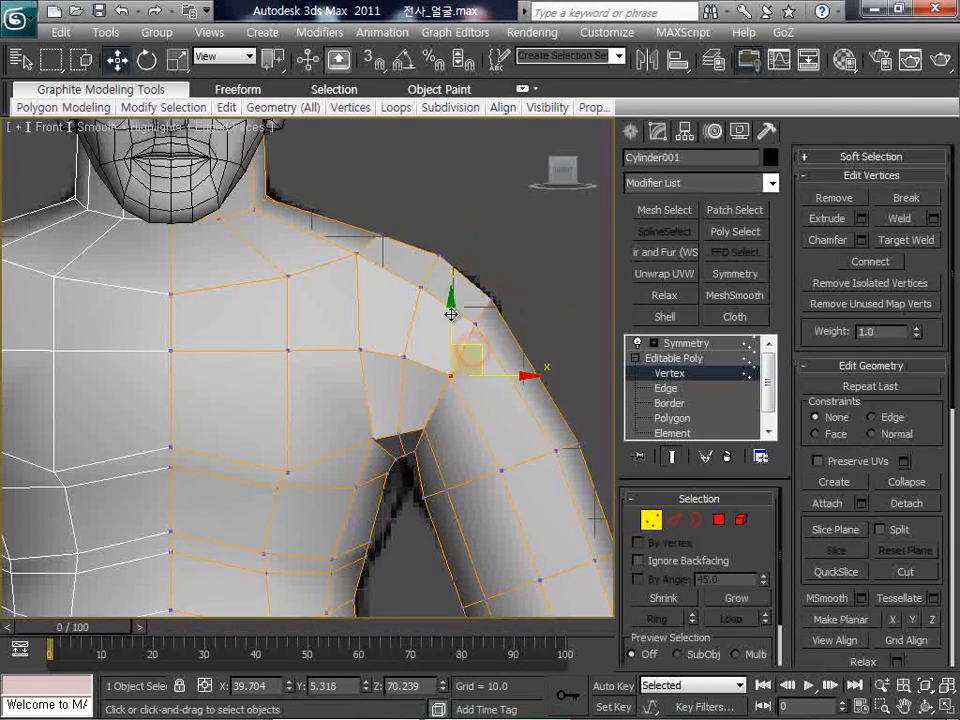
middle_click_drag(402, 298, 425, 338)
Connect the ring of edges between the neck base and the shoulders to add an edge loop around the collar
left_click(674, 519)
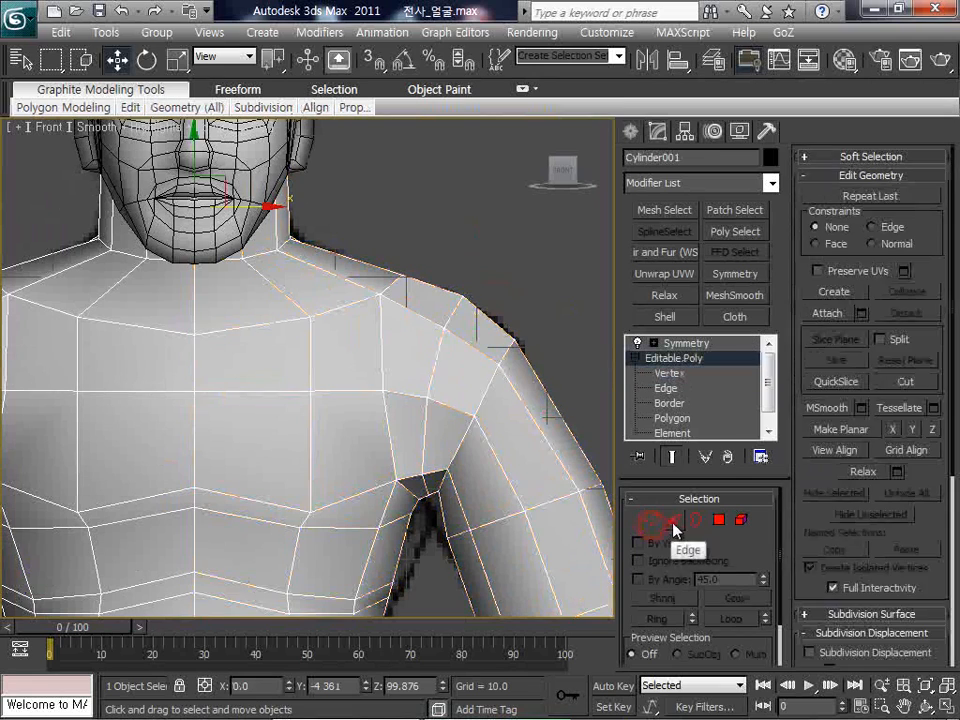
left_click(414, 298)
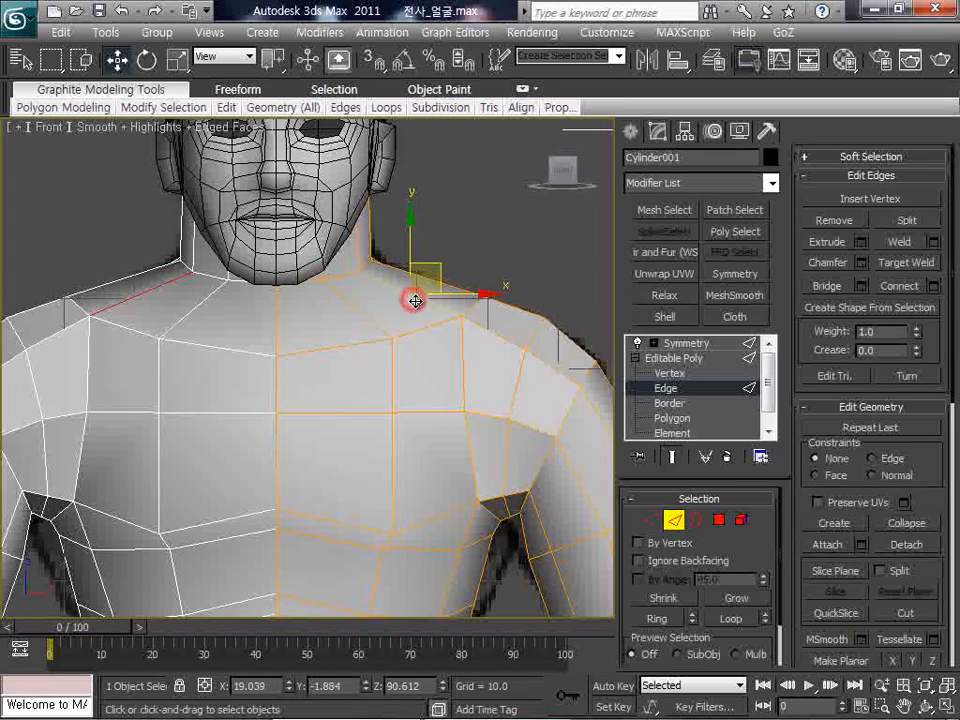
left_click(670, 619)
left_click(899, 286)
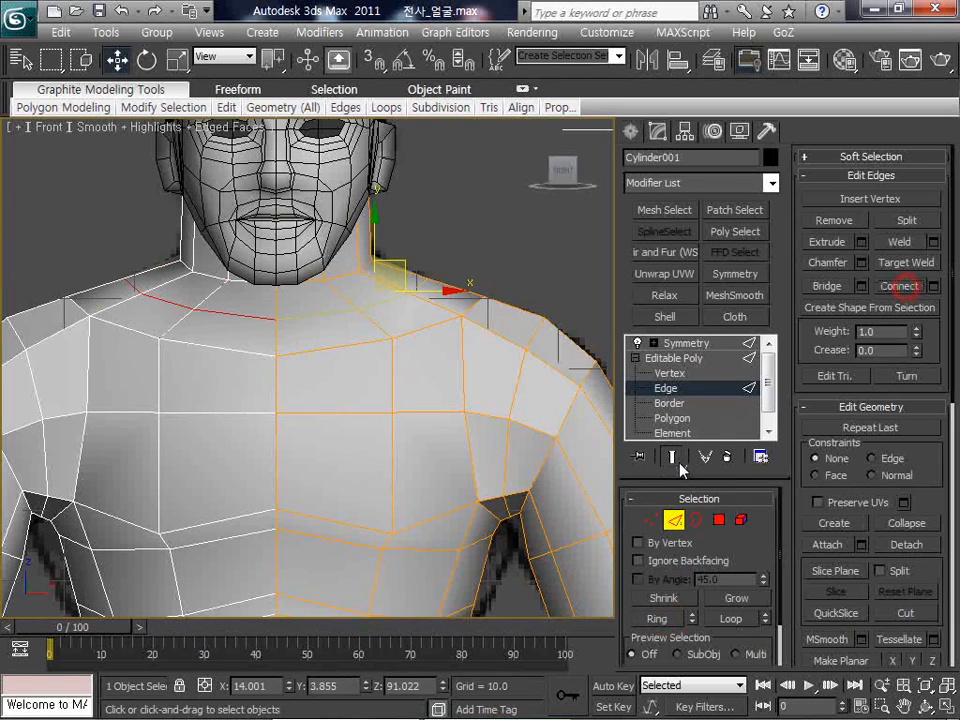
Move the collar loop's vertices on top of the shoulder onto the sketched slope at about X 18.9, Z 91.1
left_click(652, 519)
left_click_drag(456, 231, 404, 302)
left_click_drag(439, 255, 429, 261)
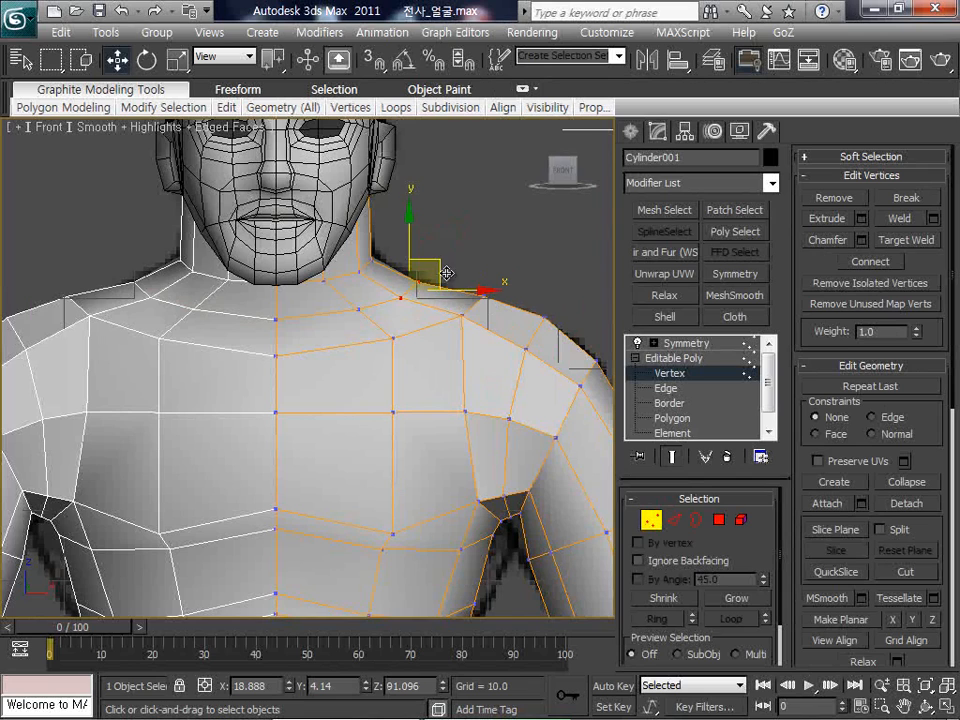
Add an edge loop around the neck and adjust its side vertices to the sketched neck outline at about Z 99.1
key("2")
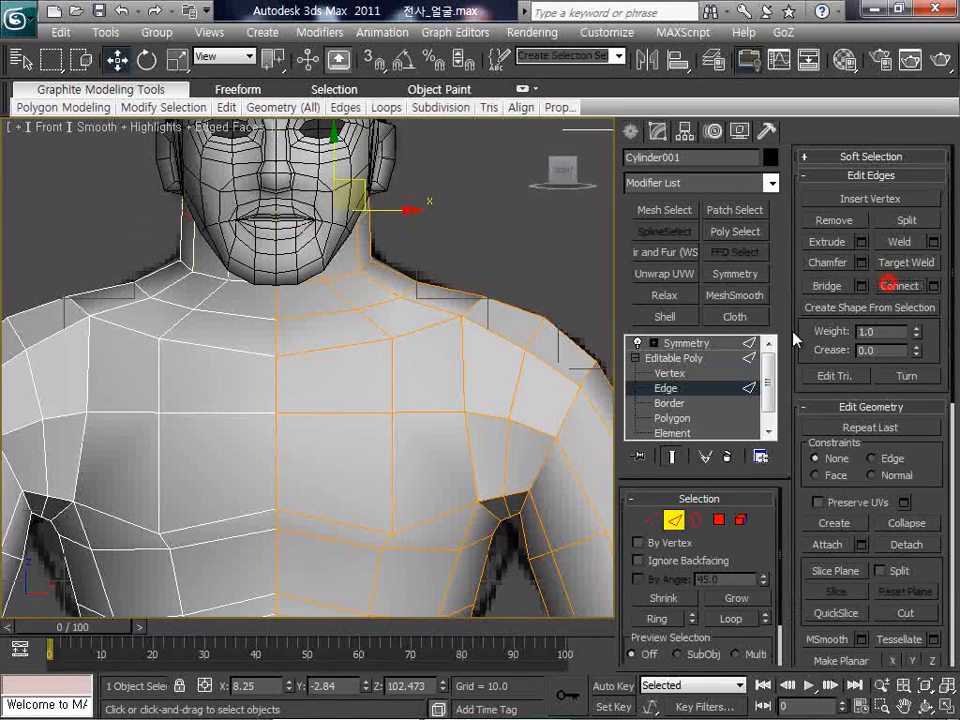
left_click(652, 517)
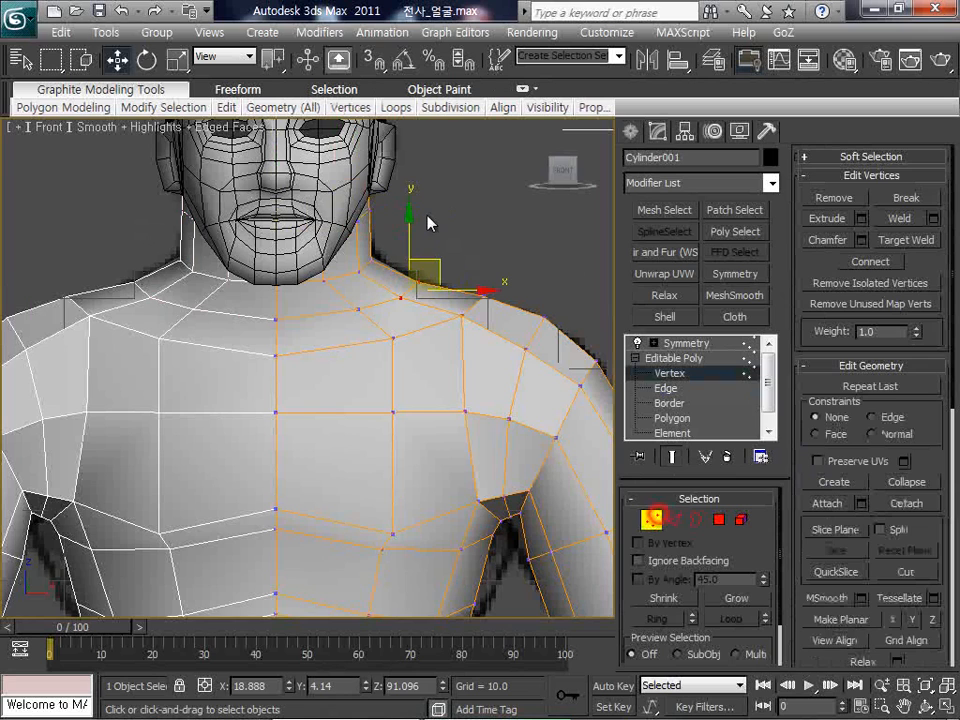
left_click(360, 200)
left_click_drag(386, 190, 386, 208)
scroll(386, 208, "up", 3)
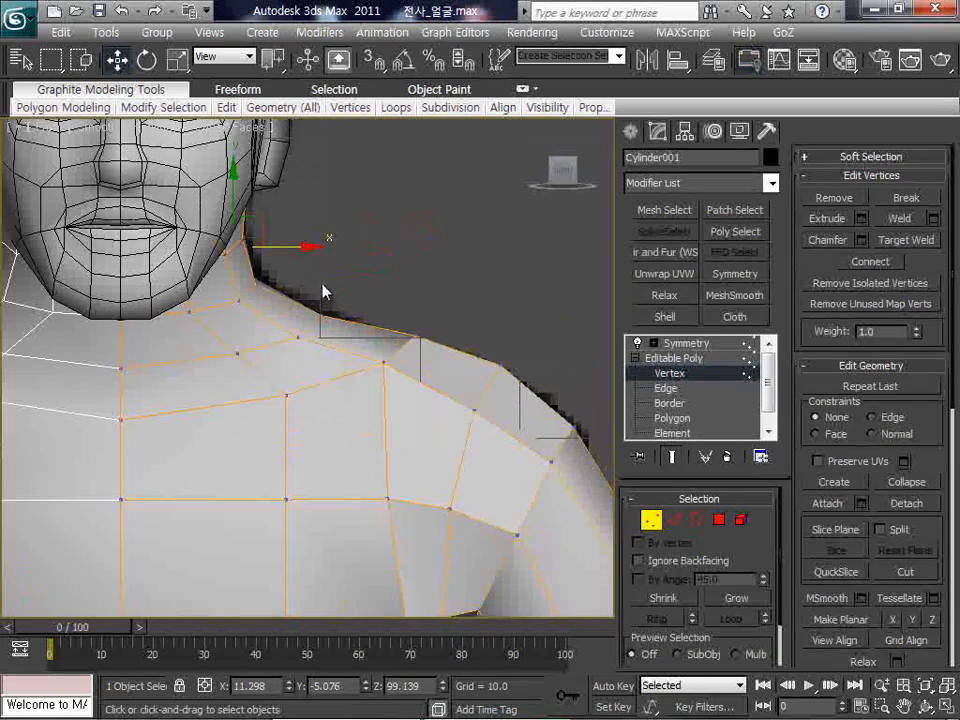
middle_click_drag(266, 191, 248, 193)
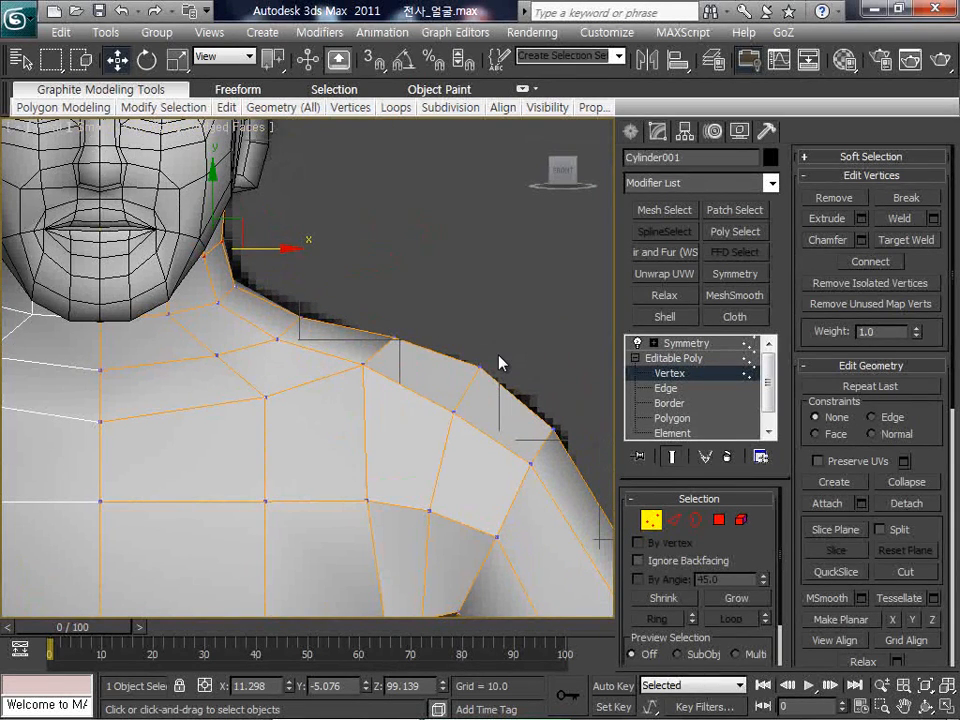
Auto-smooth the whole body element with a 180-degree threshold
scroll(377, 281, "down", 5)
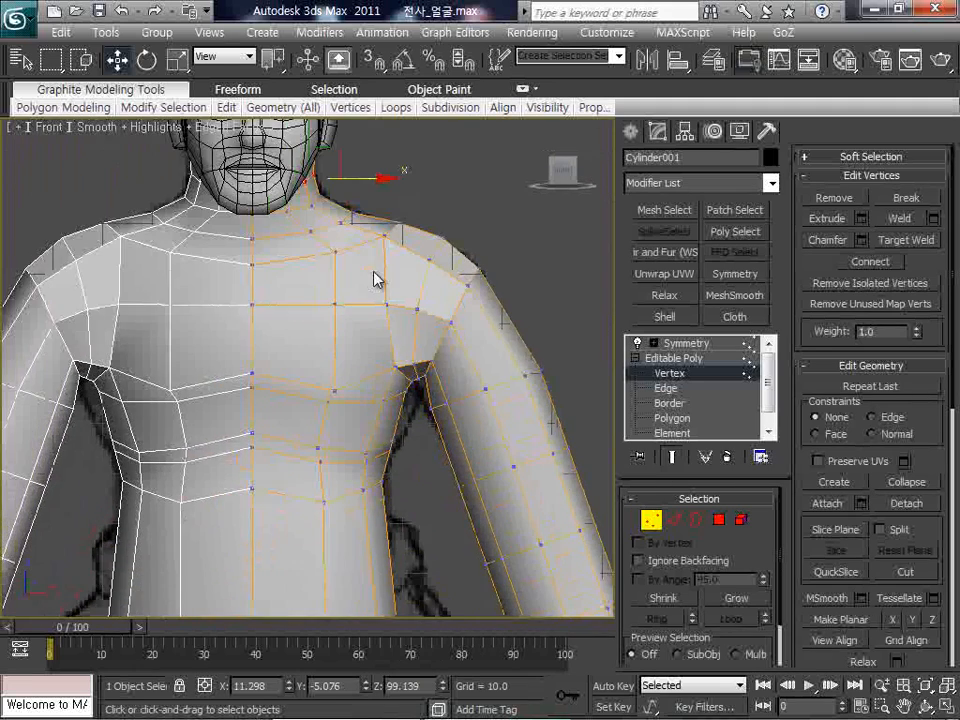
scroll(377, 281, "up", 2)
middle_click_drag(377, 281, 344, 376)
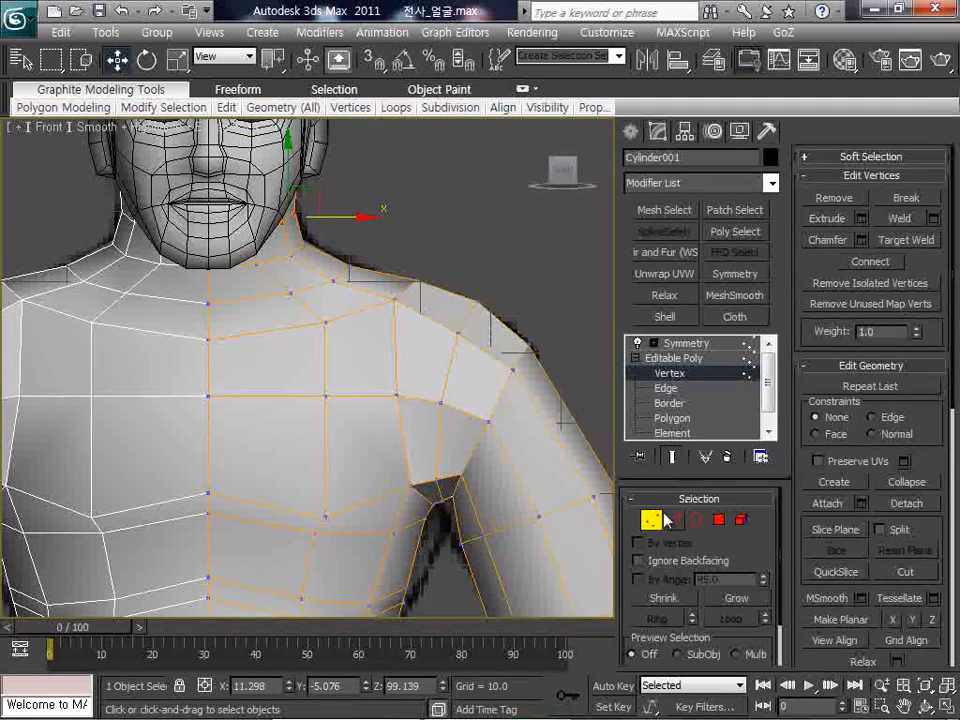
left_click(664, 519)
left_click(741, 519)
left_click(540, 458)
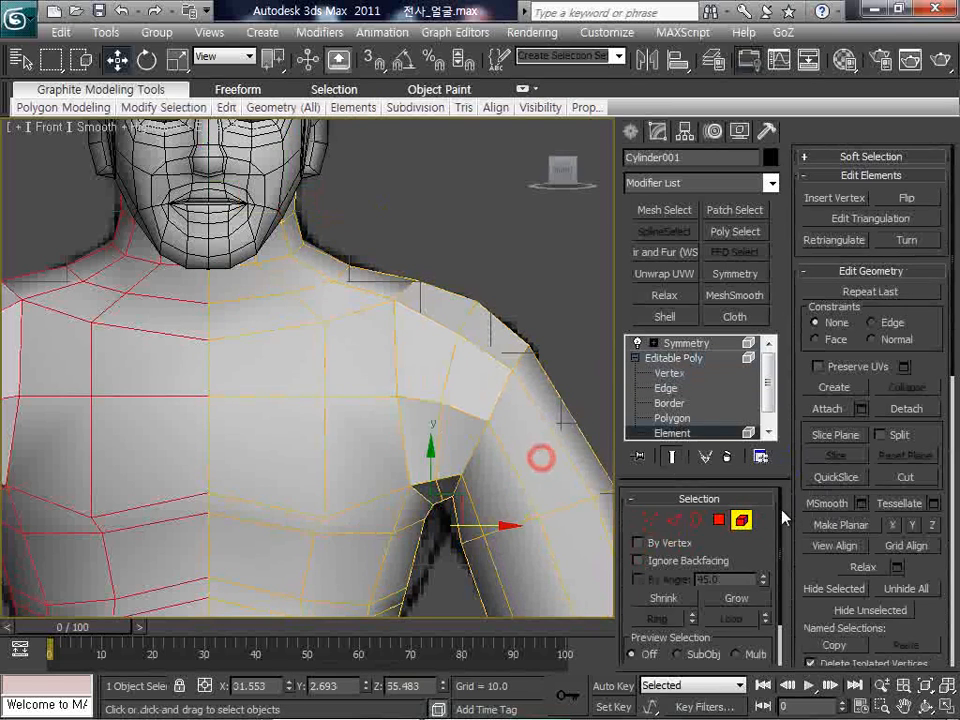
mouse_move(803, 490)
left_mouse_down()
mouse_move(808, 44)
mouse_move(815, 66)
left_mouse_up()
double_click(886, 414)
type("180")
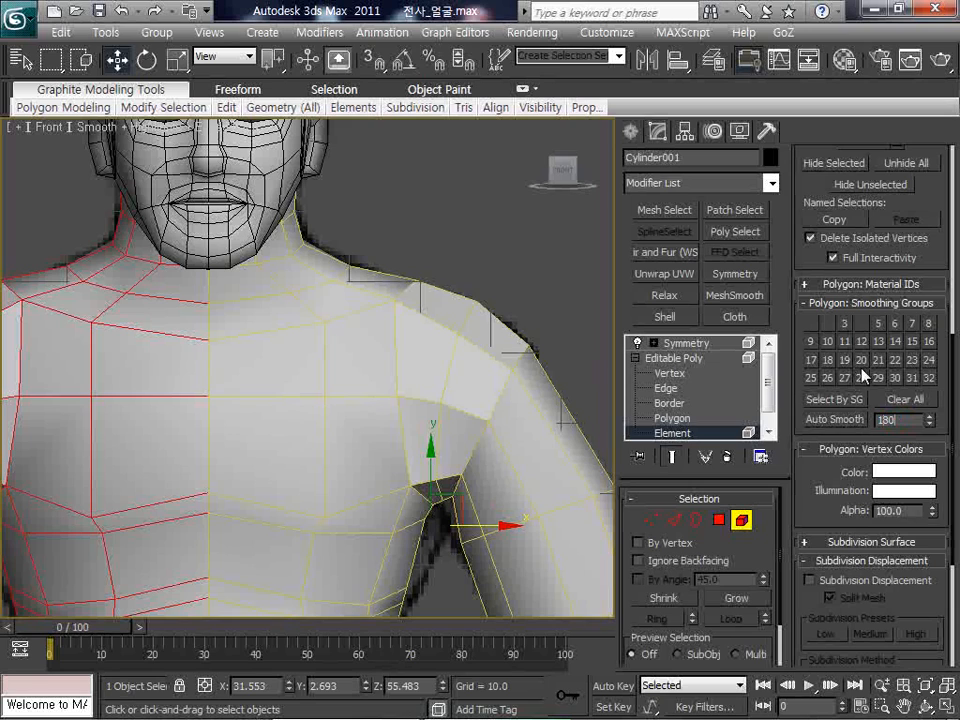
left_click(826, 418)
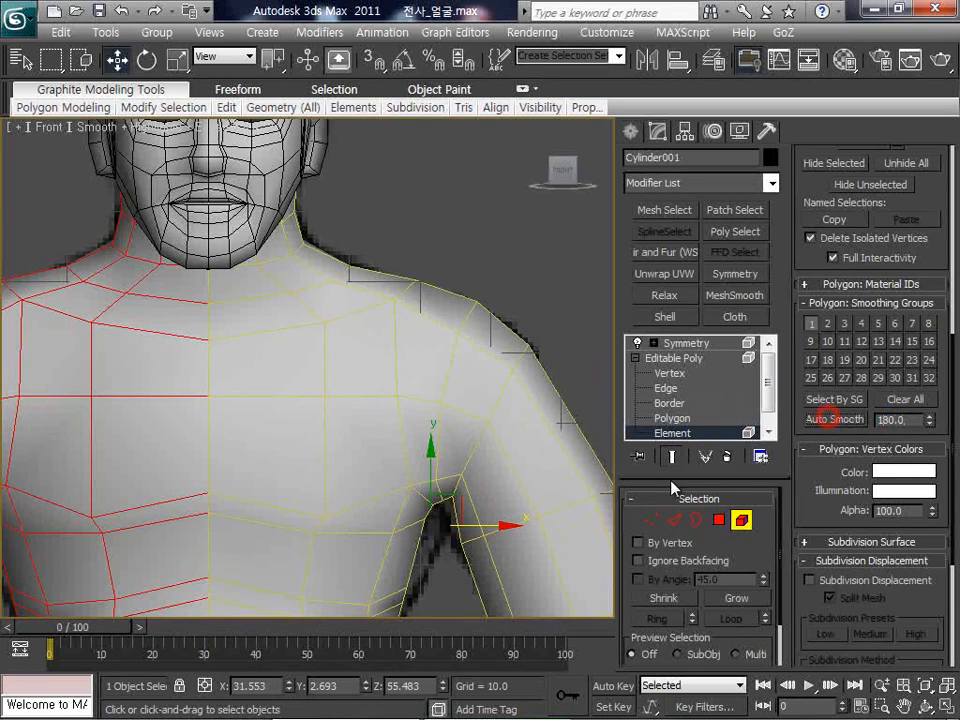
left_click(742, 520)
In wireframe display, move the torso vertex just below the armpit to the sketched outline at about X 33.0, Z 55.2
scroll(491, 396, "down", 5)
middle_click_drag(491, 396, 497, 343)
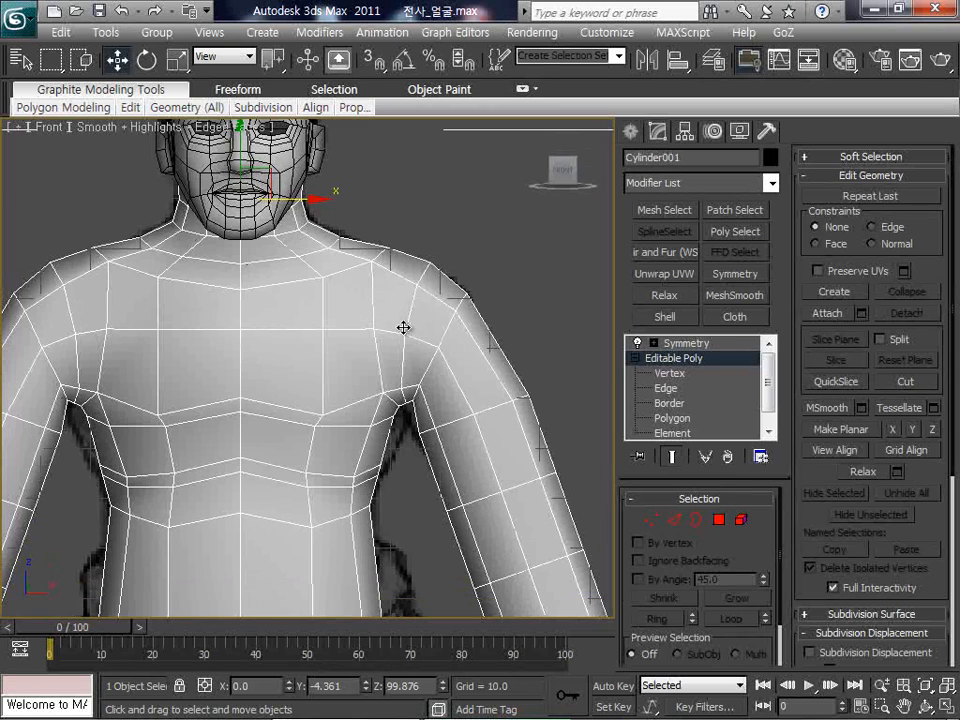
left_click(650, 519)
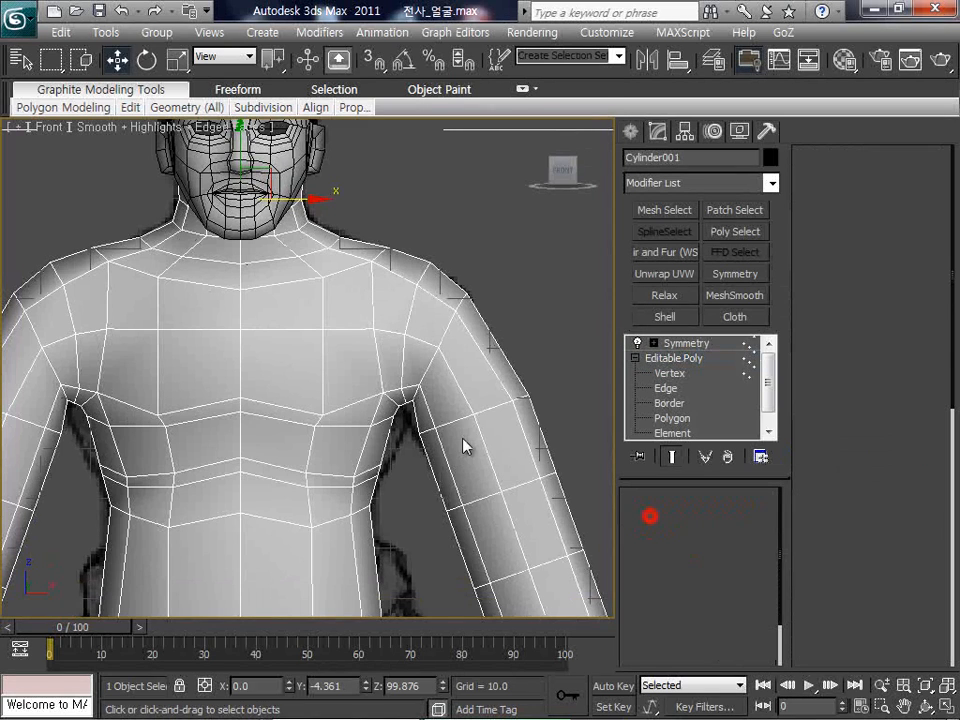
key("F3")
scroll(463, 445, "up", 5)
middle_click_drag(463, 445, 463, 398)
left_click_drag(470, 375, 513, 340)
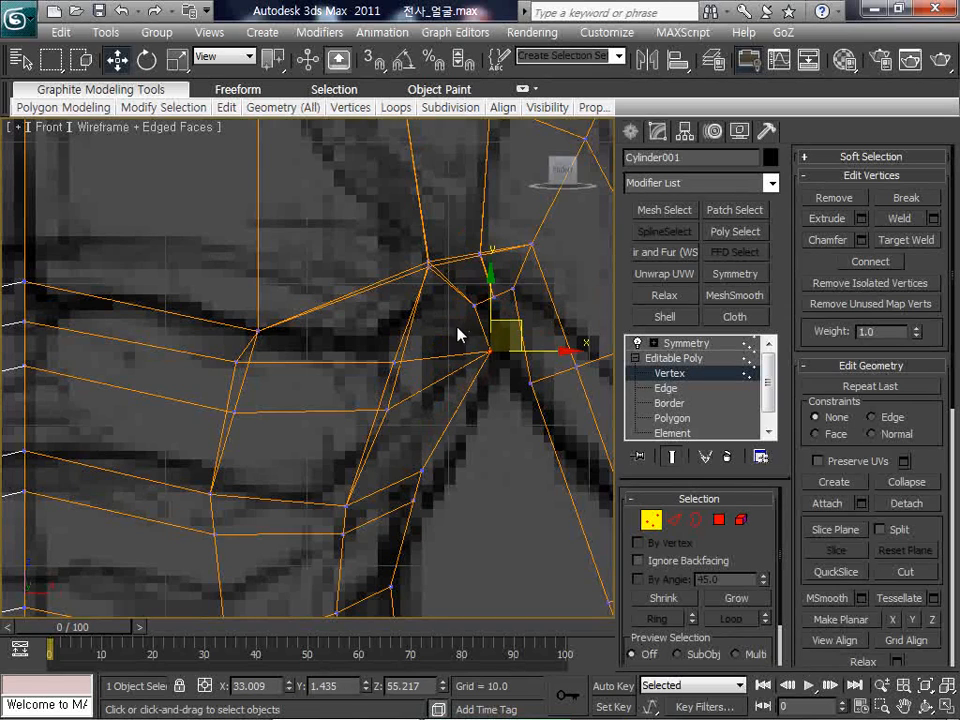
Draw the remaining underarm vertices together at the sketched armpit point, checking the fit in wireframe and shaded display
left_click_drag(457, 325, 484, 295)
mouse_move(492, 287)
left_mouse_down()
mouse_move(507, 313)
mouse_move(529, 277)
mouse_move(525, 296)
mouse_move(507, 275)
mouse_move(511, 293)
left_mouse_up()
left_click(557, 313)
left_click(493, 297)
key("F3")
middle_click_drag(518, 294, 496, 352)
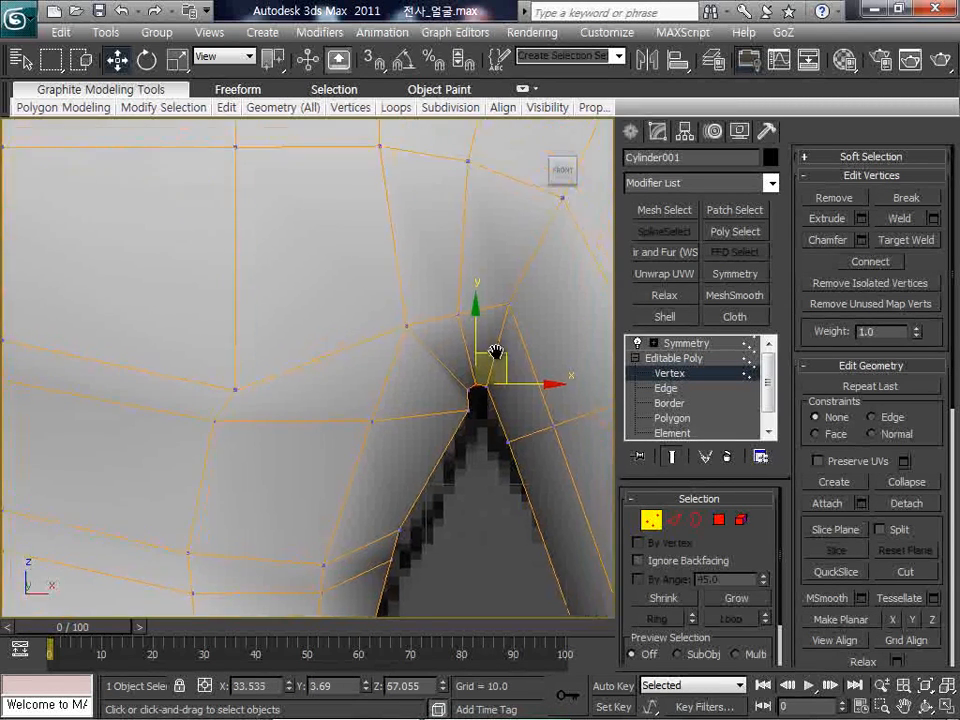
scroll(496, 353, "down", 2)
key("F3")
key("F3")
Move the vertex in front of the armpit slightly outward and up, and shift the chest vertex above it inward to about X 24.9
left_click(378, 341)
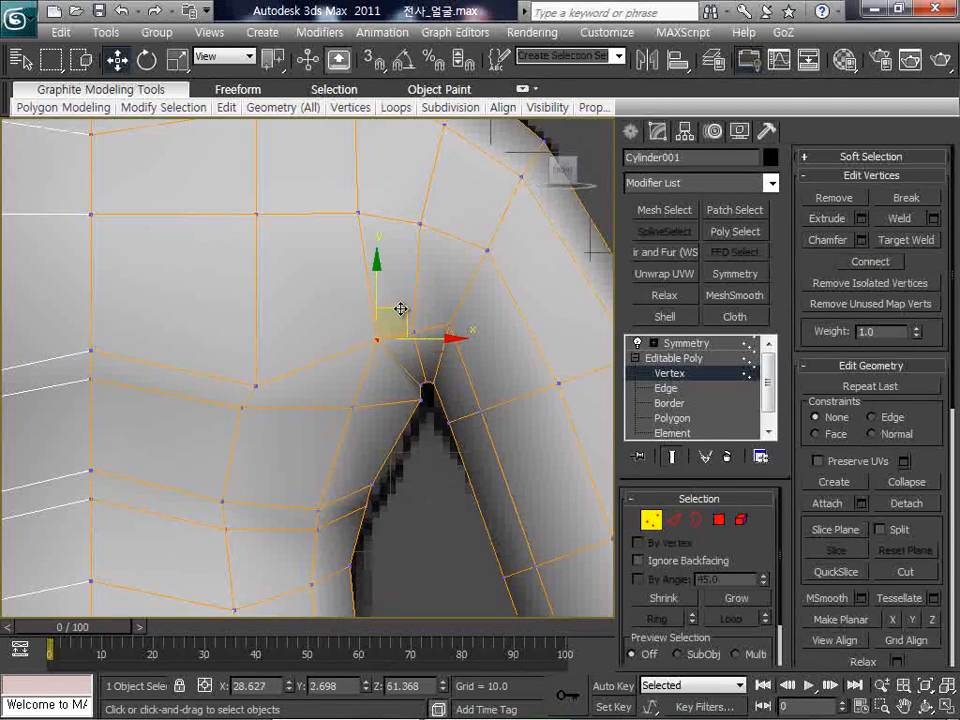
left_click_drag(400, 309, 408, 304)
middle_click_drag(470, 256, 495, 332)
left_click(495, 332)
mouse_move(402, 282)
left_mouse_down()
mouse_move(379, 299)
mouse_move(401, 268)
mouse_move(399, 278)
mouse_move(390, 267)
left_mouse_up()
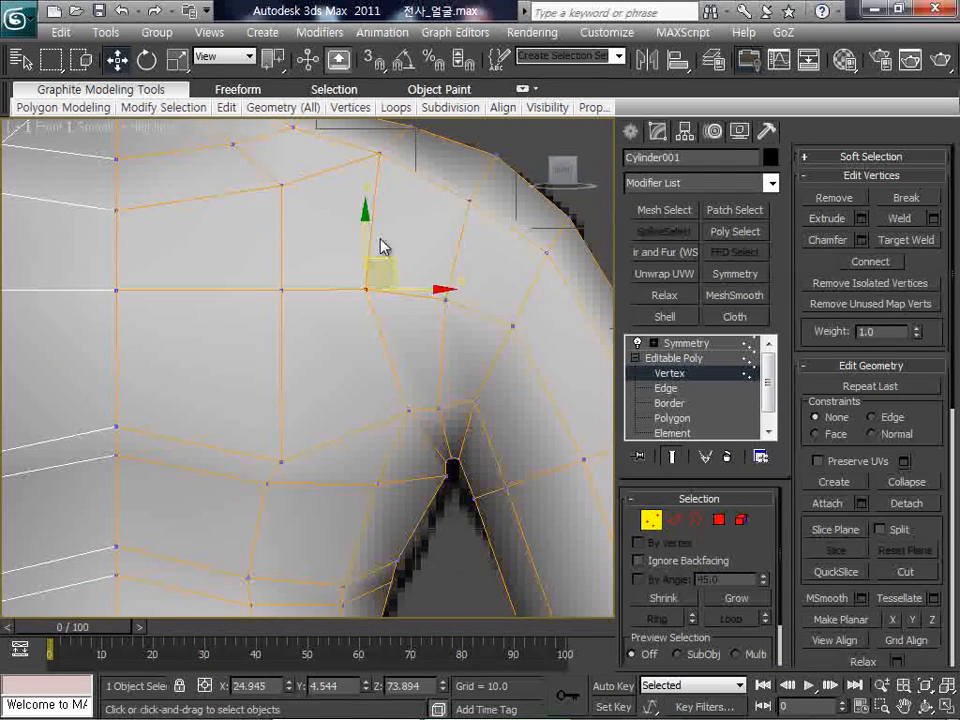
Move the front shoulder vertices outward along the arm and lower the vertex just beside the armpit
middle_click_drag(497, 372, 452, 330)
left_click_drag(489, 302, 512, 273)
middle_click_drag(512, 271, 457, 302)
left_click_drag(470, 269, 527, 231)
left_click(378, 391)
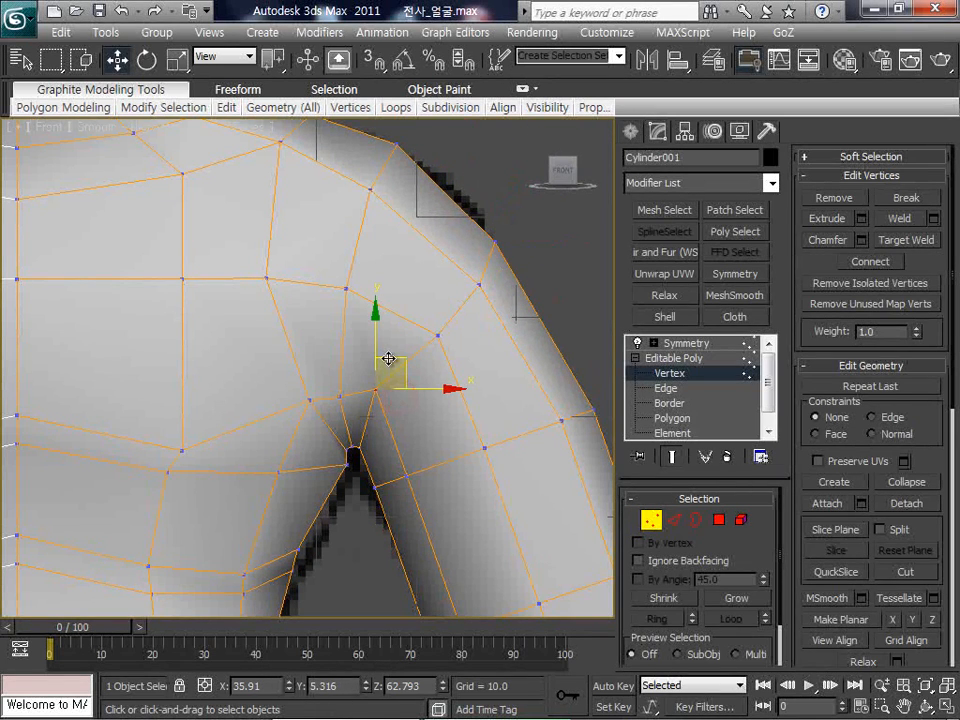
left_click_drag(388, 358, 394, 374)
Reposition the outer shoulder contour vertices and the inner vertices above the armpit to round the shoulder
scroll(420, 360, "down", 4)
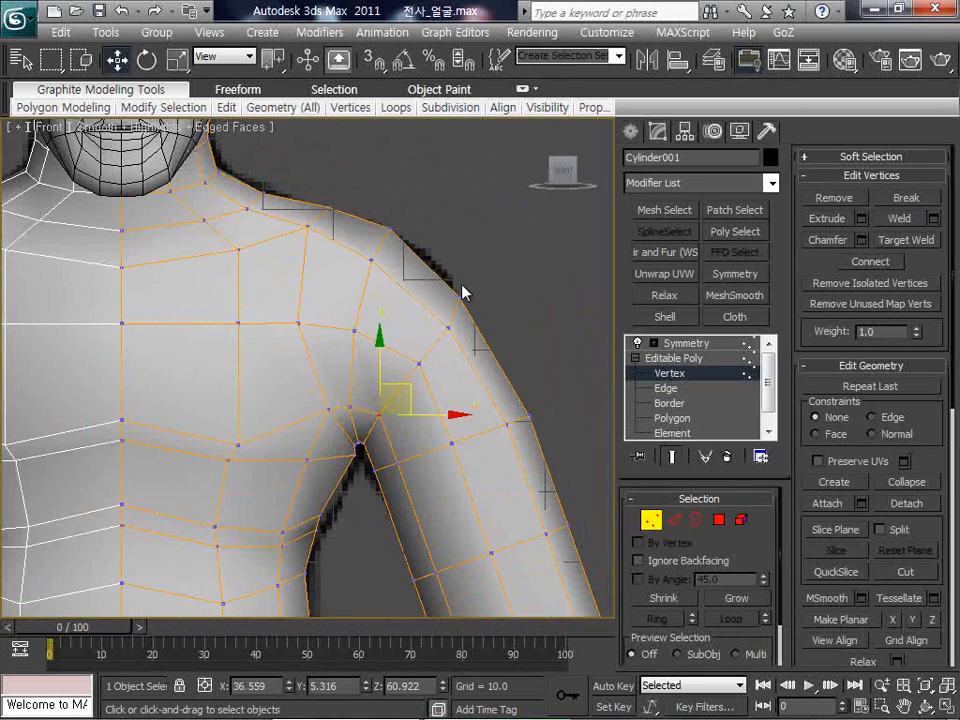
left_click(390, 229)
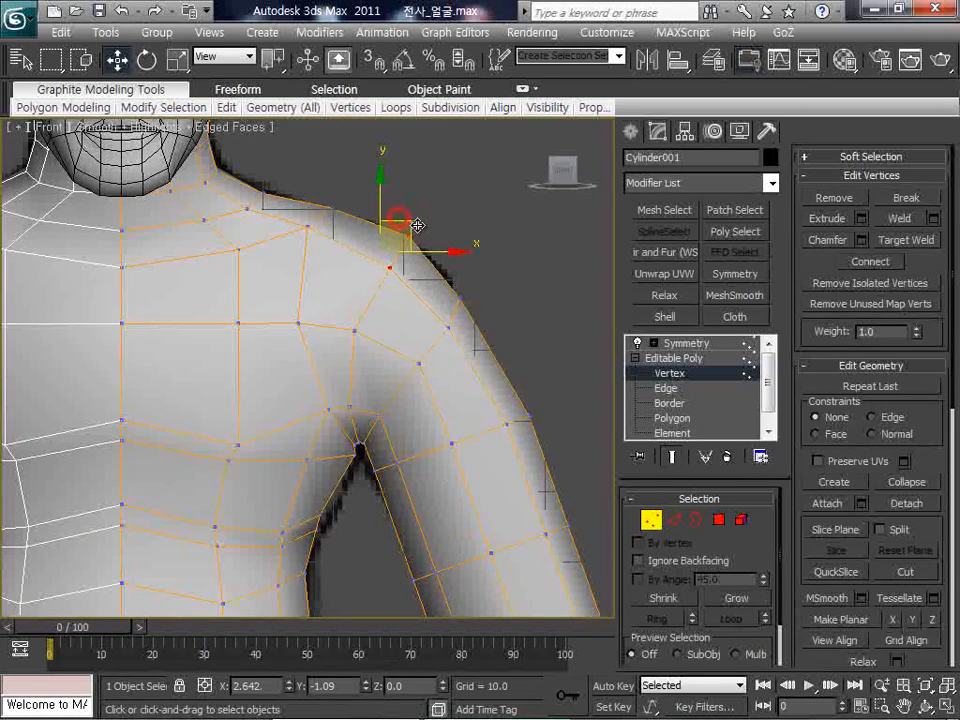
left_click_drag(368, 340, 389, 307)
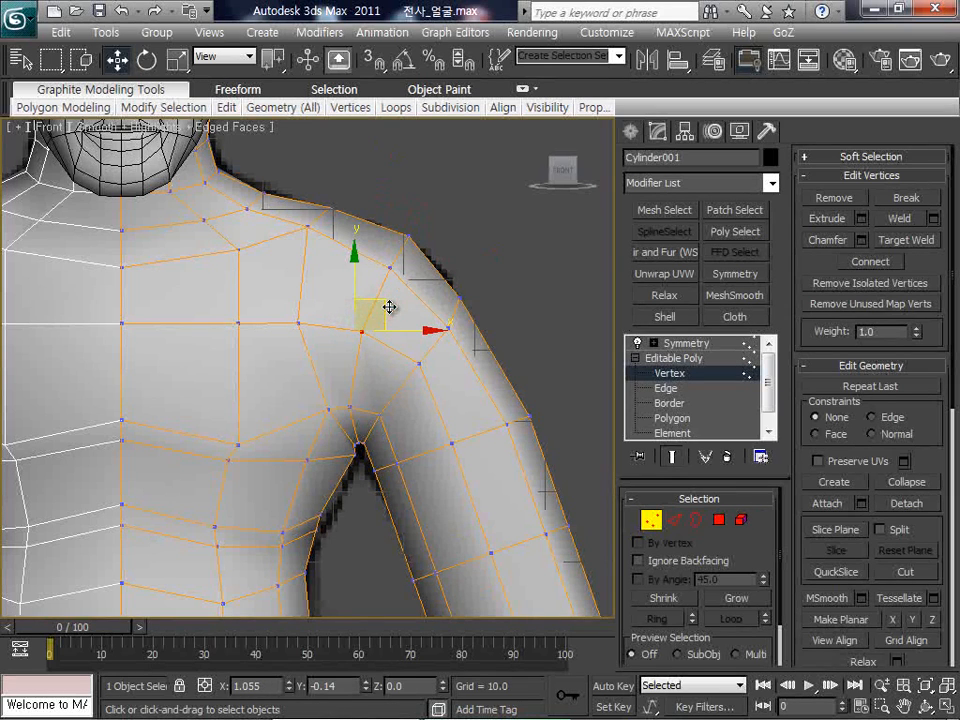
left_click(359, 401)
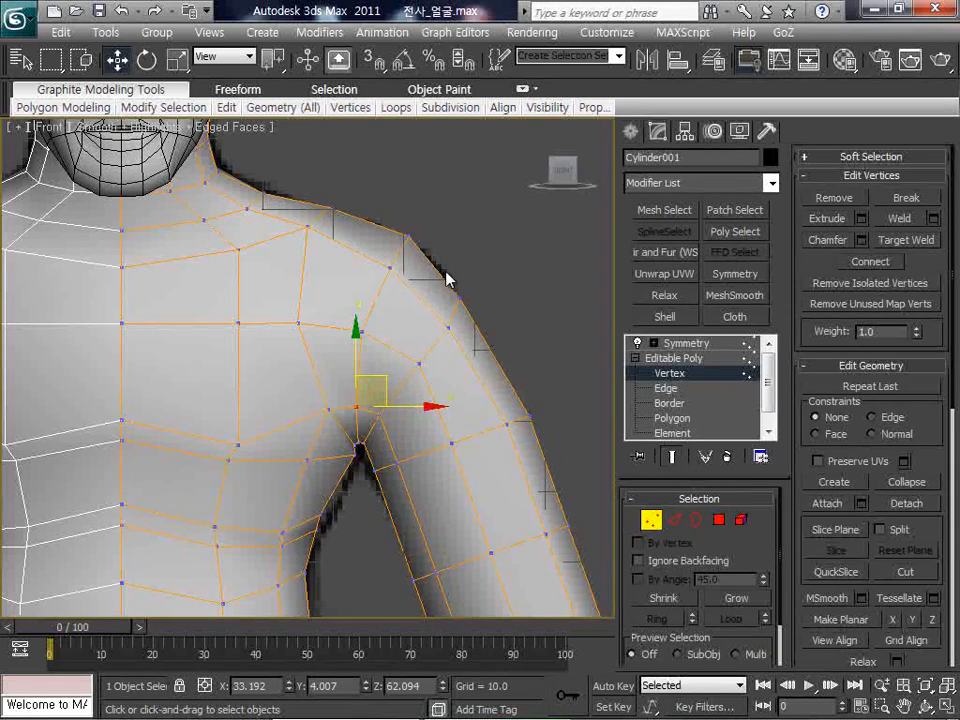
left_click(412, 232)
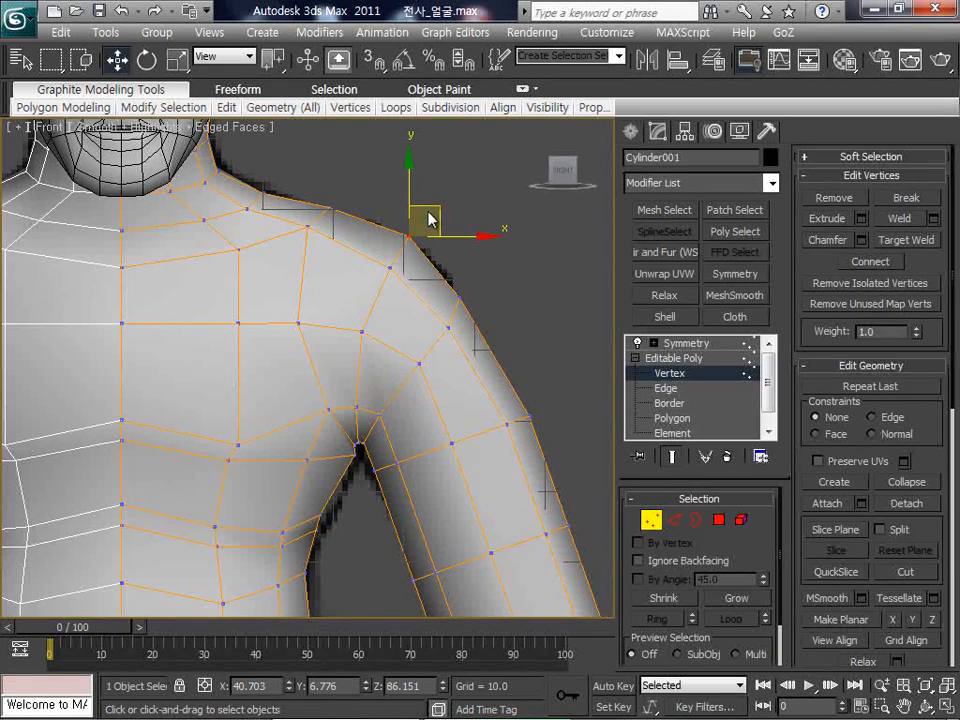
left_click_drag(428, 210, 428, 205)
left_click(475, 284)
Display the front view in wireframe so the arm can be compared with the reference sketch
scroll(476, 284, "down", 2)
middle_click_drag(476, 285, 485, 283)
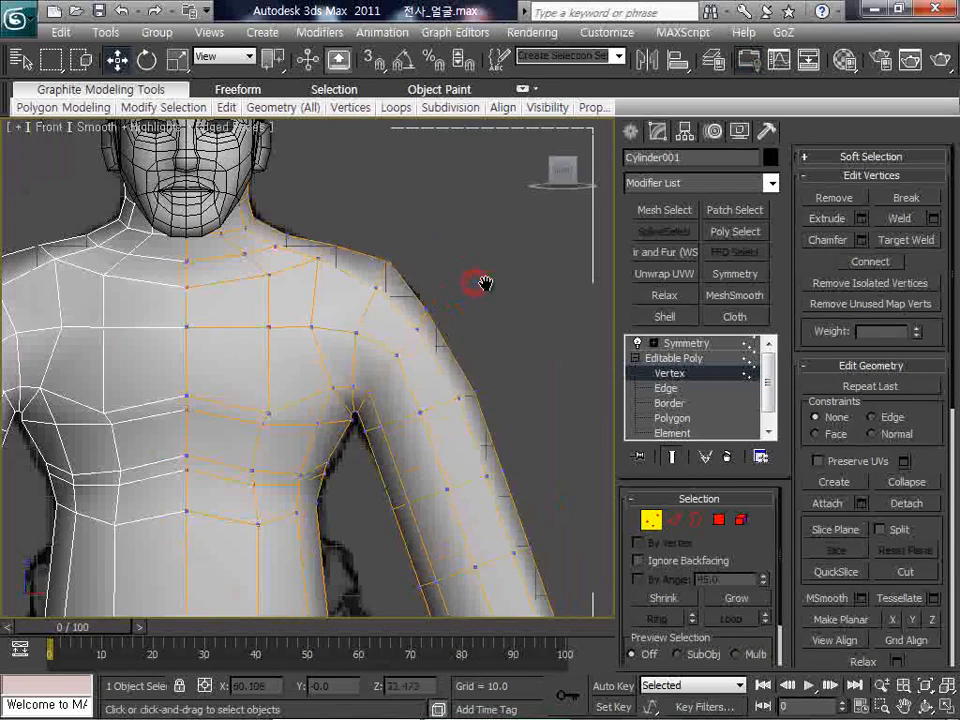
scroll(470, 295, "down", 2)
scroll(468, 332, "down", 2)
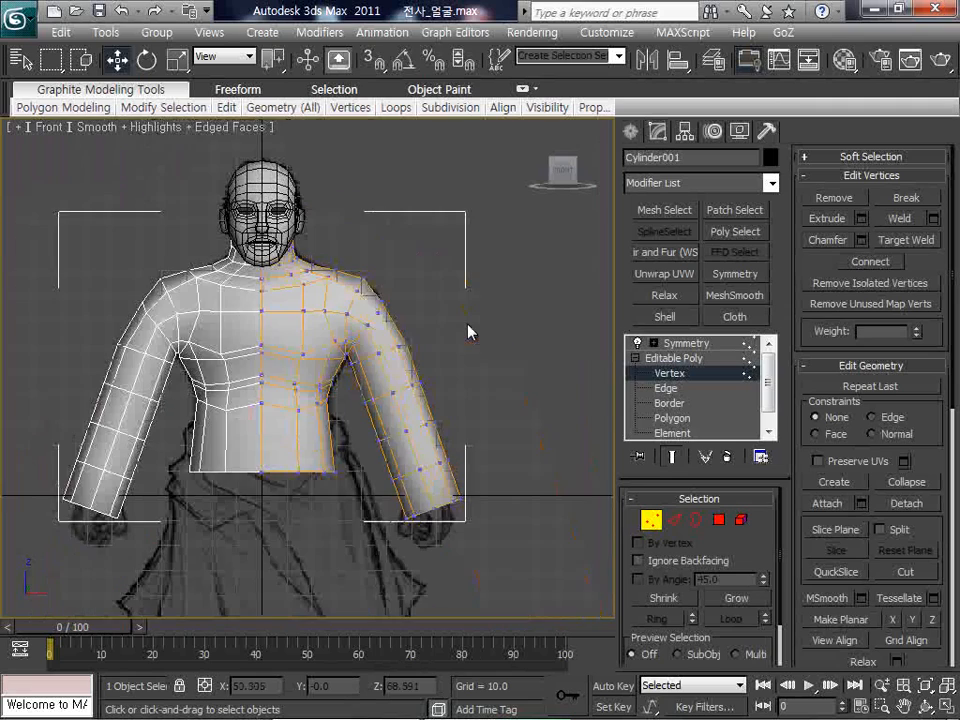
key("F3")
scroll(464, 332, "up", 2)
middle_click_drag(463, 336, 394, 355)
scroll(394, 355, "up", 3)
left_click_drag(461, 381, 407, 314)
left_click_drag(390, 392, 358, 354, "ctrl")
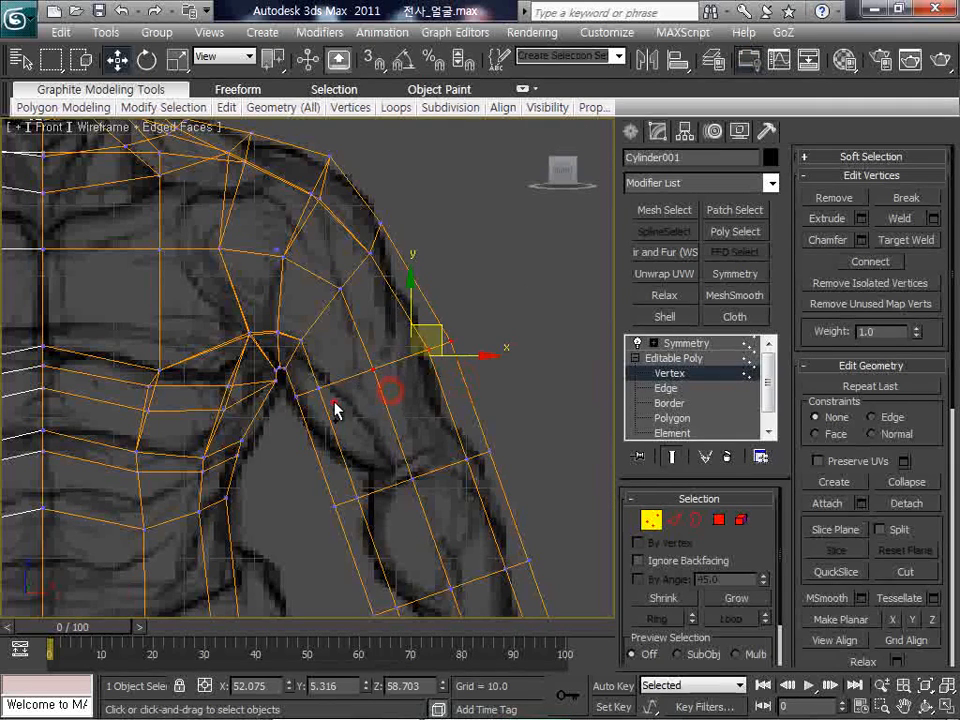
left_click_drag(333, 403, 308, 374, "ctrl")
left_click(383, 421)
Select the upper-arm edge loop just below the armpit, then move, narrow and rotate it to follow the sketched arm
left_click(676, 520)
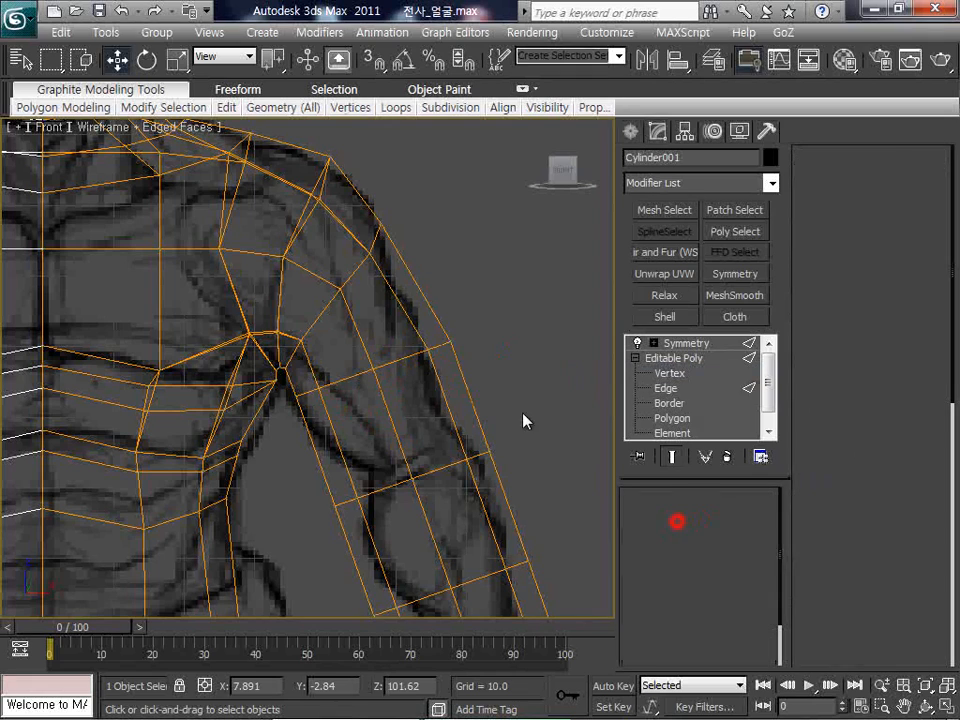
left_click(412, 357)
left_click(728, 611)
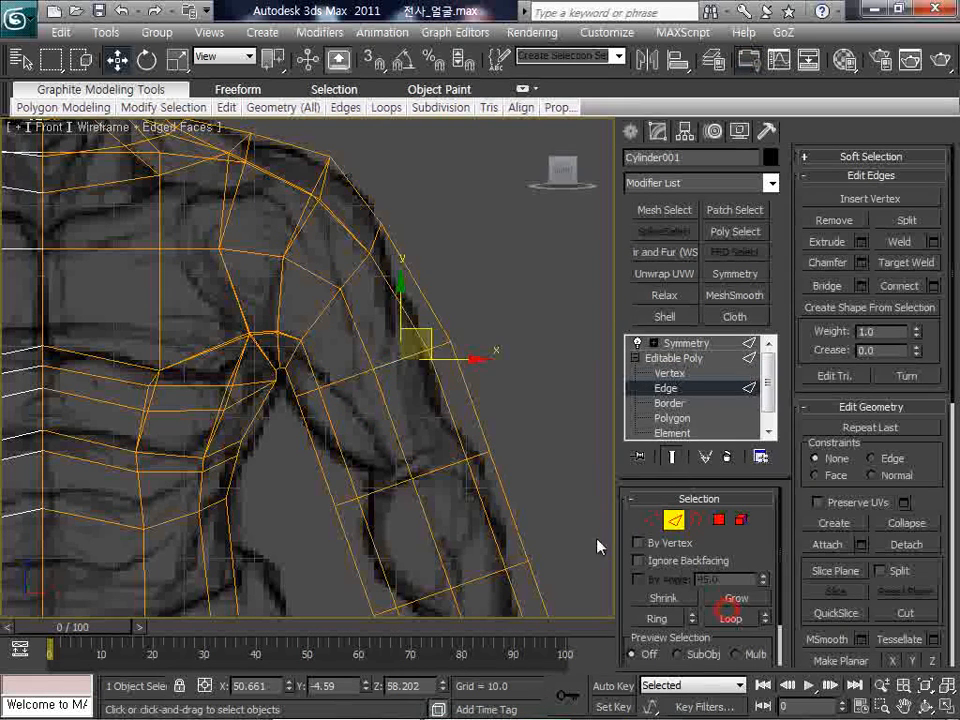
left_click(717, 619)
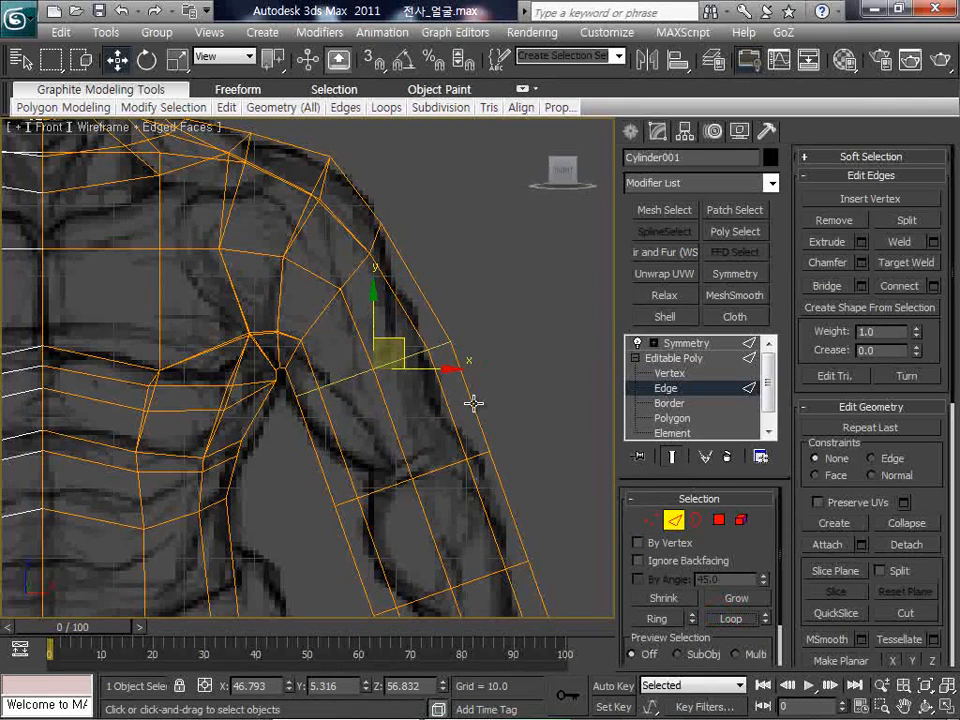
key("r")
left_click_drag(386, 360, 381, 347)
key("w")
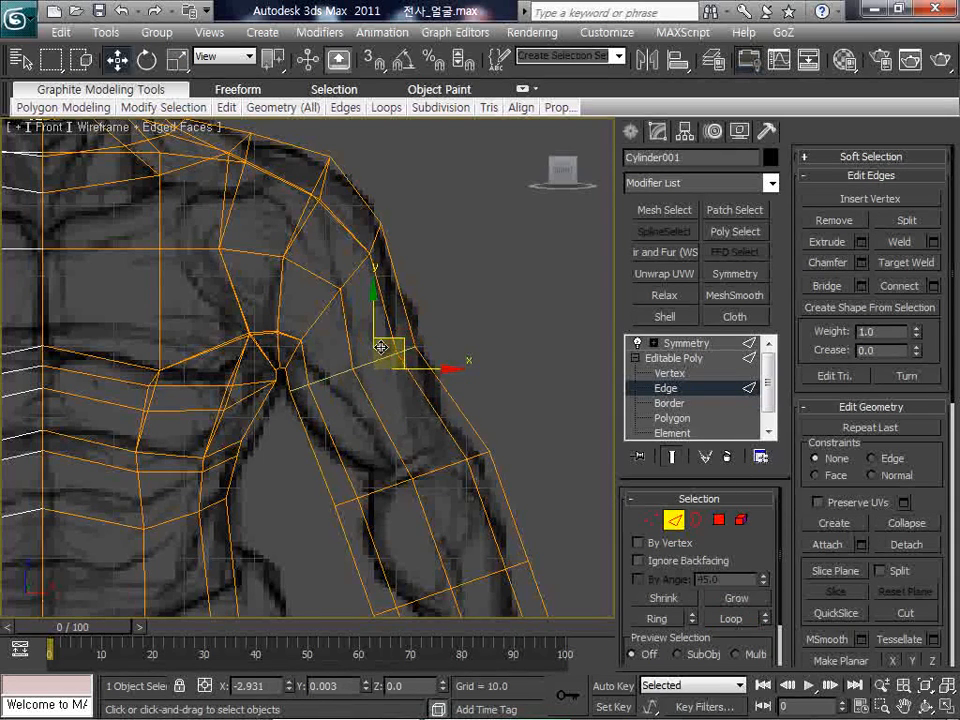
middle_click_drag(394, 369, 388, 324)
key("r")
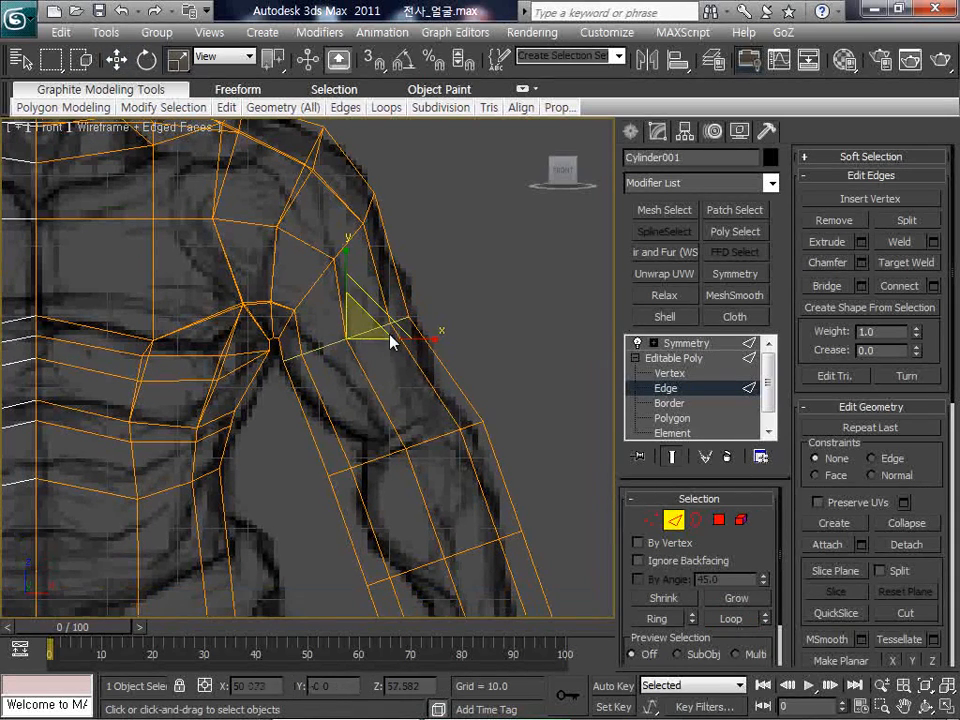
key("e")
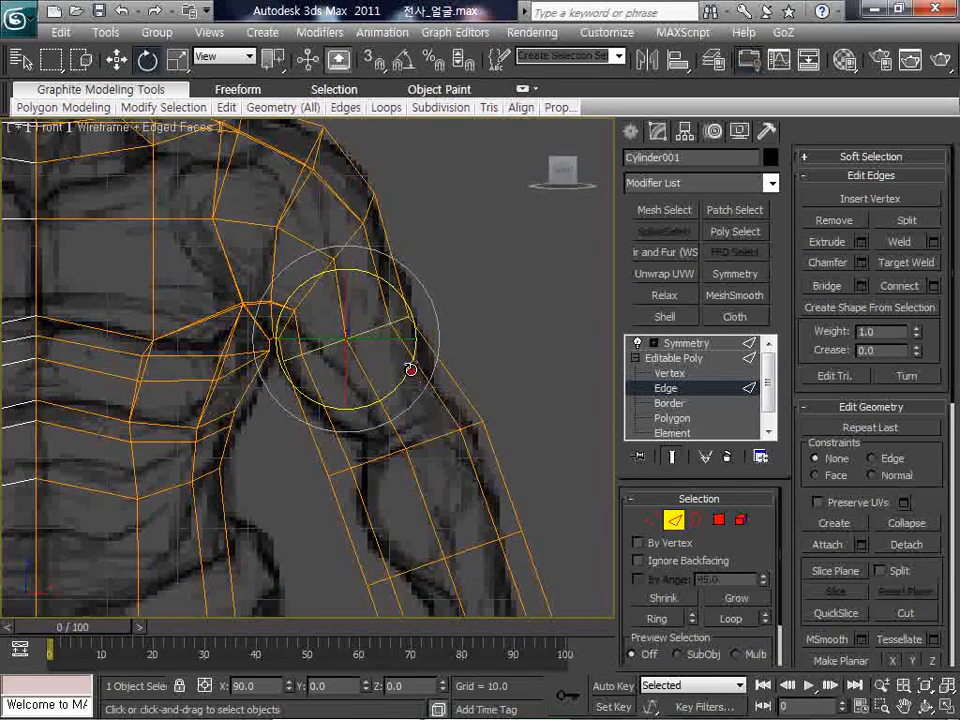
Select the row of vertices across the elbow and scale it narrower toward the sketched outline
left_click(653, 525)
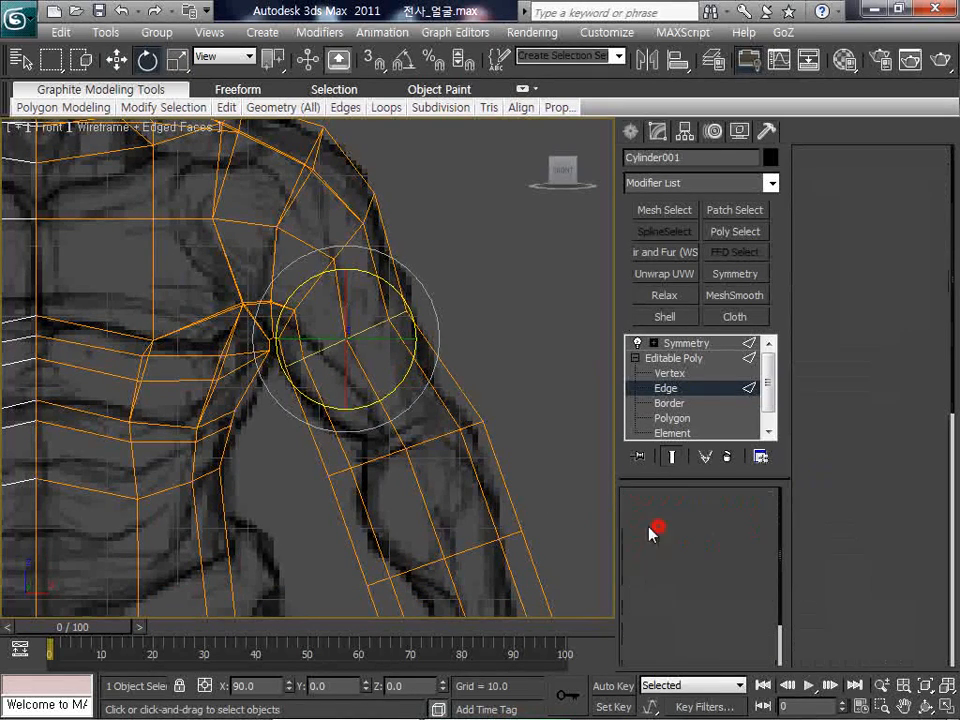
middle_click_drag(525, 479, 503, 419)
left_click_drag(503, 419, 389, 355)
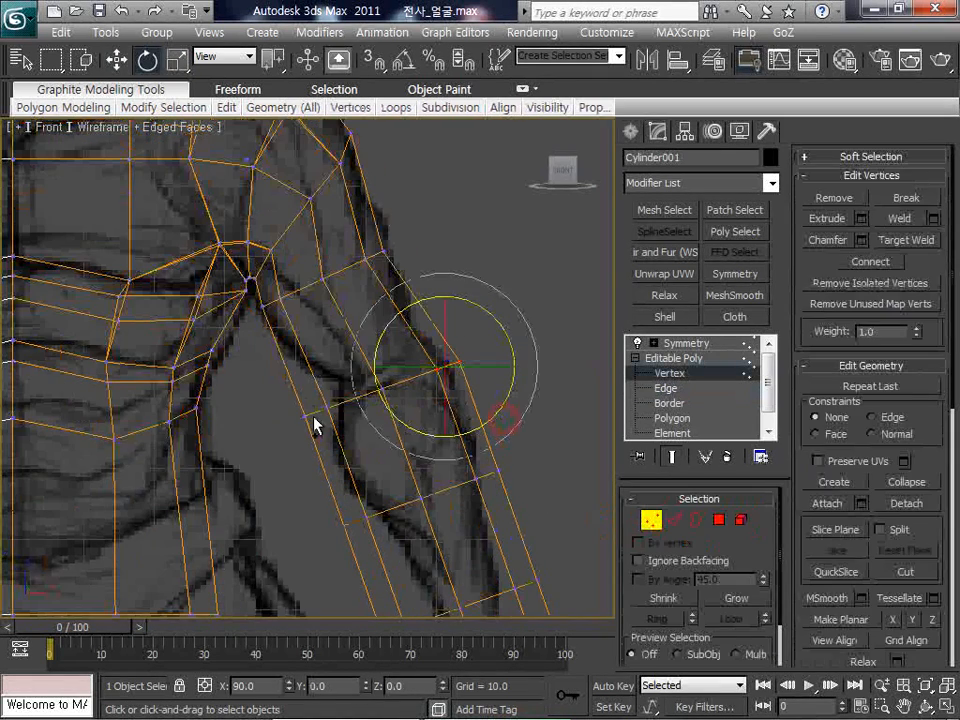
key("r")
left_click_drag(314, 418, 396, 441)
left_click_drag(474, 394, 376, 318)
left_click_drag(305, 433, 387, 470)
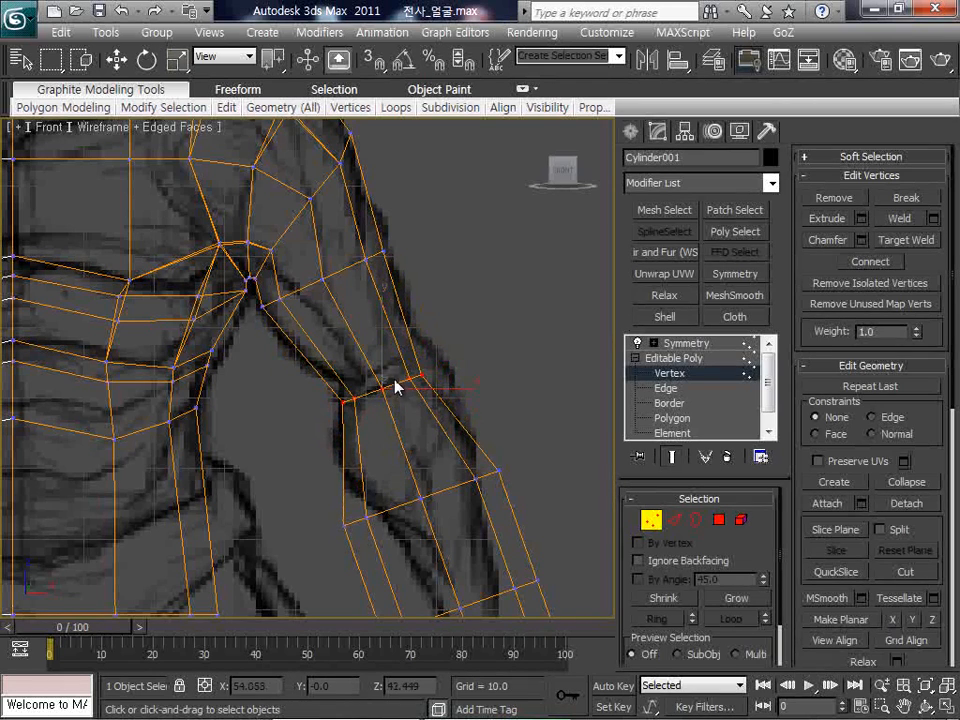
Move the elbow vertex row up onto the sketched elbow and rotate it to match the crease
key("w")
left_click_drag(400, 368, 443, 333)
key("e")
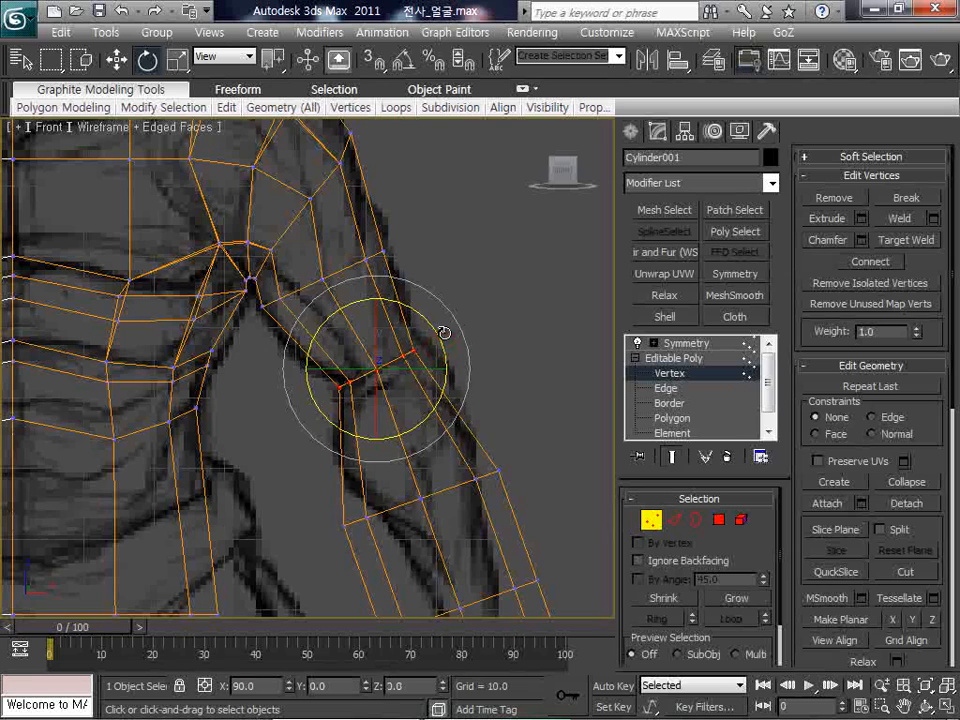
left_click_drag(416, 234, 347, 273)
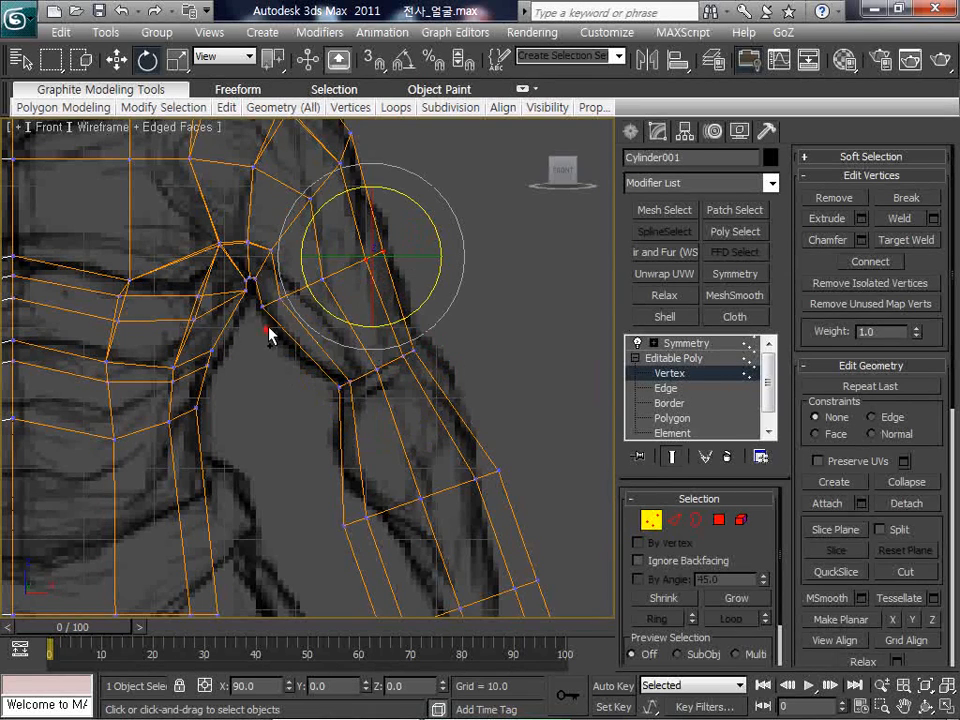
left_click_drag(289, 277, 288, 277)
Select the vertex row across the upper forearm, scale it narrower and move it up within the sketched forearm
middle_click_drag(302, 402, 300, 315)
left_click_drag(300, 379, 497, 440)
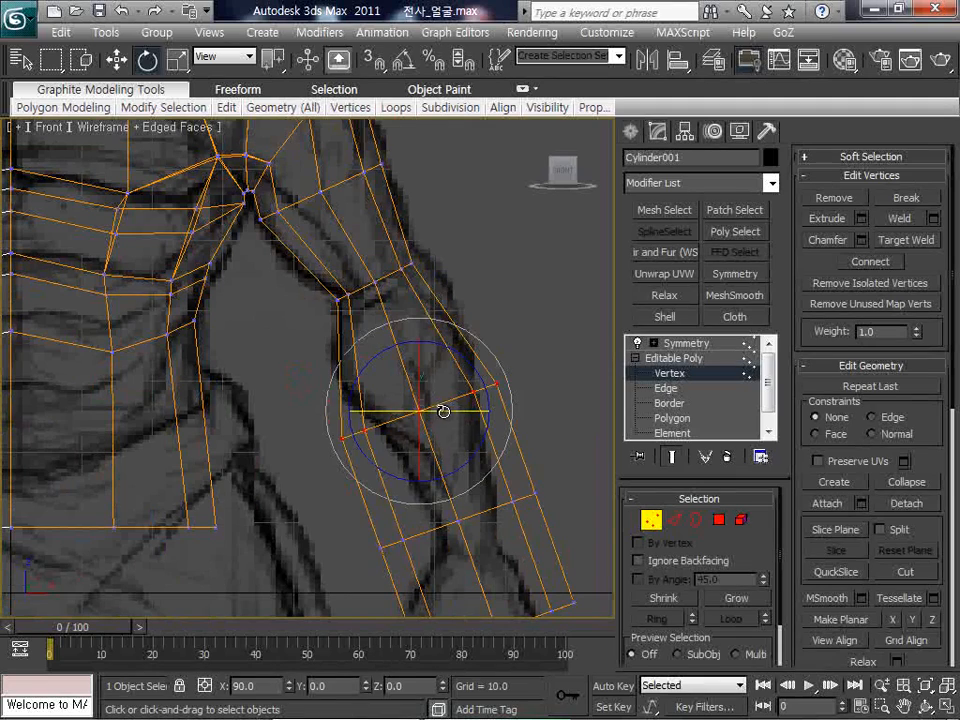
key("r")
left_click_drag(432, 401, 432, 437)
key("q")
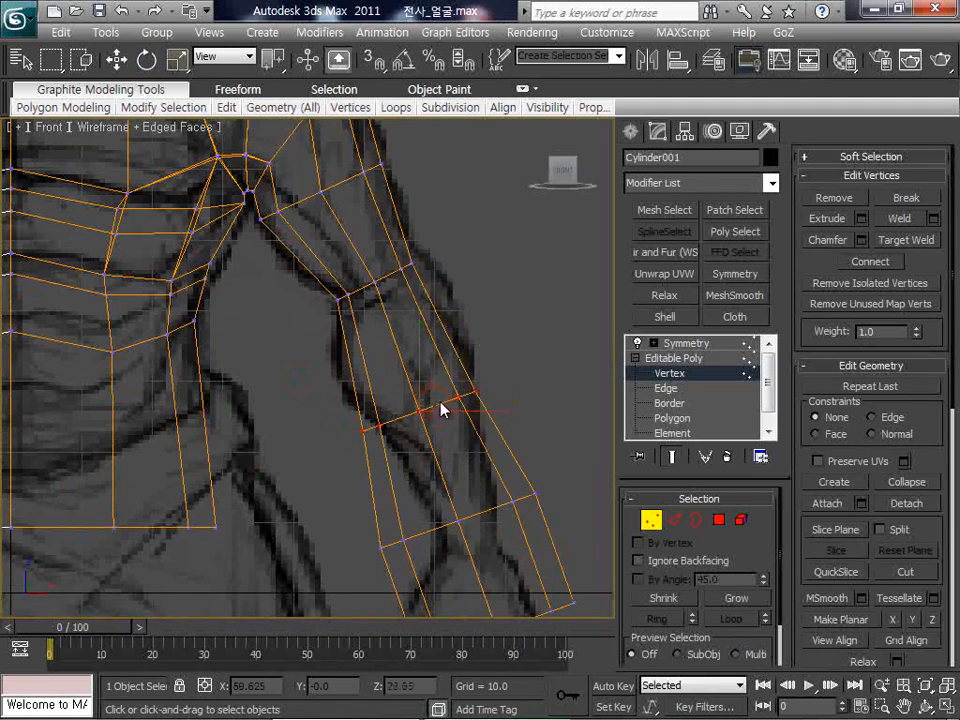
key("w")
left_click_drag(446, 381, 429, 326)
Shrink the lower forearm vertex row to wrist width and move it onto the sketched wrist
middle_click_drag(438, 333, 437, 257)
middle_click_drag(426, 421, 410, 367)
left_click_drag(515, 442, 510, 436)
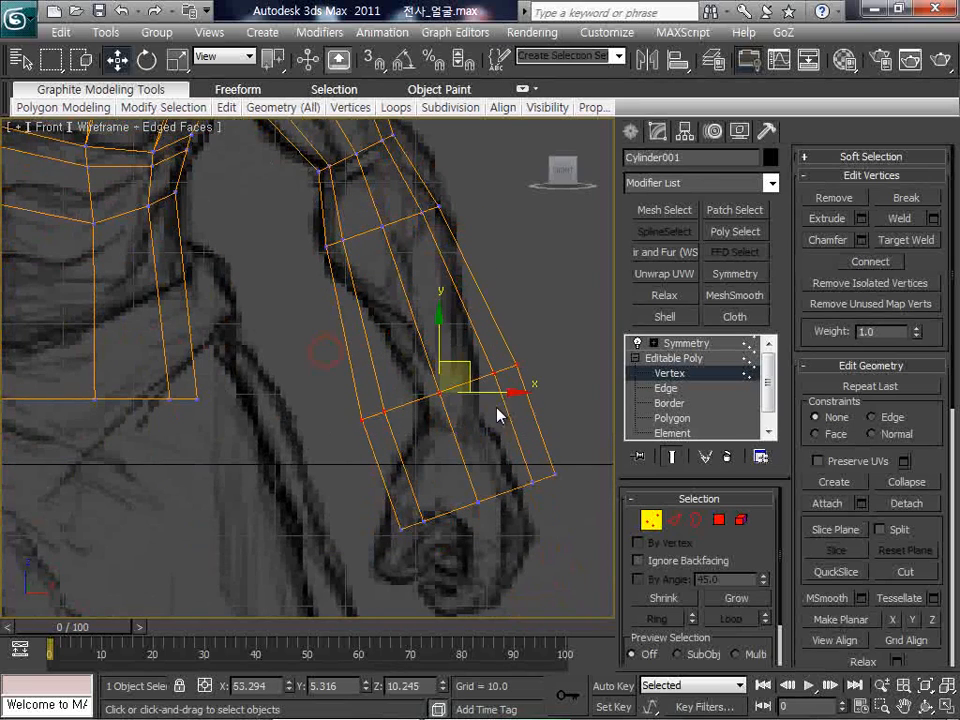
key("e")
left_click_drag(472, 374, 454, 535)
key("w")
key("e")
key("r")
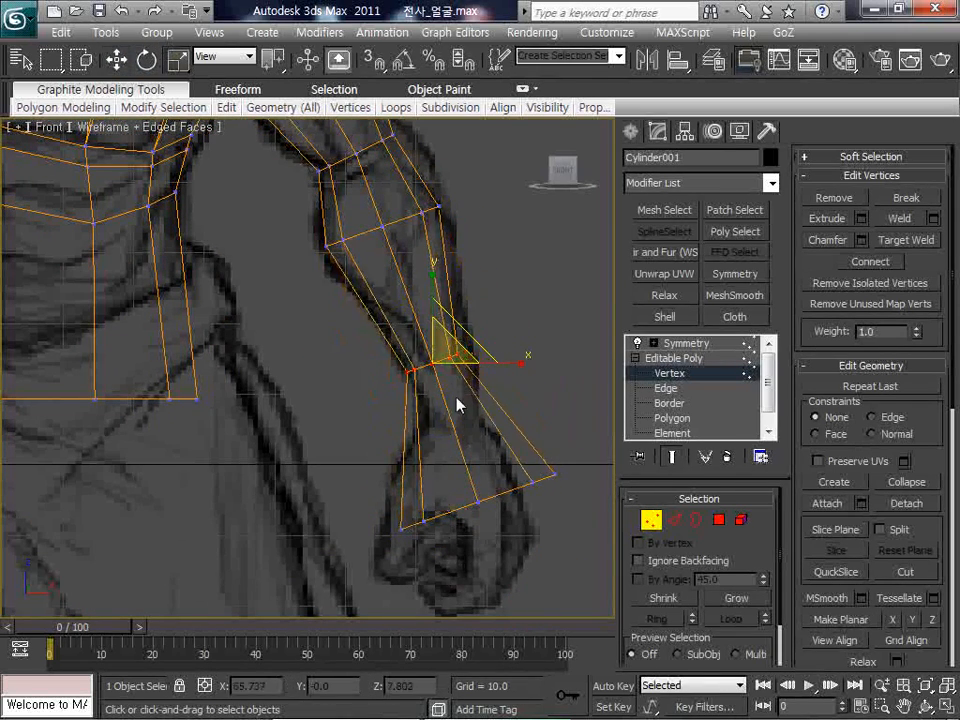
key("w")
left_click_drag(463, 333, 482, 386)
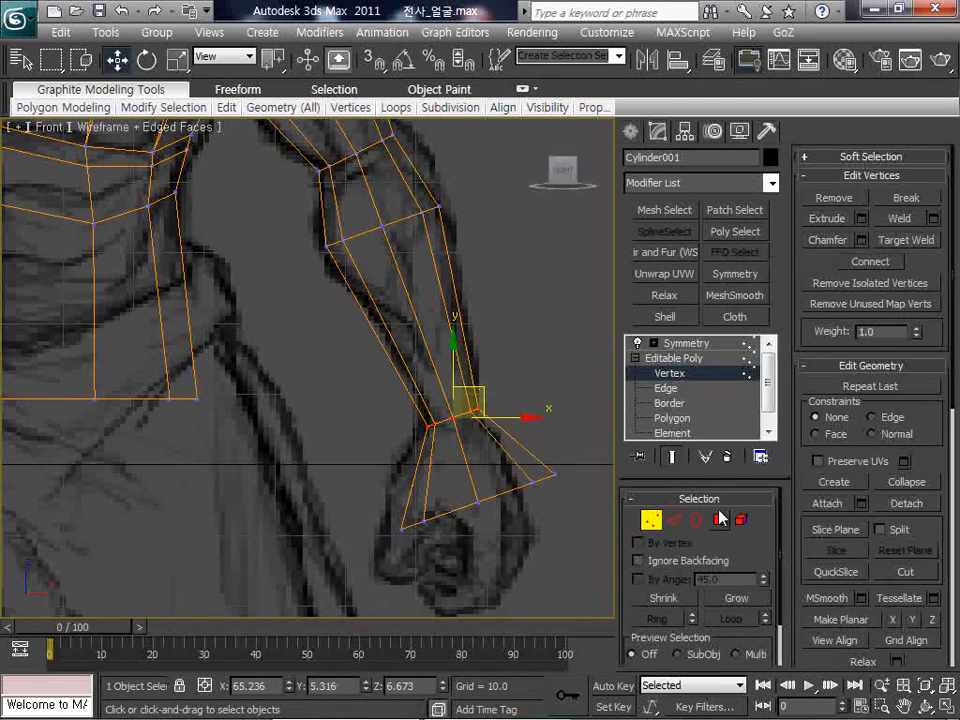
Delete the arm polygons beyond the wrist
left_click(720, 518)
left_click_drag(546, 553, 399, 475)
key("Delete")
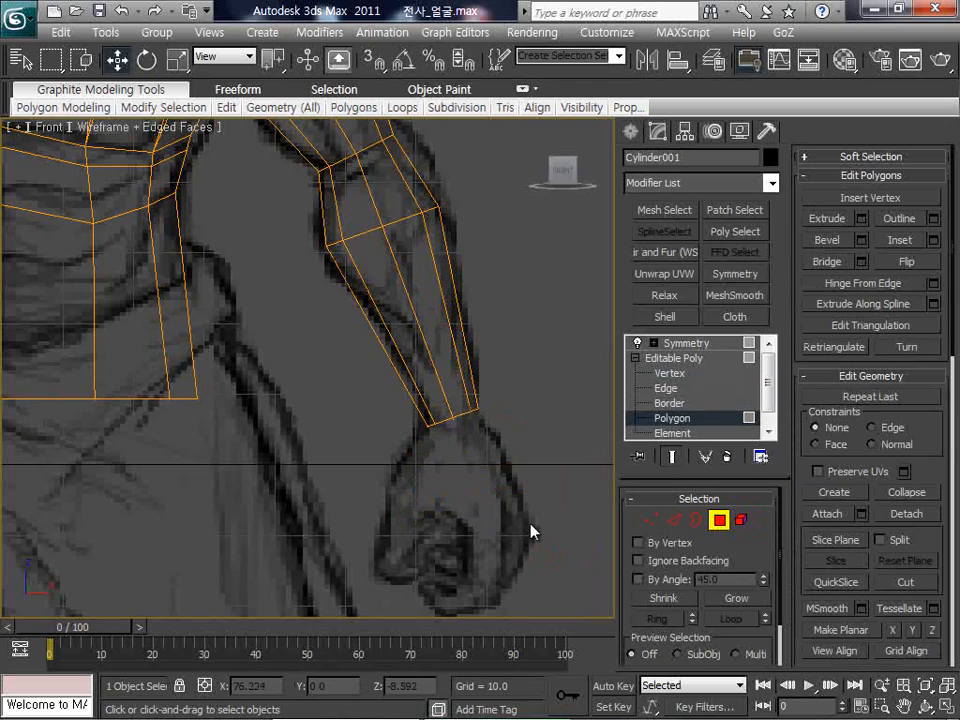
Connect the lengthwise forearm edges with a new edge loop and scale it up to fill the sketched forearm
middle_click_drag(440, 268, 484, 443)
left_click(671, 517)
scroll(483, 443, "up", 3)
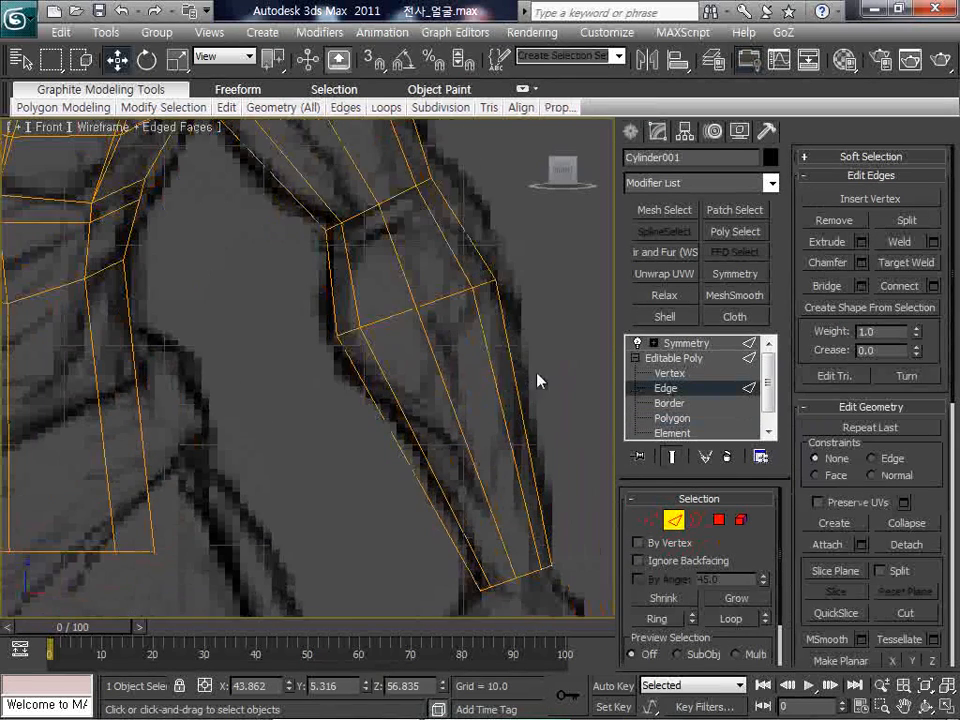
left_click(418, 443)
right_click(418, 443)
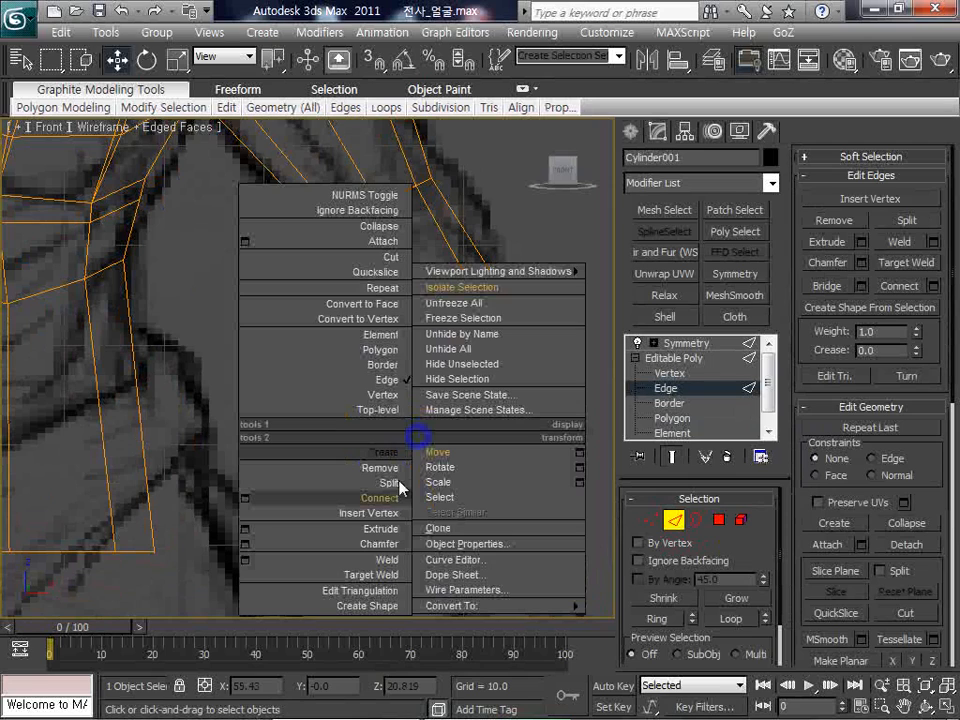
left_click(440, 467)
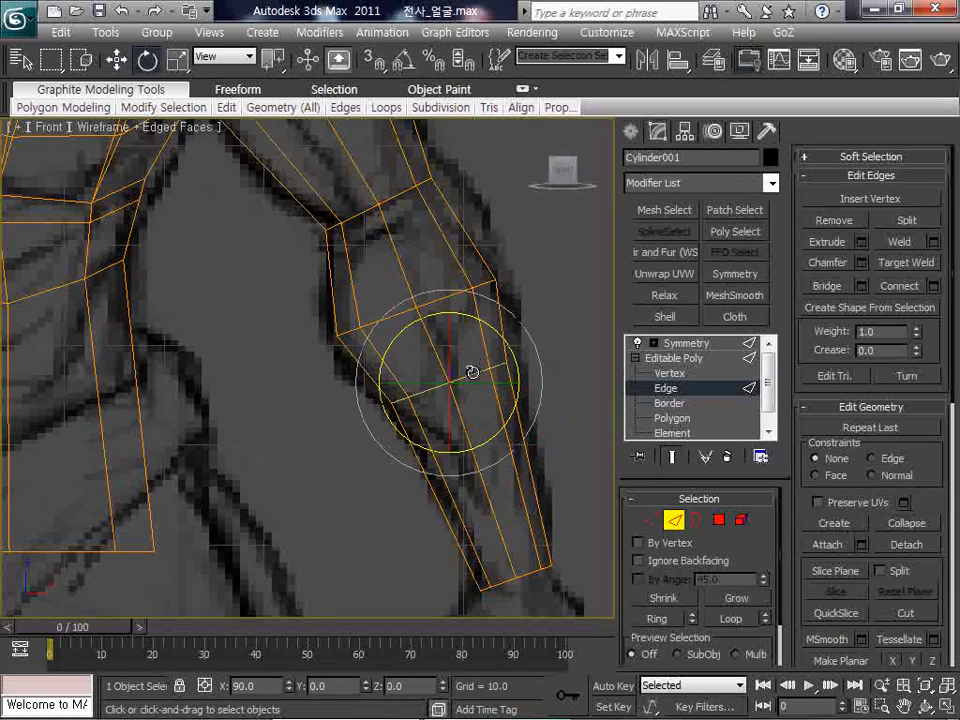
key("w")
key("r")
left_click_drag(468, 373, 473, 355)
Connect the lengthwise upper-arm edges above the elbow with a new edge loop and widen it slightly
middle_click_drag(451, 237, 477, 403)
left_click_drag(454, 257, 290, 350)
left_click_drag(277, 375, 321, 322)
right_click(324, 320)
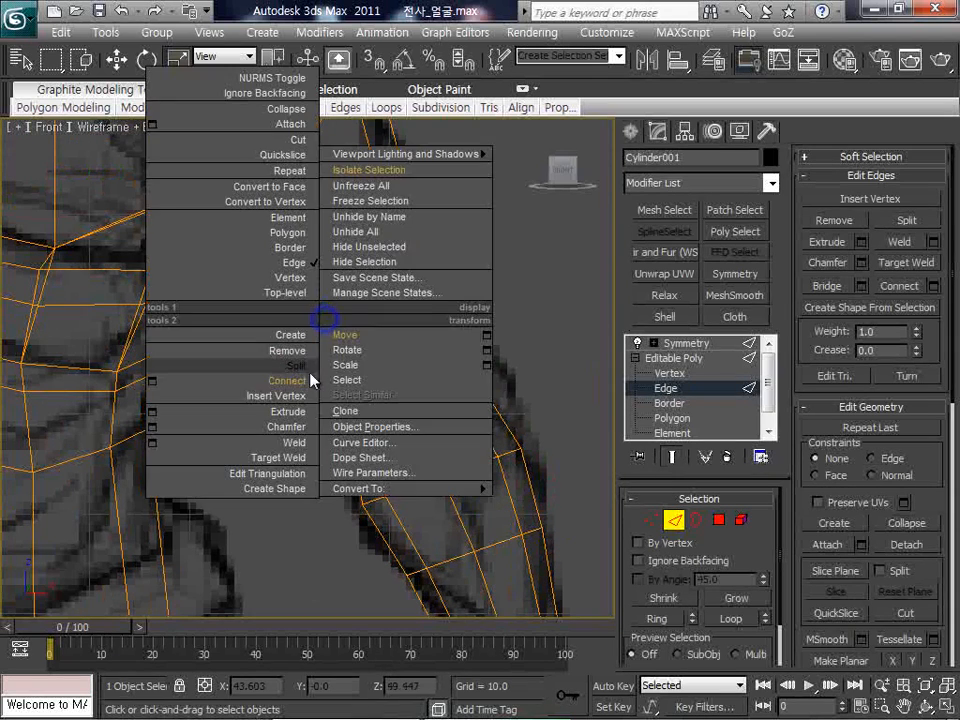
left_click(304, 379)
left_click_drag(377, 305, 390, 292)
Move the outer vertices of the upper-arm loop below the shoulder outward to the sketched contour
left_click(646, 515)
middle_click_drag(523, 341, 496, 407)
left_click_drag(348, 302, 411, 246)
key("w")
middle_click_drag(438, 271, 448, 288)
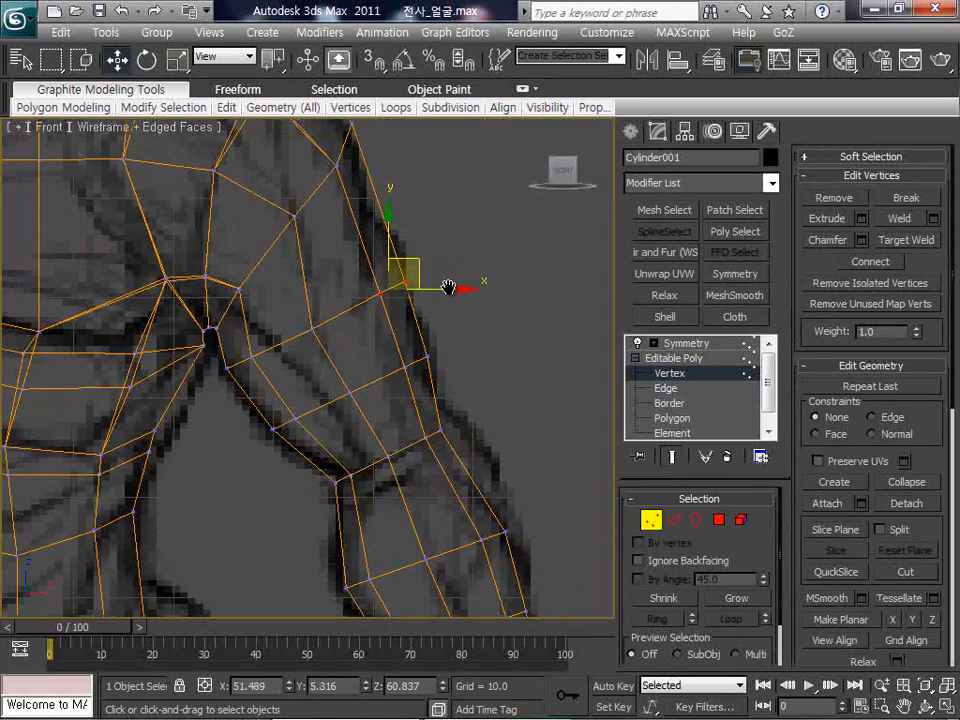
Connect the lengthwise edges just below the elbow with a new edge loop
scroll(506, 370, "down", 3)
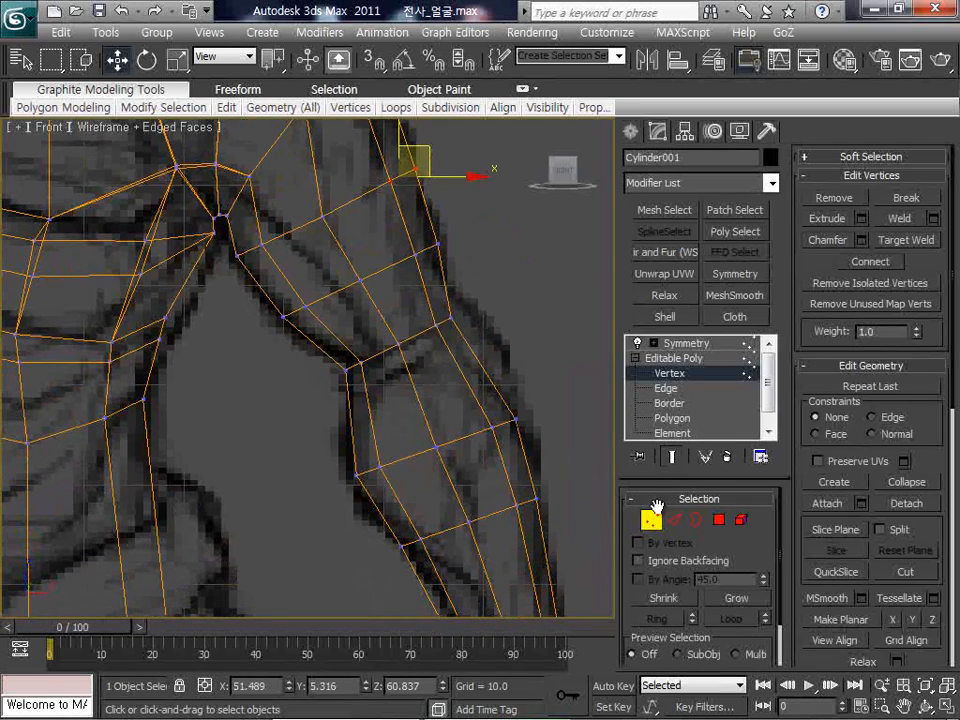
left_click(674, 519)
left_click_drag(499, 361, 429, 401)
right_click(429, 394)
left_click(392, 455)
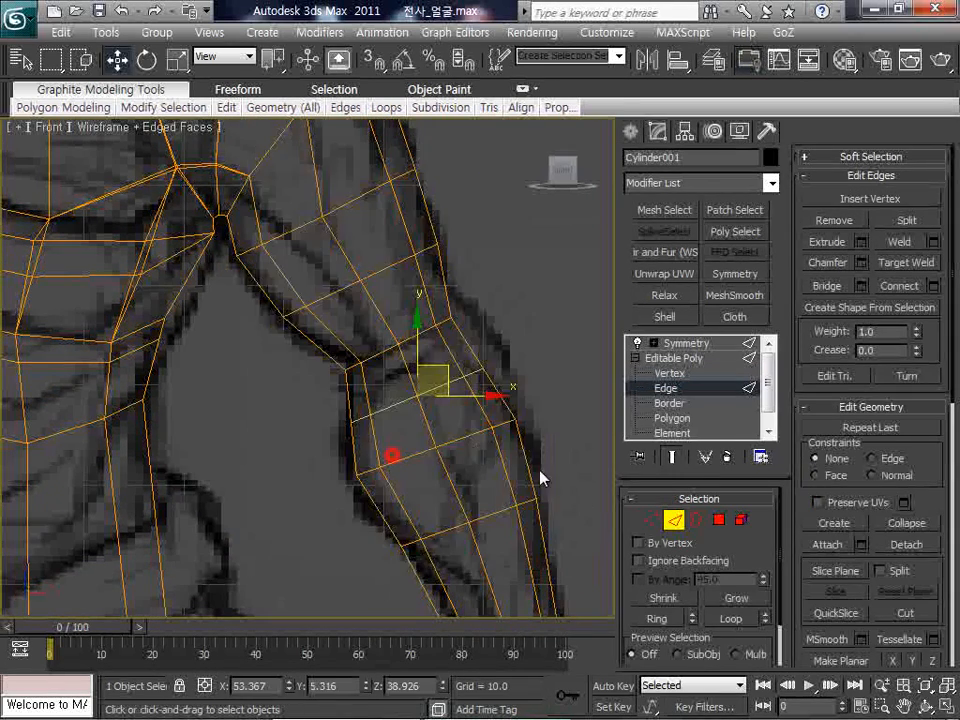
Move the outer vertices of the new loop below the elbow outward to match the sketched contour
left_click(649, 521)
left_click_drag(505, 347, 462, 390)
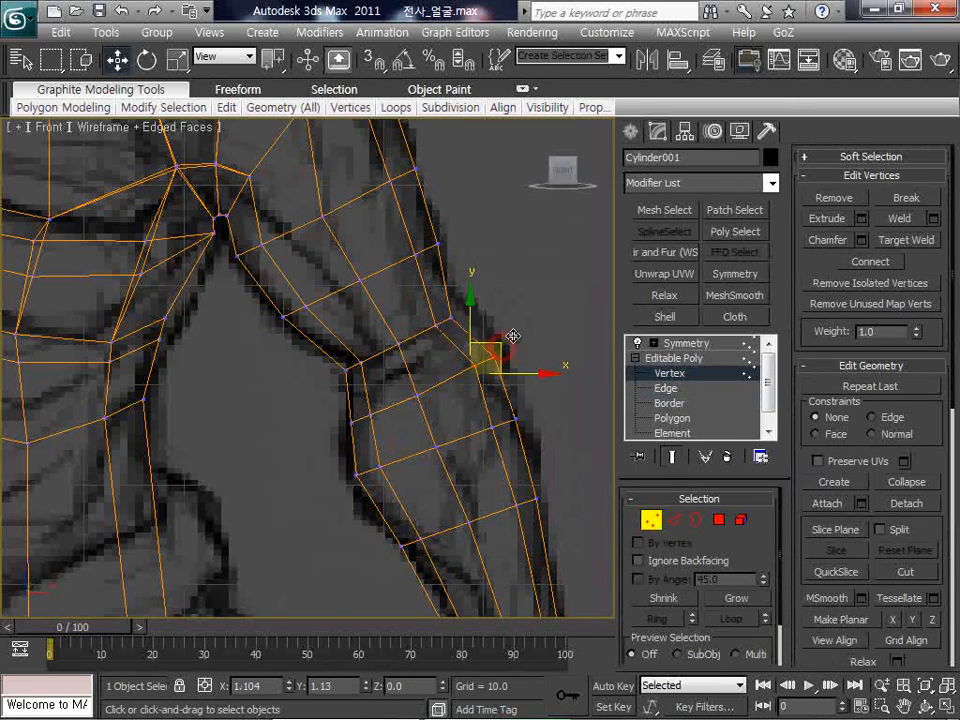
left_click_drag(512, 336, 514, 336)
scroll(512, 340, "down", 3)
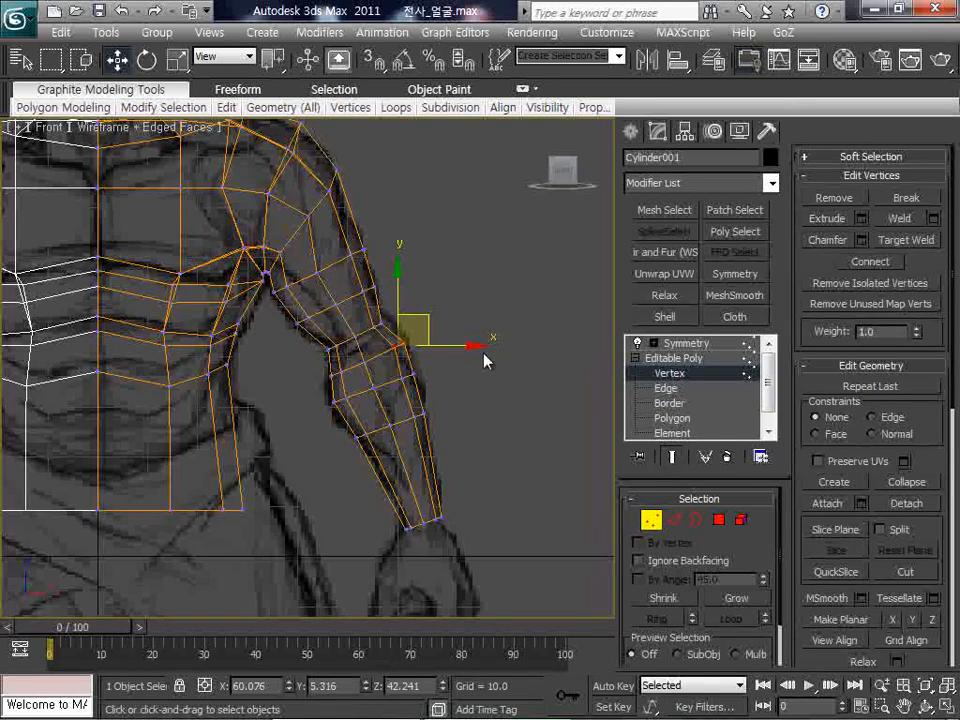
Switch the front view to shaded display and raise the vertex on the front of the shoulder slightly
scroll(485, 359, "down", 4)
scroll(420, 326, "up", 5)
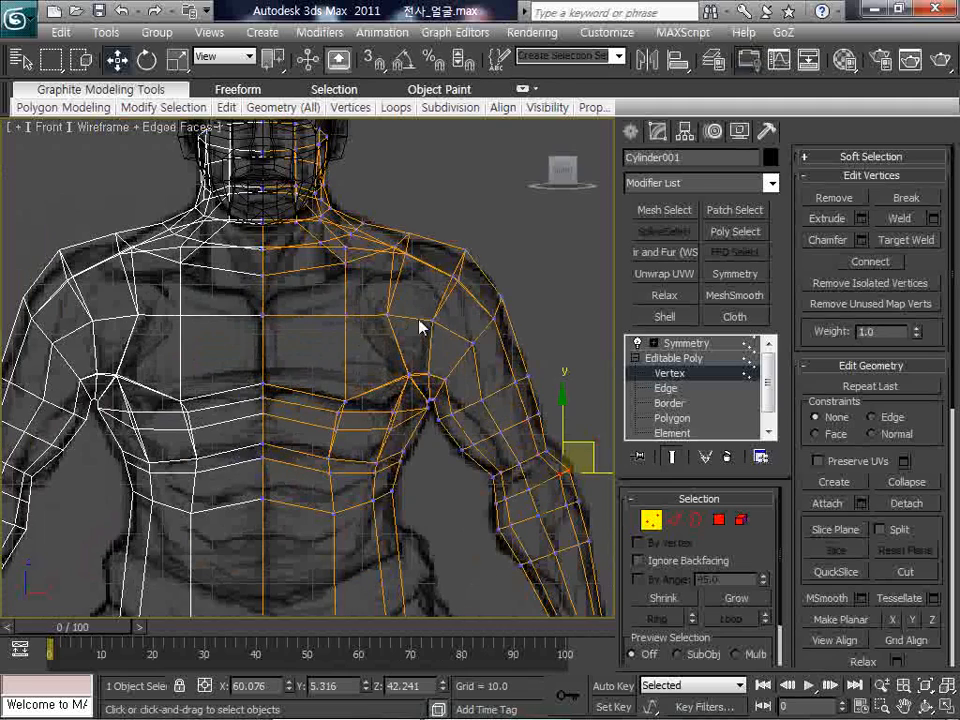
middle_click_drag(437, 331, 433, 349)
key("F3")
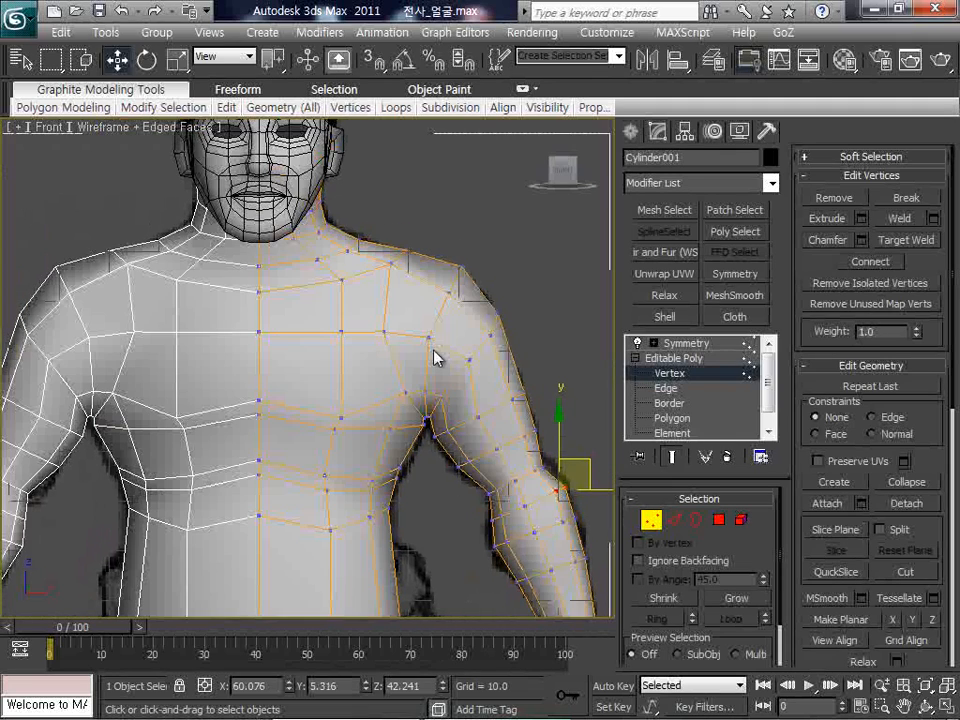
left_click_drag(459, 304, 459, 268)
left_click(451, 288)
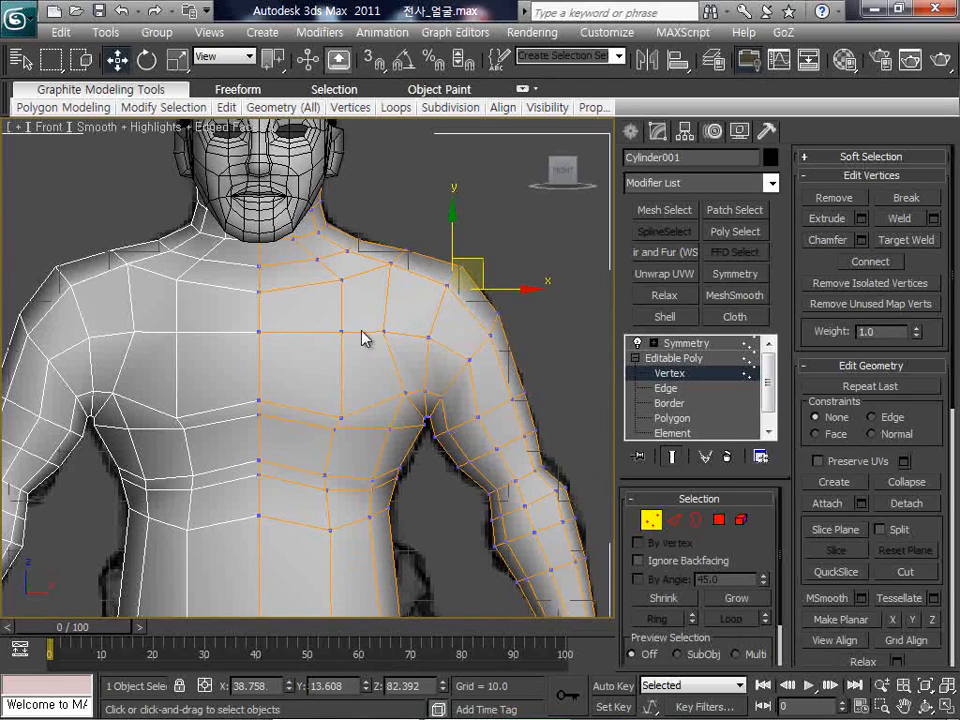
Lower the row of mid-chest vertices from the centerline toward the armpit and nudge the front shoulder vertex
left_click(258, 288)
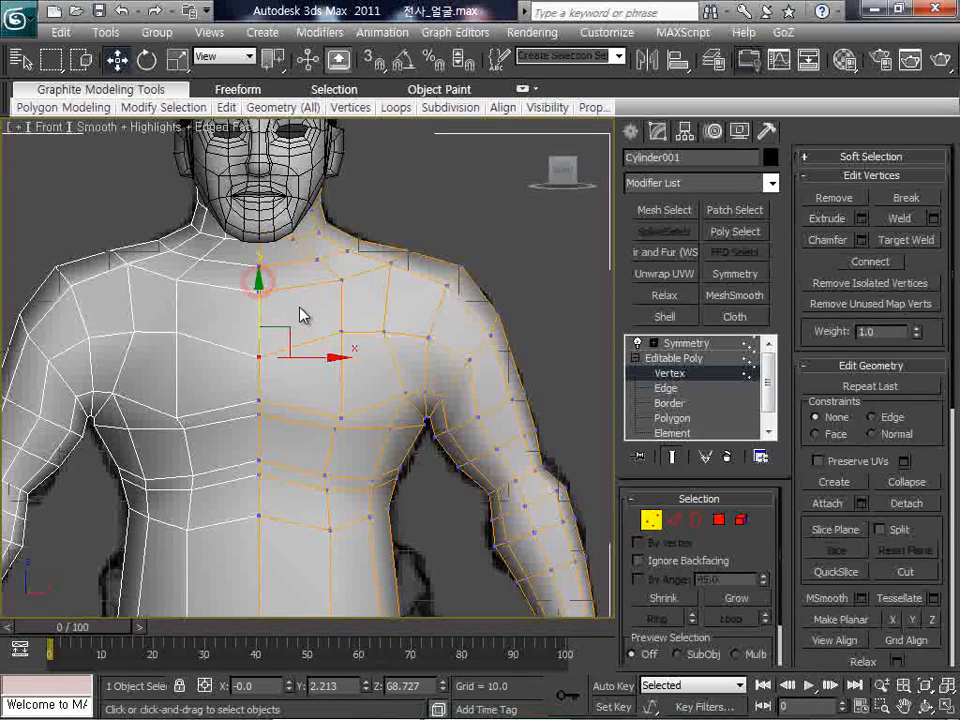
left_click_drag(313, 315, 370, 355)
left_click_drag(343, 291, 341, 312)
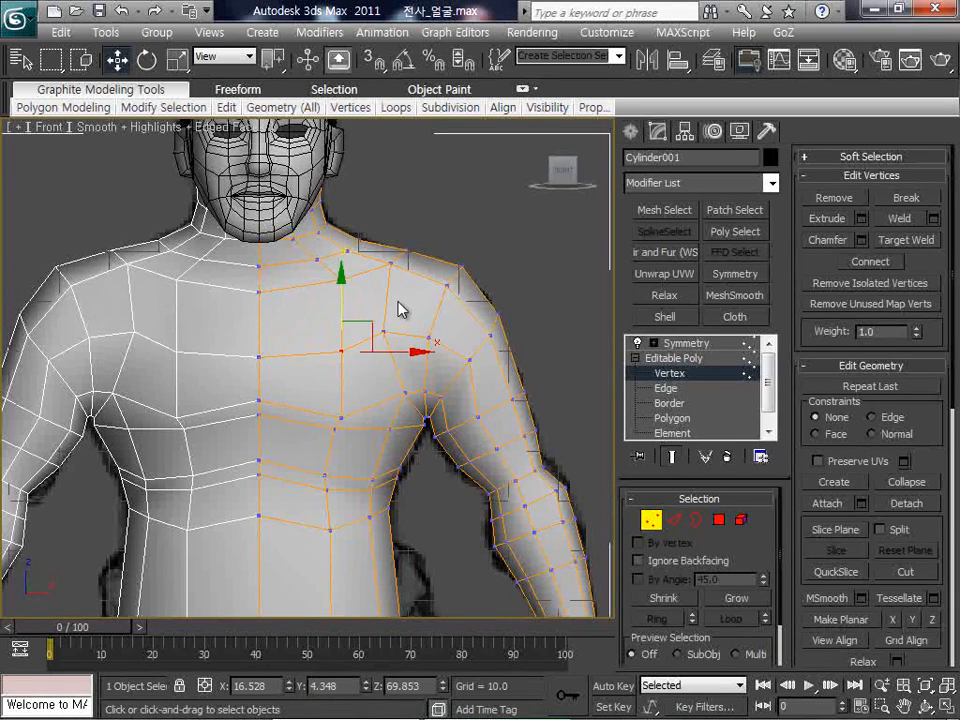
mouse_move(399, 302)
left_mouse_down()
mouse_move(375, 346)
mouse_move(407, 306)
mouse_move(411, 315)
left_mouse_up()
left_click(452, 323)
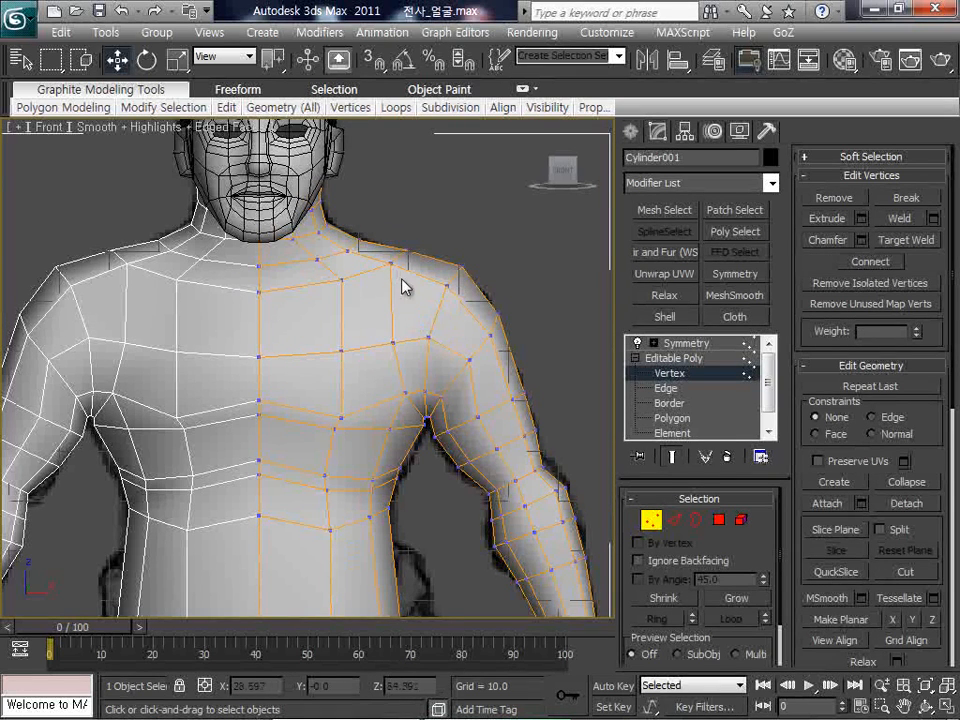
left_click_drag(440, 275, 471, 251)
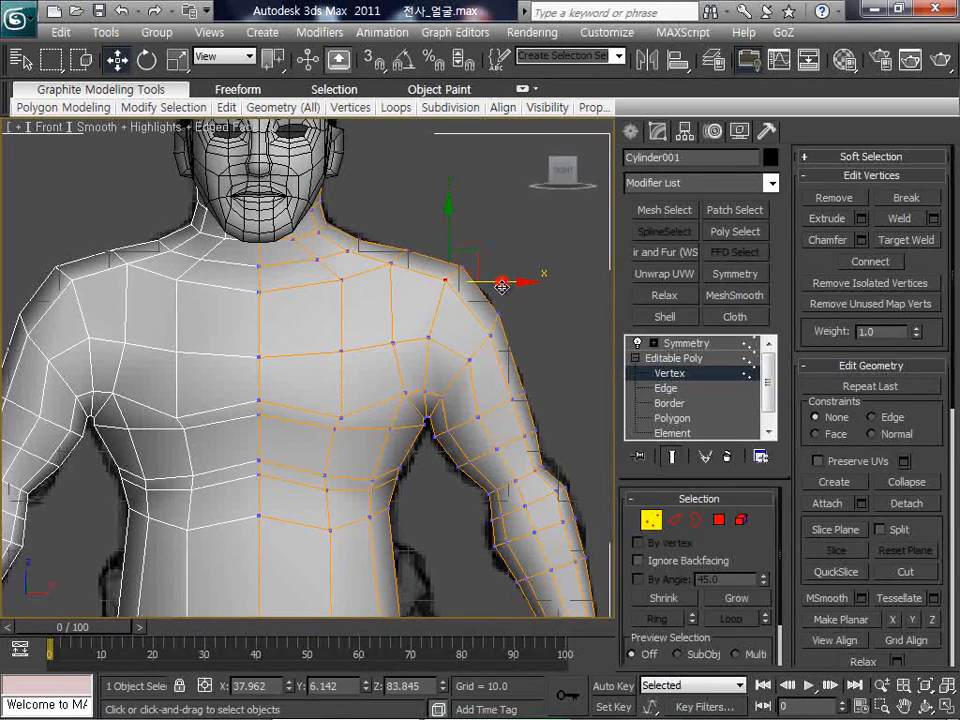
Nudge the inner and outer front vertices of the forearm loop below the elbow to refine its contour
middle_click_drag(503, 283, 493, 249)
scroll(490, 260, "down", 2)
scroll(472, 294, "up", 2)
middle_click_drag(483, 330, 401, 251)
scroll(401, 253, "up", 1)
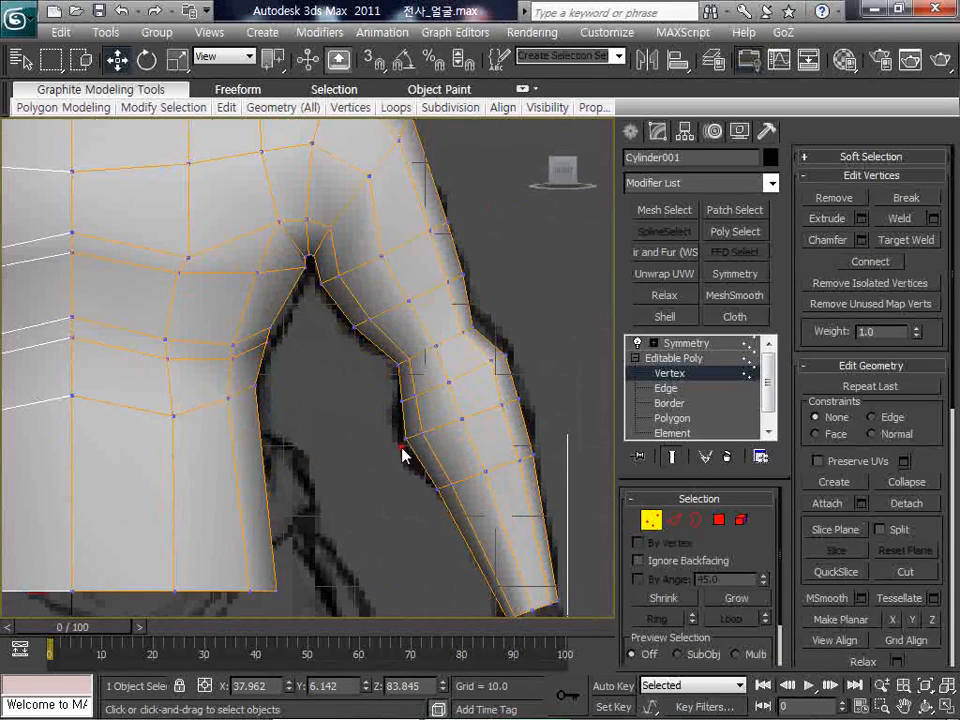
left_click_drag(401, 448, 547, 378)
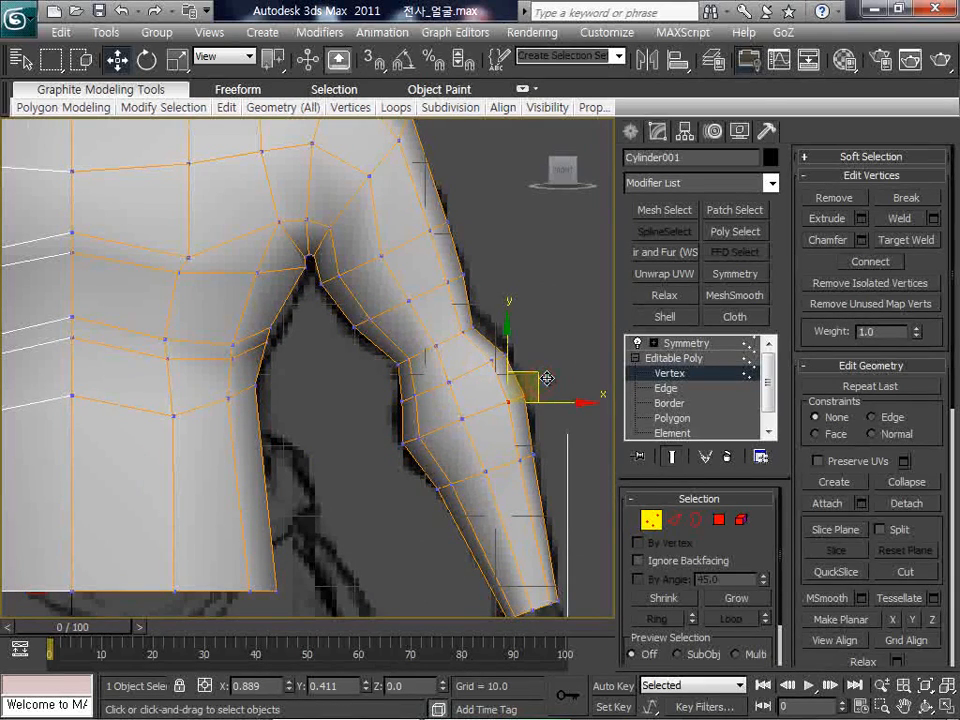
Check the torso and arms against the sketch, leave vertex editing and maximize the Perspective view
middle_click_drag(547, 378, 540, 350)
scroll(439, 339, "down", 3)
middle_click_drag(439, 339, 463, 400)
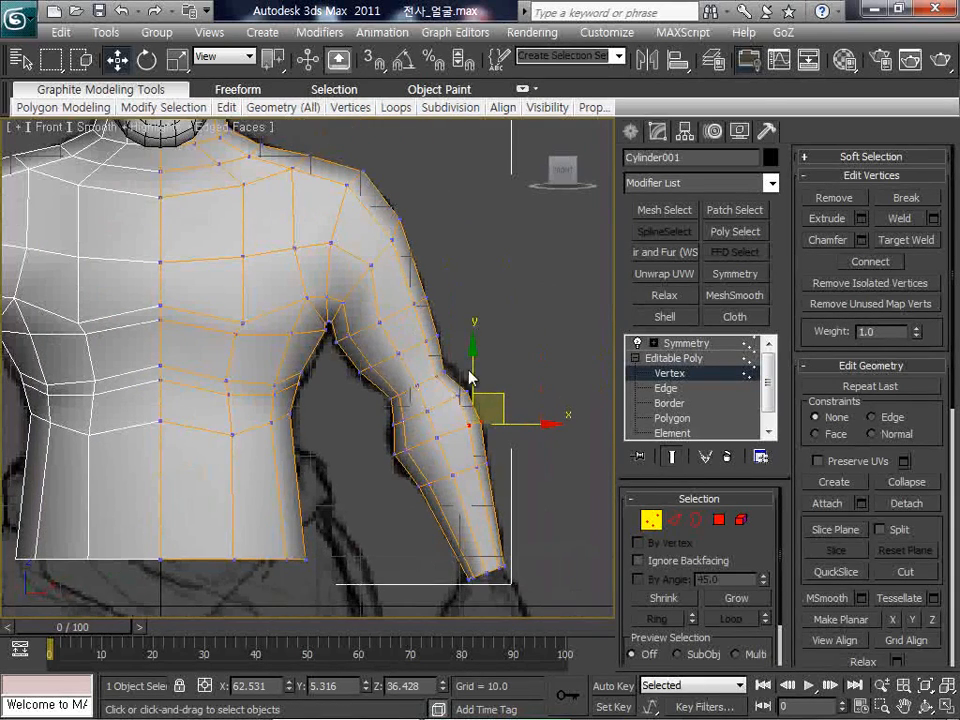
scroll(405, 373, "down", 4)
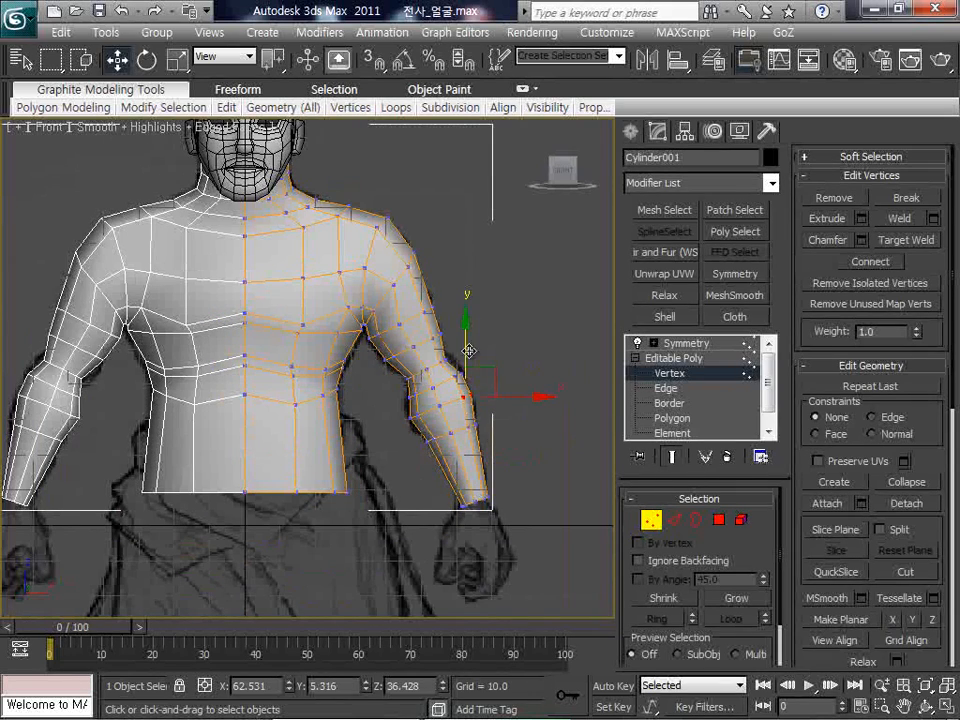
middle_click_drag(446, 467, 490, 431)
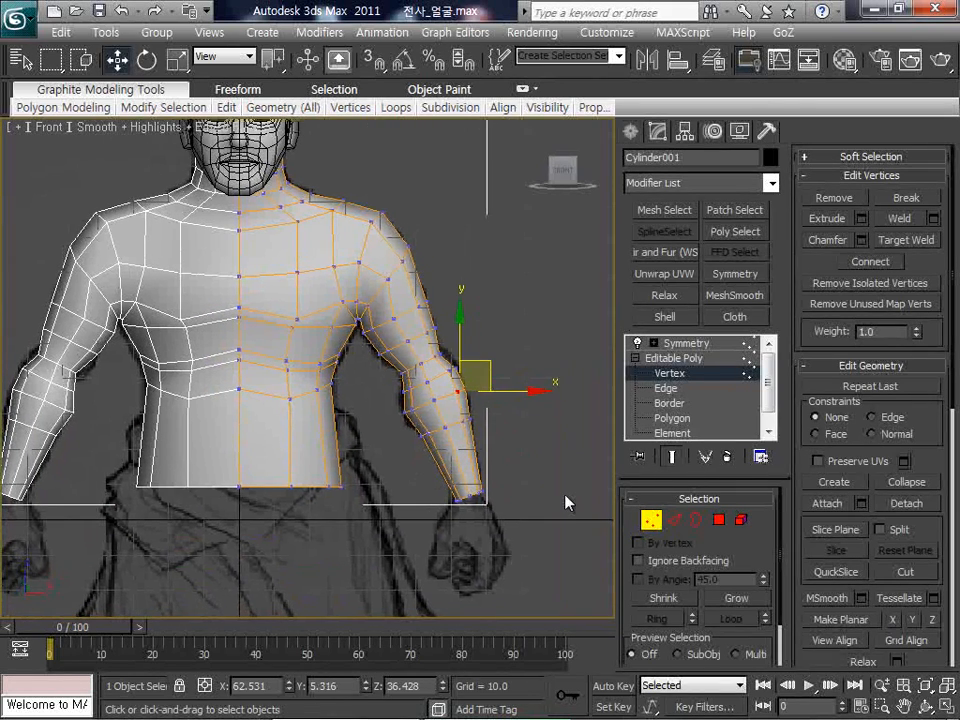
key("1")
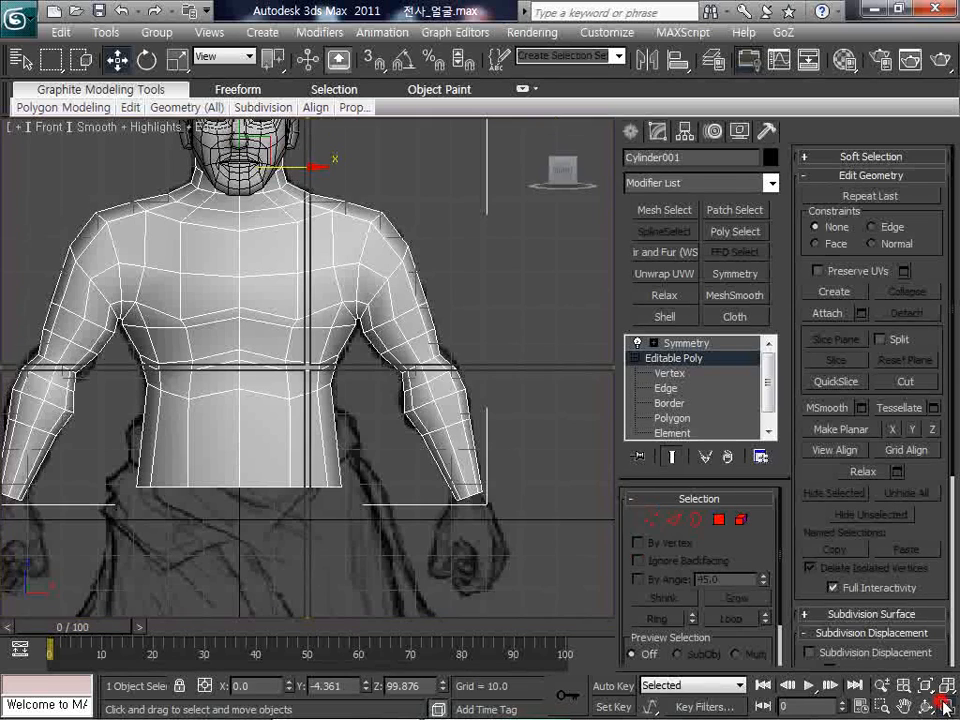
left_click(944, 707)
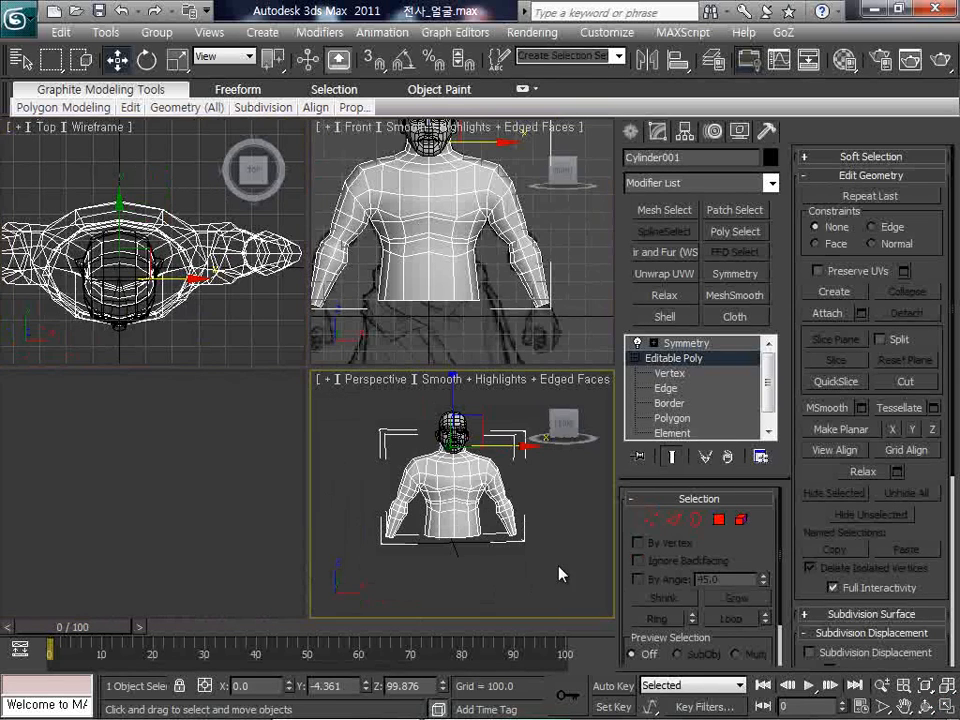
key("alt+w")
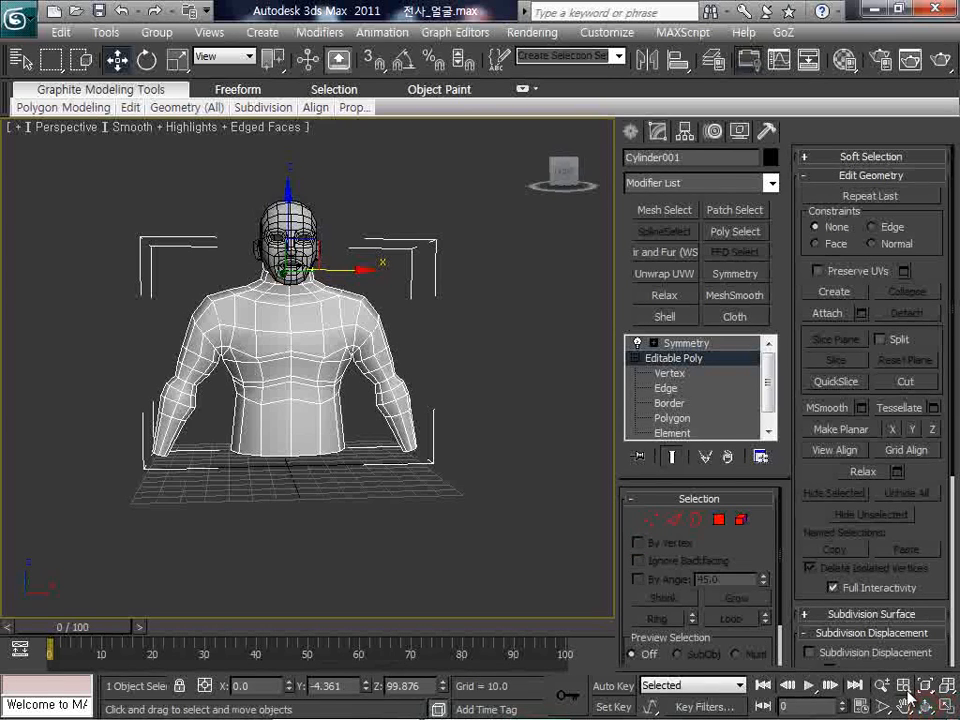
Move the three vertices at the back of the shoulder backward along the Y axis to fill out its rear contour
key("ctrl+r")
left_click_drag(353, 375, 304, 403)
scroll(290, 394, "up", 4)
scroll(310, 430, "up", 4)
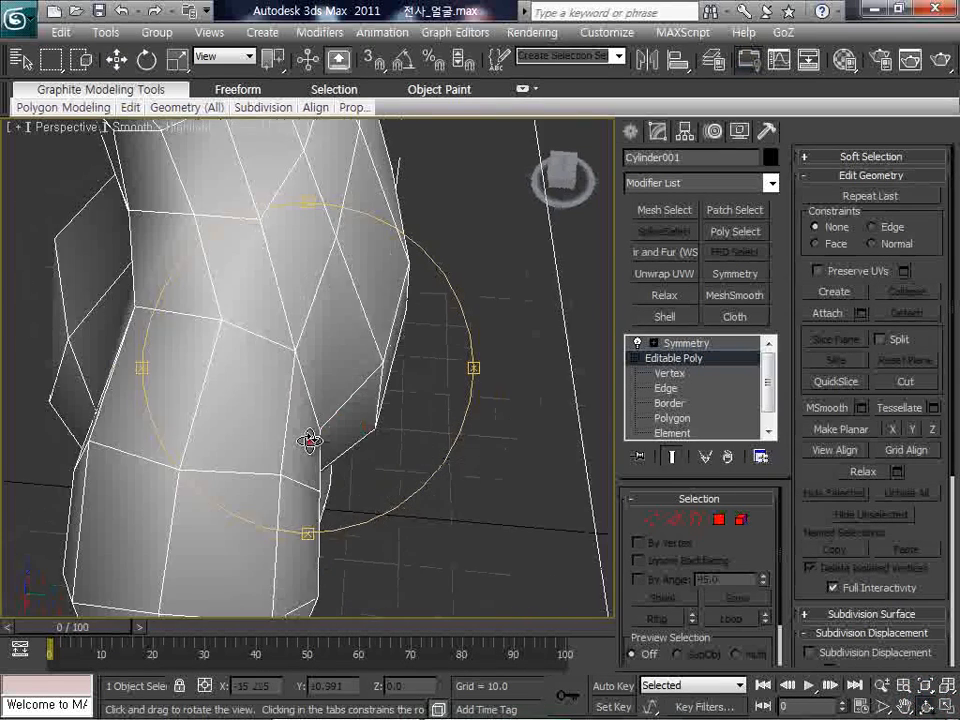
right_click(310, 446)
left_click(645, 525)
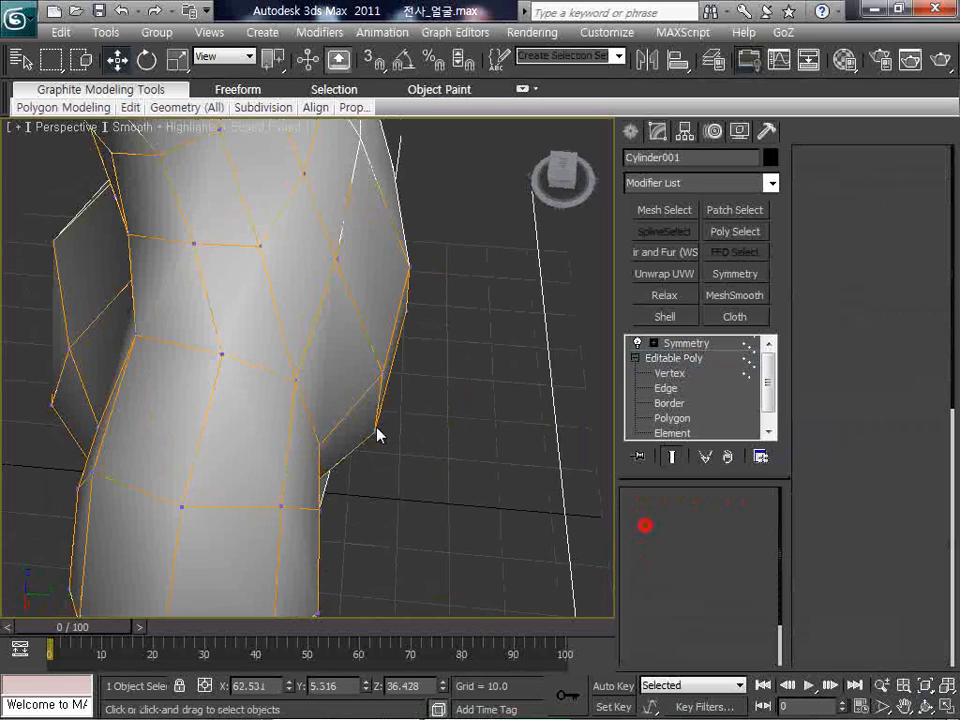
left_click(298, 380)
left_click_drag(315, 409, 381, 428)
left_click(320, 508)
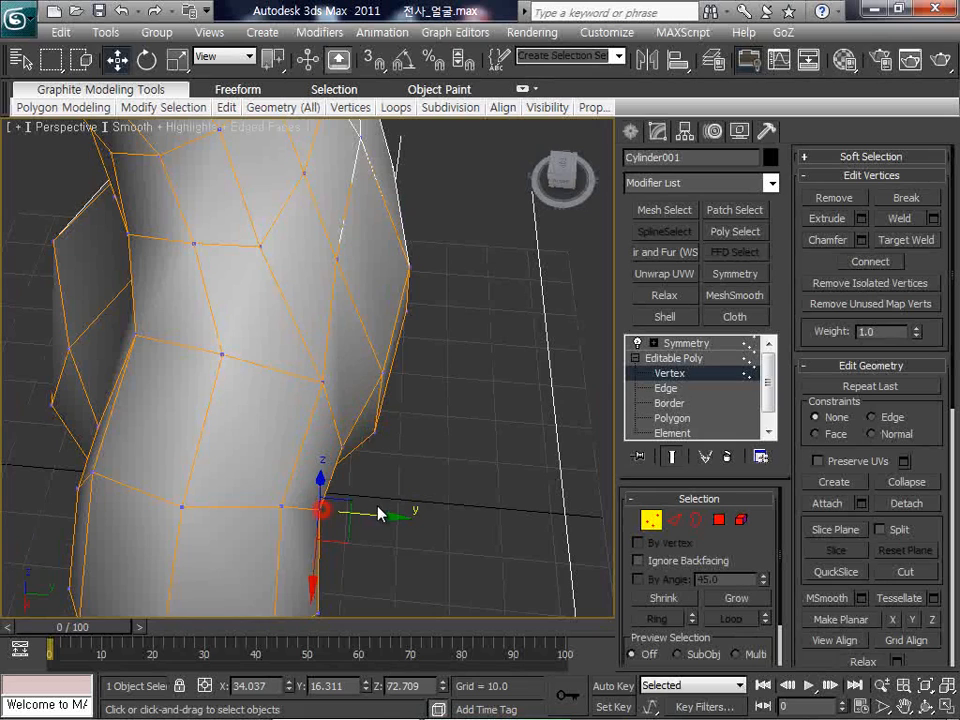
left_click_drag(378, 516, 420, 499)
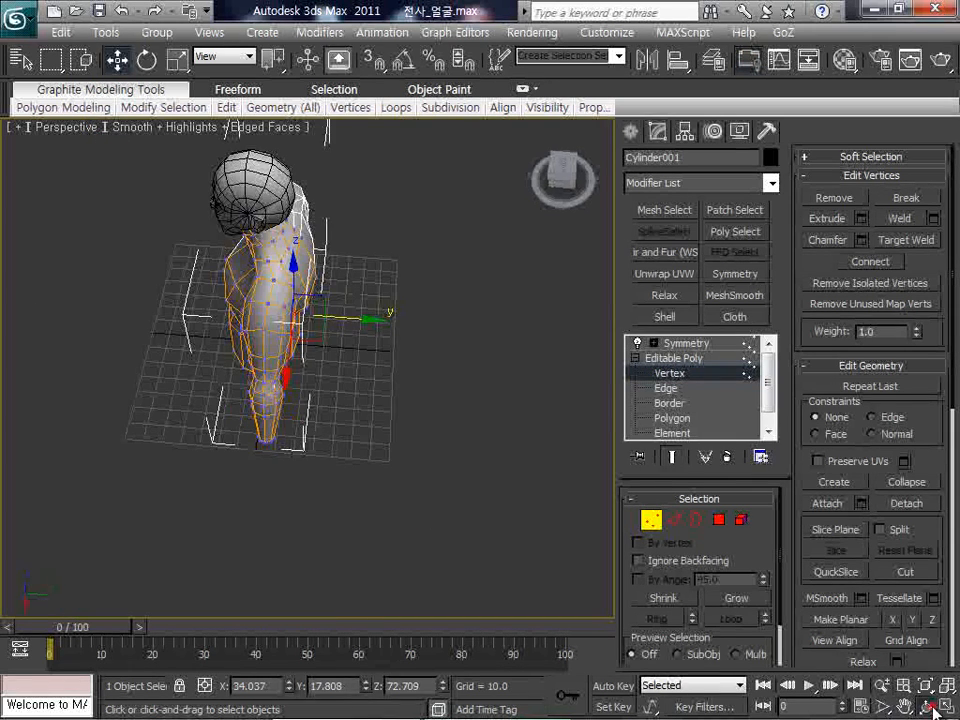
Examine the shape of the arm and elbow from the side, back and front in the Perspective view
left_click(930, 706)
left_click_drag(330, 350, 306, 332)
scroll(373, 345, "up", 5)
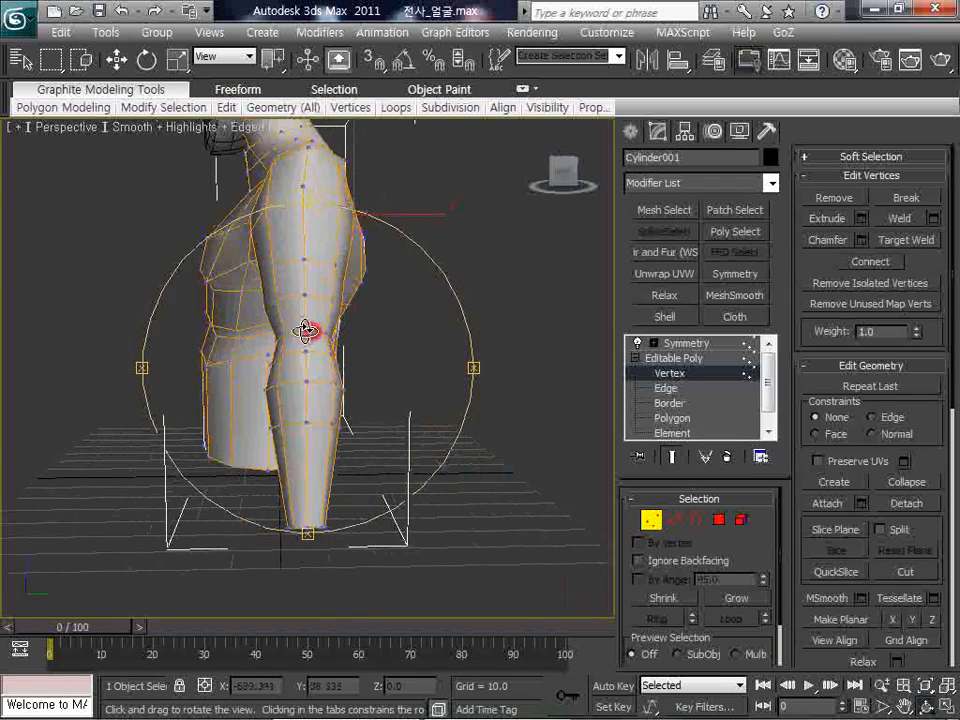
right_click(304, 331)
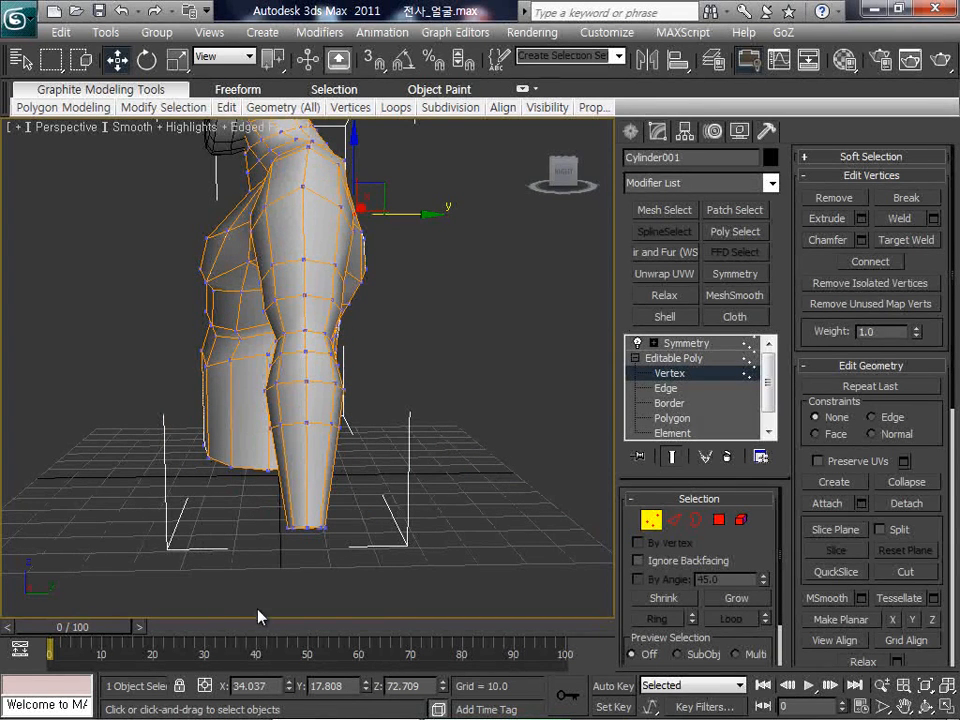
left_click(926, 706)
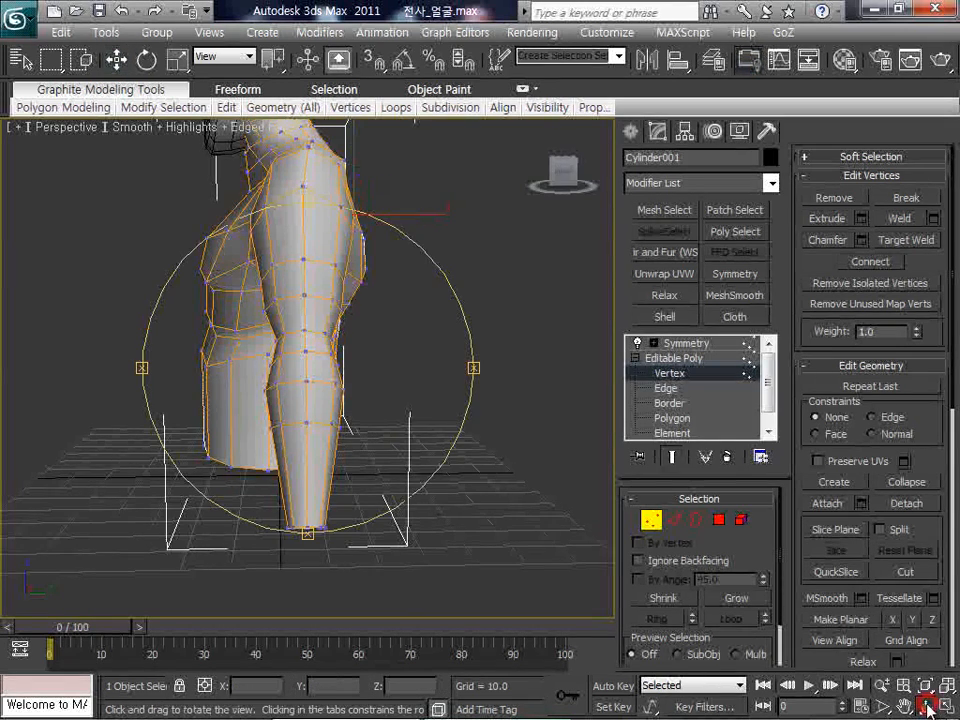
left_click_drag(411, 413, 272, 403)
middle_click_drag(272, 403, 388, 426)
scroll(388, 426, "up", 5)
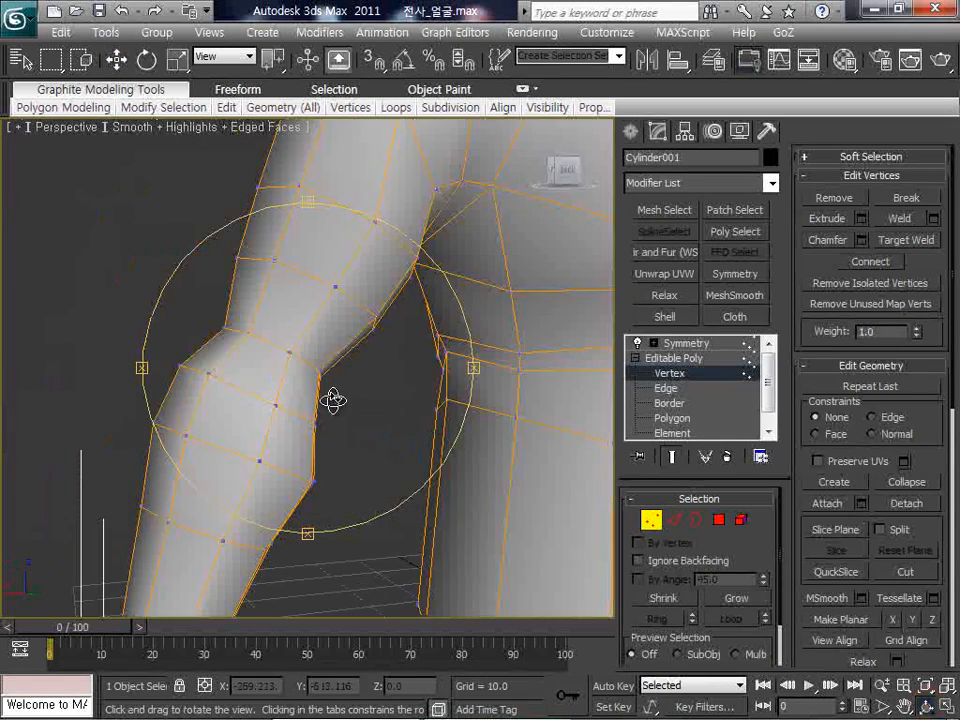
left_click_drag(332, 401, 322, 404)
middle_click_drag(322, 404, 330, 387)
scroll(330, 387, "down", 5)
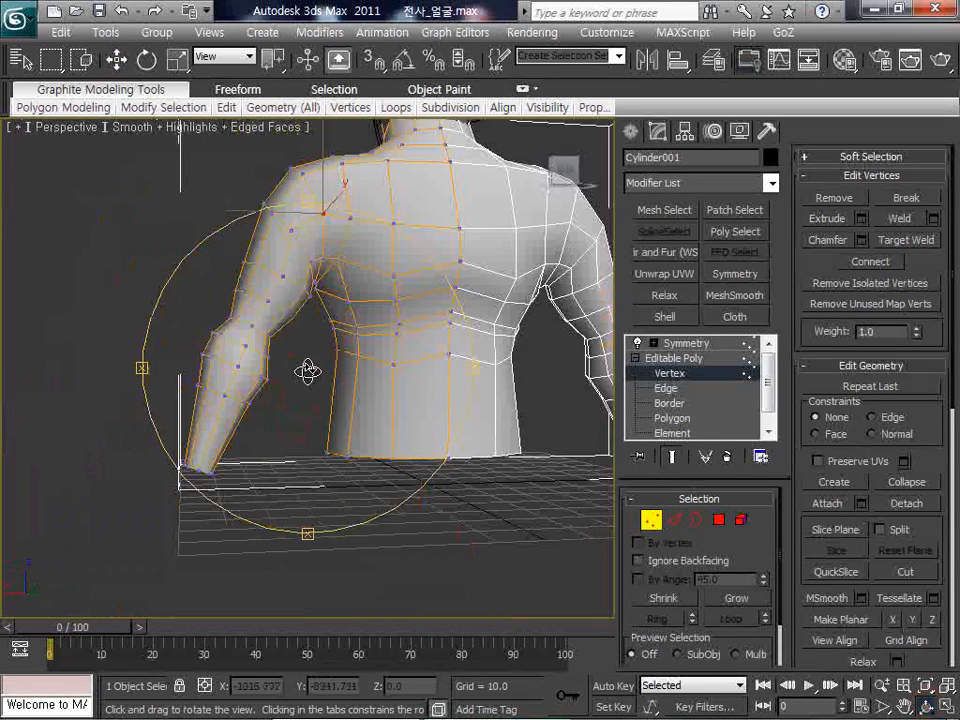
left_click_drag(308, 371, 407, 339)
scroll(407, 339, "up", 4)
middle_click_drag(407, 339, 349, 372)
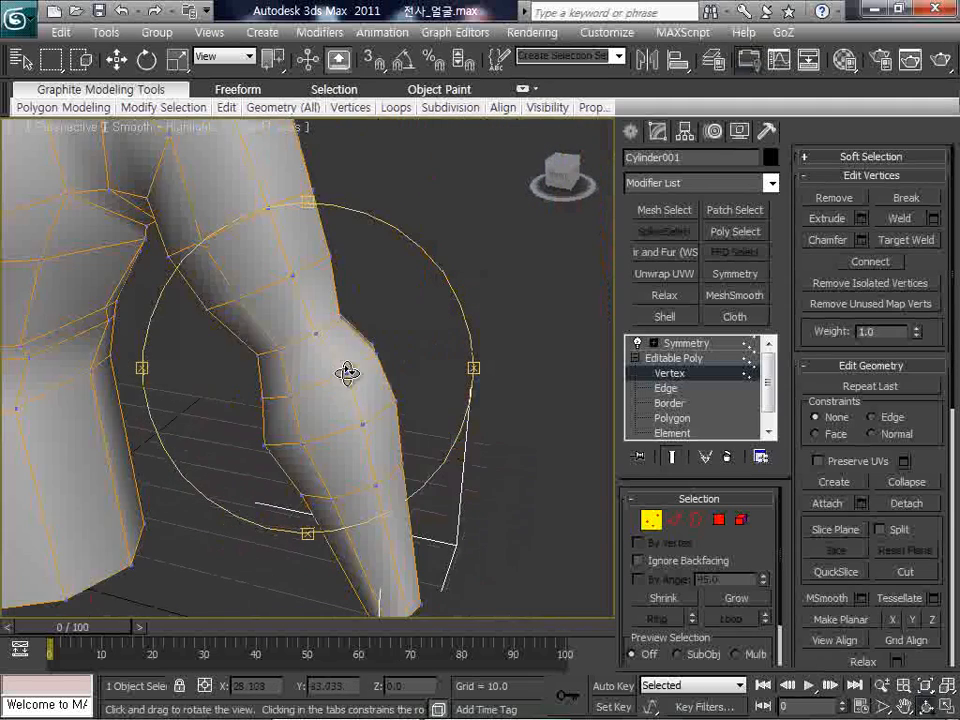
left_click_drag(349, 370, 390, 351)
middle_click_drag(379, 308, 374, 403)
left_click_drag(374, 403, 356, 386)
right_click(356, 386)
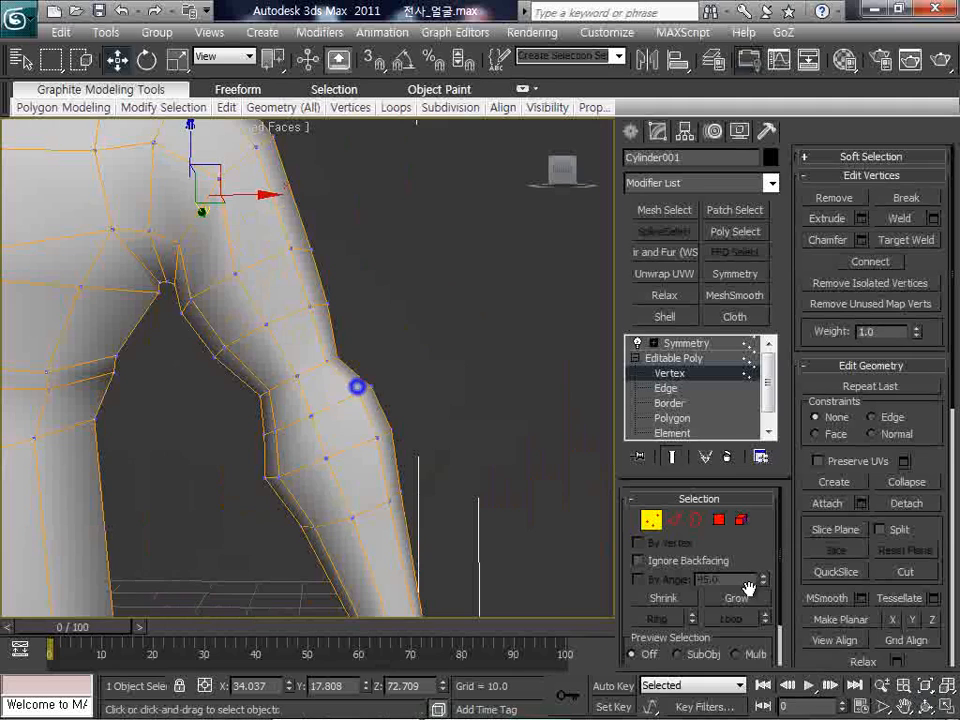
Move the edge loop just below the elbow slightly upward and scale it uniformly to about 95 percent
left_click(882, 687)
left_click_drag(454, 471, 450, 453)
right_click(450, 452)
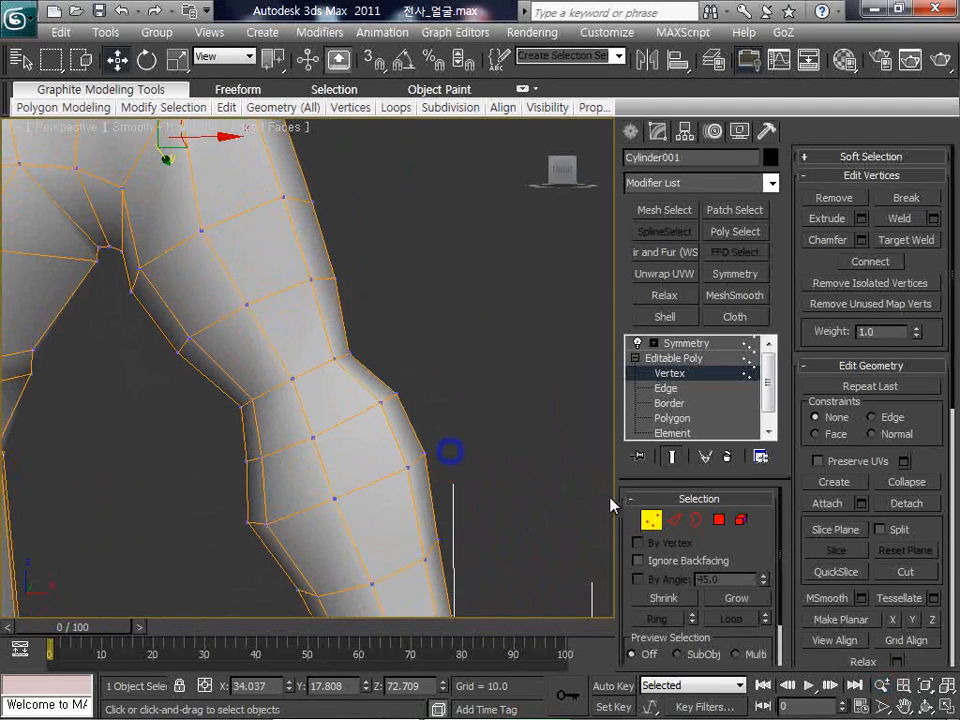
left_click(674, 519)
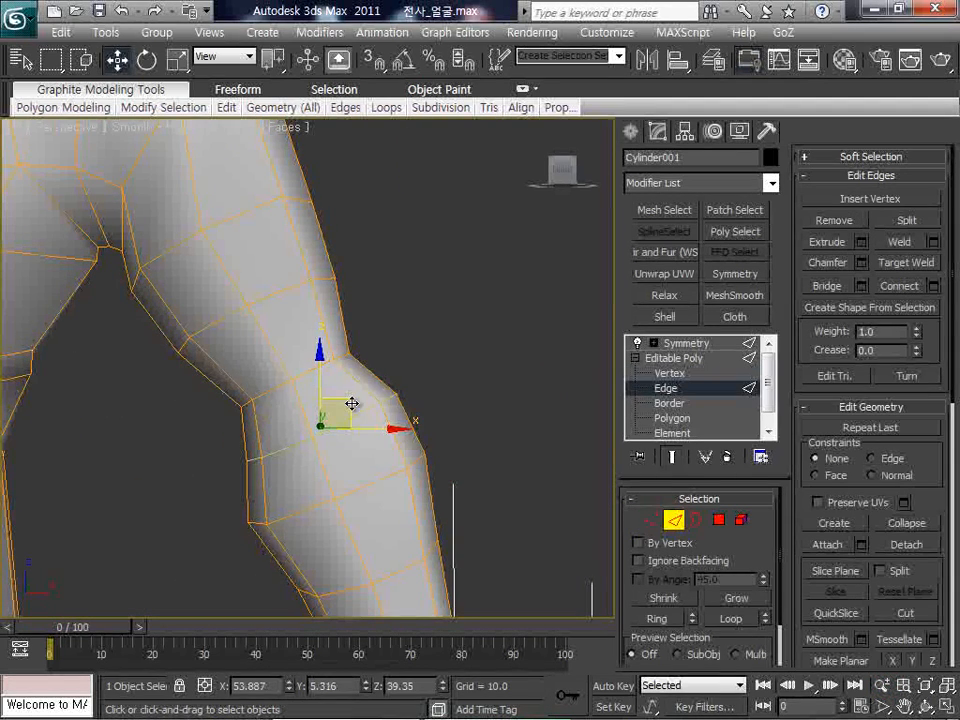
left_click_drag(346, 392, 323, 432)
key("e")
key("r")
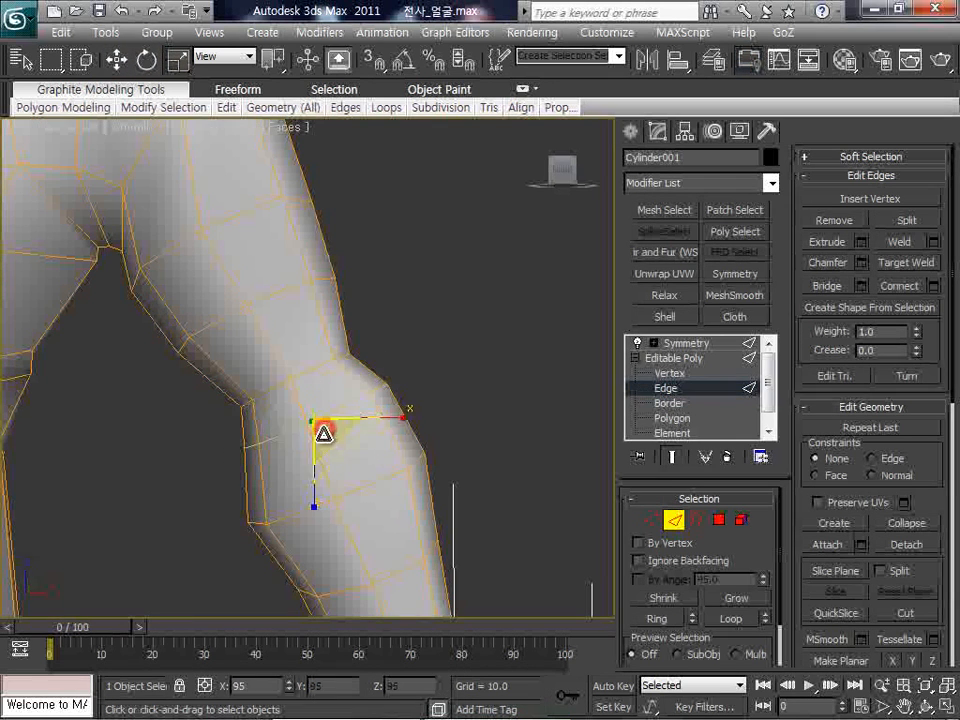
Connect the ring of lengthwise edges just above the elbow with a new edge loop
left_click(272, 354)
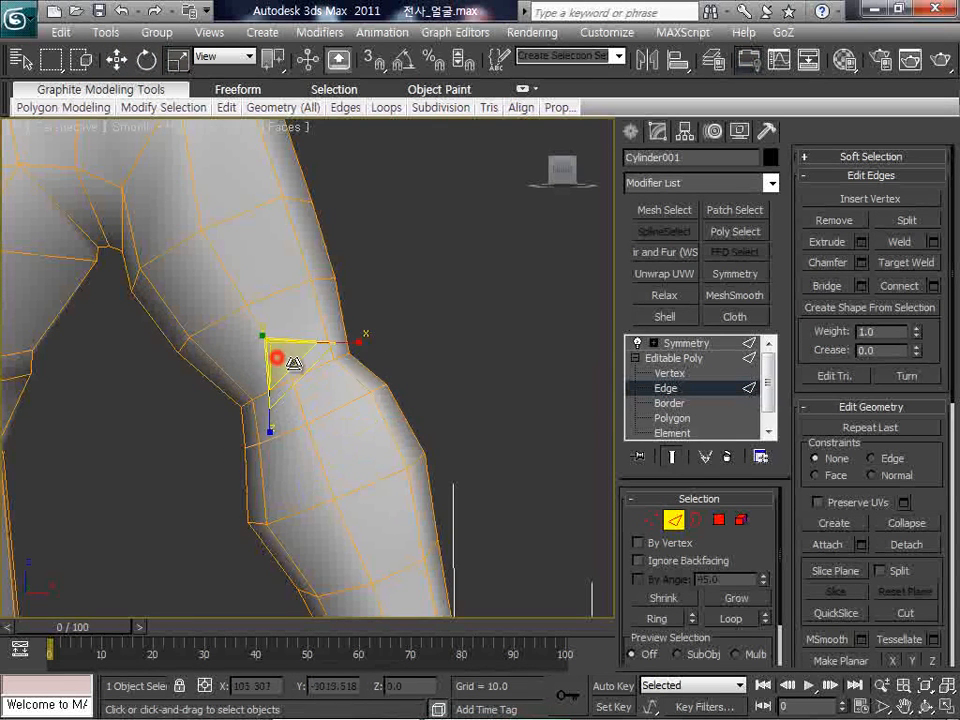
left_click(717, 619)
key("ctrl+z")
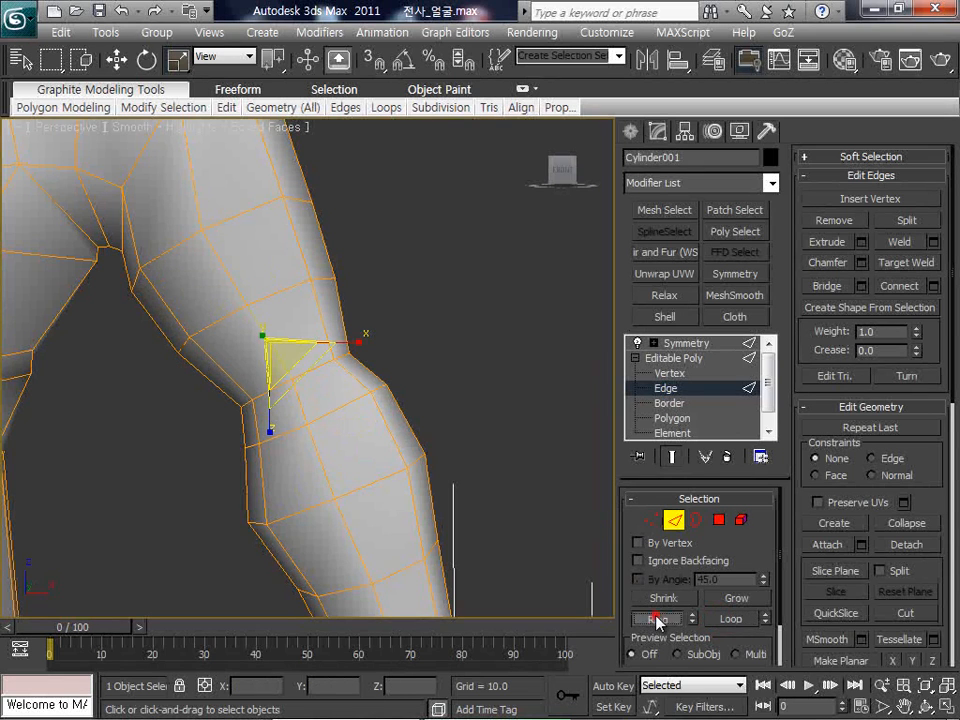
left_click(902, 286)
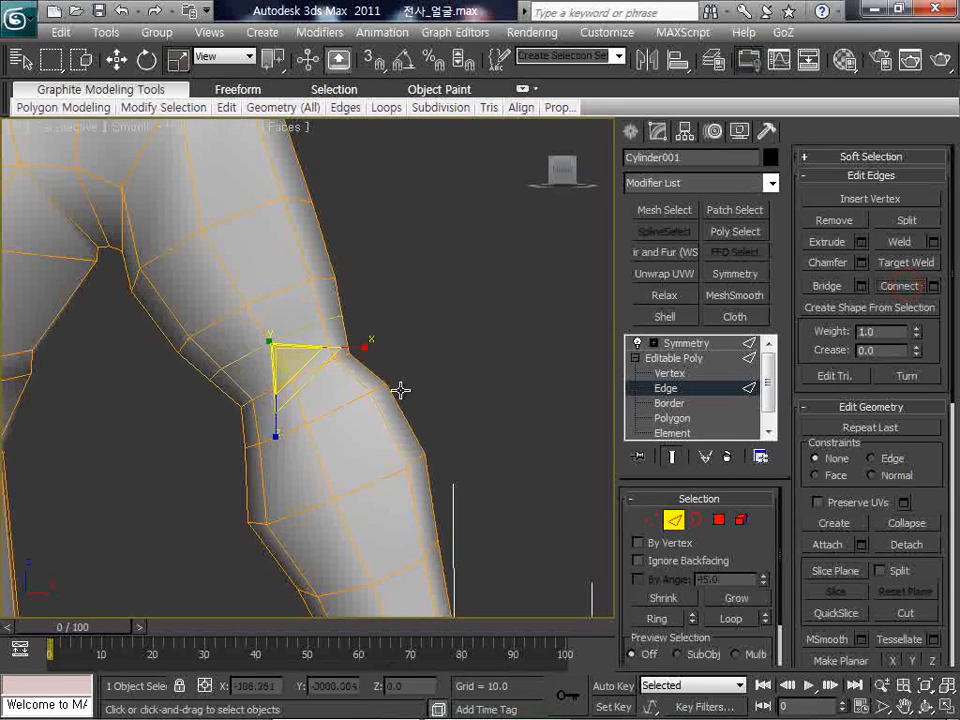
left_click(437, 390)
Target-weld the front middle vertex of the new loop above the elbow to the elbow vertex below it
left_click(650, 520)
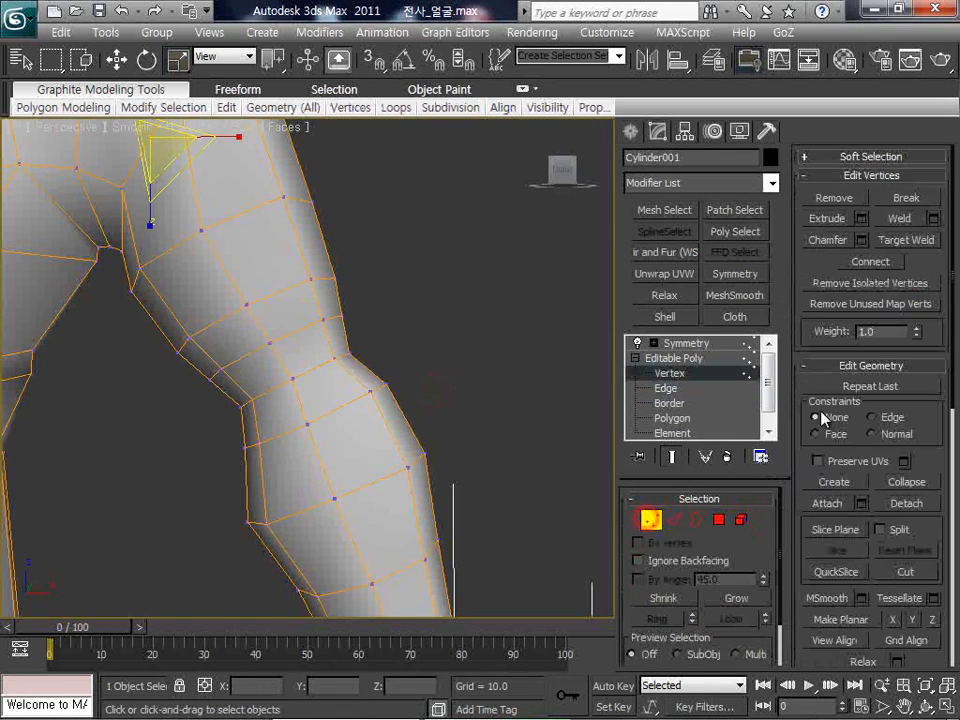
left_click(907, 241)
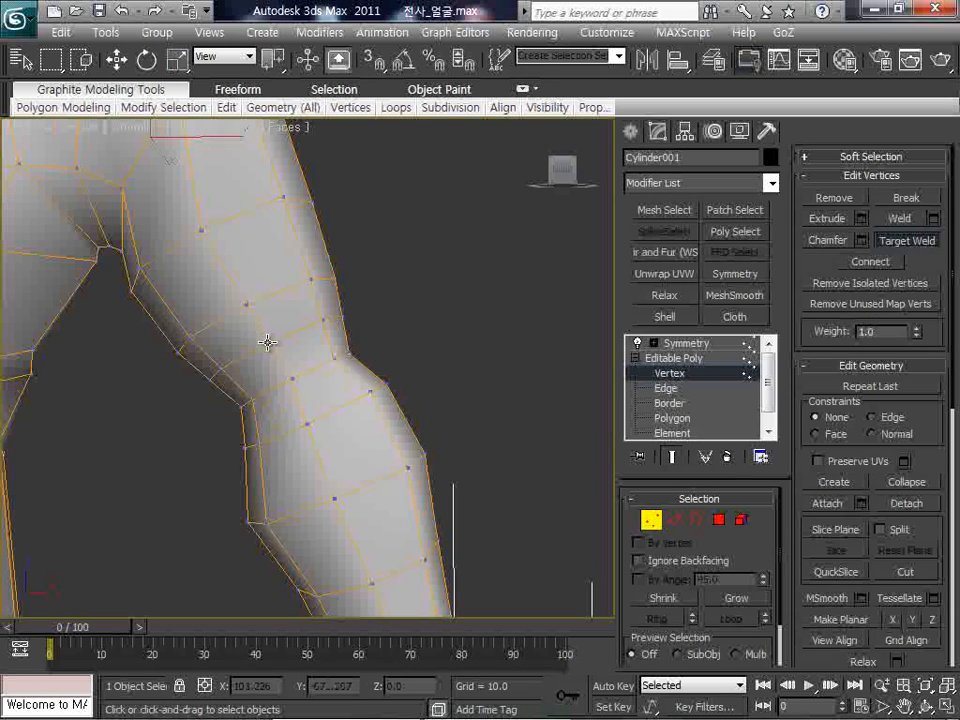
left_click(289, 380)
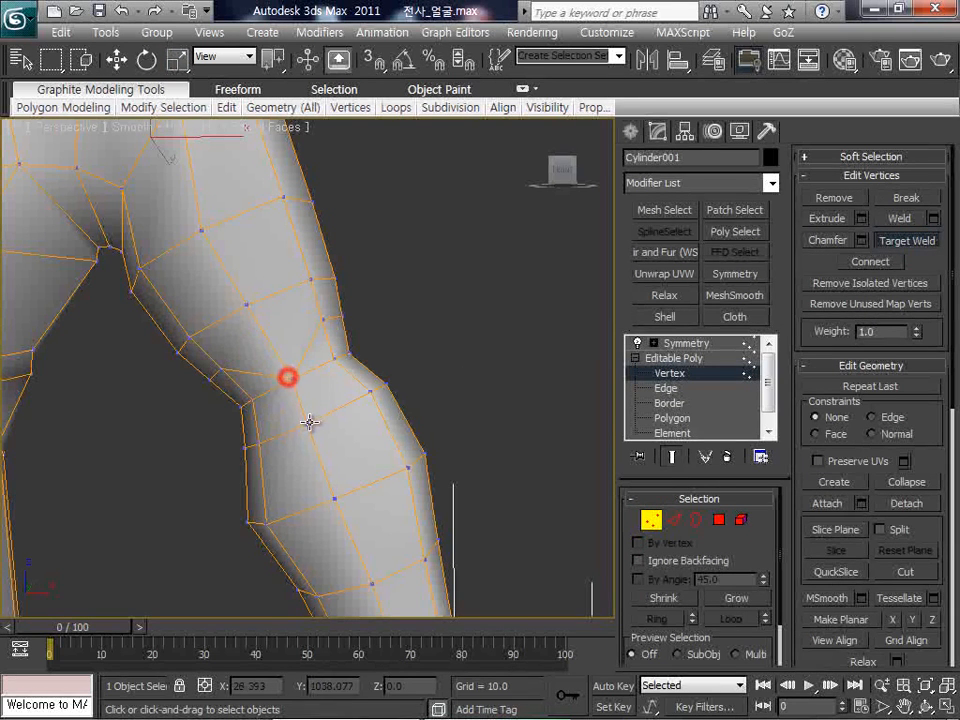
Target-weld the front middle vertex below the elbow and the front outer vertices above and below it to their adjacent elbow-loop vertices
left_click(308, 424)
left_click(290, 380)
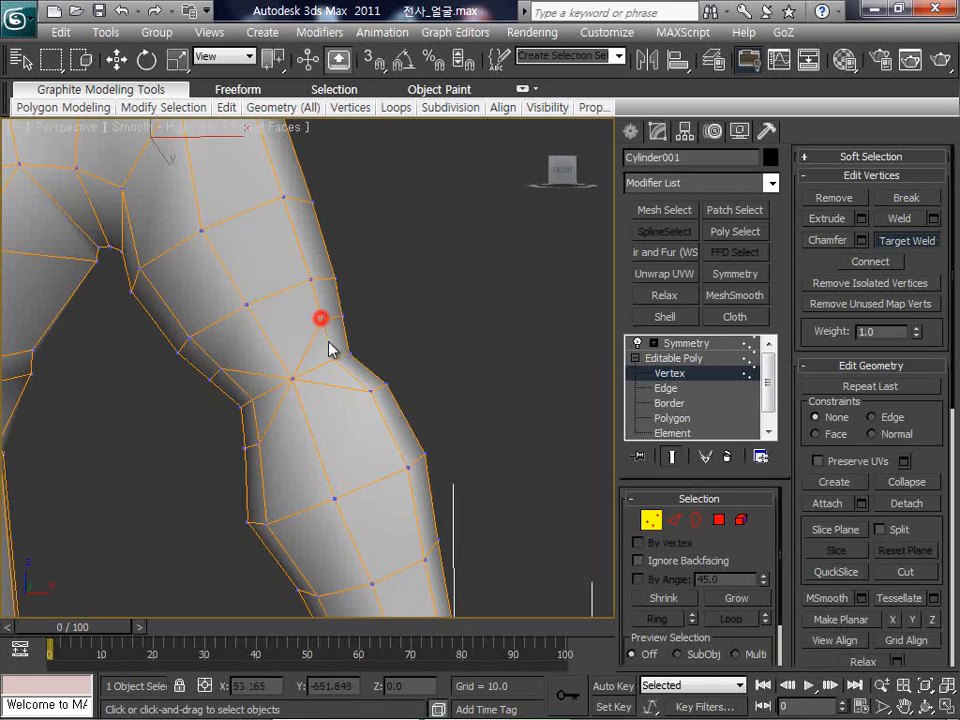
left_click(371, 389)
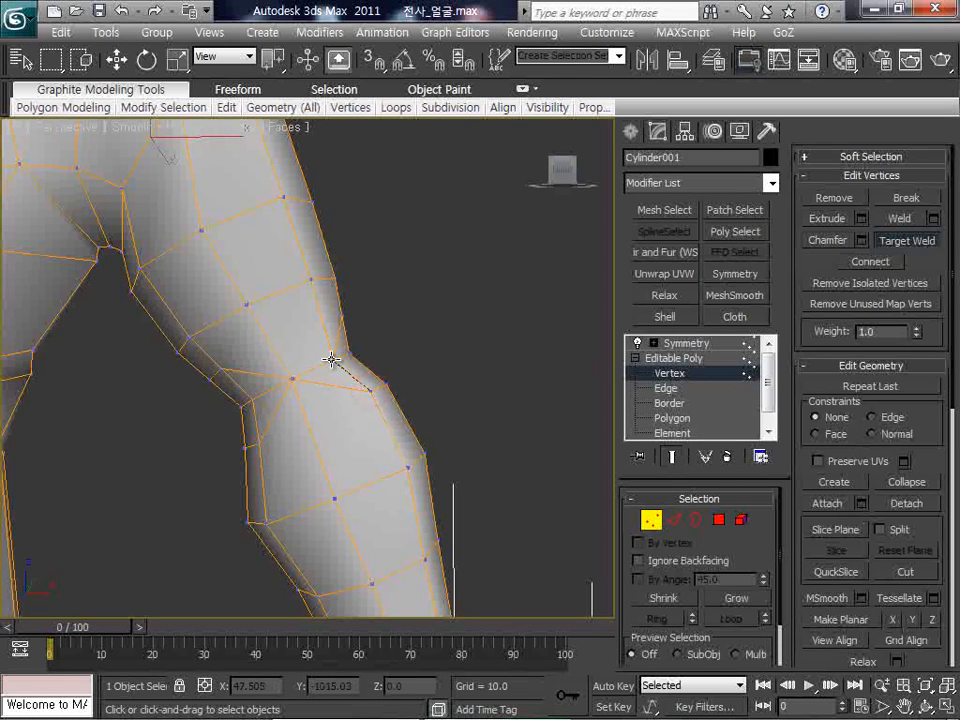
left_click(332, 360)
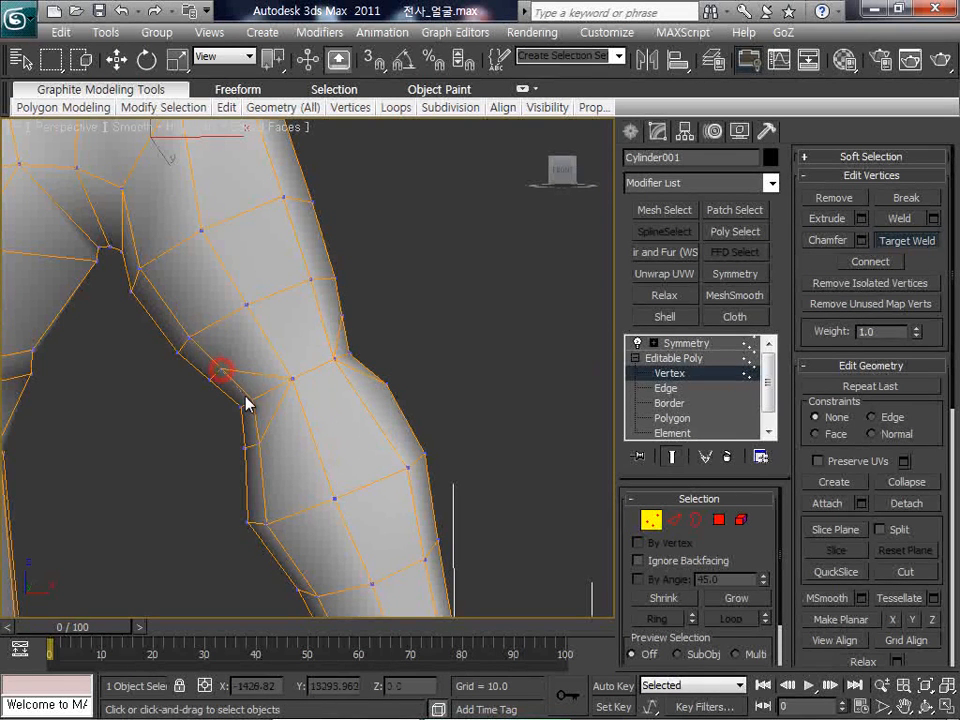
Target-weld the remaining inner-side and outermost vertices above and below the elbow to the matching vertices of the elbow loop
left_click(247, 400)
left_click(258, 449)
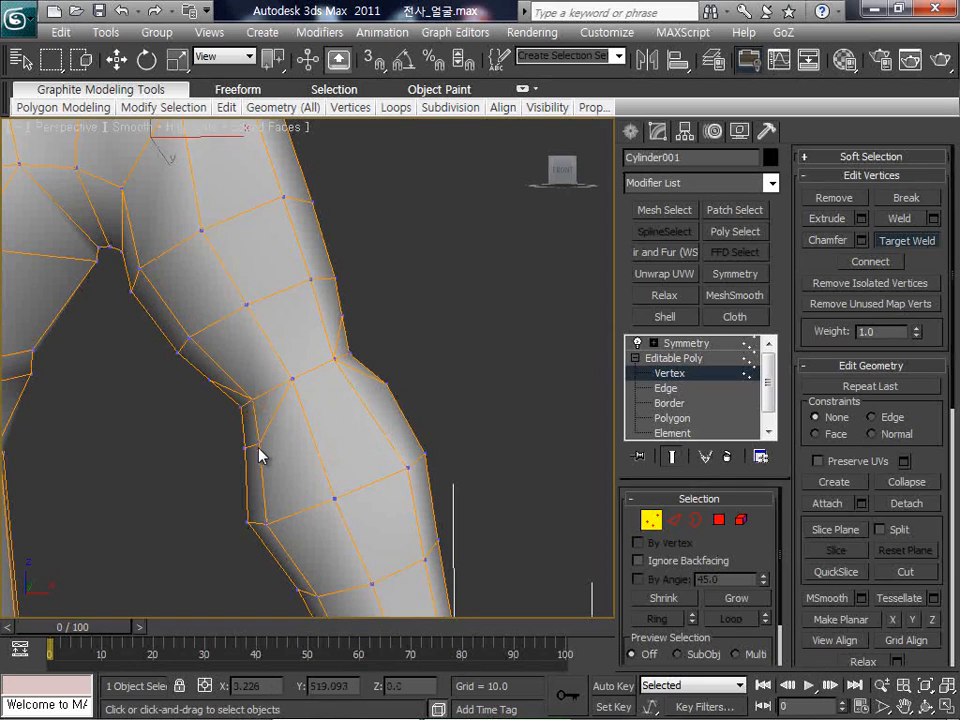
left_click(251, 399)
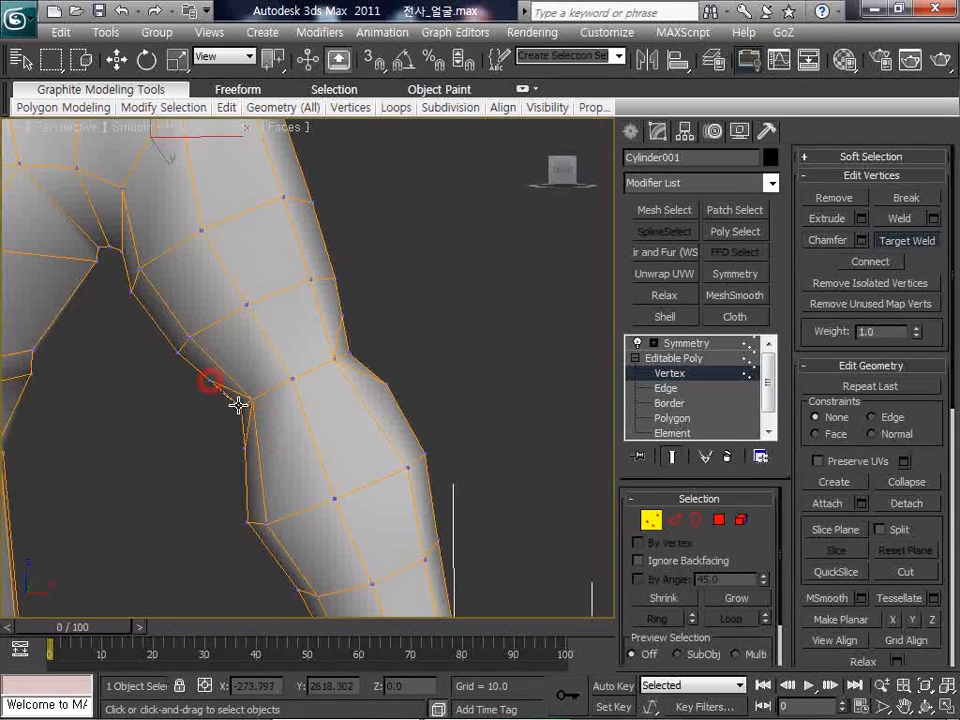
left_click(239, 403)
left_click(240, 402)
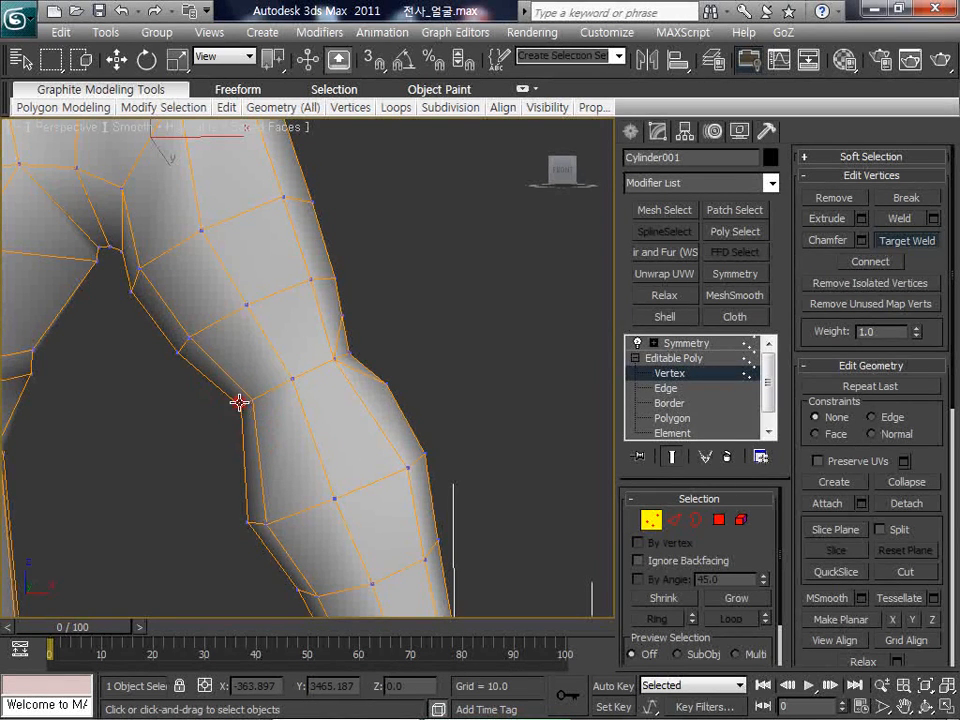
left_click(349, 350)
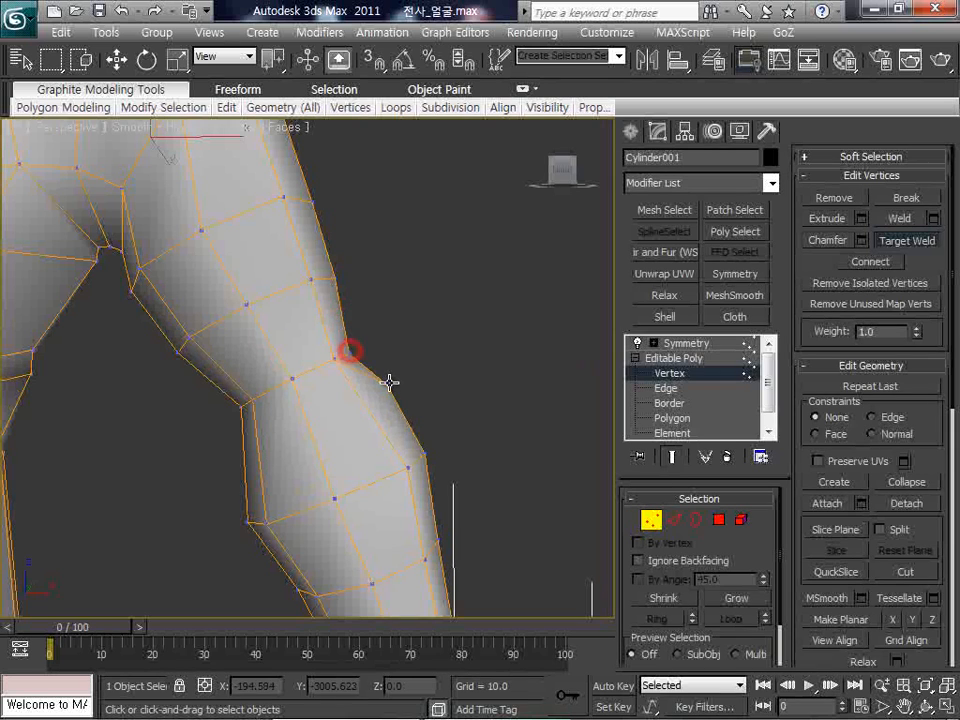
left_click(350, 356)
Scale the middle vertices just above and below the elbow loop slightly apart on the back of the arm
left_click(926, 706)
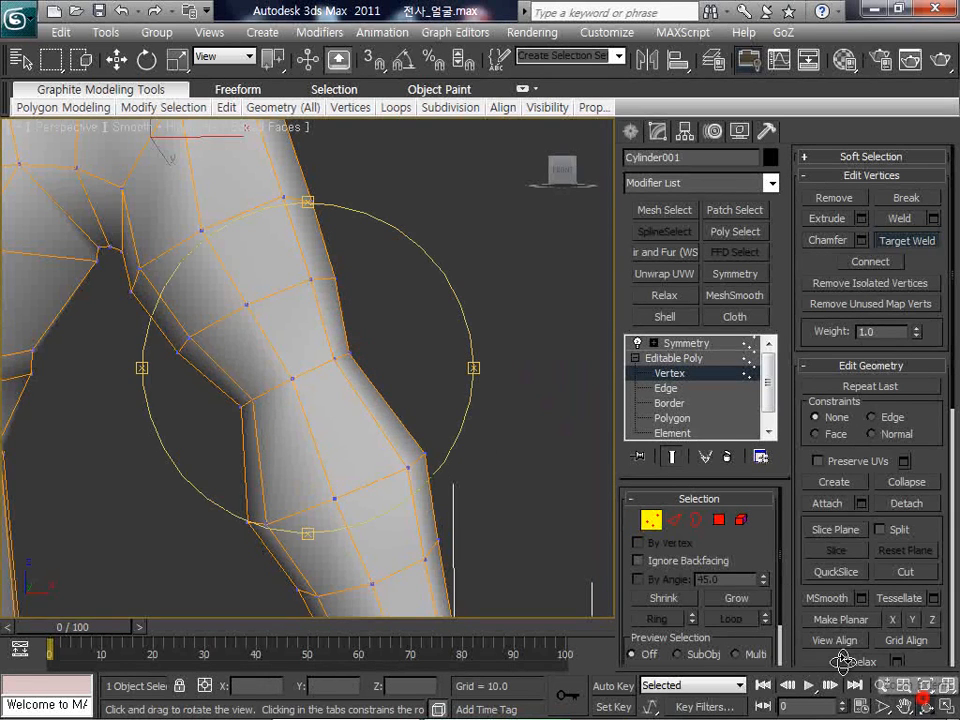
left_click_drag(384, 390, 248, 411)
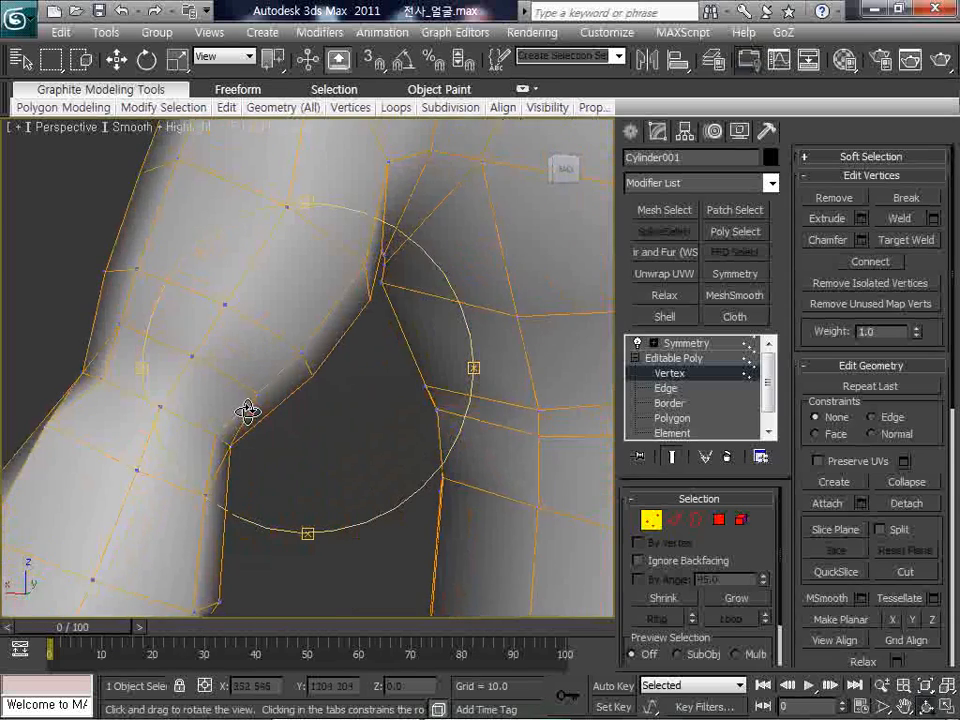
middle_click_drag(246, 411, 298, 399)
right_click(298, 399)
middle_click_drag(406, 430, 392, 436)
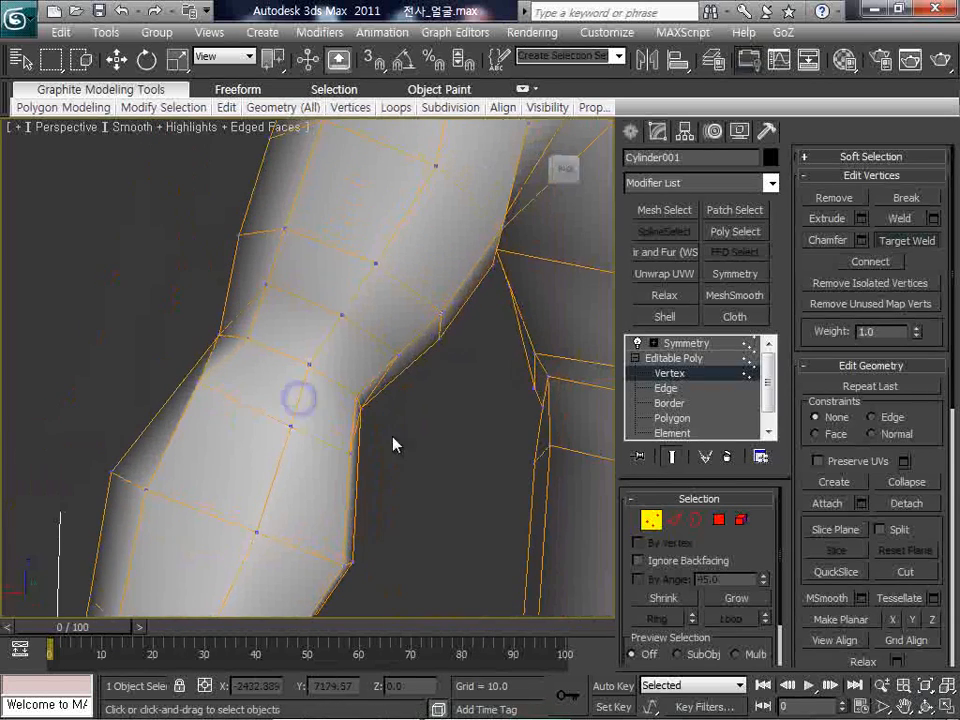
left_click(908, 245)
left_click(341, 316)
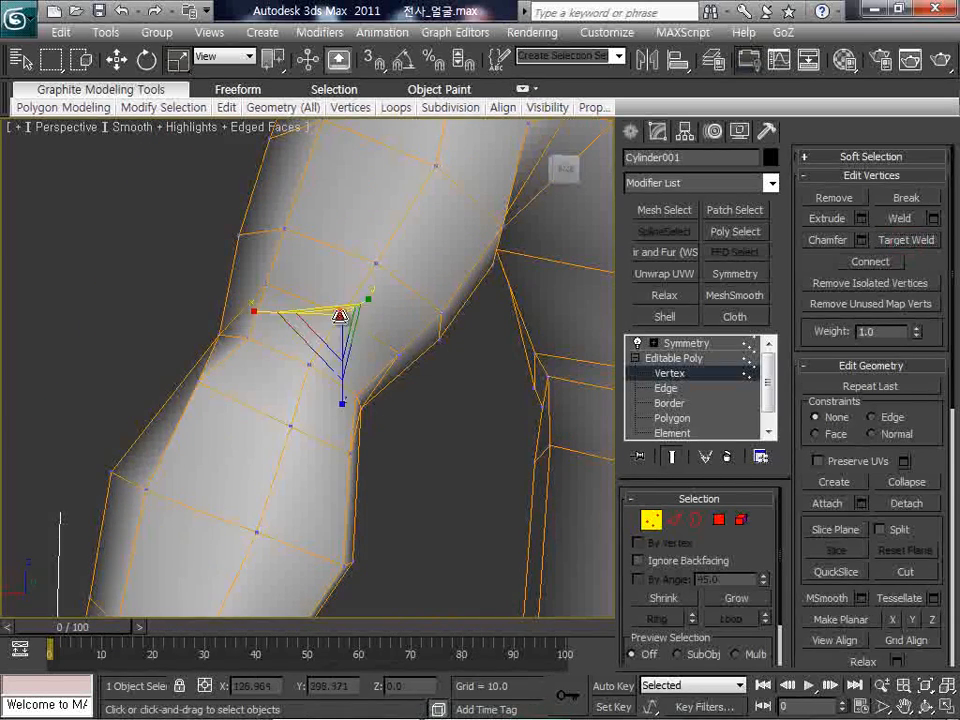
left_click(289, 426, "ctrl")
left_click_drag(288, 426, 249, 381)
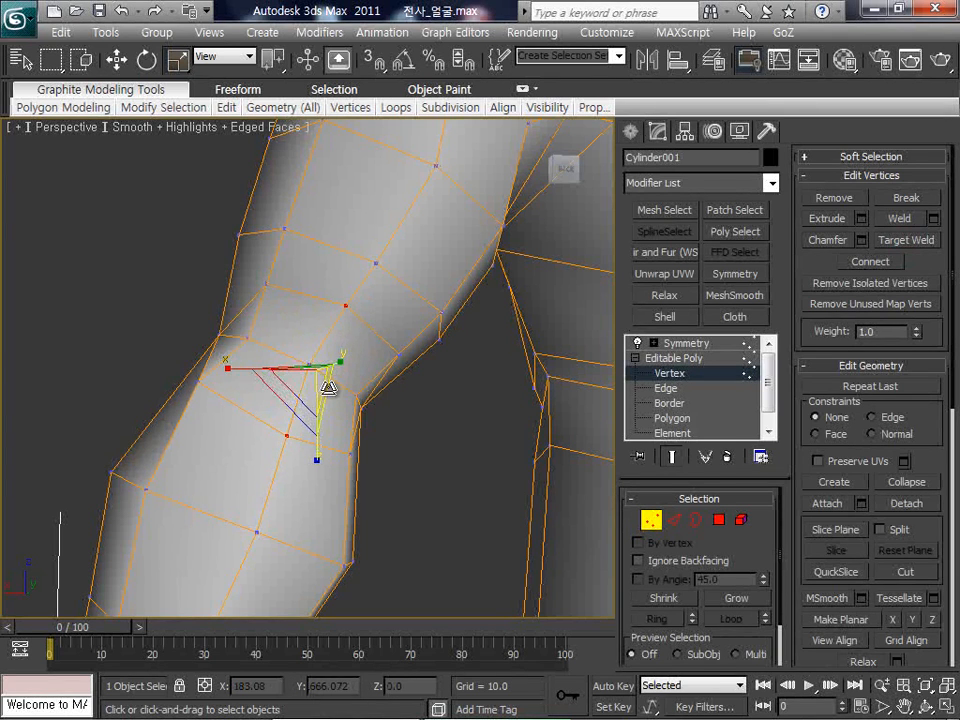
Scale the two side vertices of the elbow loop slightly apart on the back of the arm
left_click(358, 398)
left_click(246, 338, "ctrl")
mouse_move(296, 383)
left_mouse_down()
mouse_move(304, 347)
mouse_move(298, 358)
left_mouse_up()
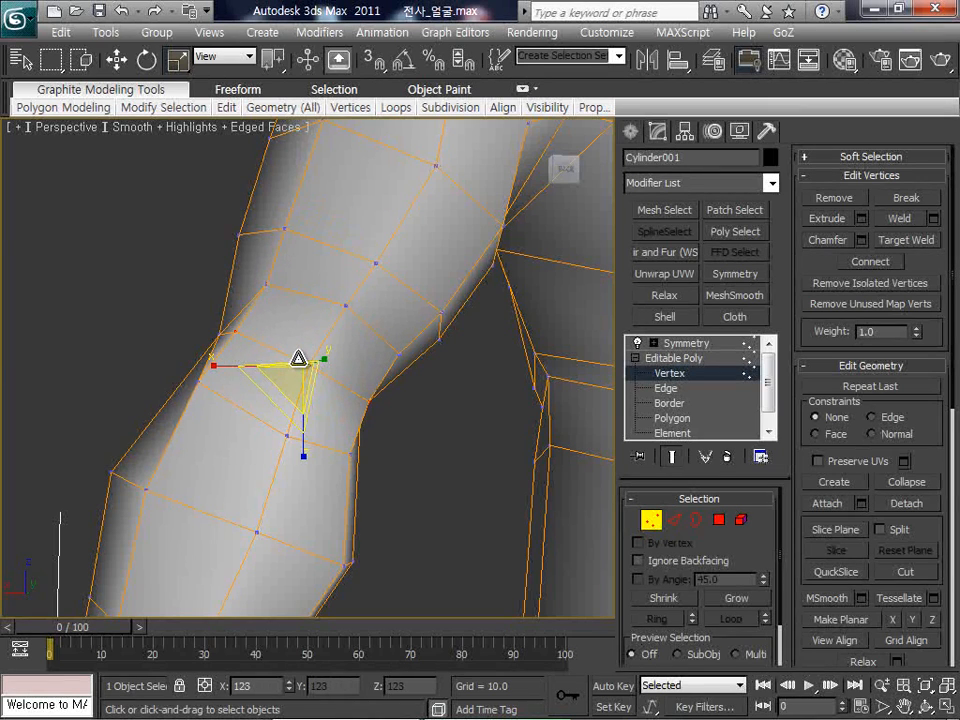
scroll(422, 440, "up", 5)
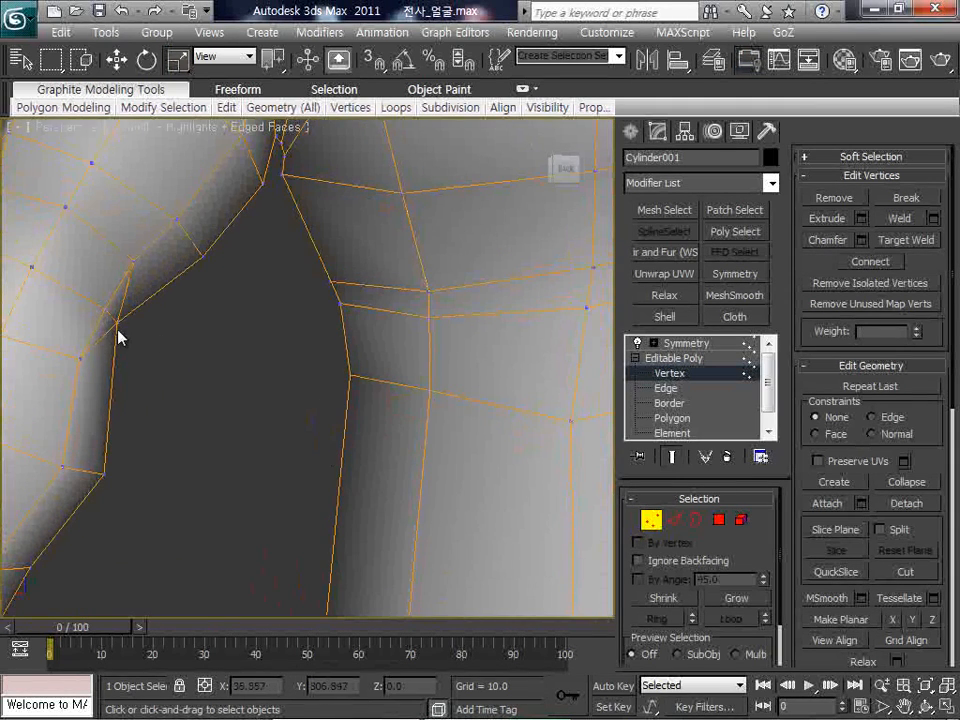
scroll(197, 356, "down", 4)
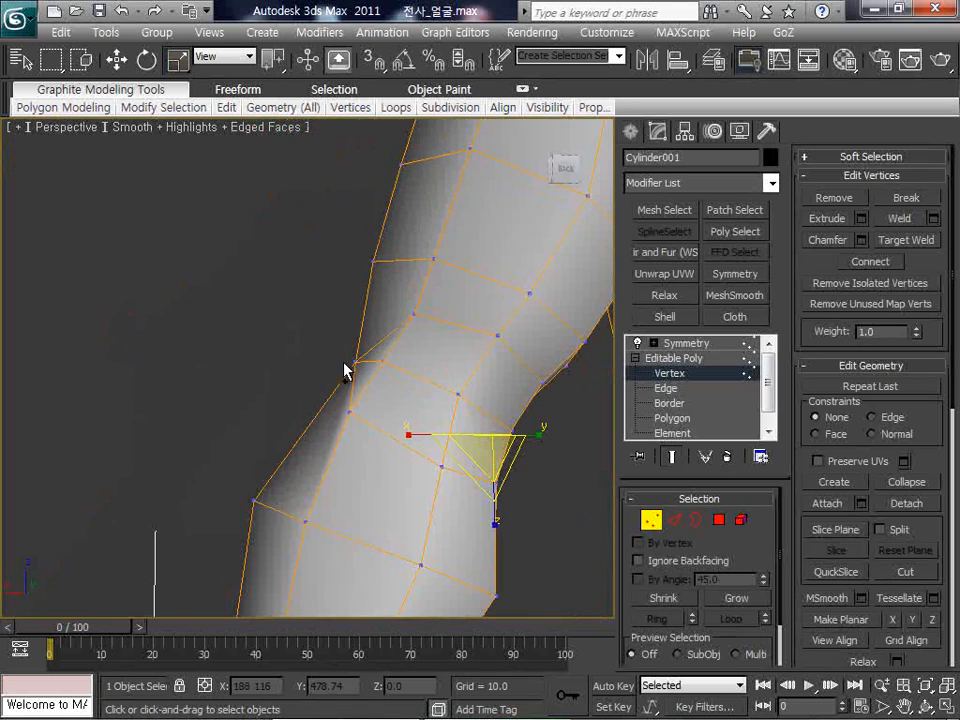
left_click(352, 361)
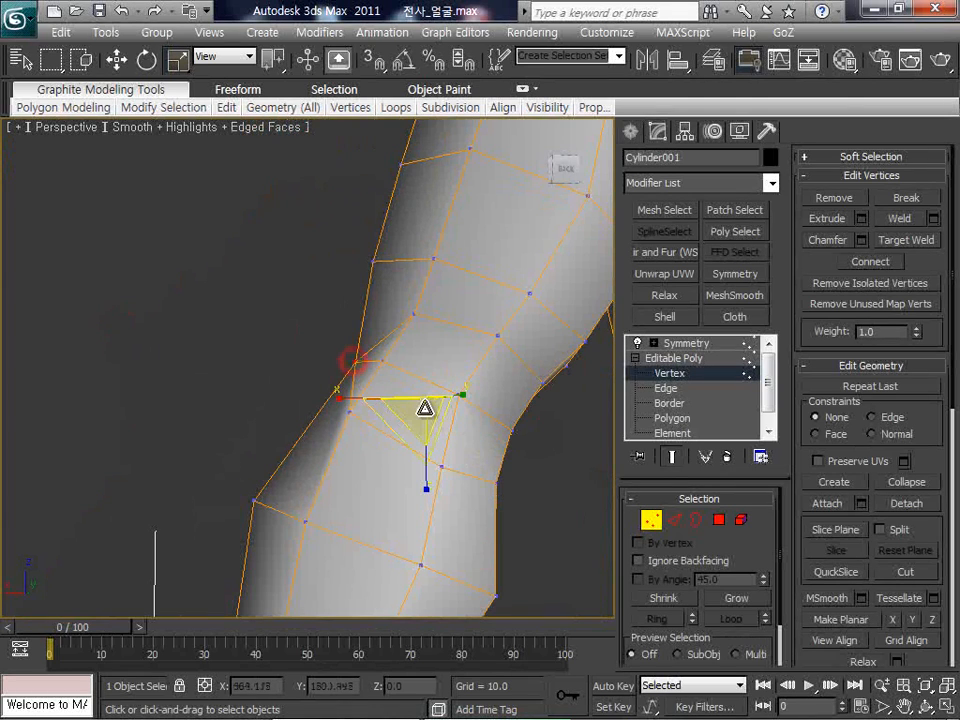
scroll(521, 444, "down", 6)
left_click(469, 452)
Move the two adjacent elbow-loop edges on the inner back of the arm backward along Y to 11.452
left_click(925, 704)
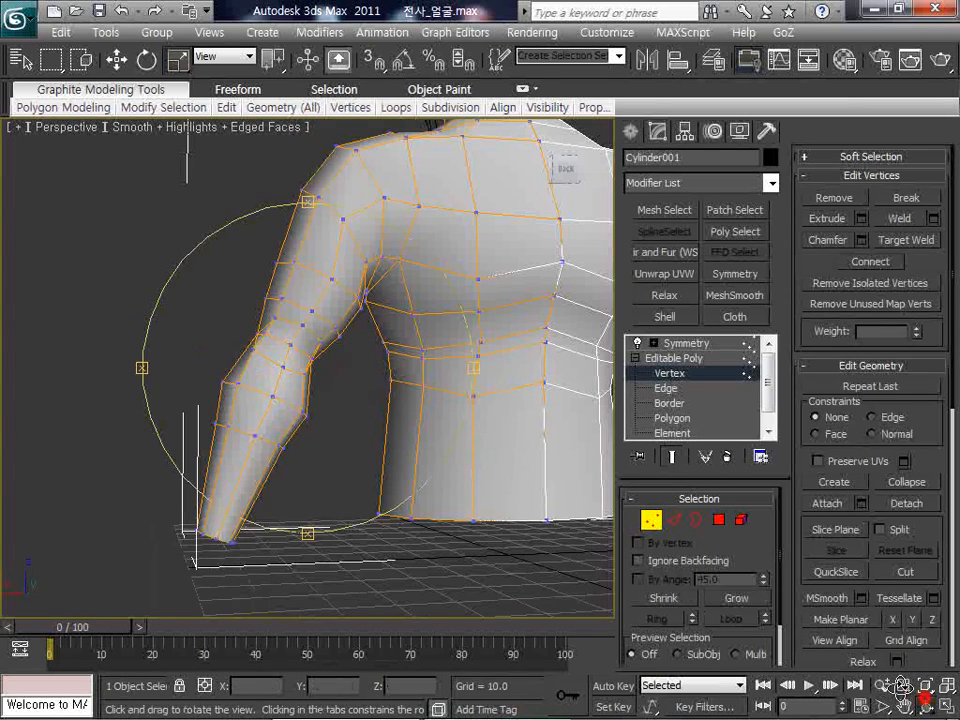
left_click_drag(332, 368, 407, 401)
scroll(321, 377, "up", 5)
right_click(342, 383)
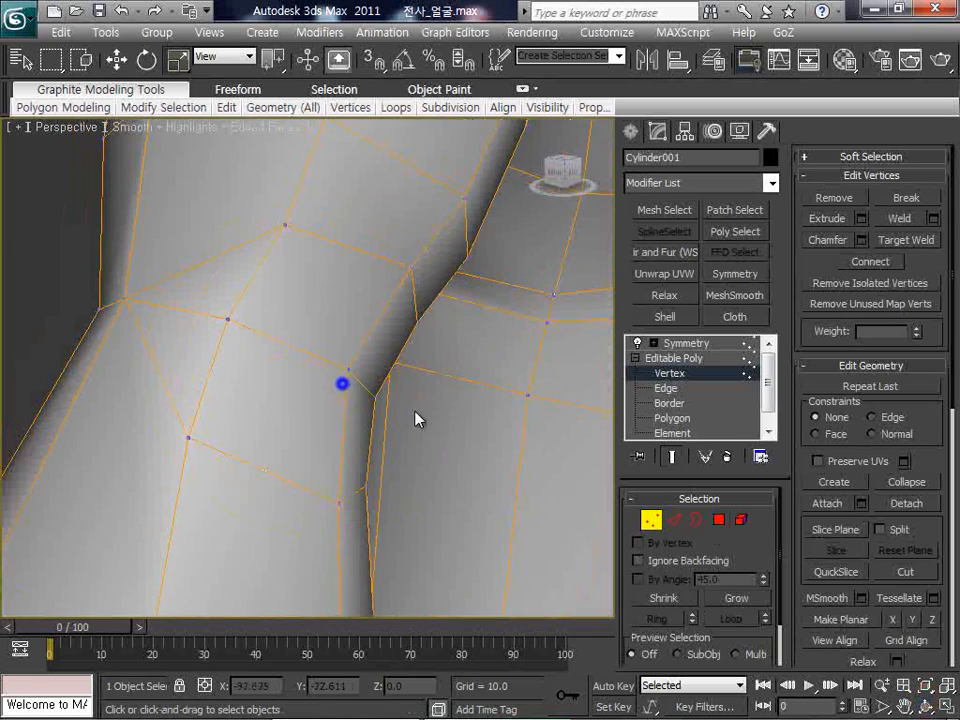
left_click(675, 519)
left_click(362, 380)
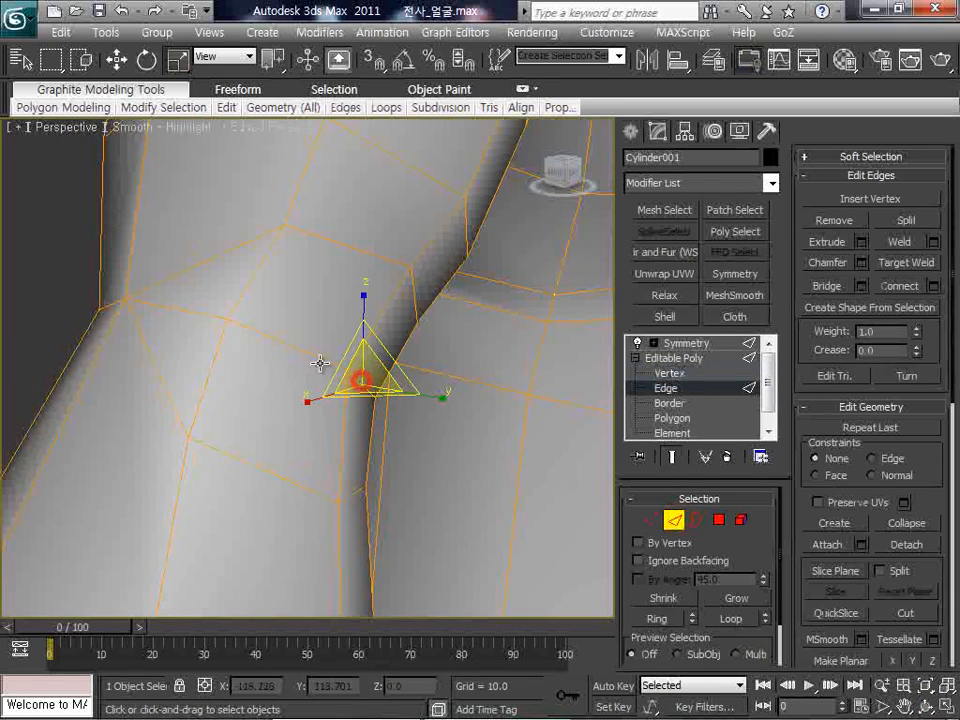
left_click(319, 363, "ctrl")
key("w")
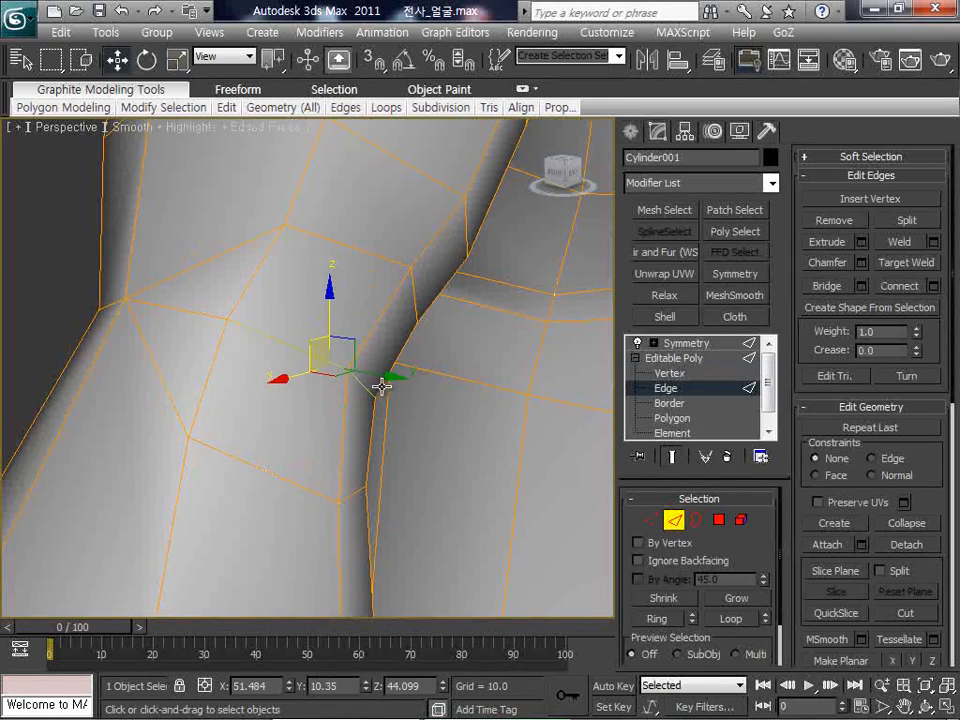
left_click_drag(386, 375, 429, 381)
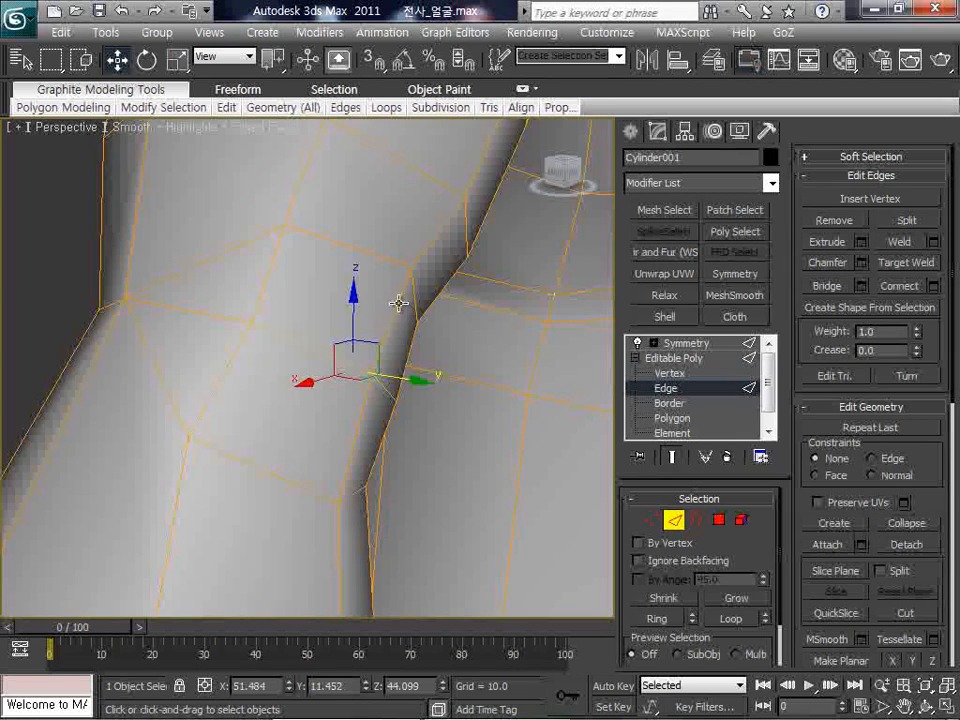
Nudge the selected back elbow edges slightly further backward along Y, checking the arm's side profile
scroll(392, 355, "down", 8)
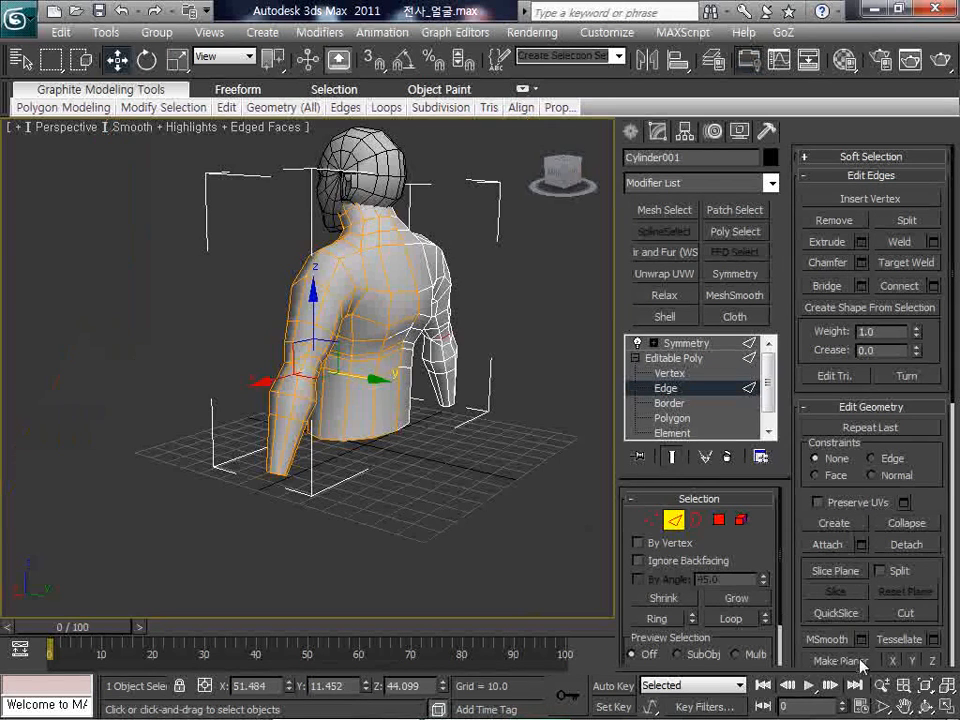
left_click(925, 706)
left_click_drag(364, 413, 420, 423)
scroll(420, 423, "up", 5)
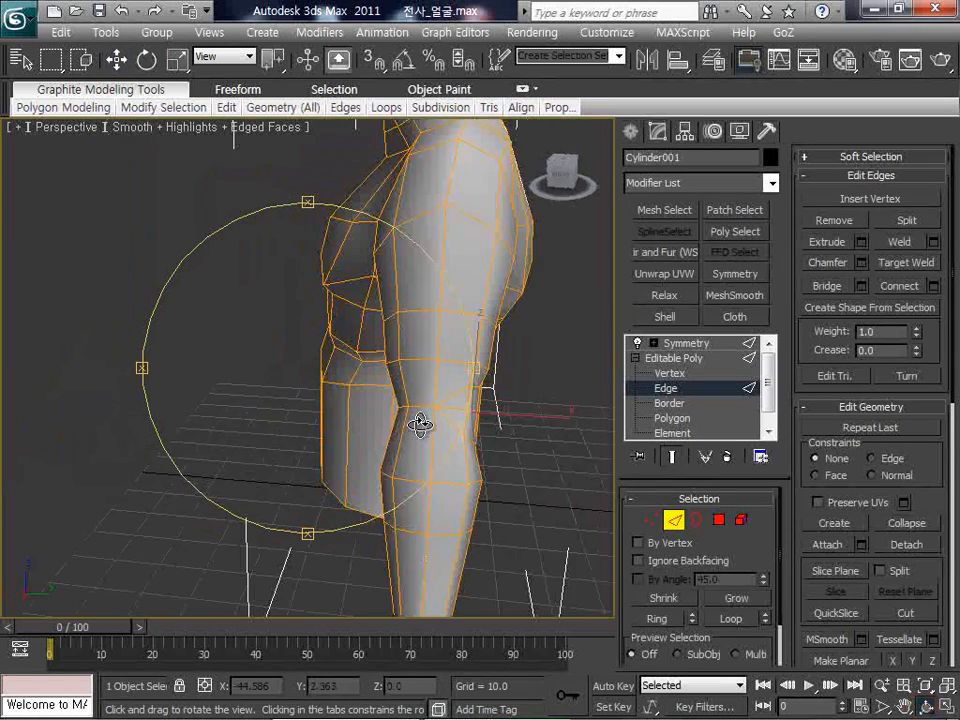
middle_click_drag(420, 423, 337, 383)
key("w")
left_click_drag(440, 375, 446, 375)
left_click(473, 420)
Examine the elbow's edge flow and profile from the back and the outer side
middle_click_drag(473, 420, 483, 413)
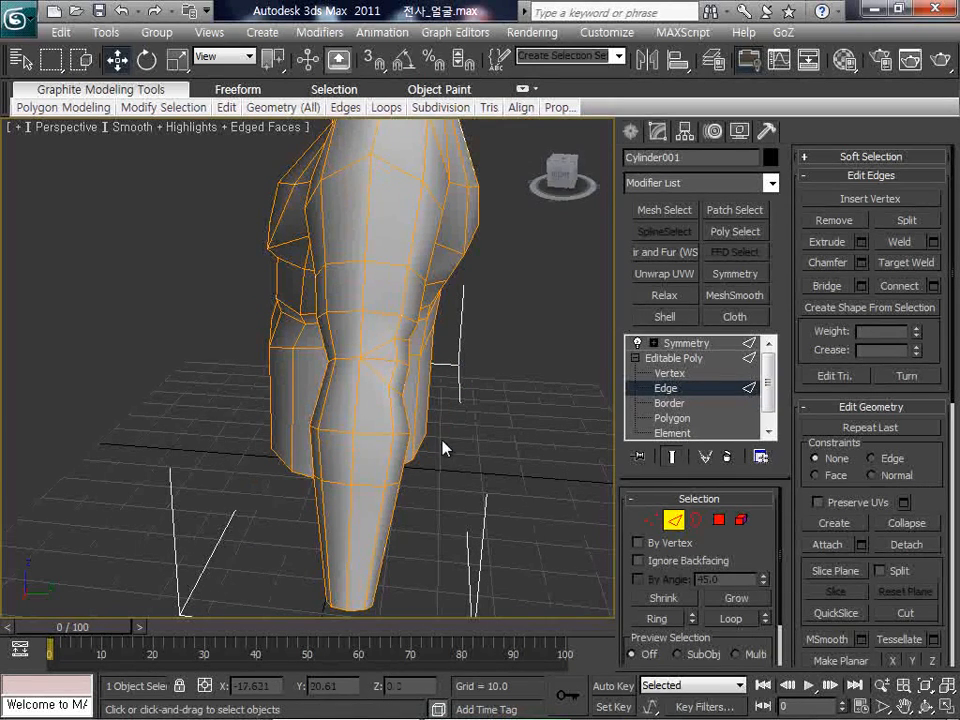
middle_click_drag(445, 448, 442, 440, "alt")
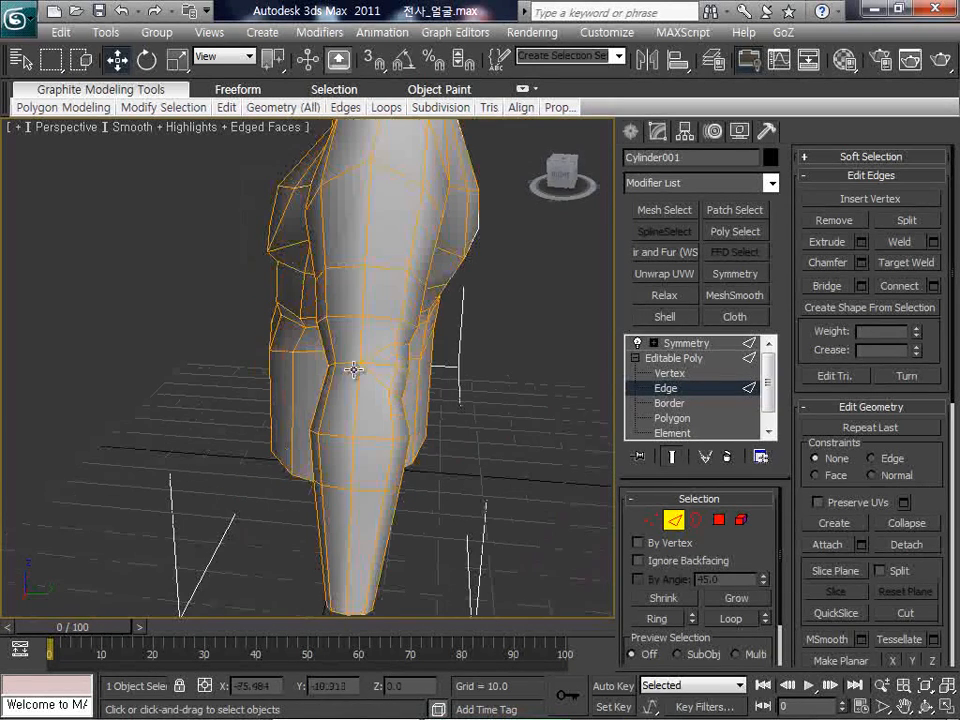
left_click(920, 707)
scroll(360, 418, "up", 6)
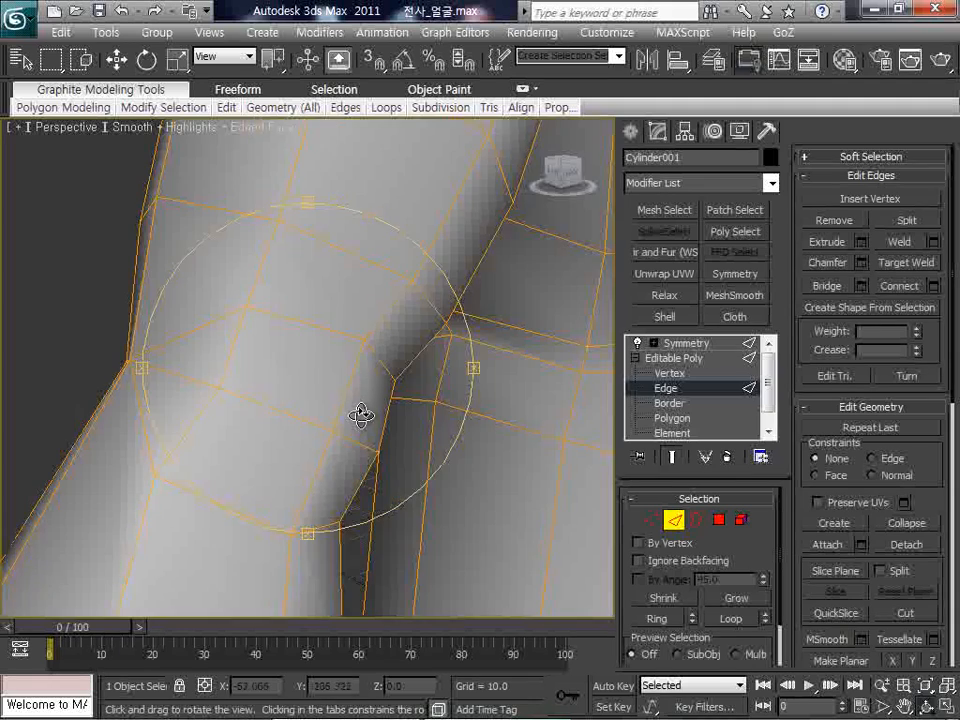
middle_click_drag(360, 416, 362, 397)
right_click(362, 397)
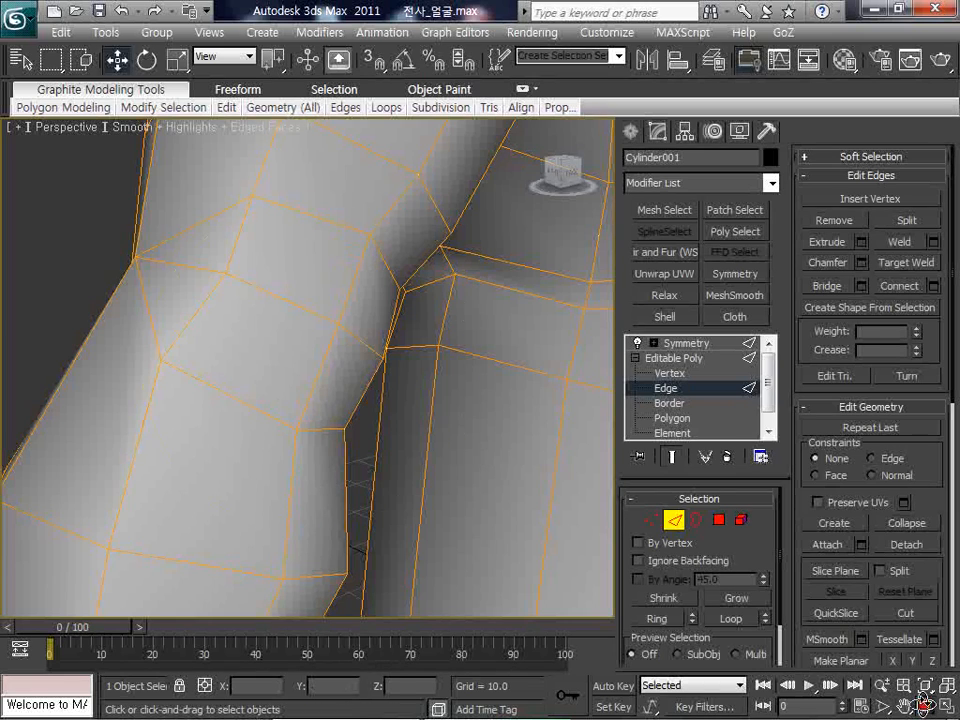
left_click(922, 706)
scroll(424, 394, "down", 6)
left_click_drag(419, 394, 488, 392)
middle_click_drag(488, 392, 388, 380)
right_click(388, 380)
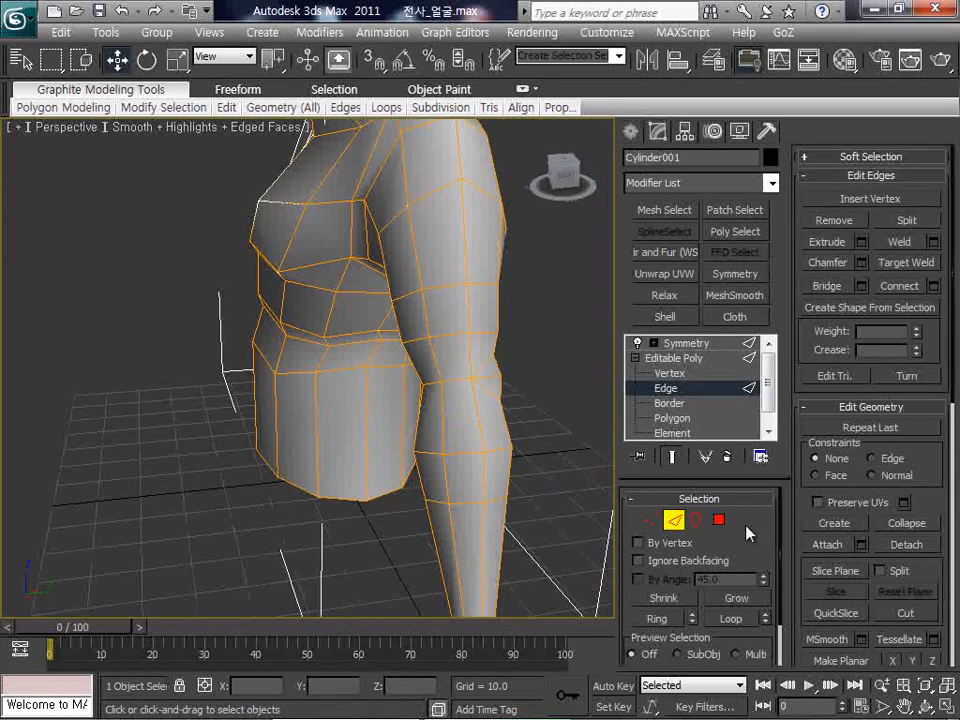
Examine the proportions of the torso and both arms from the front
left_click(925, 706)
left_click_drag(439, 364, 275, 355)
middle_click_drag(293, 363, 332, 364, "alt")
scroll(358, 348, "up", 4)
scroll(357, 347, "down", 4)
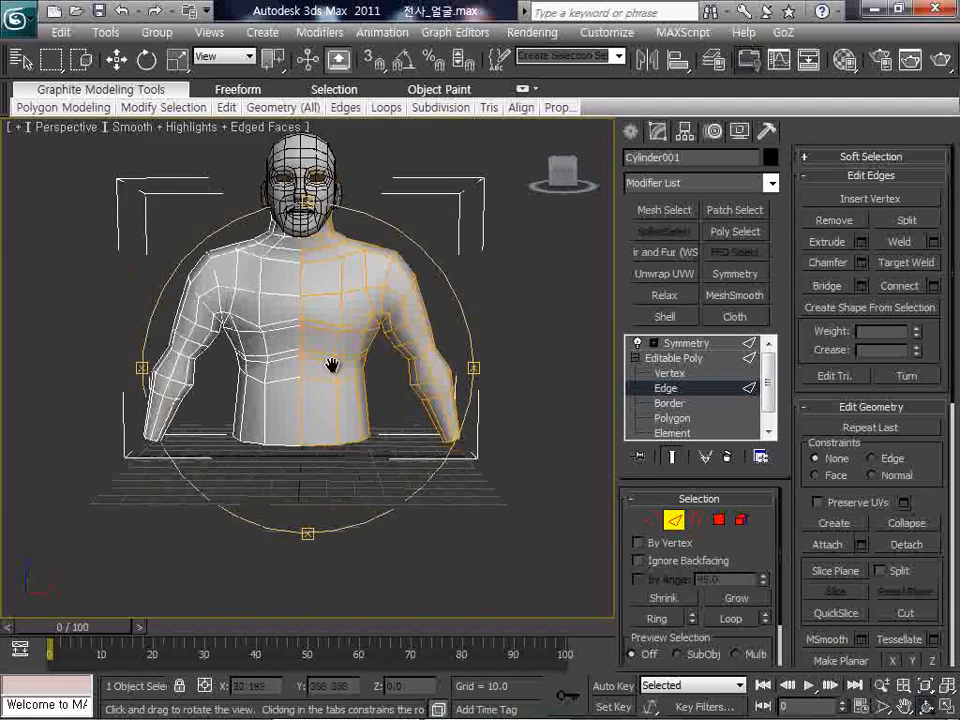
scroll(343, 379, "up", 4)
middle_click_drag(431, 439, 415, 425)
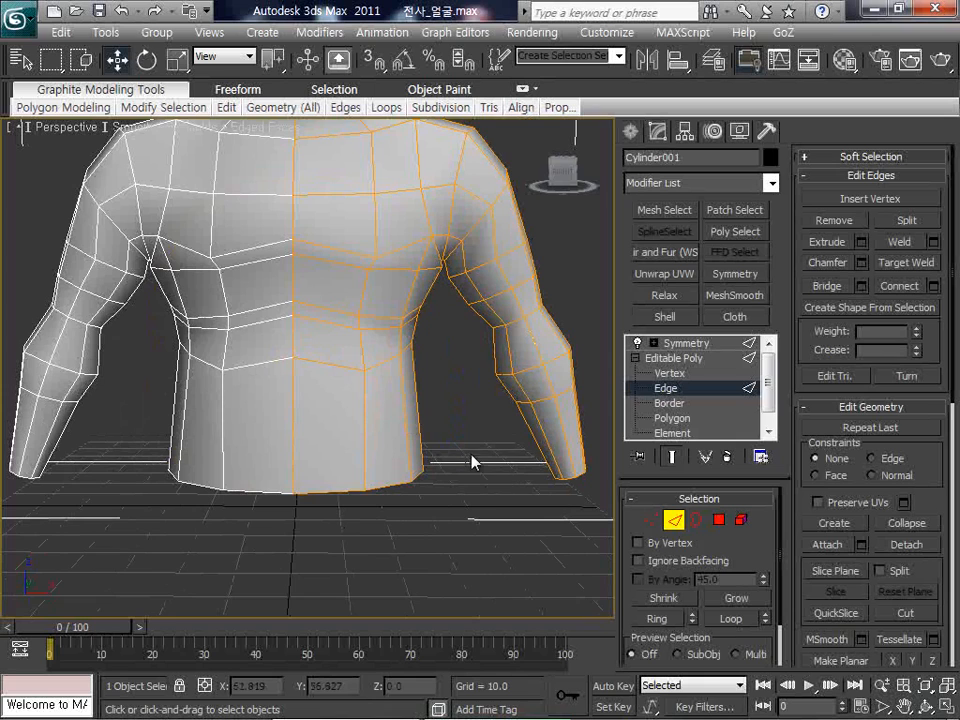
middle_click_drag(472, 461, 452, 450, "alt")
Connect the ring of vertical waist edges with one segment and slide the new loop down close to the torso's lower border
left_click(404, 461)
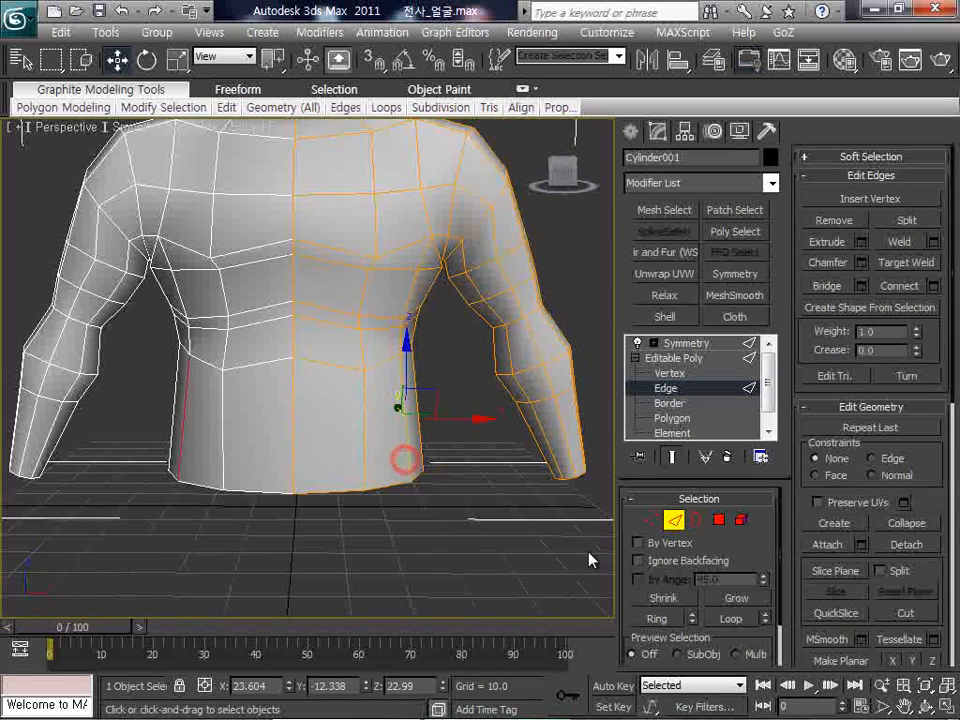
left_click(660, 619)
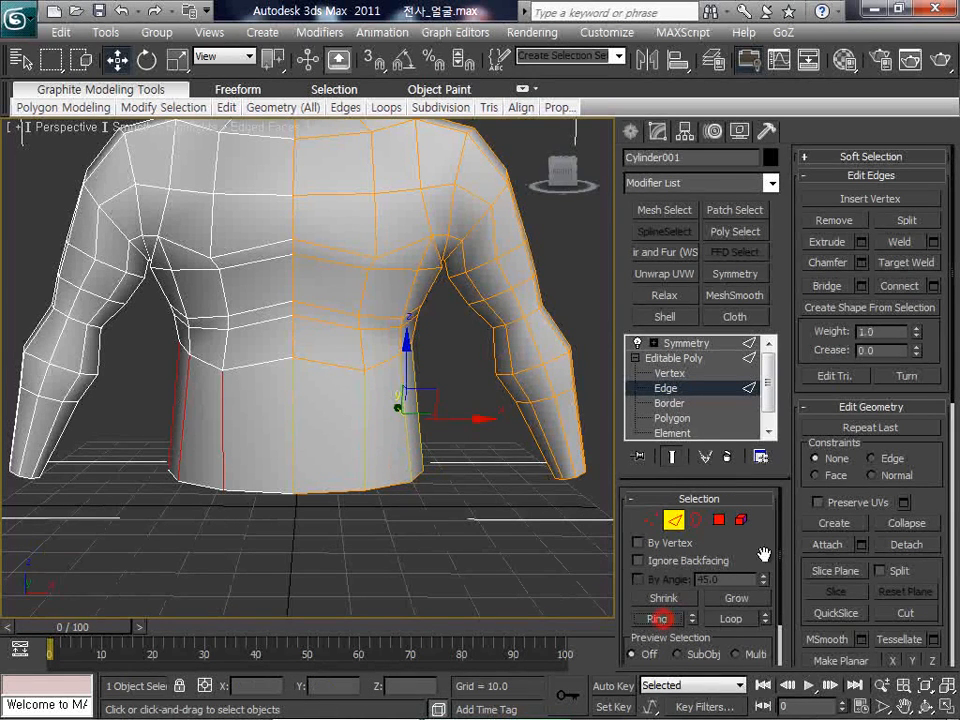
left_click(938, 286)
left_click_drag(423, 430, 426, 433)
right_click(417, 428)
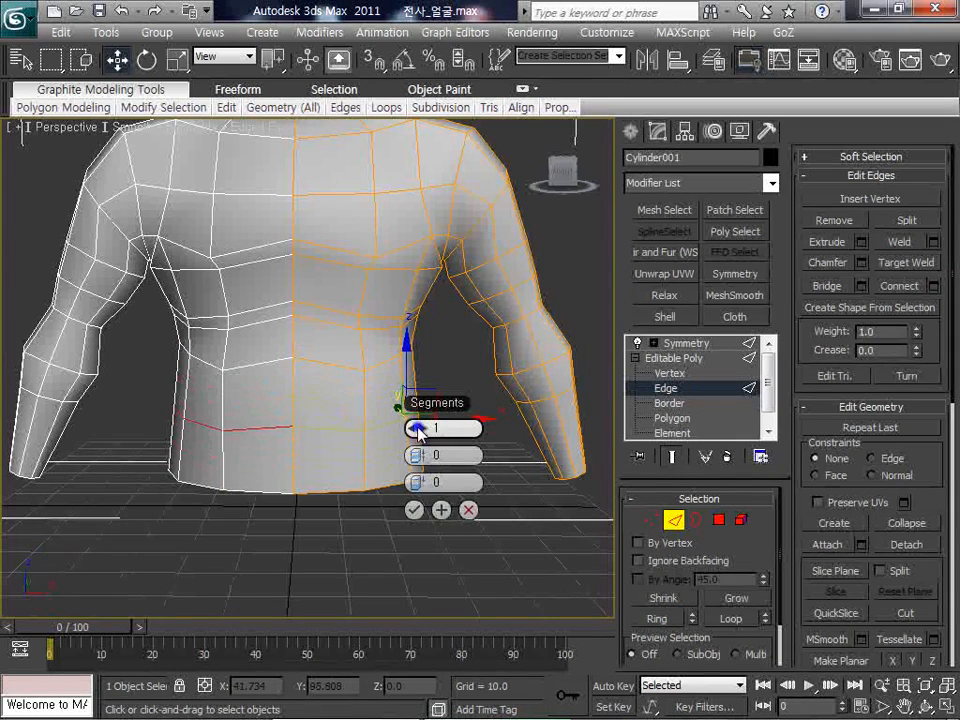
left_click_drag(416, 482, 697, 497)
left_click(414, 510)
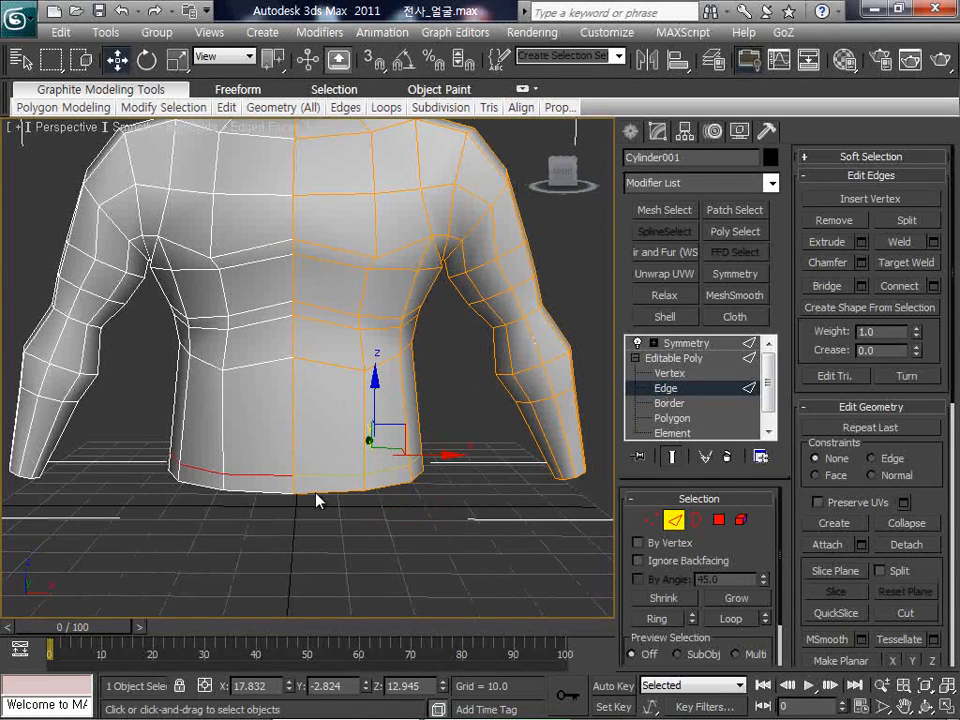
left_click(422, 489)
key("z")
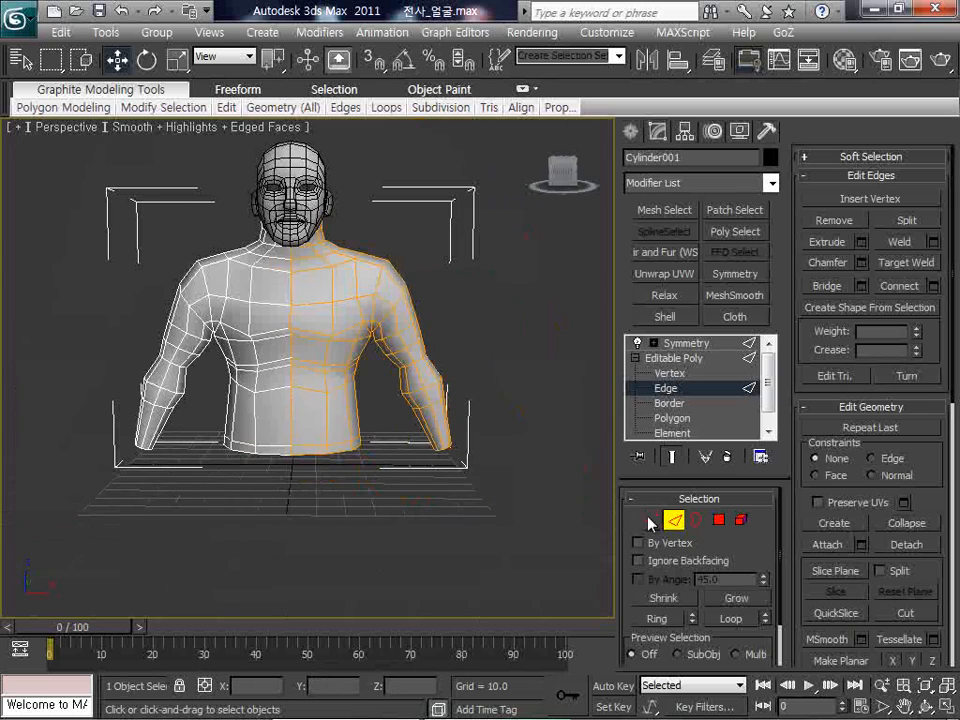
Draw a box about 9.1 long, 11.9 wide and 9.1 high in the Top view, beside the end of the forearm
left_click(673, 519)
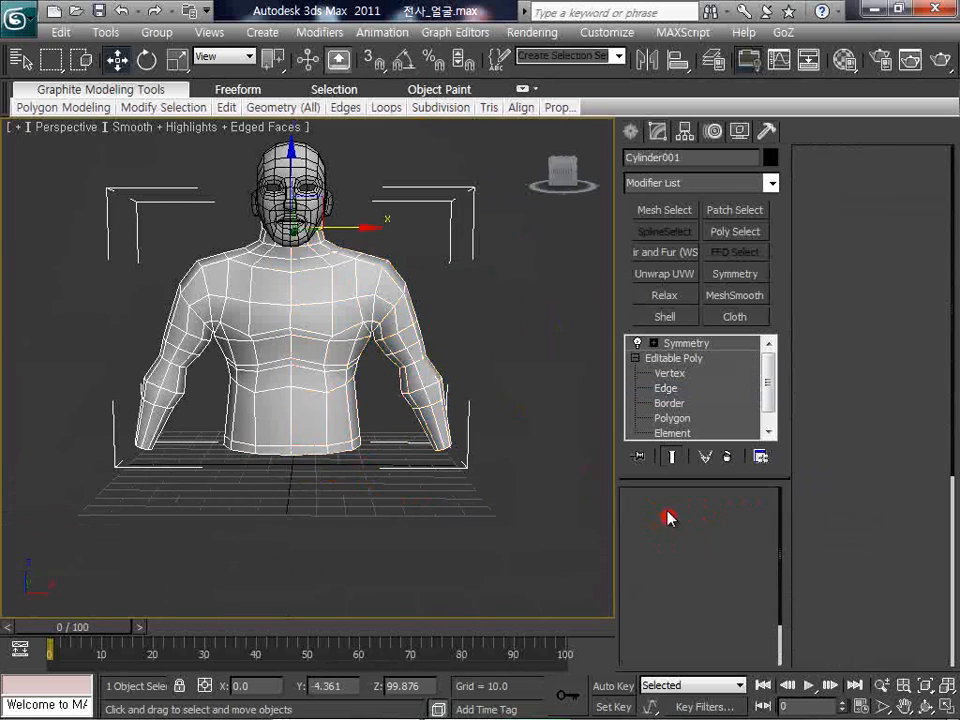
left_click(630, 132)
left_click(664, 251)
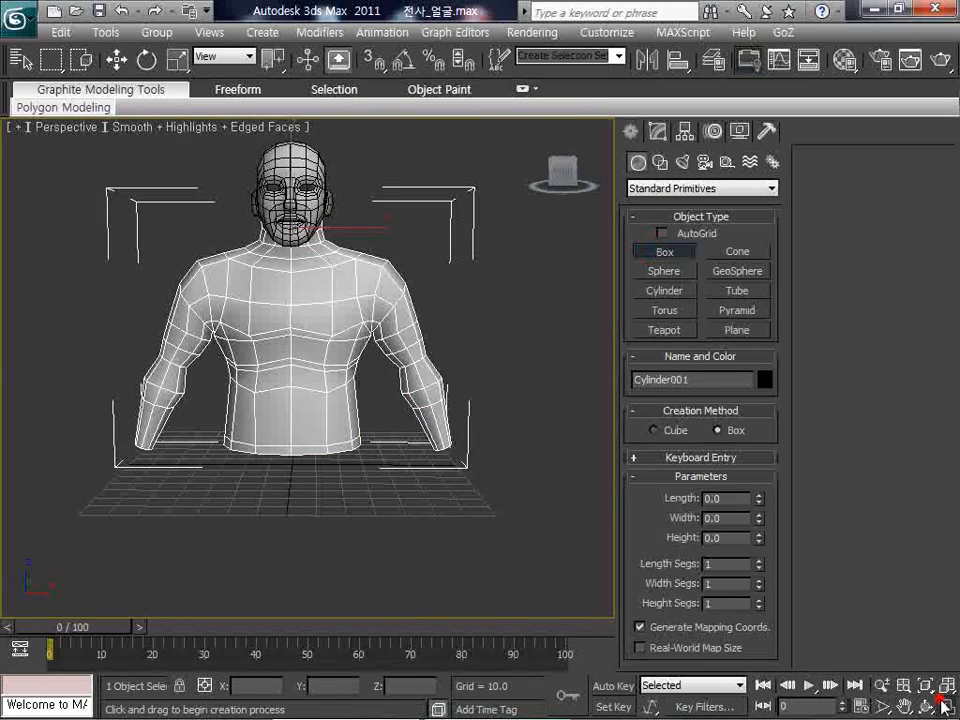
left_click(943, 706)
scroll(155, 262, "down", 2)
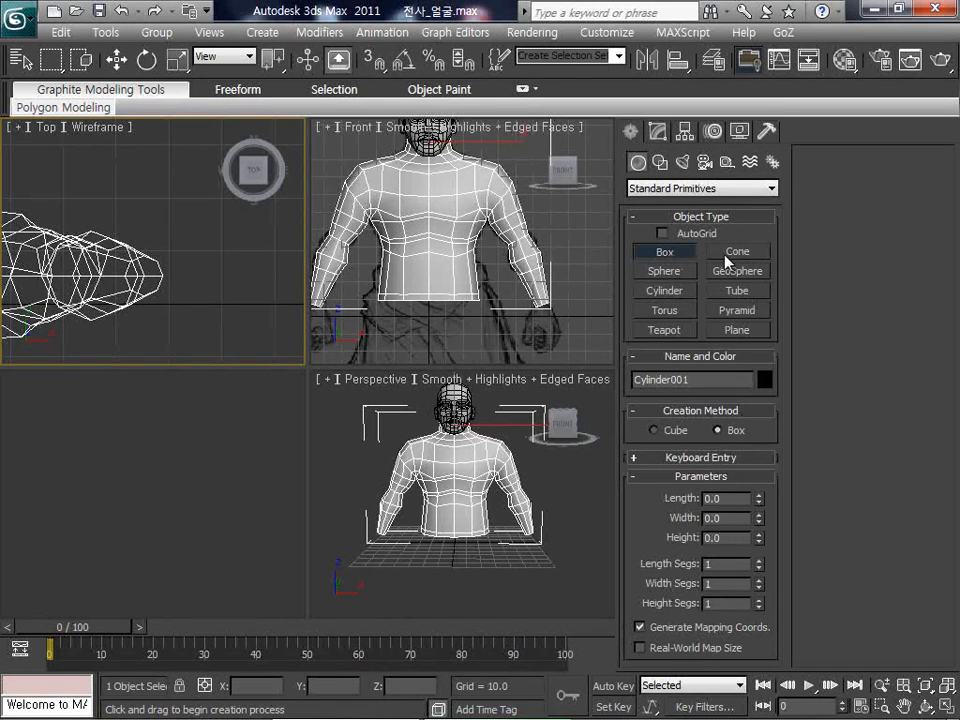
scroll(110, 250, "up", 2)
middle_click_drag(155, 272, 118, 231)
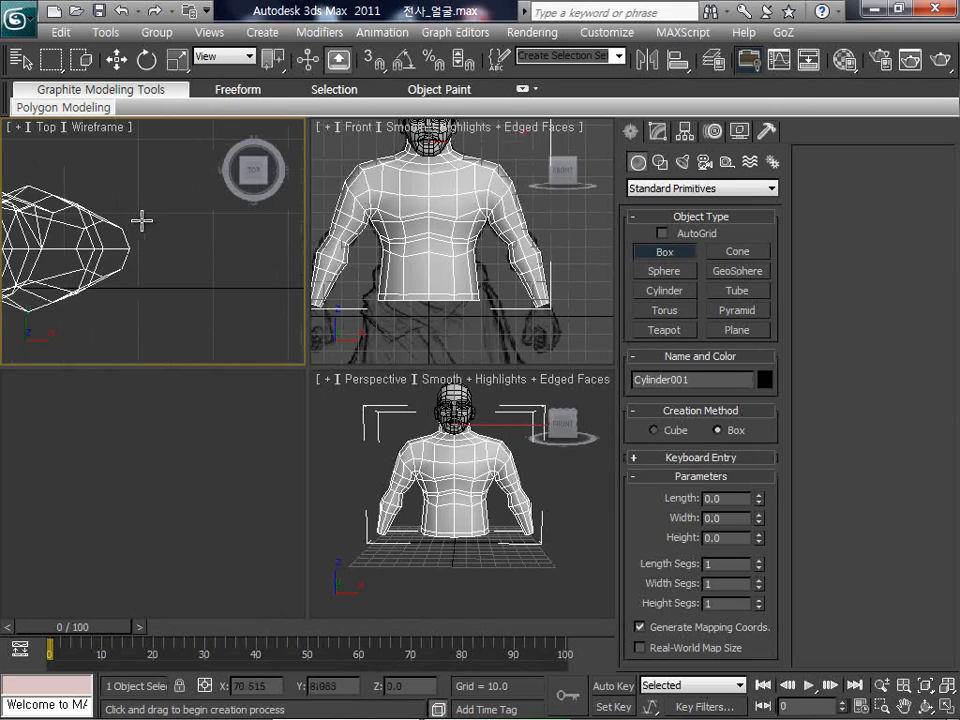
left_click_drag(142, 220, 231, 286)
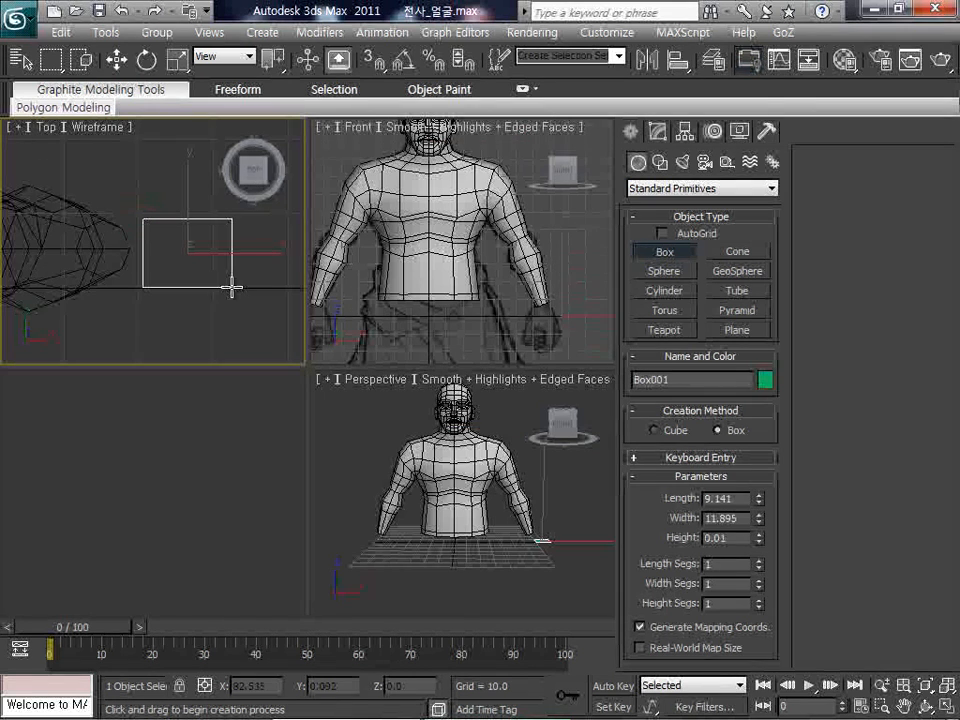
left_click(247, 220)
Stretch the new box along X to about 142% of its size
scroll(551, 281, "up", 6)
key("w")
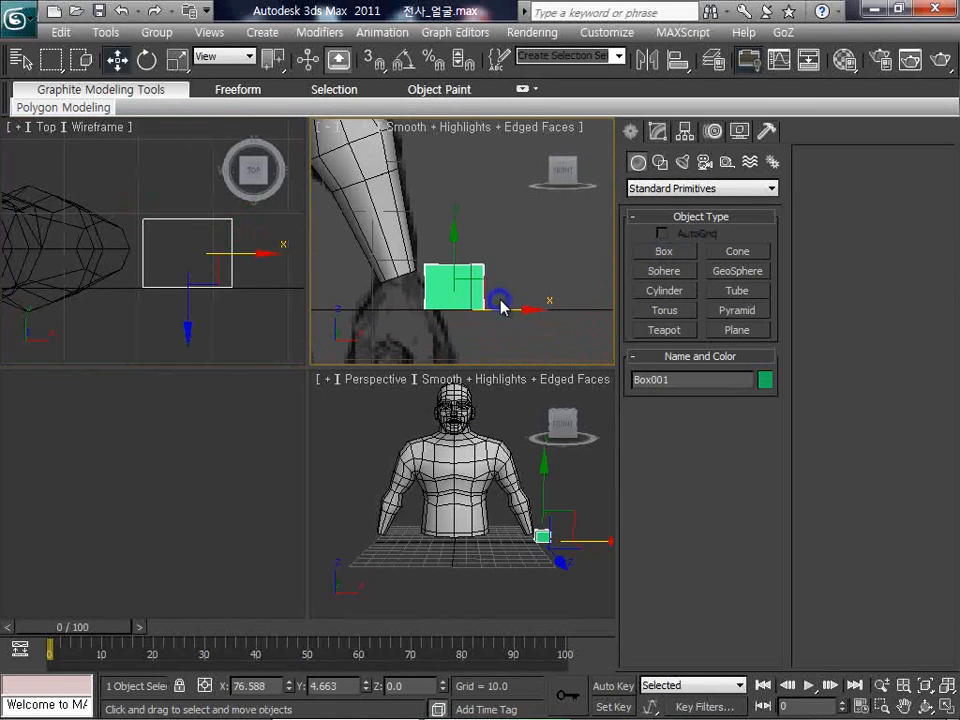
key("e")
key("r")
left_click_drag(519, 315, 563, 313)
Isolate the box, widen the viewport area, and show the box in a maximized Perspective view turned to a corner angle
right_click(643, 284)
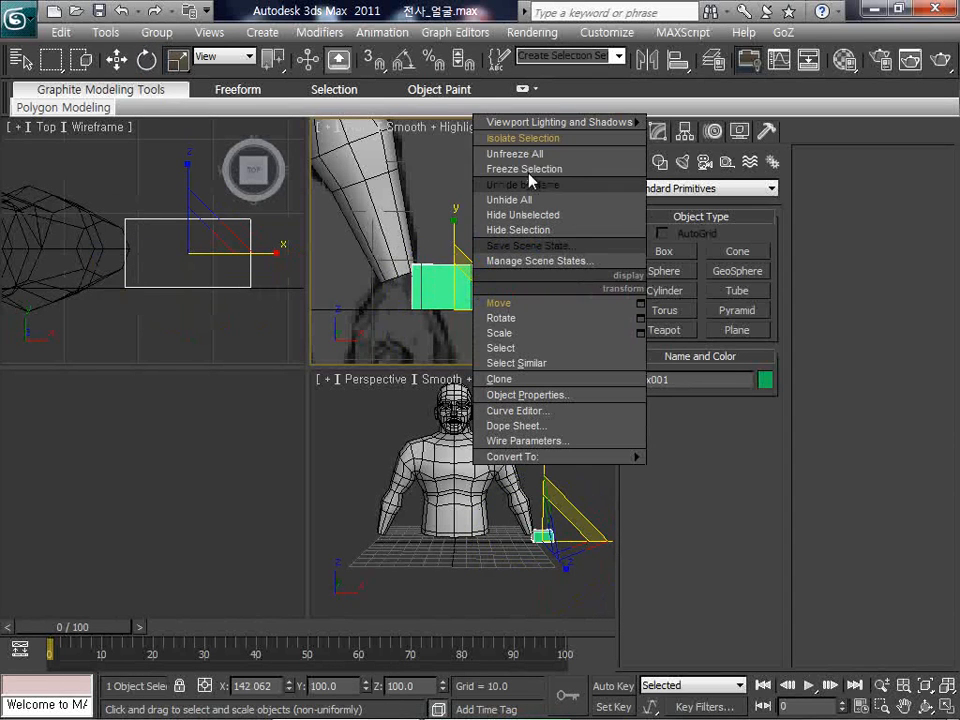
left_click(534, 139)
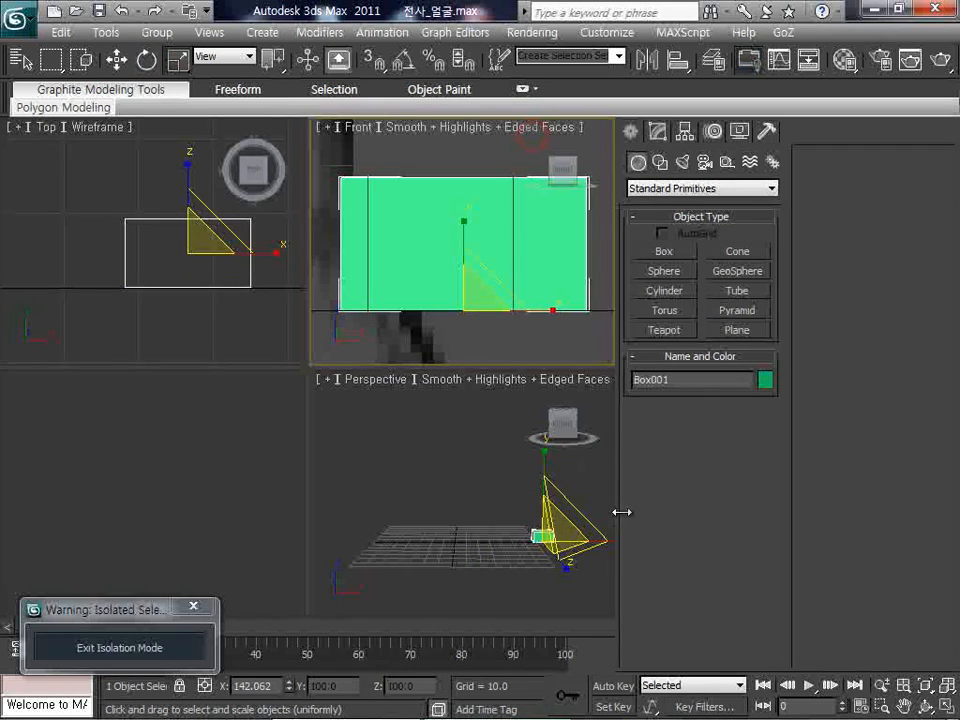
left_click_drag(618, 512, 943, 521)
left_click(945, 706)
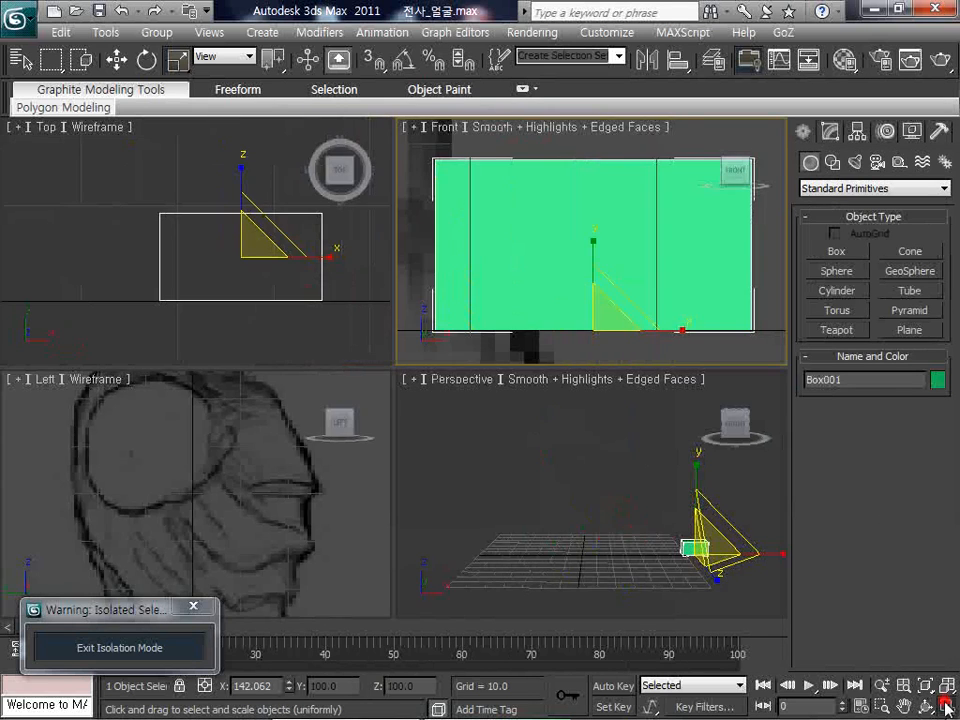
scroll(699, 535, "down", 2)
middle_click_drag(699, 535, 689, 536)
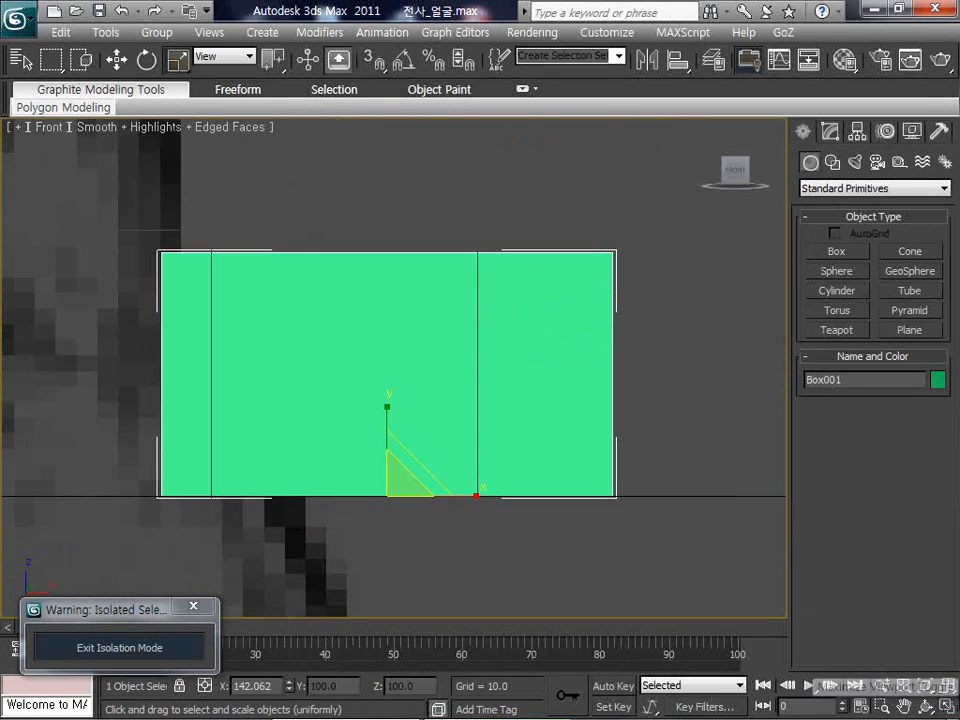
key("alt+w")
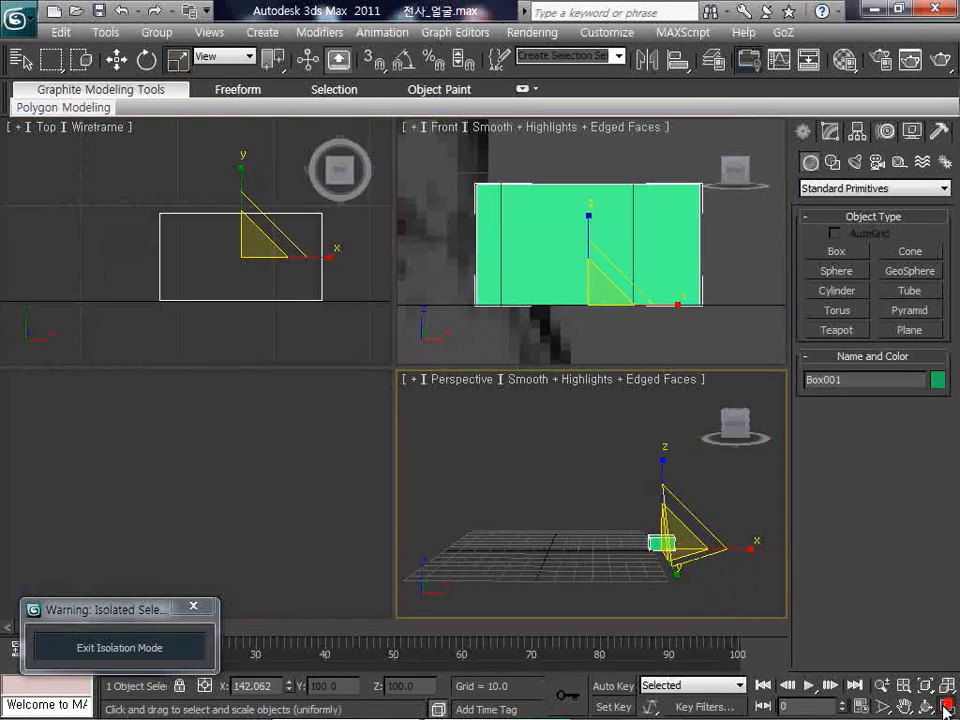
key("alt+w")
key("ctrl+r")
scroll(429, 401, "up", 3)
middle_click_drag(423, 454, 455, 402)
scroll(454, 401, "up", 3)
scroll(453, 400, "down", 3)
Scale the box down to about 73% in Z and widen it to about 148% in Y
key("r")
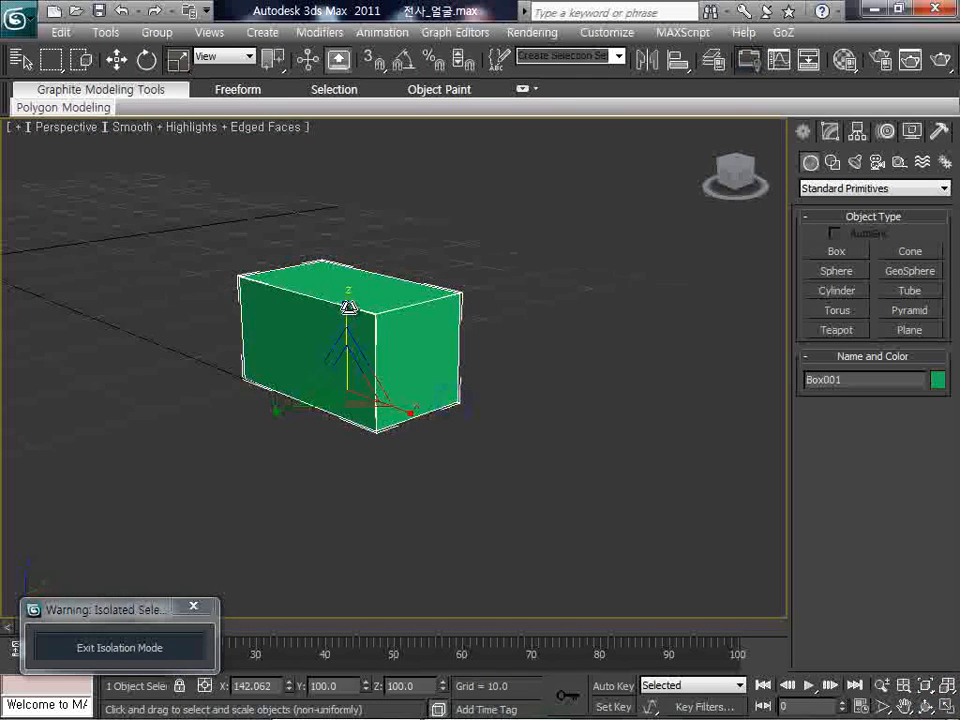
left_click_drag(347, 306, 347, 330)
left_click_drag(281, 407, 252, 418)
middle_click_drag(409, 417, 517, 395)
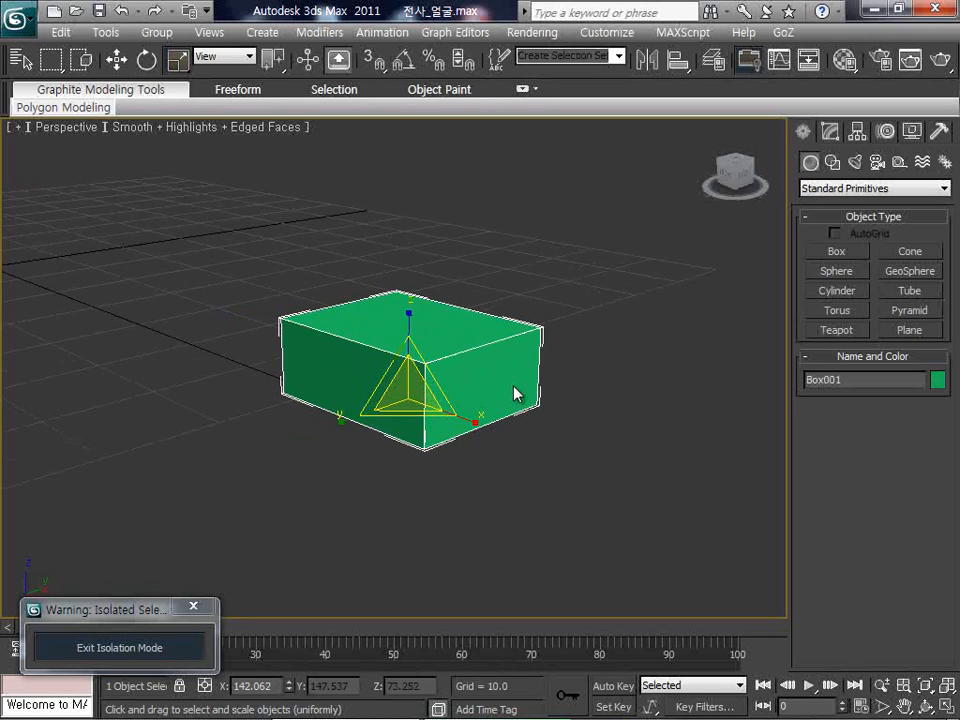
Set the box's segments to 4 along its length and 3 along its width
left_click(834, 132)
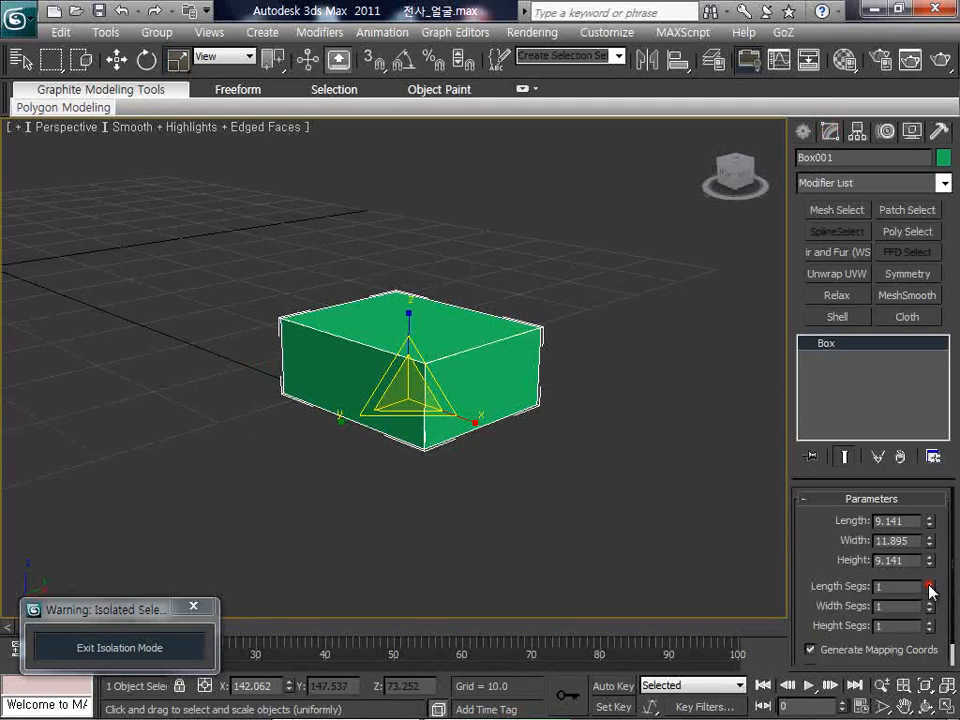
left_click_drag(929, 586, 929, 586)
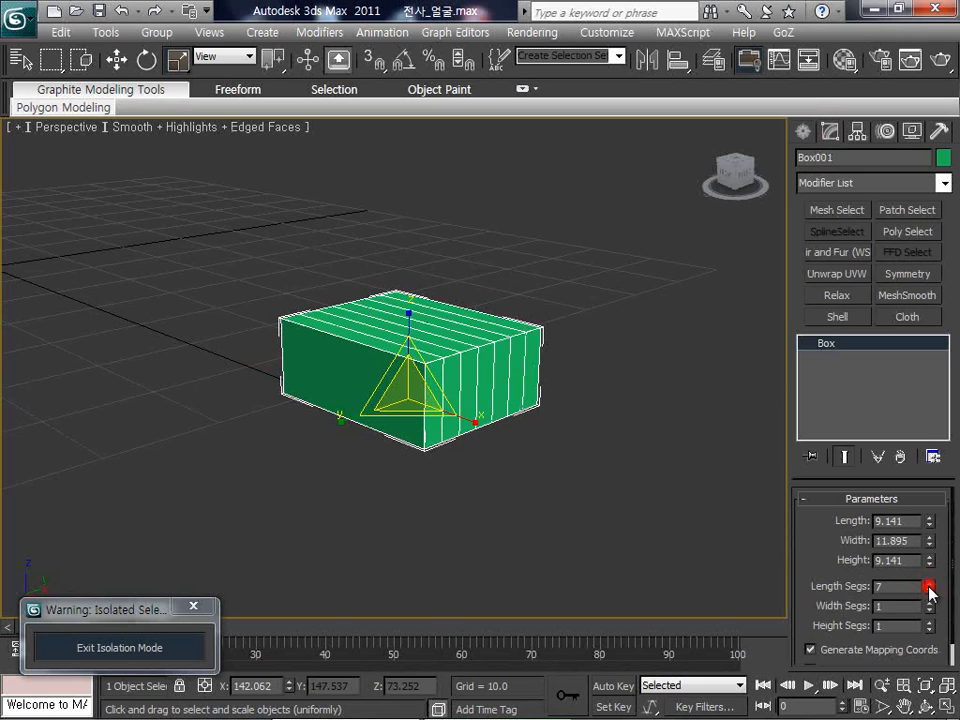
left_click(929, 594)
left_click(929, 594)
left_click(929, 594)
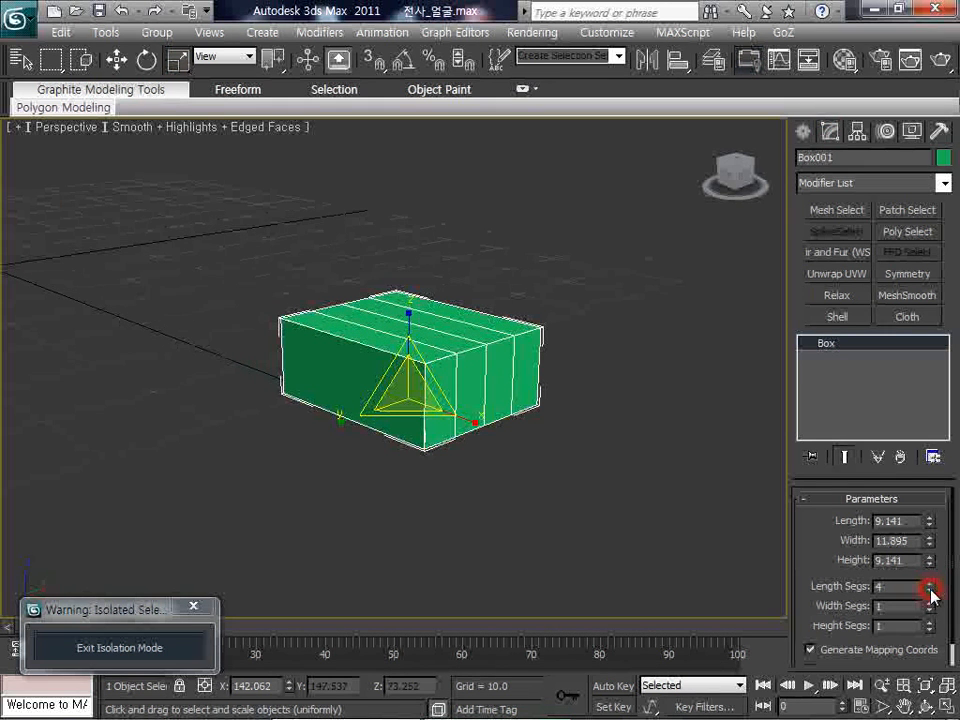
left_click(929, 603)
left_click(929, 603)
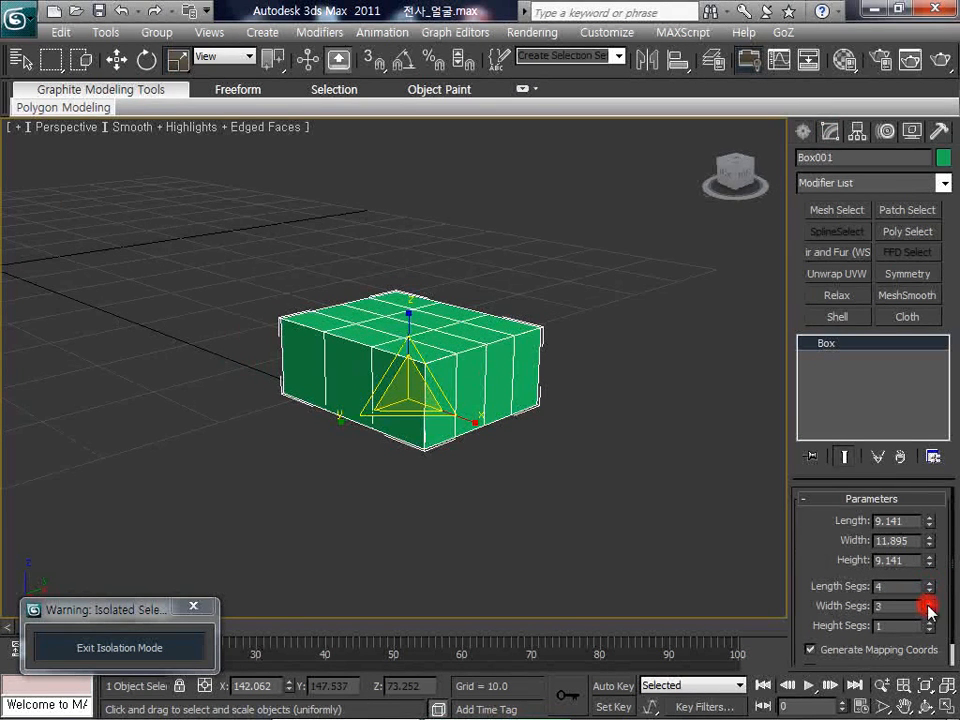
Convert the segmented box to an Editable Poly and frame it closely
middle_click_drag(484, 401, 487, 391)
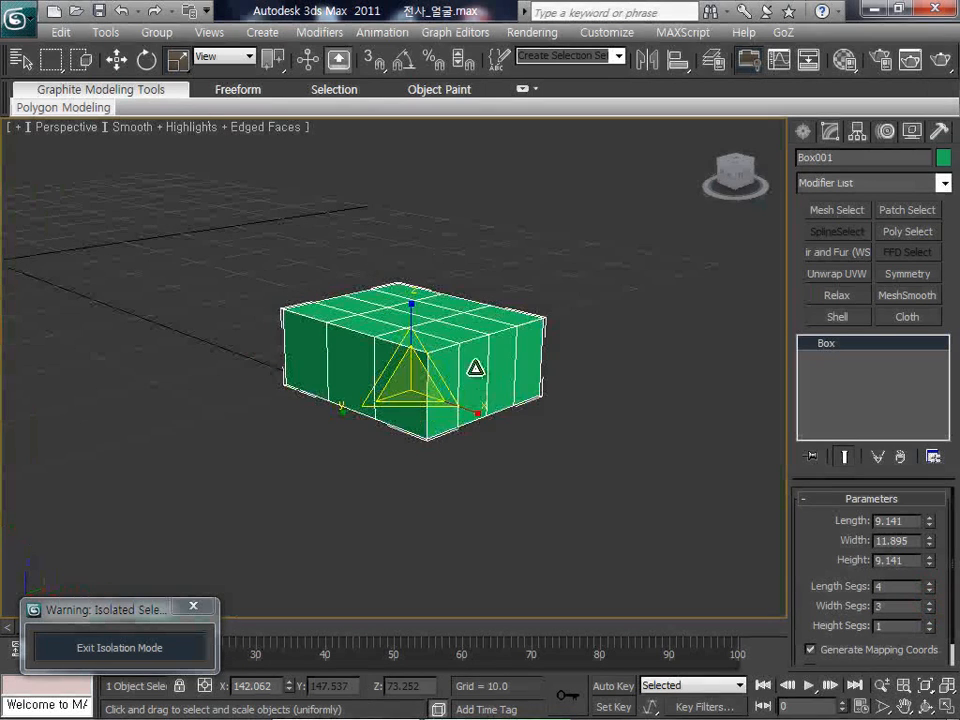
right_click(474, 369)
left_click(690, 550)
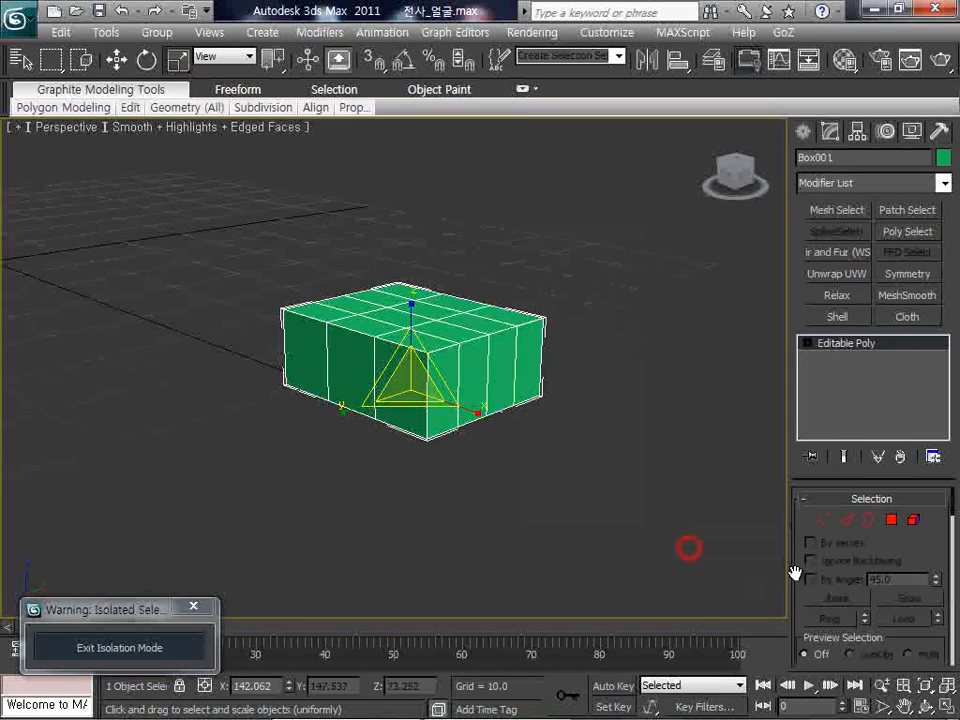
left_click(889, 686)
left_click_drag(668, 520, 643, 467)
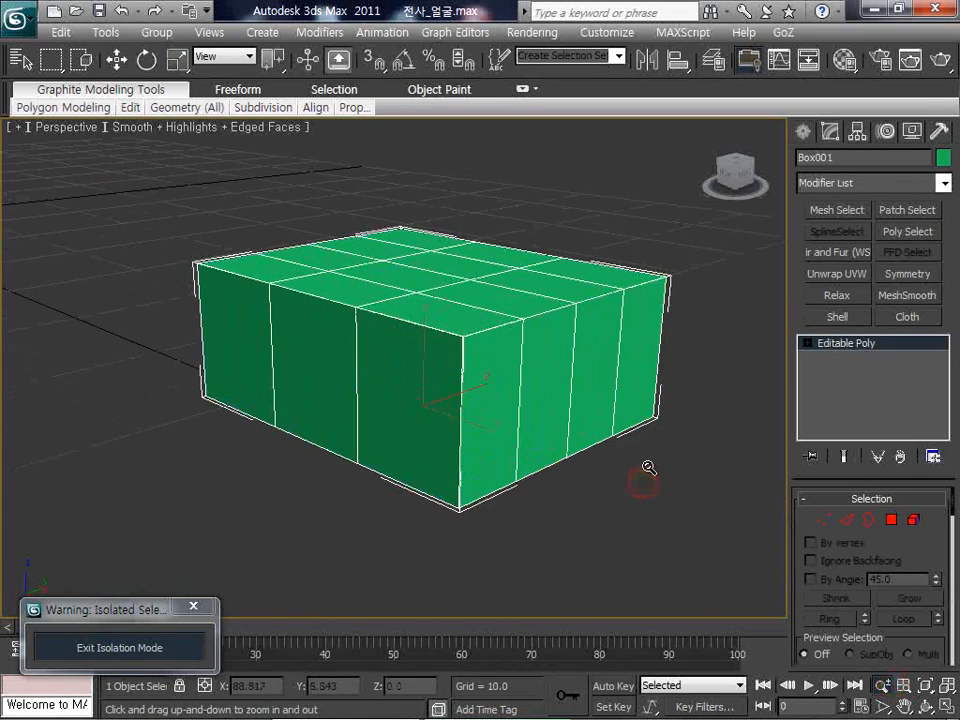
Bevel the four polygons on the box's finger end By Polygon, with height 0.685 and outline -0.217
left_click(891, 519)
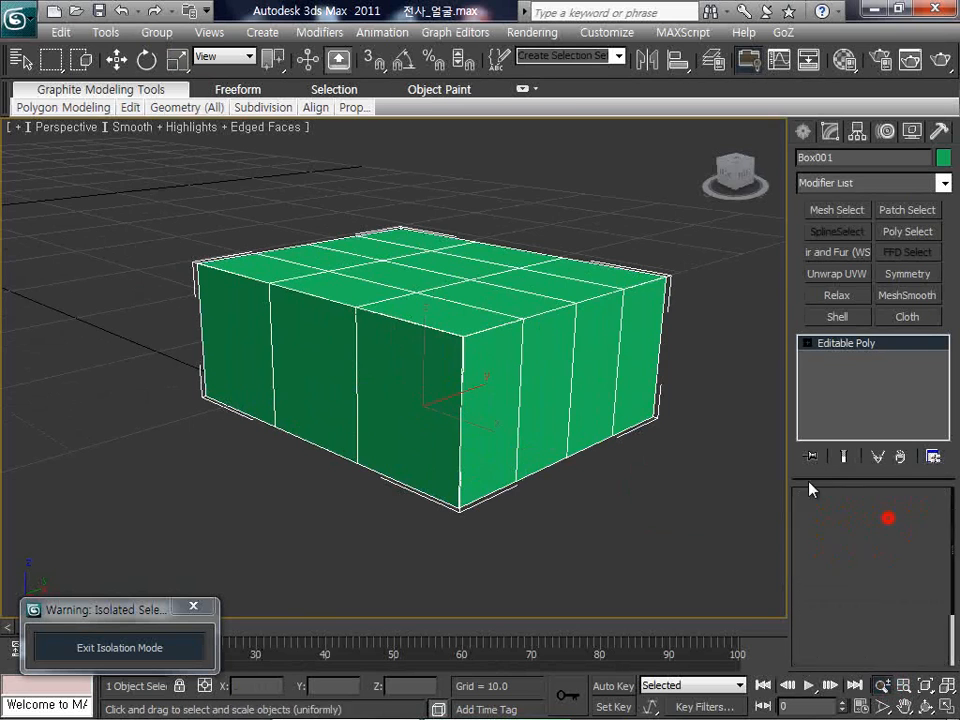
left_click(645, 390)
left_click(597, 393, "ctrl")
left_click(545, 396, "ctrl")
left_click(496, 406, "ctrl")
middle_click_drag(549, 407, 515, 405)
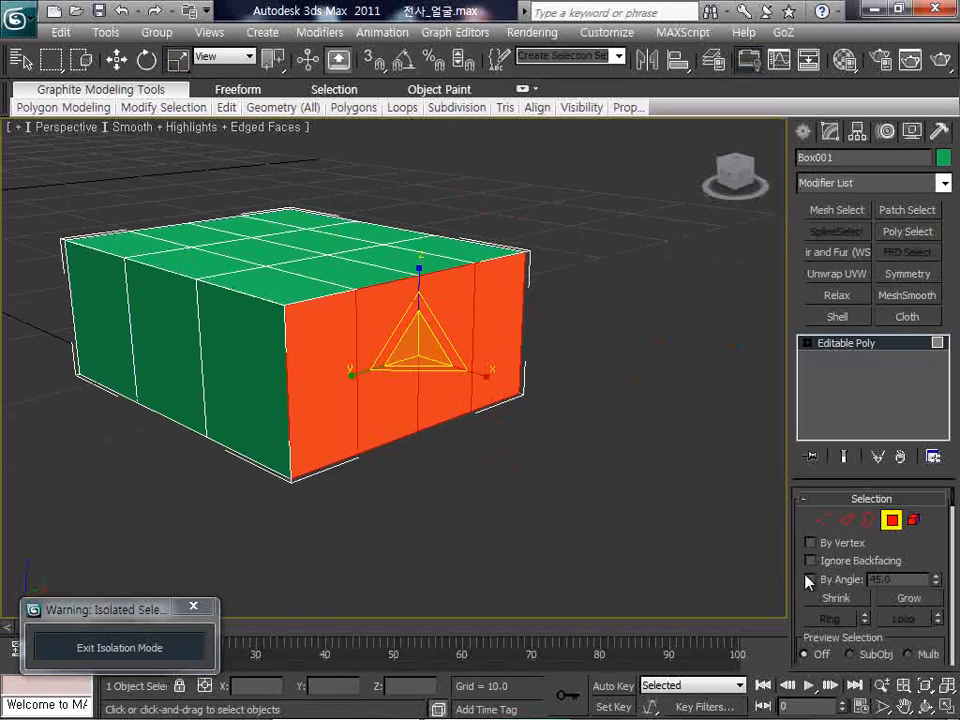
left_click_drag(804, 574, 806, 357)
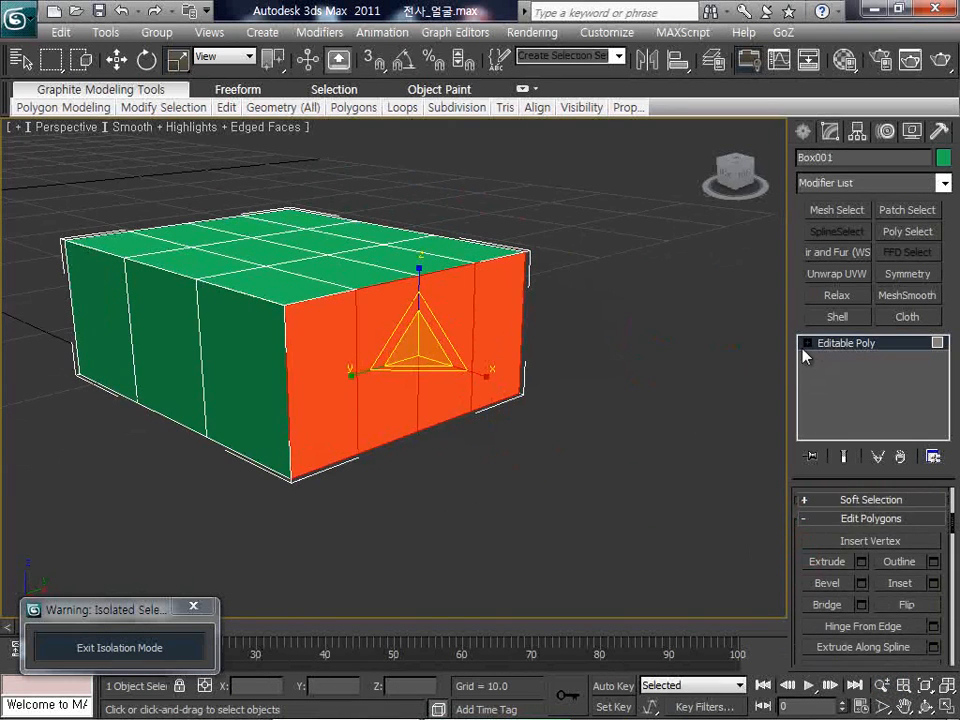
left_click(861, 583)
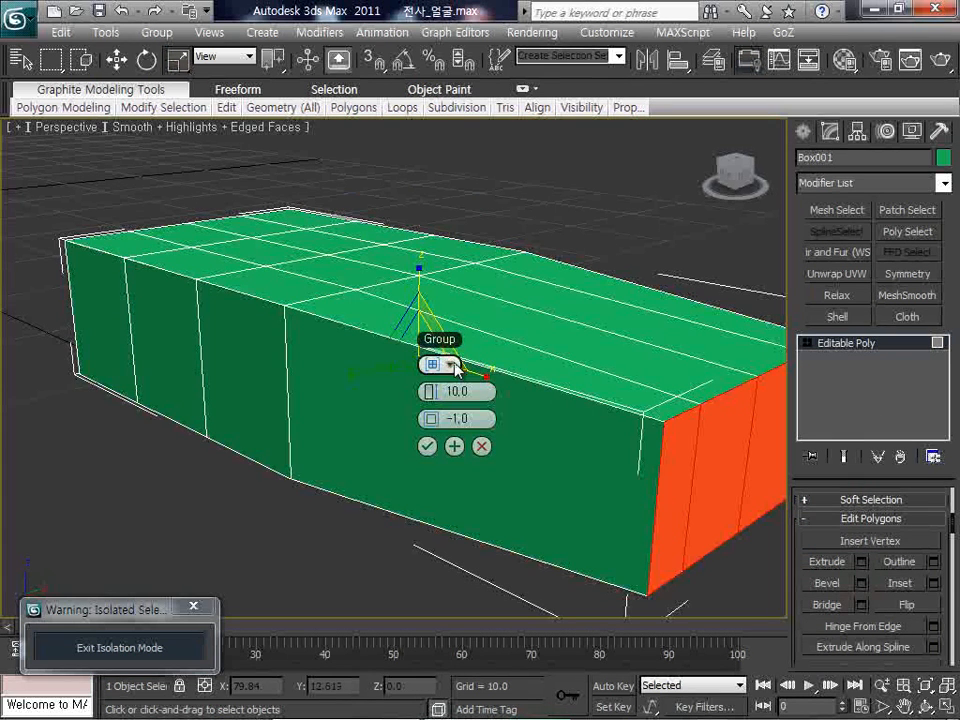
left_click(455, 366)
left_click(485, 414)
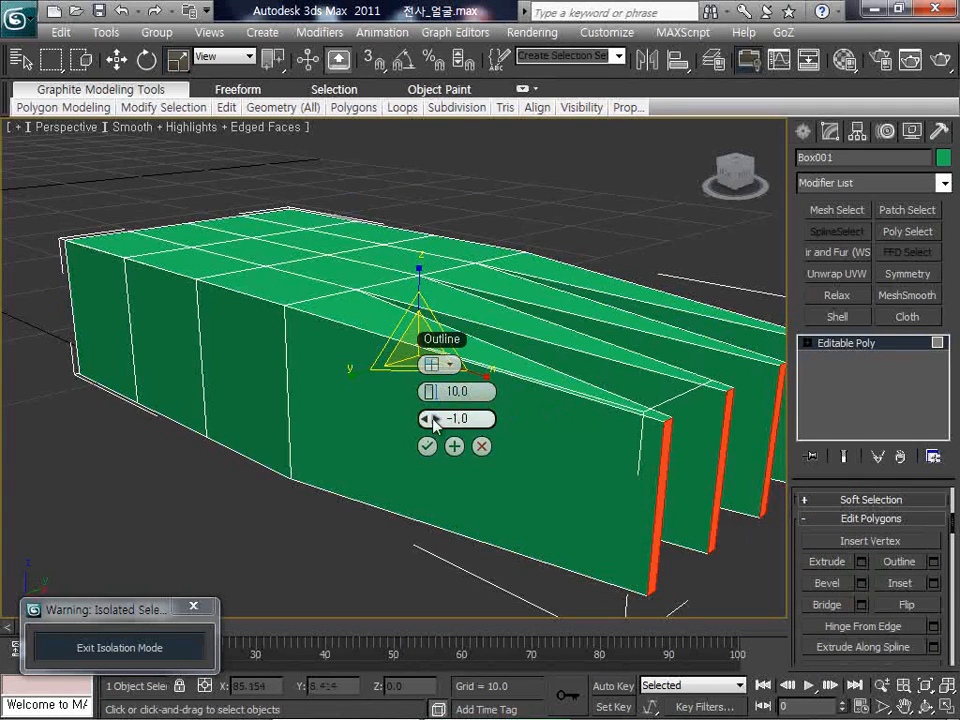
left_click_drag(427, 420, 377, 388)
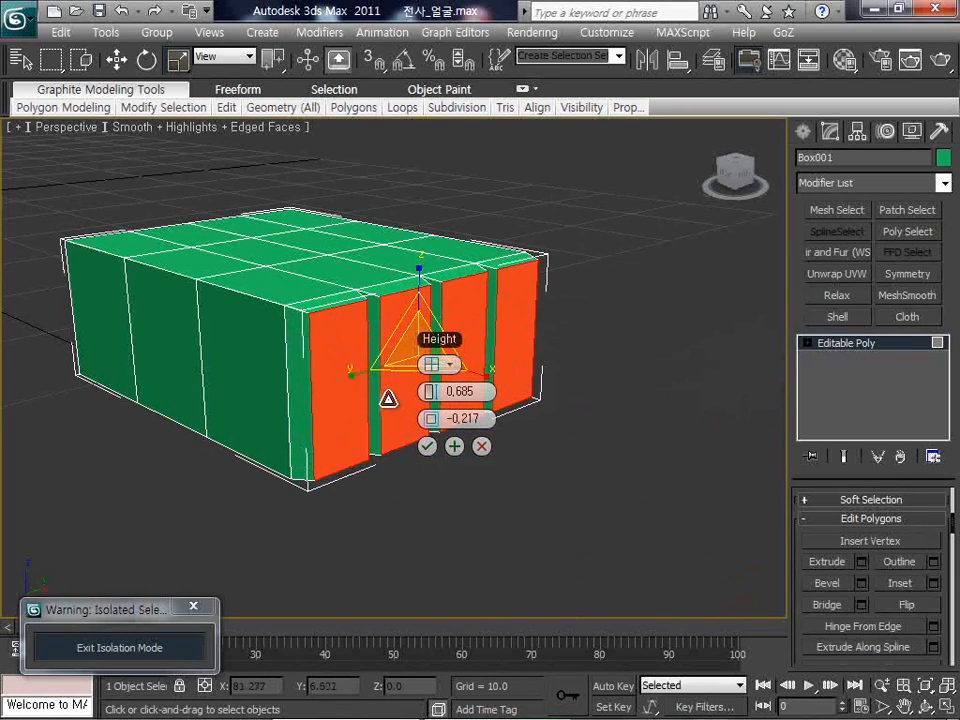
left_click(427, 446)
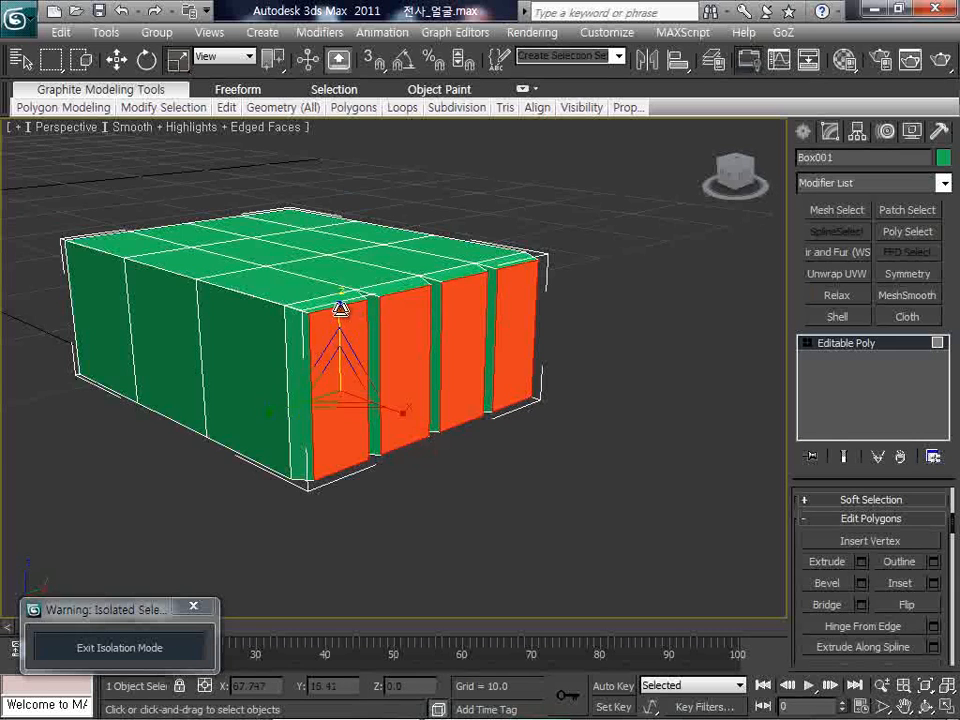
Flatten the four beveled faces along Z and extrude them outward in three successive sections to form the fingers
left_click_drag(339, 305, 354, 361)
left_click(820, 562)
left_click_drag(456, 387, 422, 360)
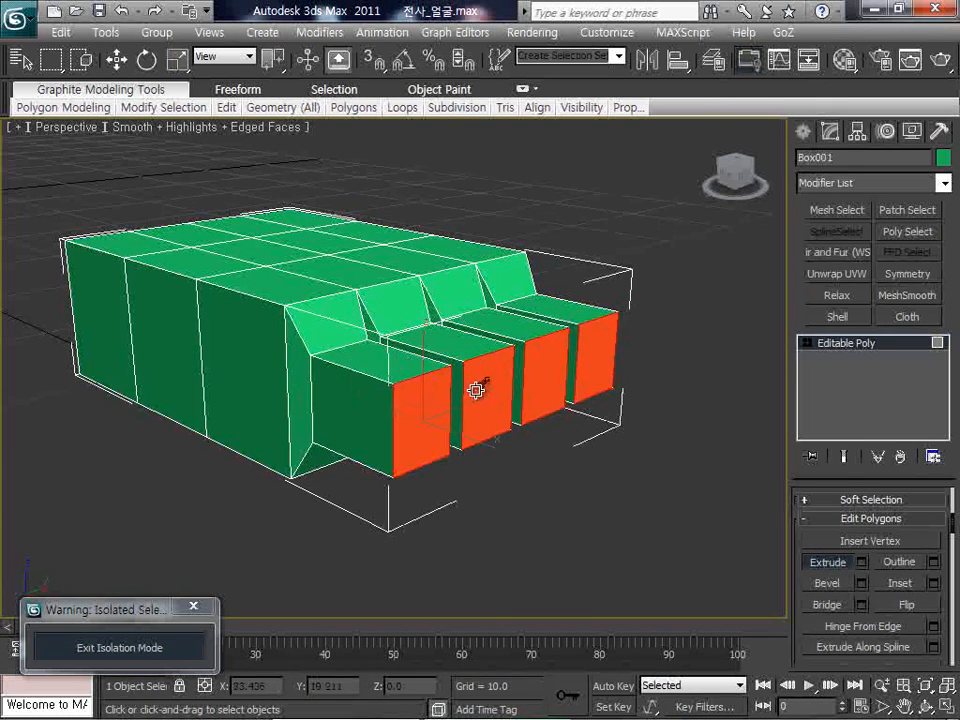
left_click_drag(482, 392, 482, 381)
left_click_drag(548, 410, 552, 399)
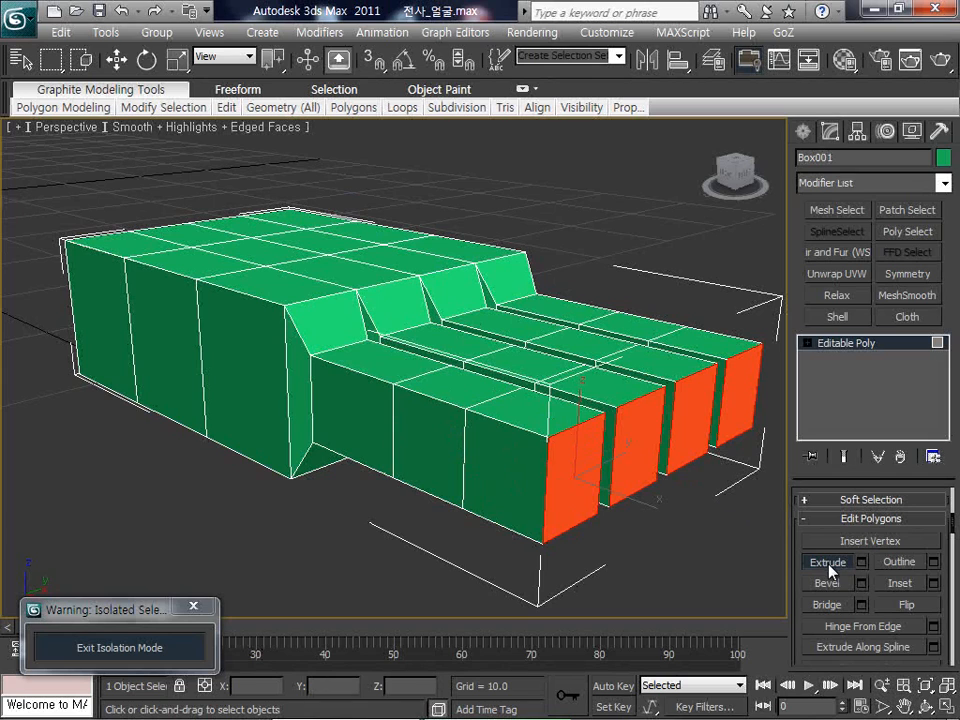
key("r")
Bevel the middle polygon on the hand's side outward to start the thumb base
left_click(186, 319)
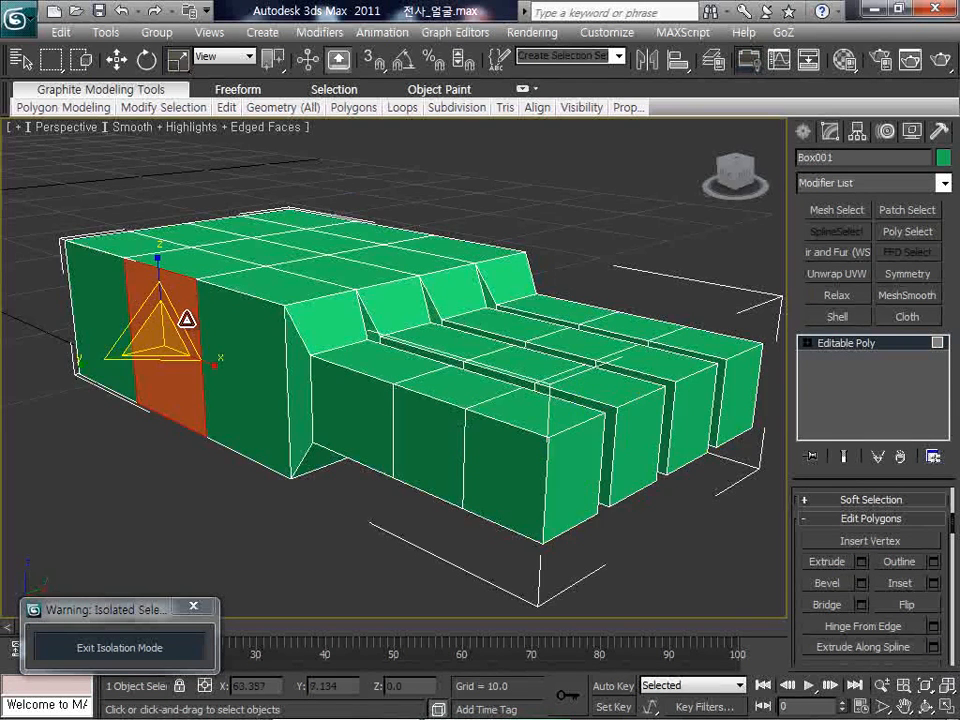
middle_click_drag(186, 319, 231, 327)
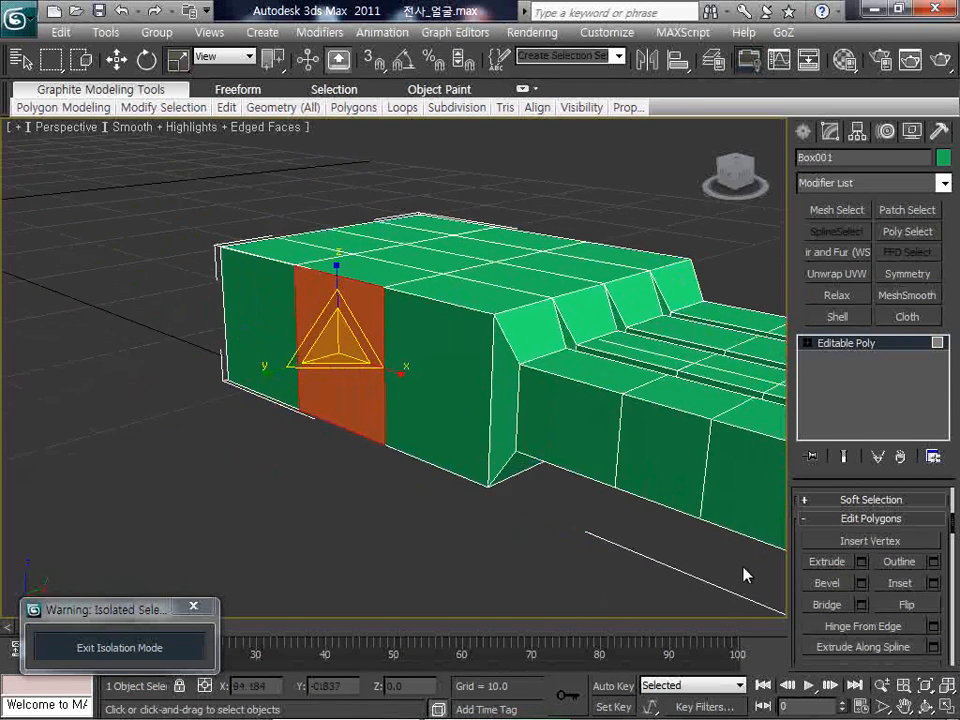
left_click(828, 584)
left_click_drag(366, 378, 364, 364)
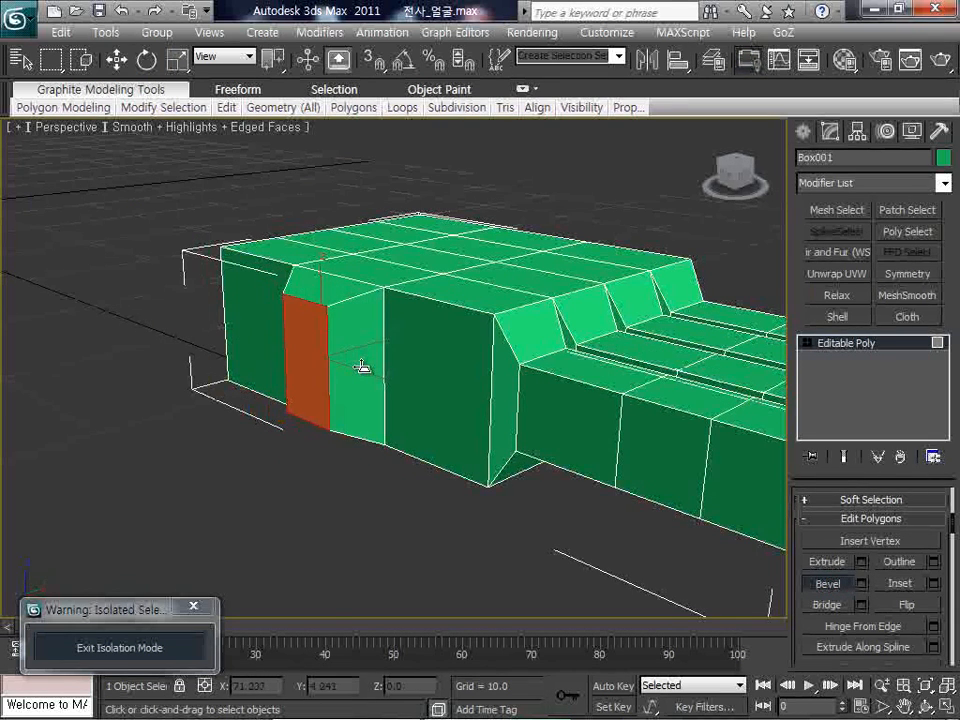
left_click(362, 364)
Scale the thumb base's end face along Z to about 77%
key("w")
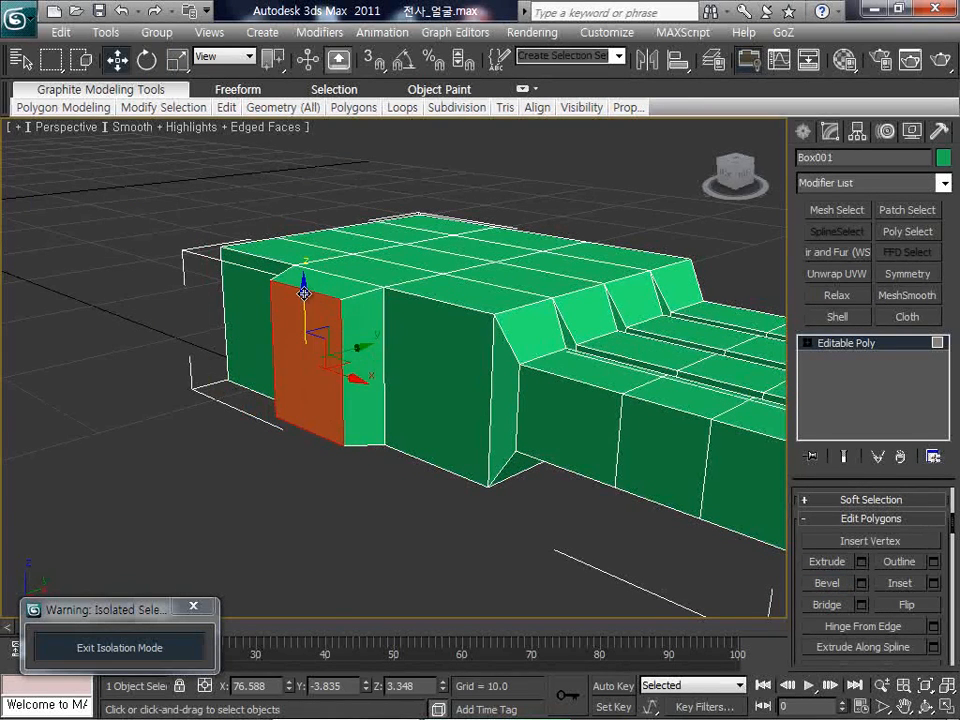
key("r")
left_click_drag(305, 286, 308, 305)
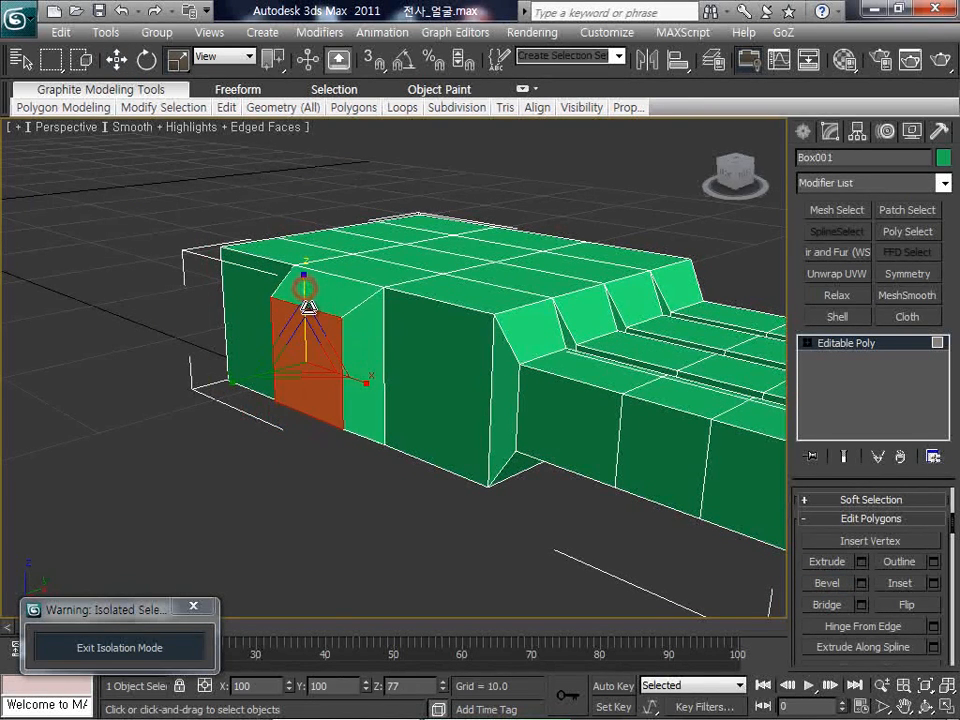
Bevel the thumb base's end face outward in two further tapering sections to lengthen the thumb
left_click(827, 583)
left_click_drag(300, 369, 237, 352)
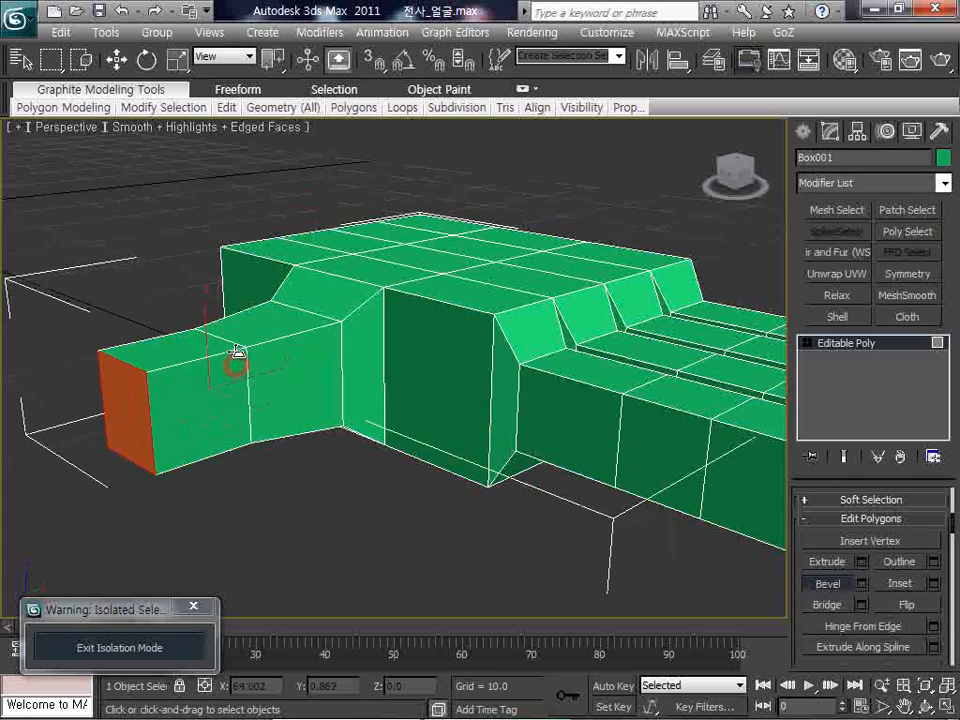
left_click(236, 353)
left_click(367, 495)
scroll(367, 482, "down", 5)
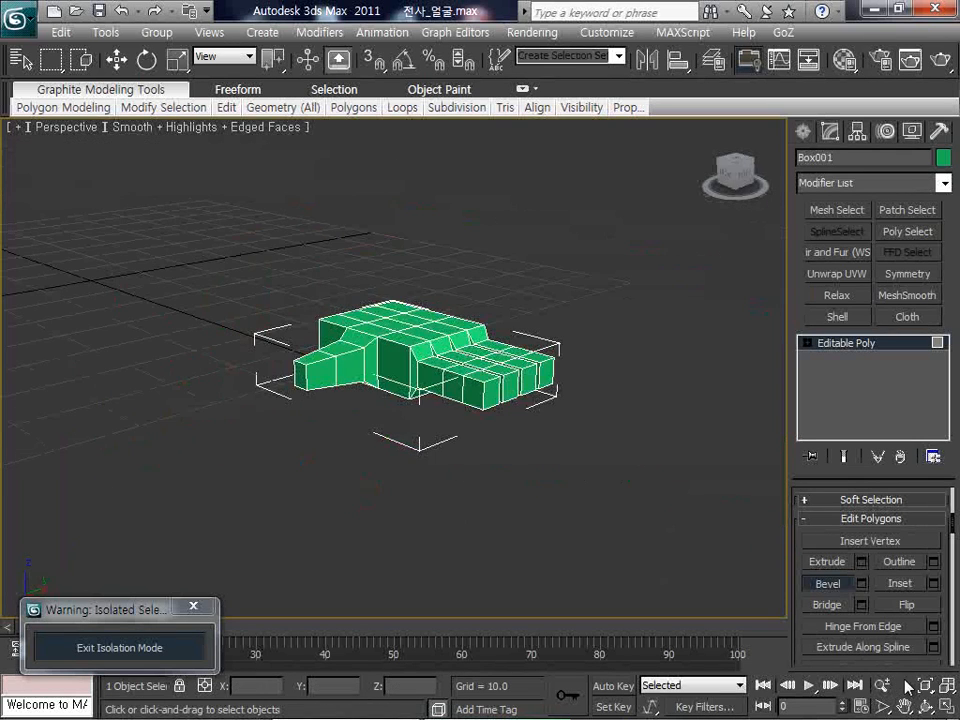
Shorten the little finger in the top view by scaling its joint and tip vertices along X
left_click(946, 706)
middle_click_drag(311, 258, 132, 221)
left_click(808, 344)
left_click(840, 360)
middle_click_drag(310, 230, 302, 226)
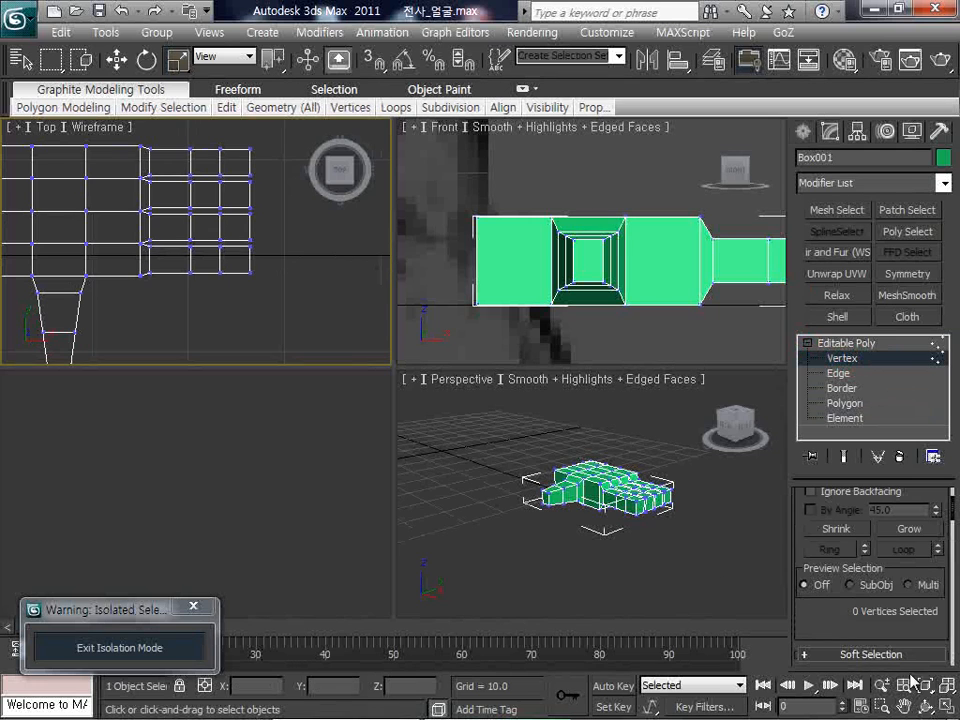
left_click(944, 705)
left_click_drag(541, 170, 362, 241)
left_click_drag(531, 206, 497, 204)
key("w")
Lengthen the middle finger along X by scaling and shifting its joint and tip vertices outward
left_click_drag(517, 301, 372, 378)
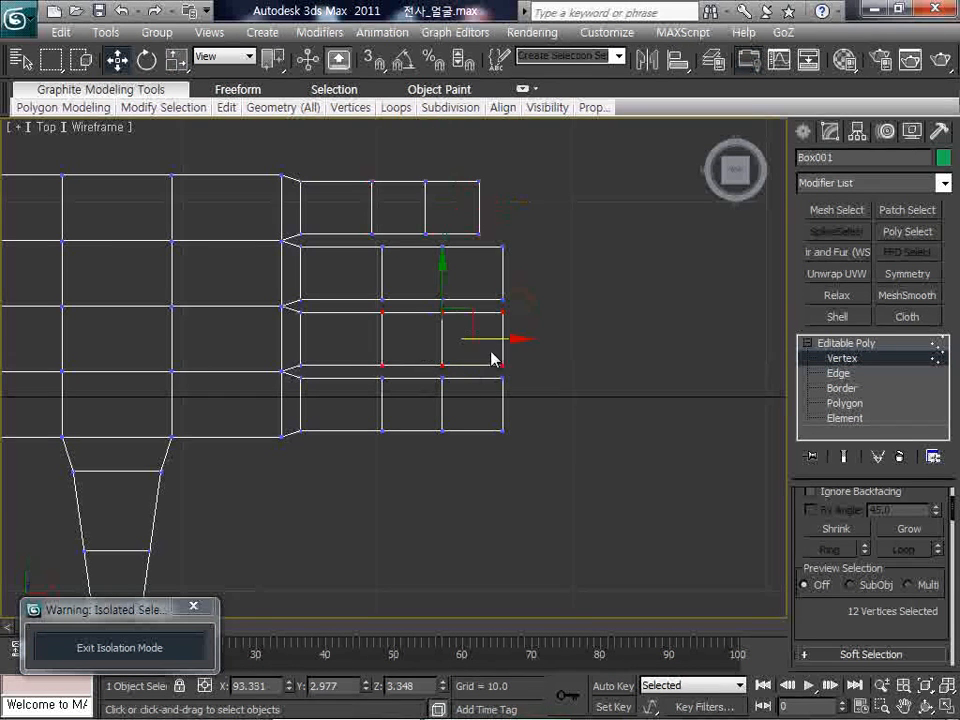
key("r")
mouse_move(512, 336)
left_mouse_down()
mouse_move(530, 339)
mouse_move(504, 336)
mouse_move(522, 338)
left_mouse_up()
key("w")
scroll(522, 340, "down", 2)
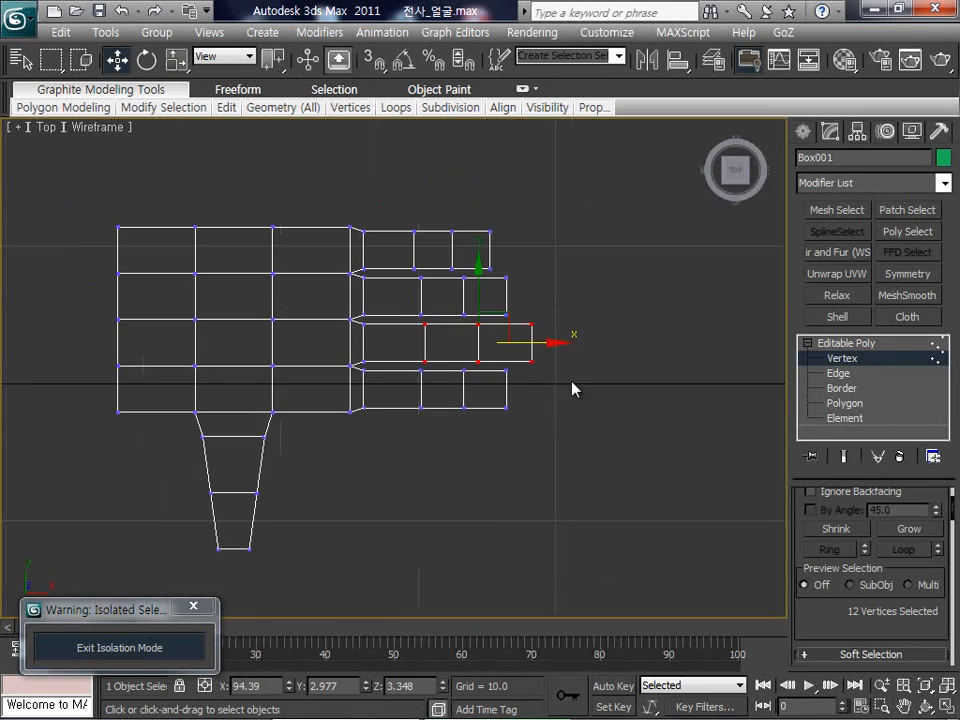
Rotate all the thumb's vertices about 60 degrees towards the fingers in the top view and shift the thumb closer to the palm
middle_click_drag(476, 403, 519, 353)
left_click_drag(352, 530, 223, 378)
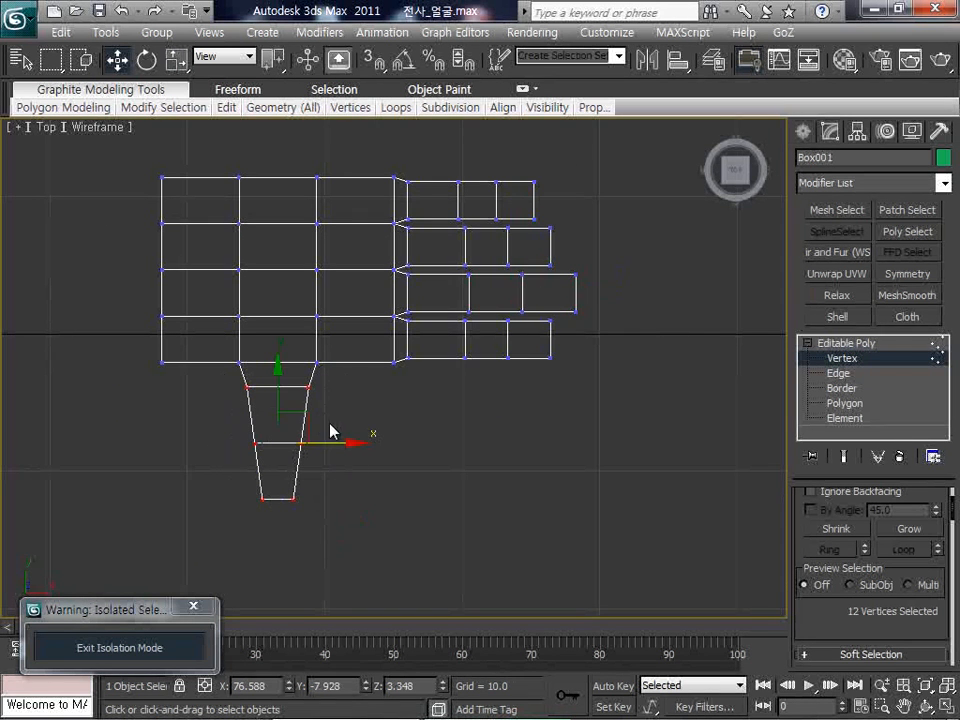
key("e")
left_click_drag(345, 420, 324, 300)
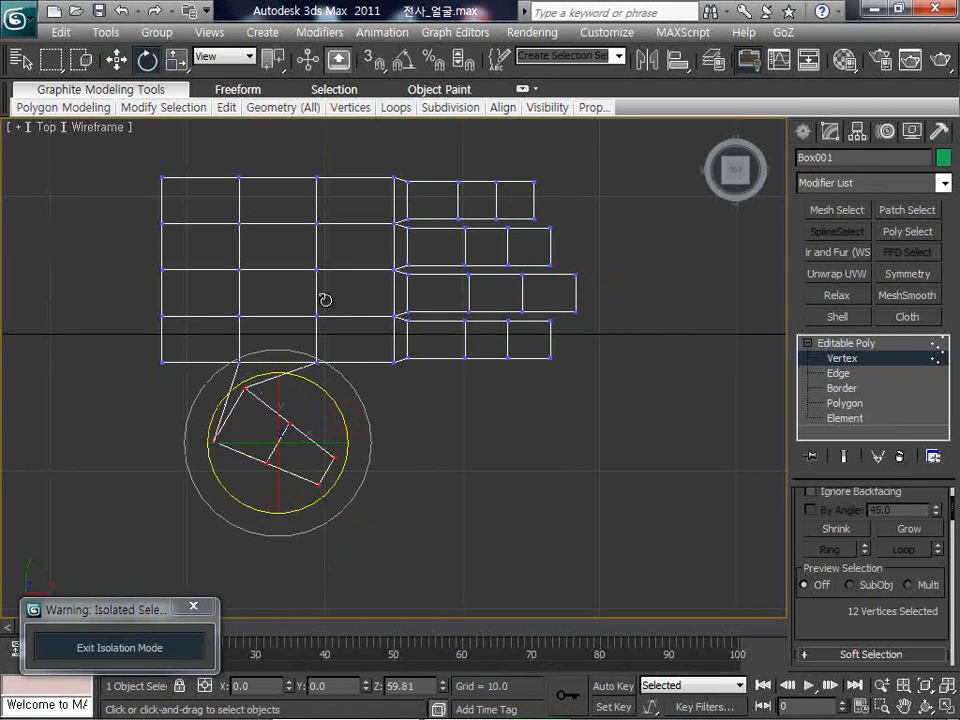
key("w")
left_click_drag(320, 409, 377, 396)
Rotate the thumb's vertices in the perspective view so the thumb tilts downward, and lower it slightly
left_click(945, 707)
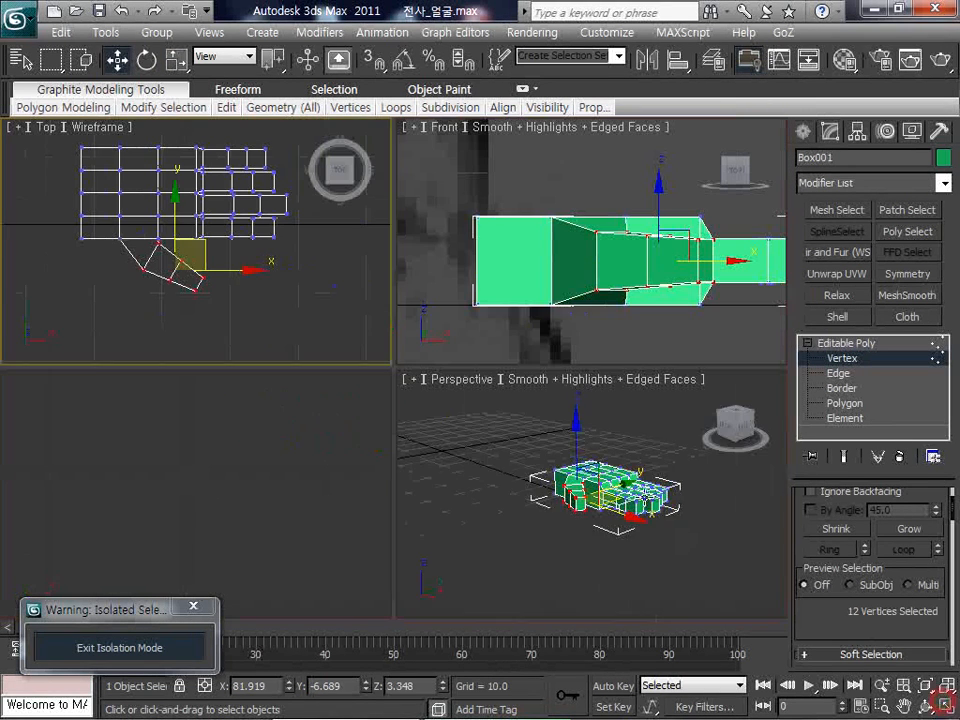
scroll(643, 505, "up", 3)
right_click(575, 470)
left_click(590, 502)
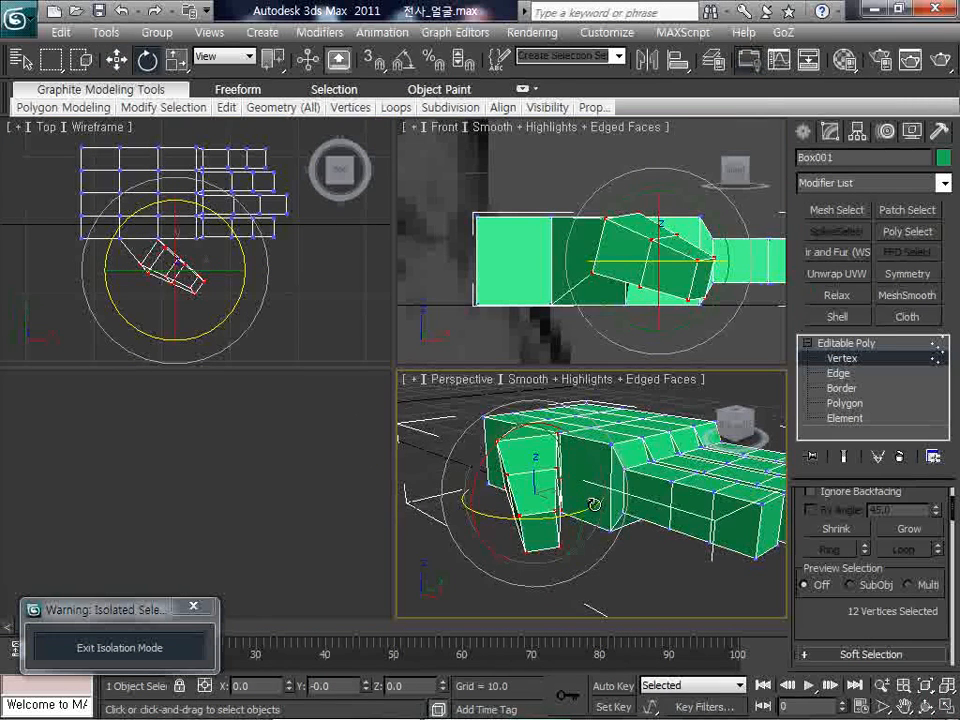
left_click_drag(592, 480, 515, 452)
key("w")
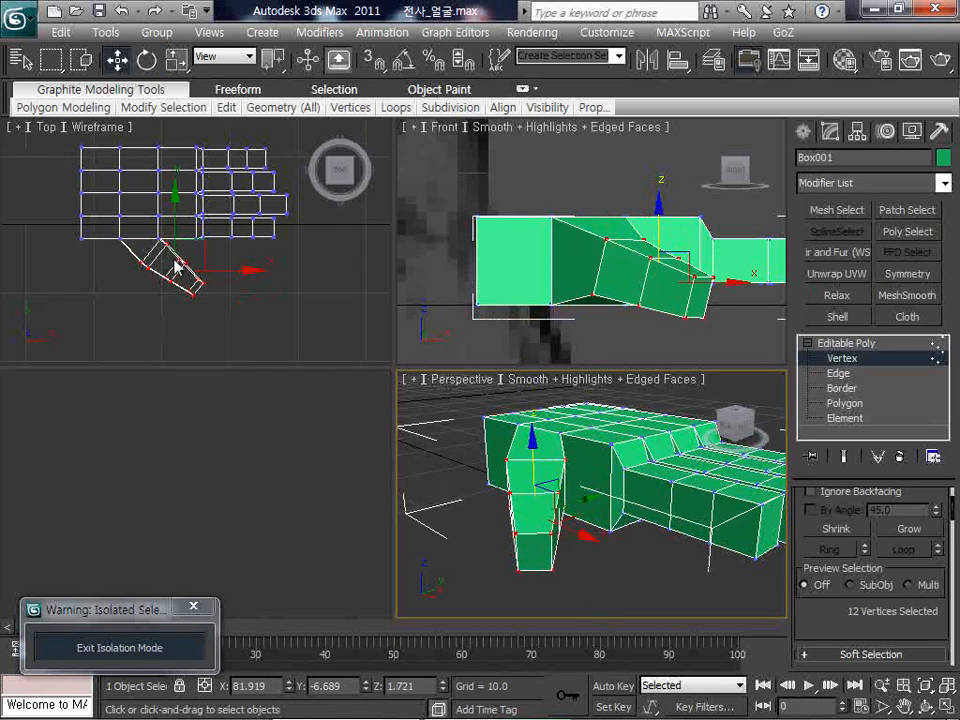
Shift the column of palm vertices on the wrist side of the thumb base slightly towards the wrist along X
middle_click_drag(178, 266, 221, 302)
left_click_drag(189, 190, 225, 300)
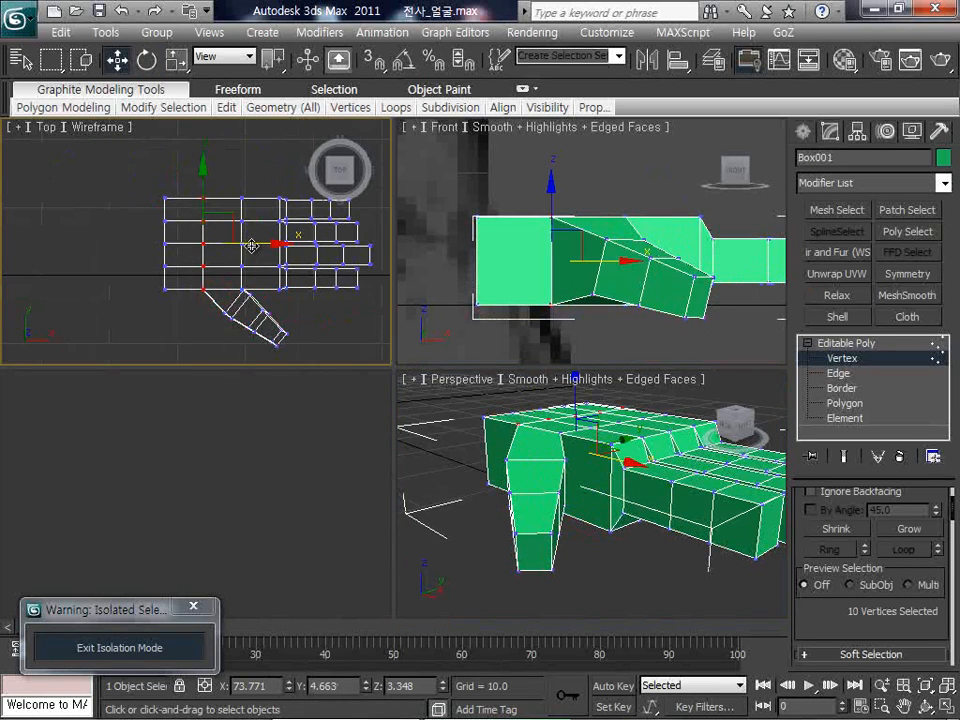
left_click_drag(251, 245, 241, 245)
Raise the two central polygons on the back of the hand about 1.2 units along Z
middle_click_drag(540, 480, 458, 400, "alt")
key("shift+z")
key("alt+w")
scroll(440, 401, "up", 5)
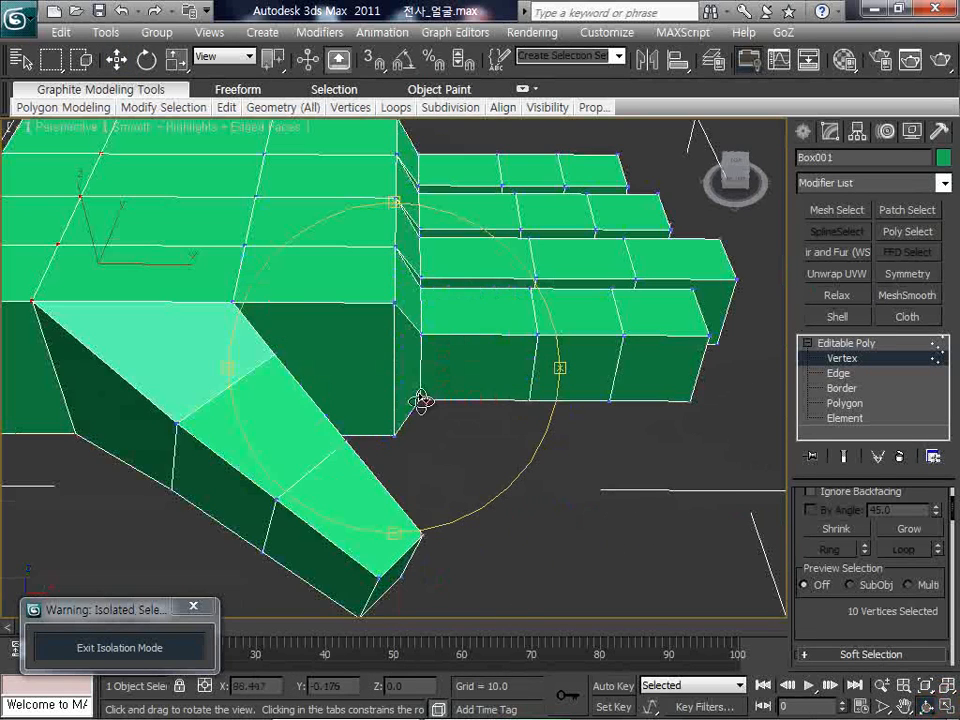
scroll(421, 401, "down", 5)
left_click(845, 403)
left_click(390, 331)
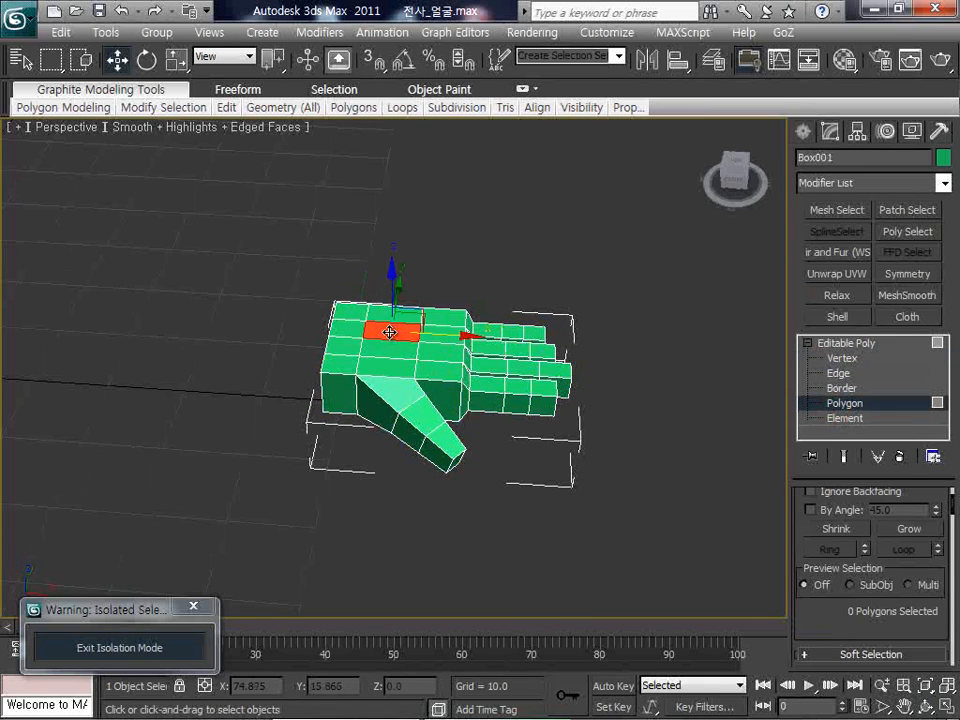
left_click(390, 345, "ctrl")
left_click_drag(390, 300, 390, 282)
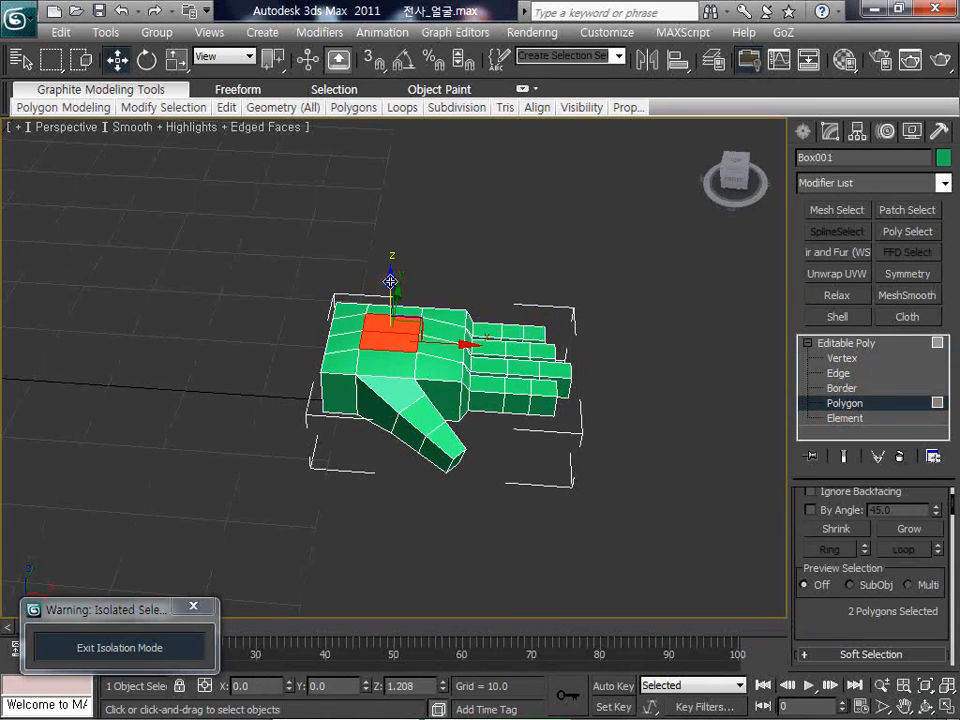
left_click(552, 436)
Extrude the two middle polygons on the hand's wrist end outward in successive sections to form the wrist and forearm
left_click(921, 706)
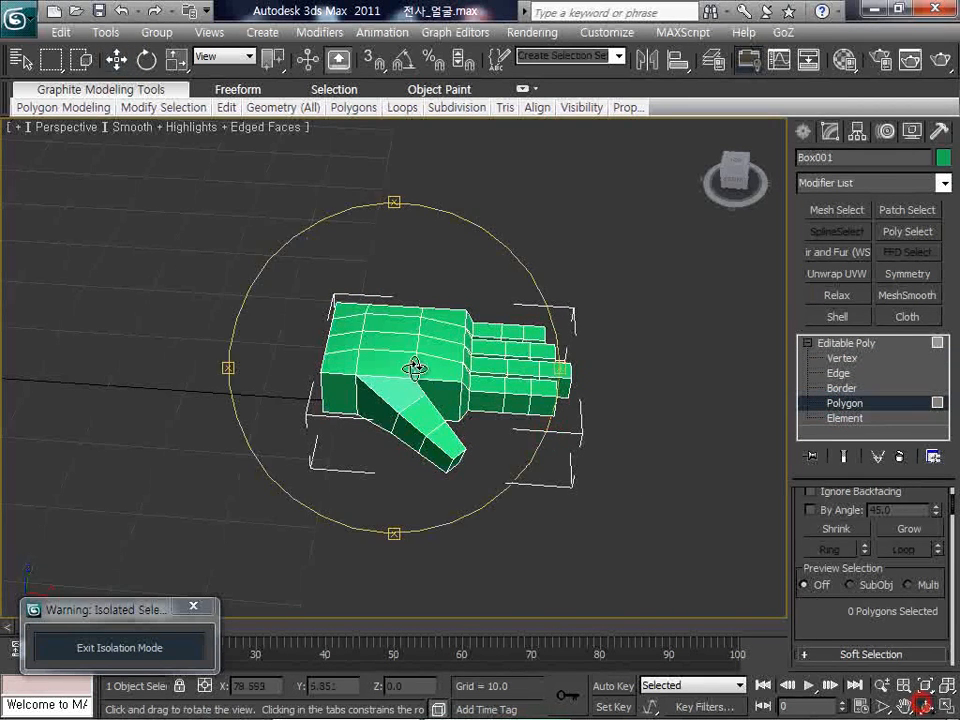
left_click_drag(414, 368, 474, 342)
right_click(474, 341)
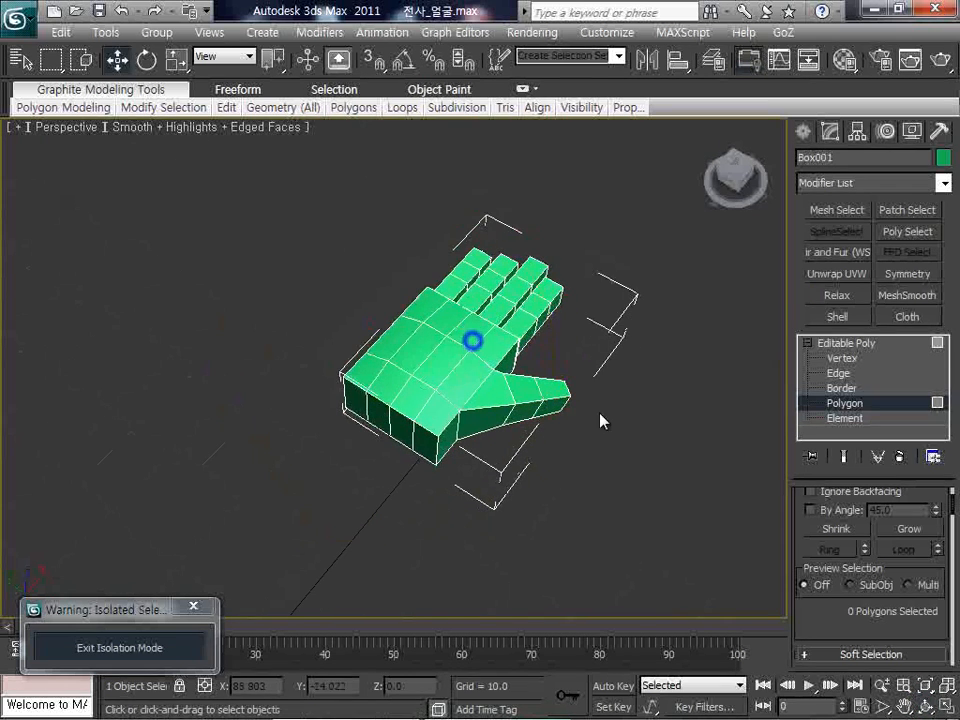
left_click(400, 430)
left_click(386, 415, "ctrl")
right_click(383, 440)
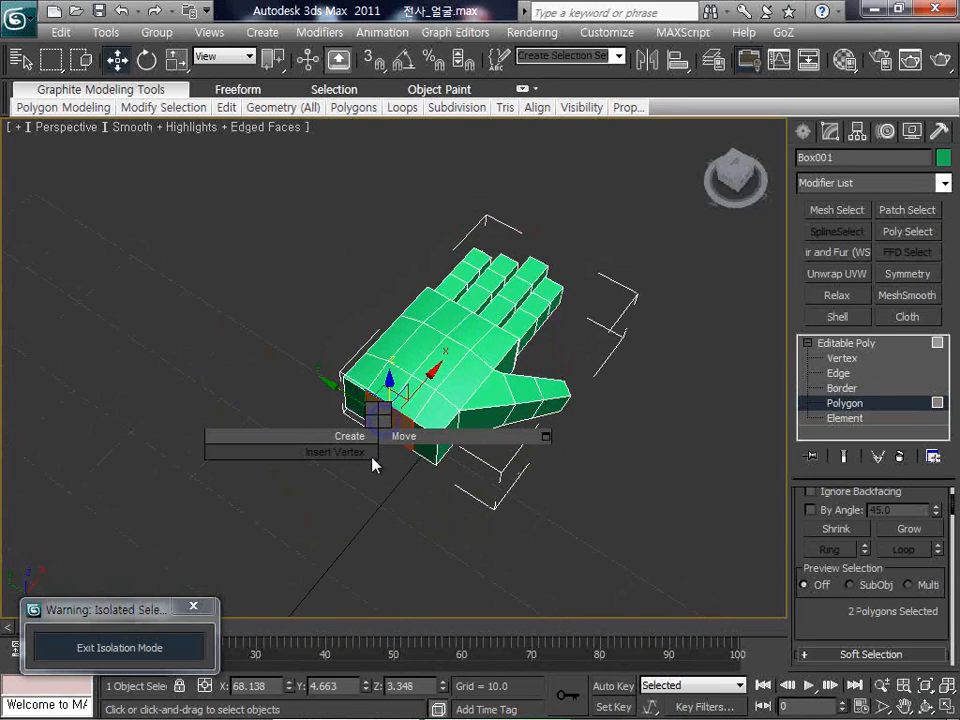
left_click(818, 600)
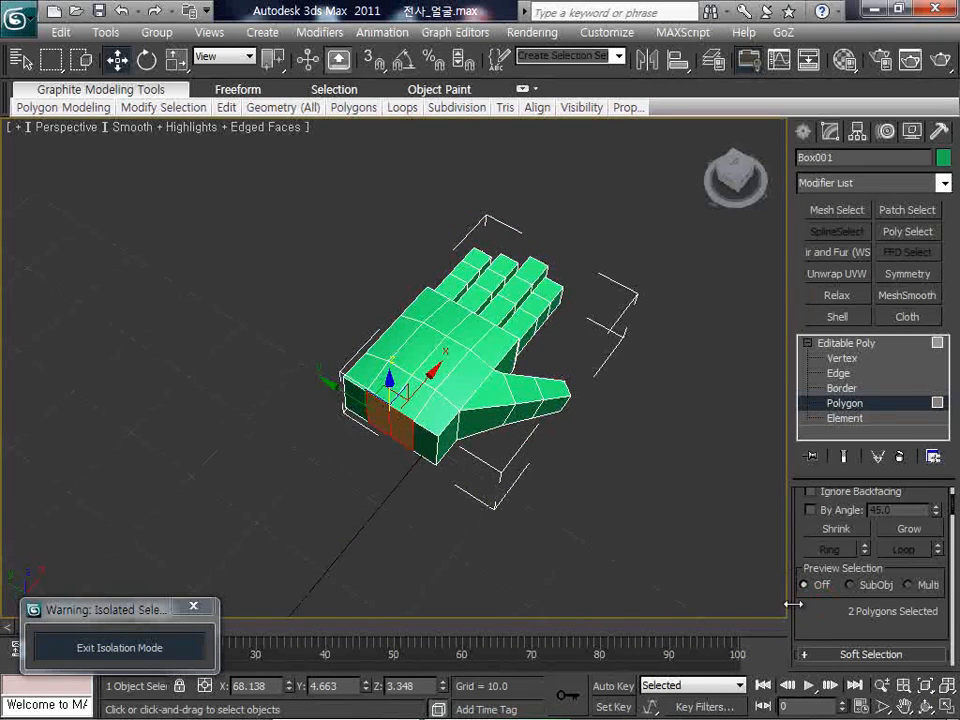
left_click_drag(793, 604, 622, 604)
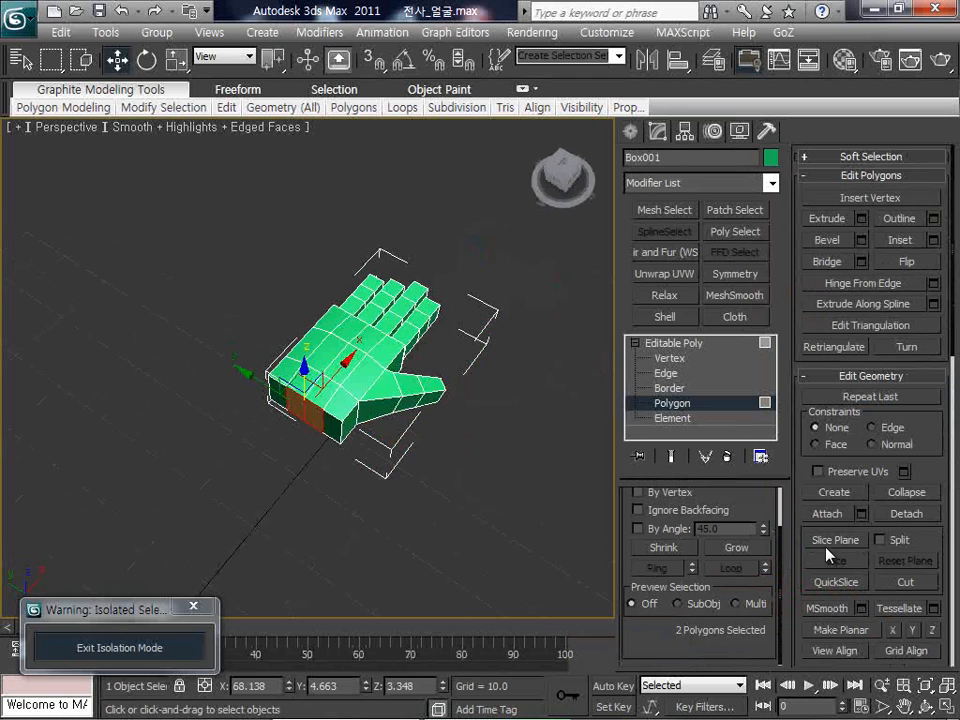
left_click(828, 218)
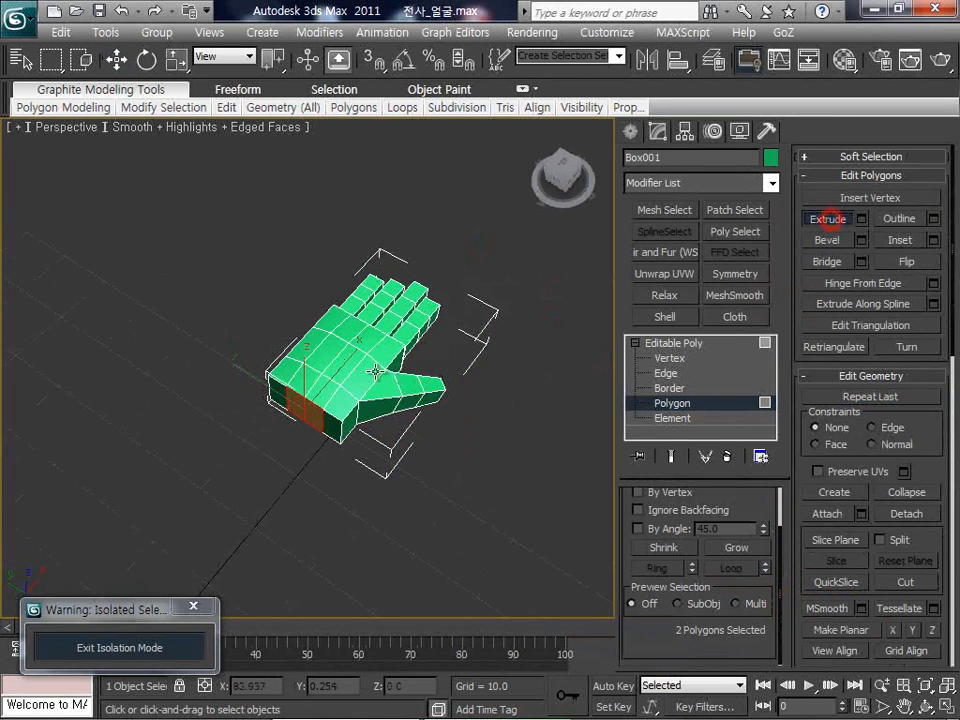
left_click_drag(317, 415, 300, 401)
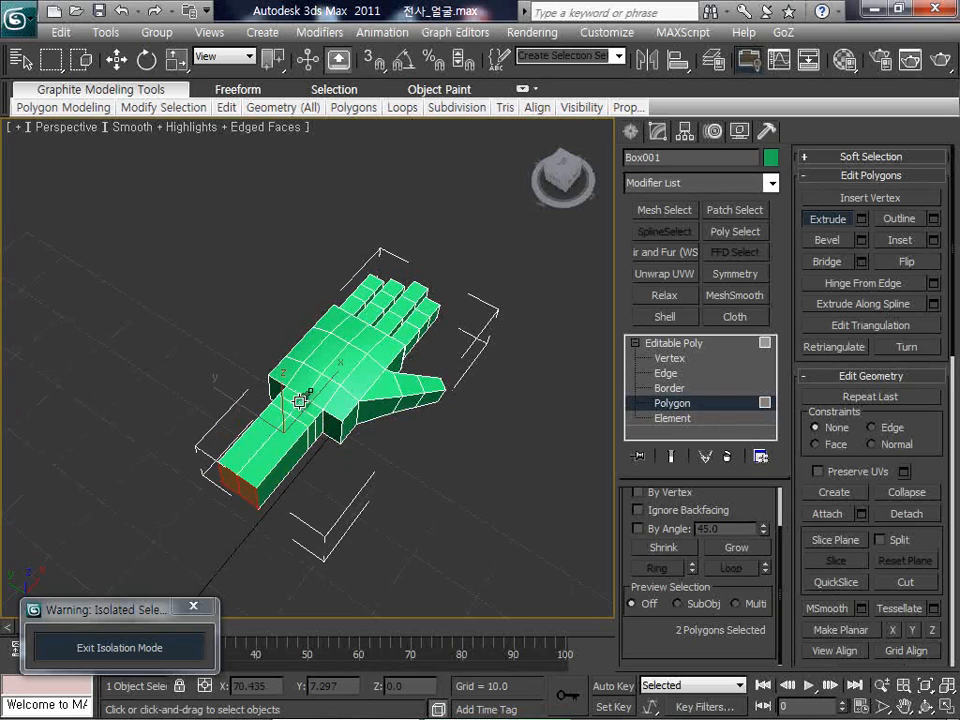
Scale up the forearm's end polygons so the forearm widens away from the wrist
key("w")
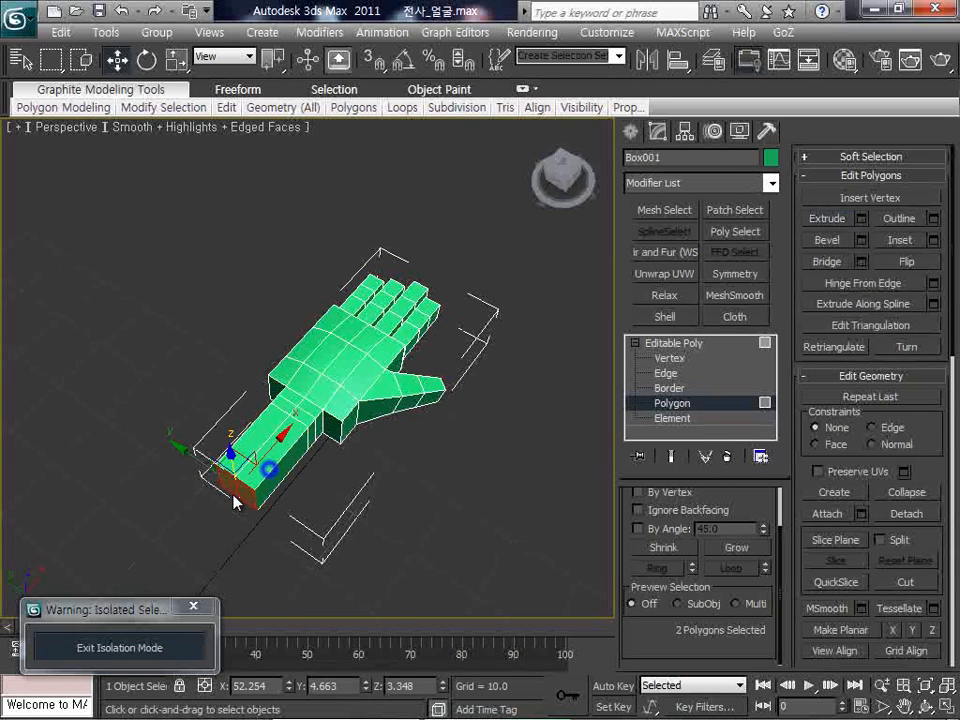
right_click(232, 493)
left_click(255, 540)
left_click_drag(242, 508, 247, 446)
left_click(407, 480)
Select the ring of vertical edges around the hand's sides and connect them with a new horizontal edge loop
left_click(673, 343)
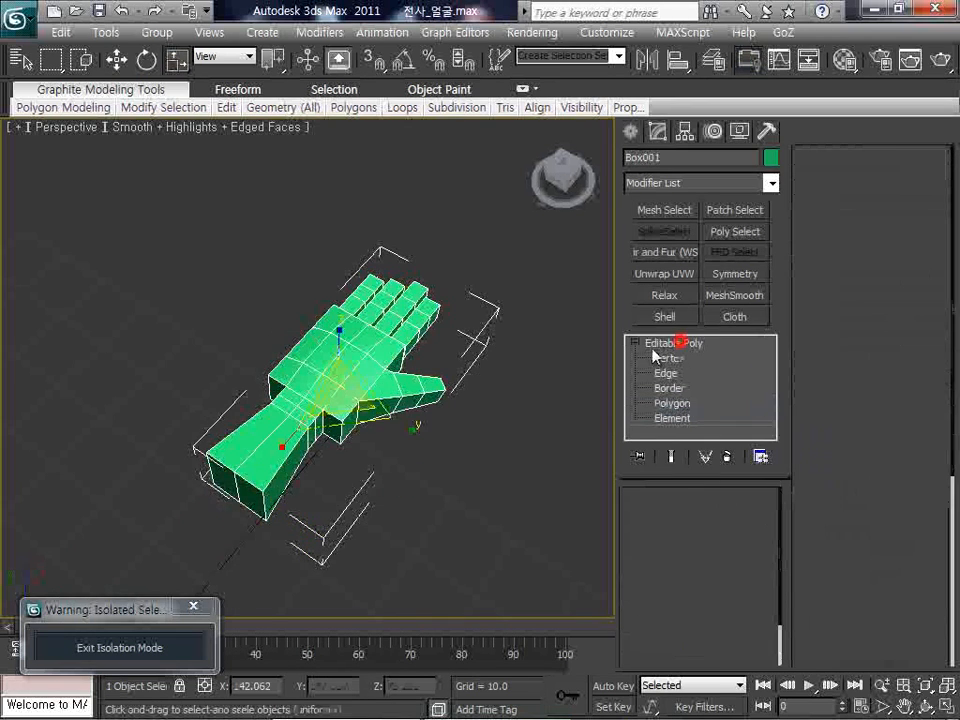
middle_click_drag(560, 340, 484, 332, "alt")
scroll(490, 340, "up", 5)
key("2")
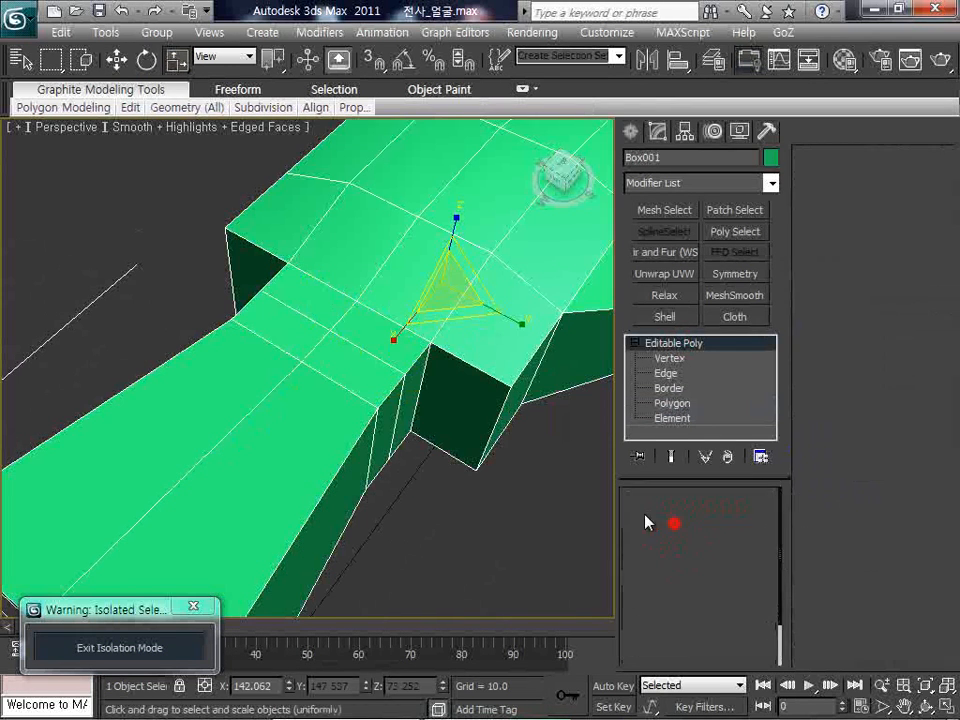
left_click(493, 427)
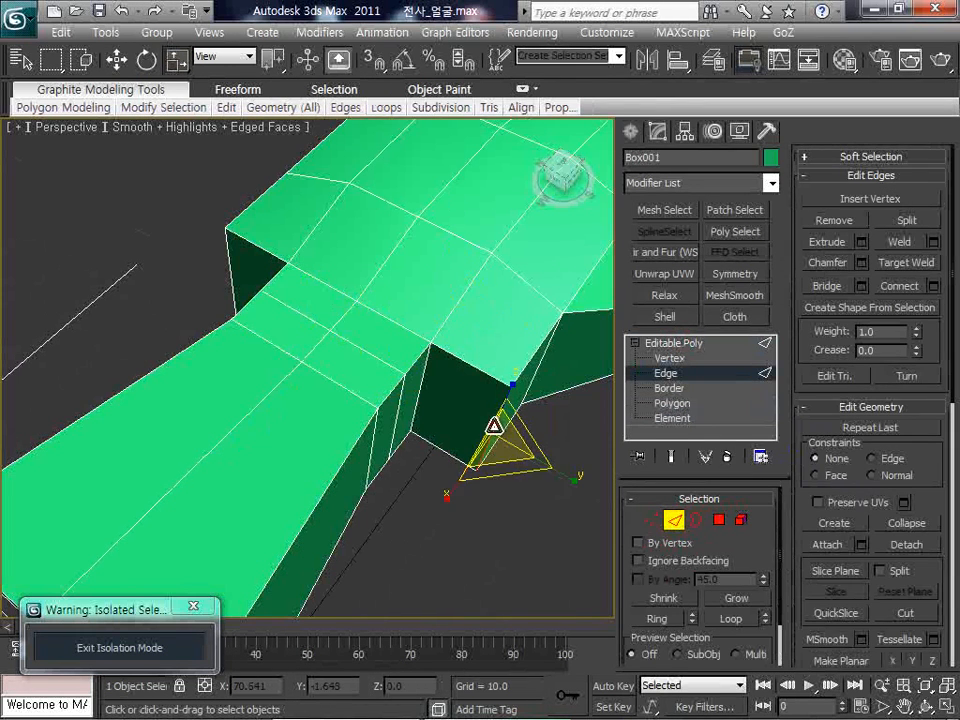
left_click(661, 619)
left_click(894, 290)
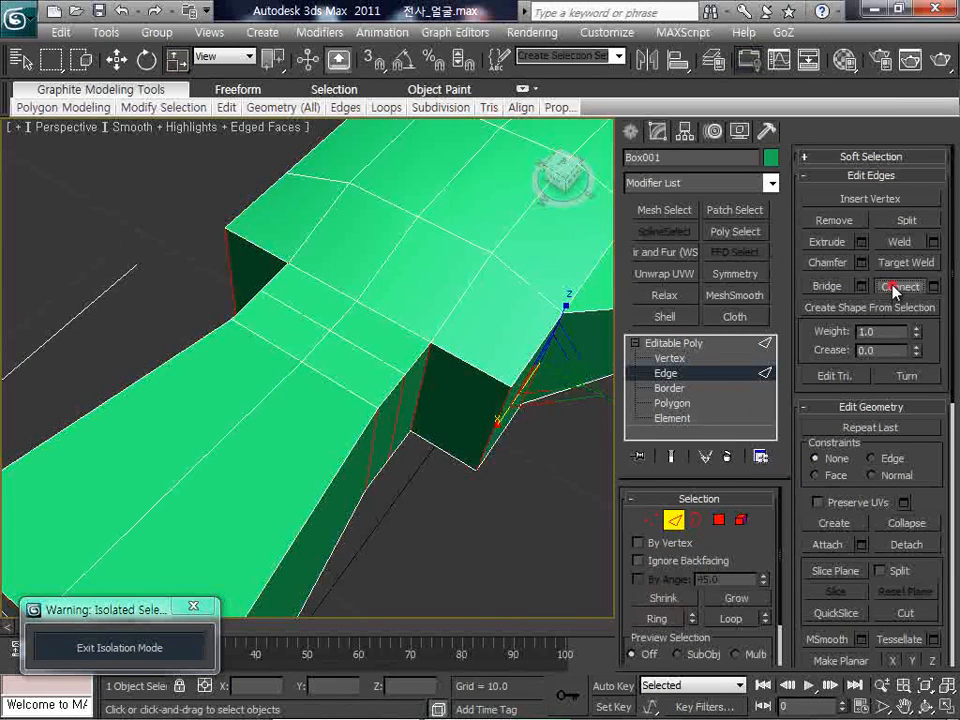
scroll(470, 362, "down", 5)
middle_click_drag(474, 363, 440, 355)
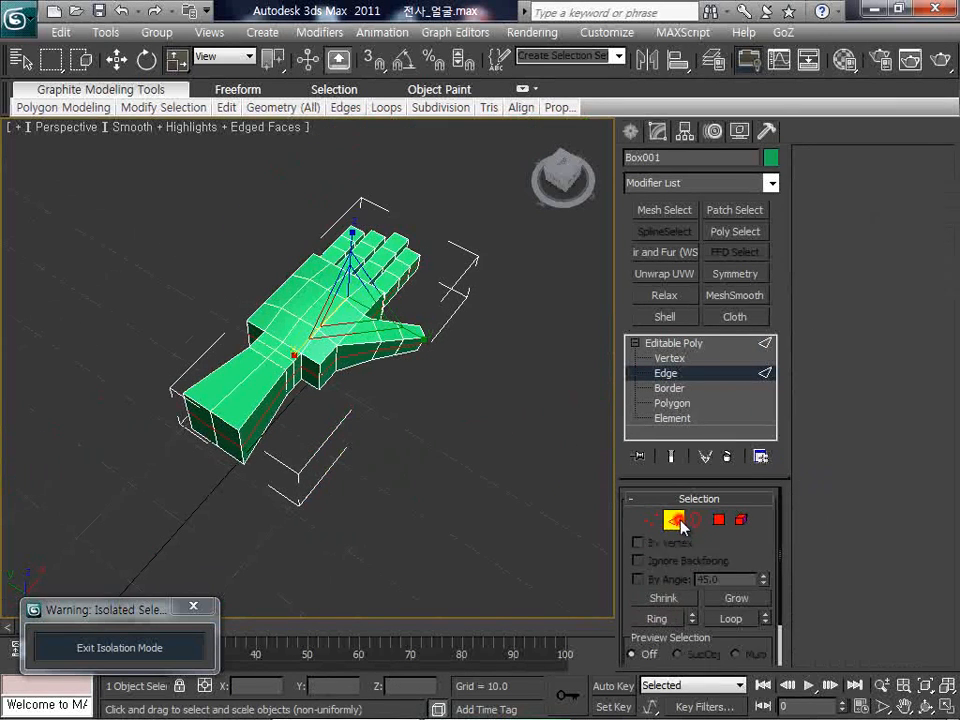
Delete the polygons capping the forearm's open end
left_click(704, 370)
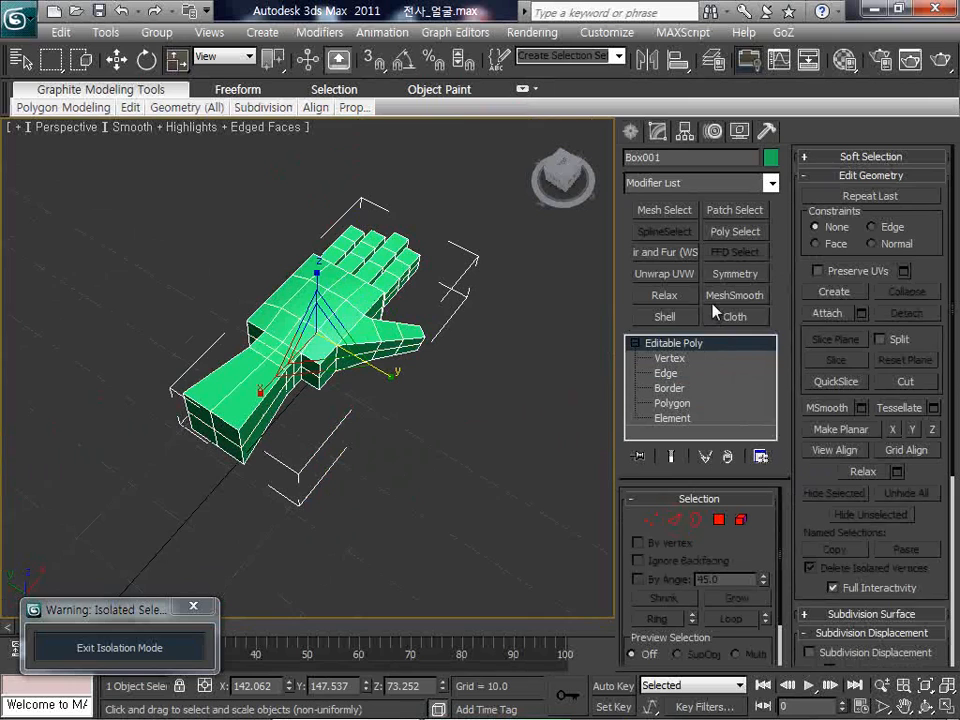
left_click(718, 518)
left_click(228, 443)
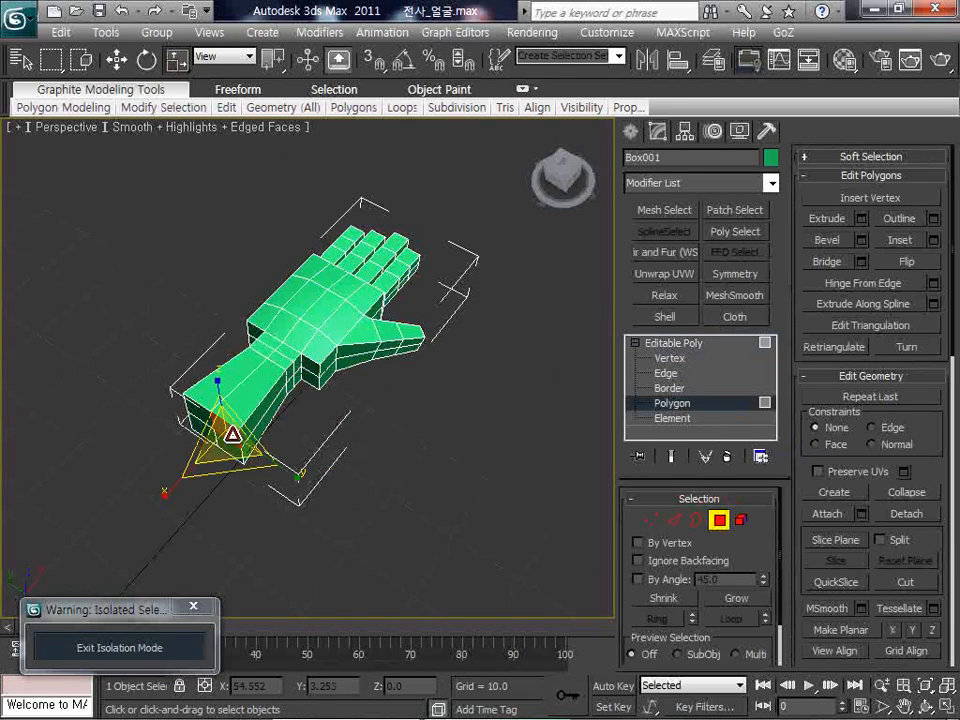
left_click(205, 428)
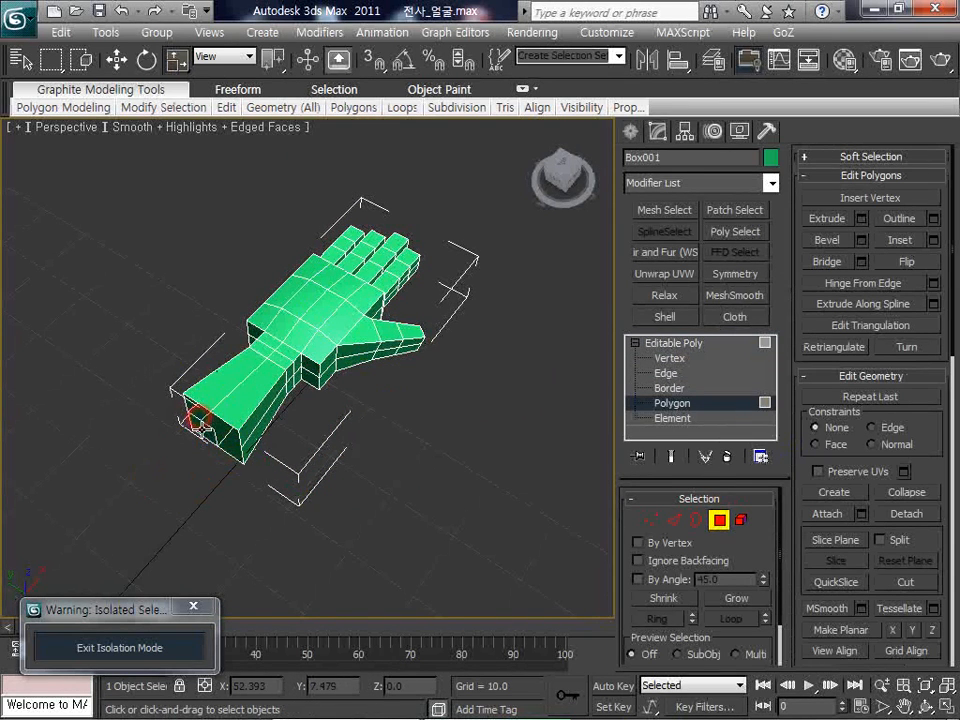
left_click(733, 344)
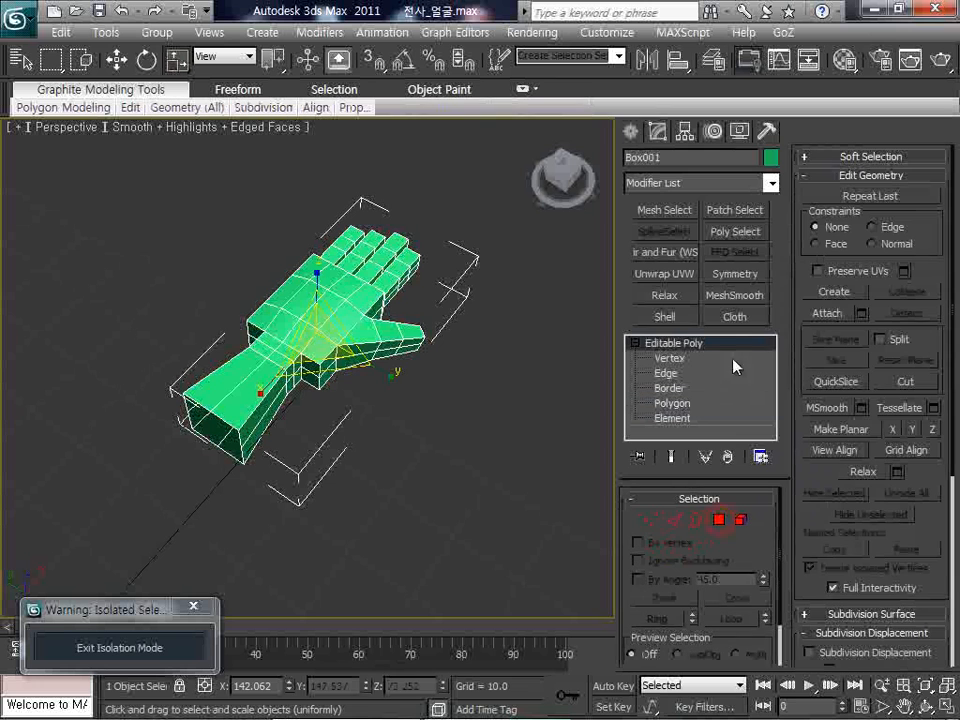
Apply a Relax modifier to the hand with a Relax Value of 1.0
left_click(676, 294)
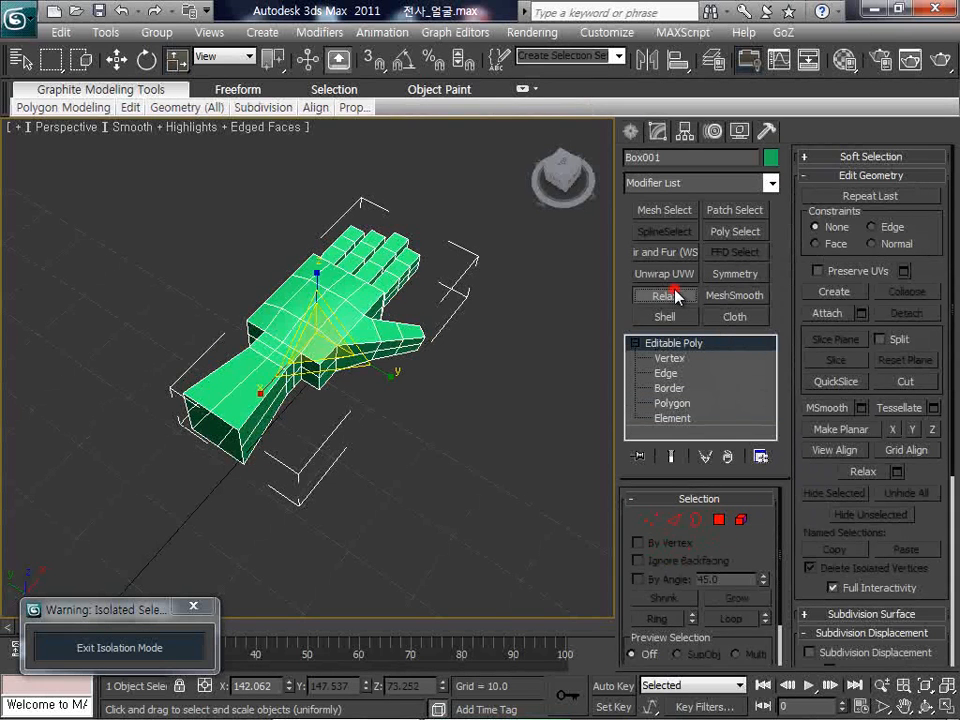
double_click(716, 522)
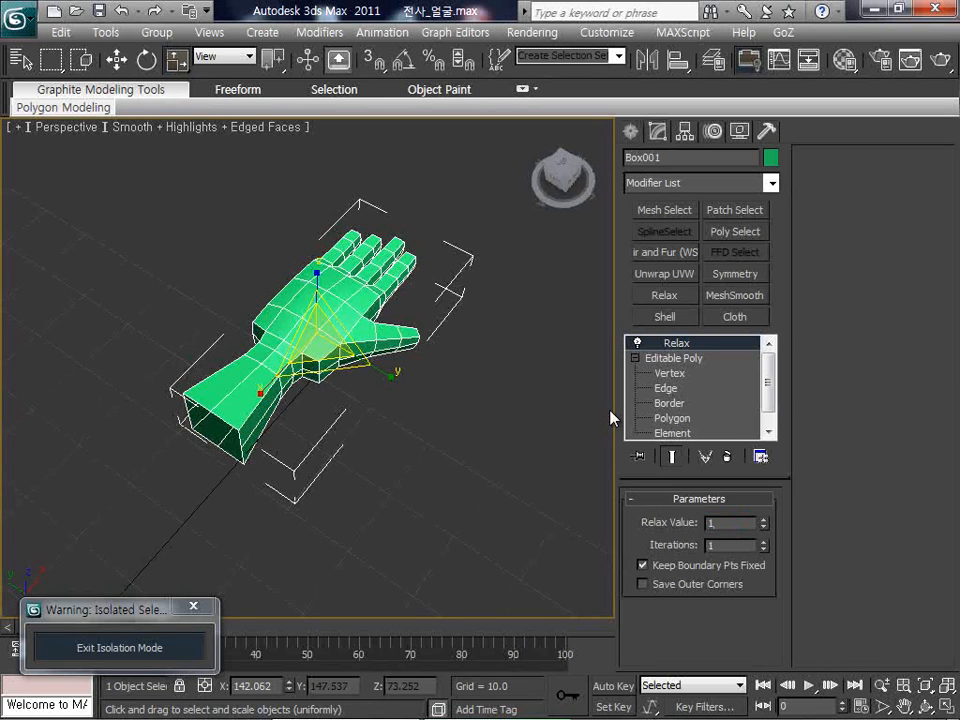
type("1")
key("Return")
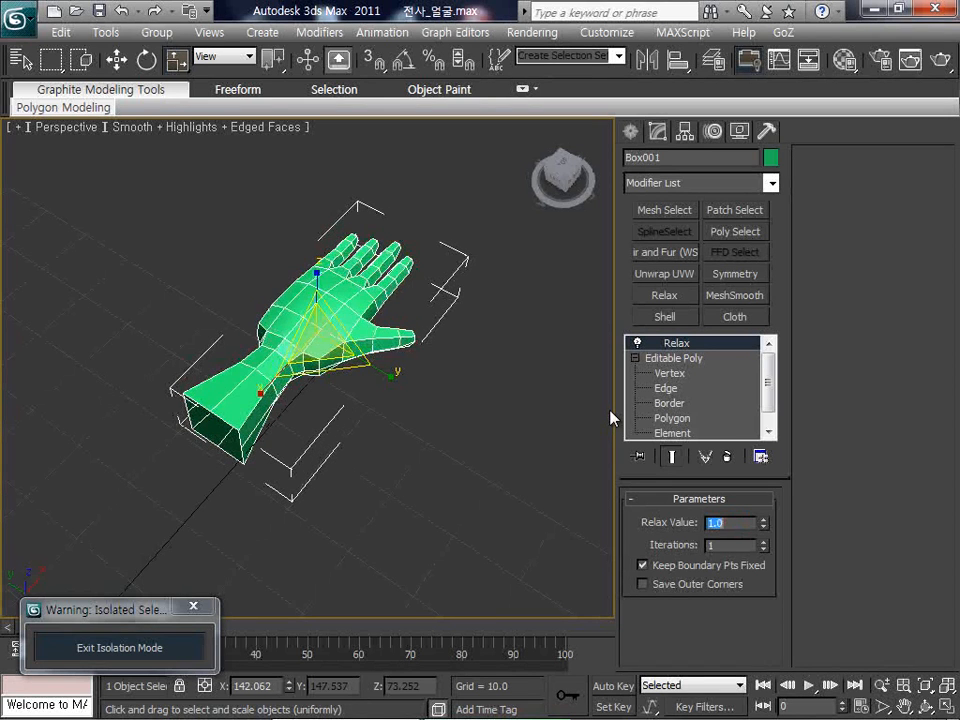
left_click(925, 687)
left_click(926, 706)
left_click_drag(354, 384, 273, 369)
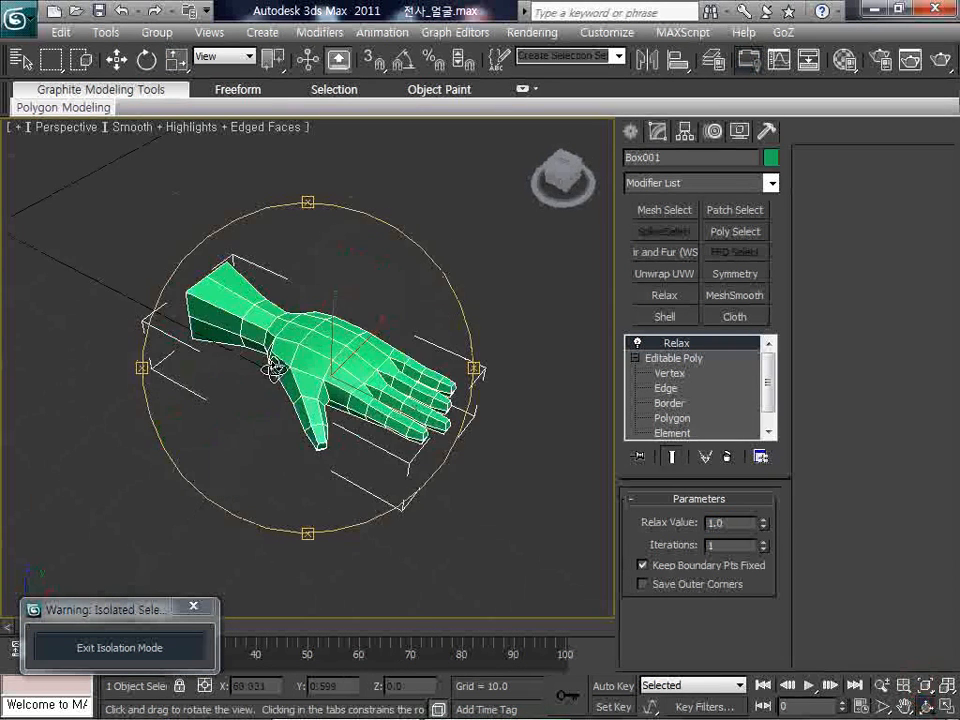
Convert the relaxed hand to an Editable Poly, collapsing the Relax modifier
scroll(280, 371, "up", 3)
mouse_move(356, 382)
left_mouse_down()
mouse_move(259, 369)
mouse_move(272, 317)
mouse_move(407, 321)
mouse_move(436, 381)
mouse_move(525, 369)
mouse_move(429, 407)
mouse_move(289, 343)
mouse_move(339, 369)
mouse_move(339, 392)
left_mouse_up()
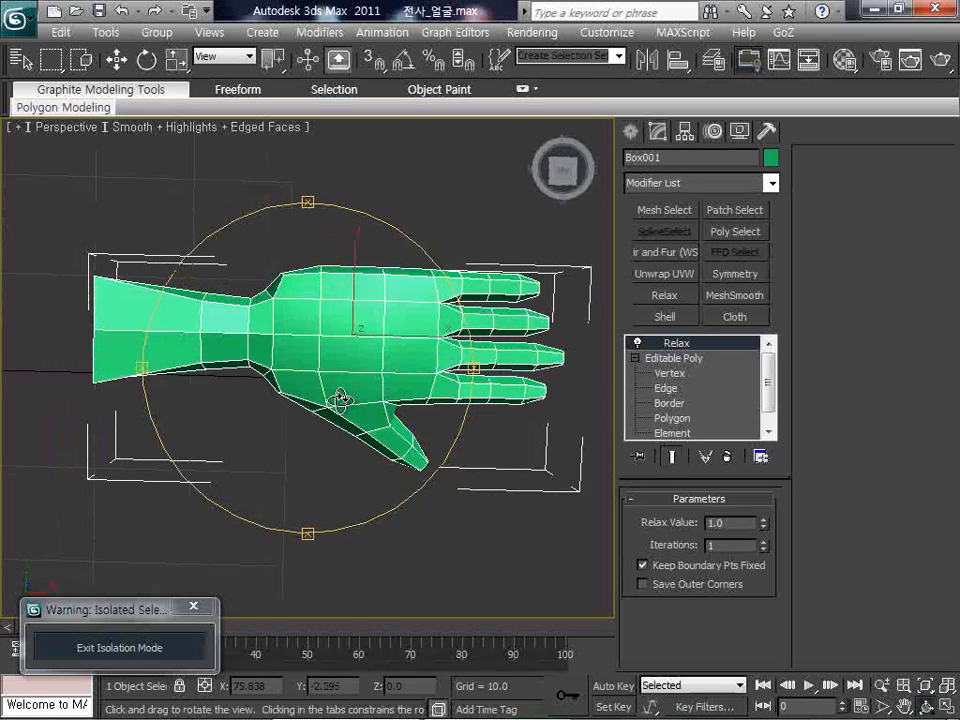
middle_click_drag(341, 400, 369, 404)
right_click(369, 404)
right_click(368, 334)
mouse_move(451, 513)
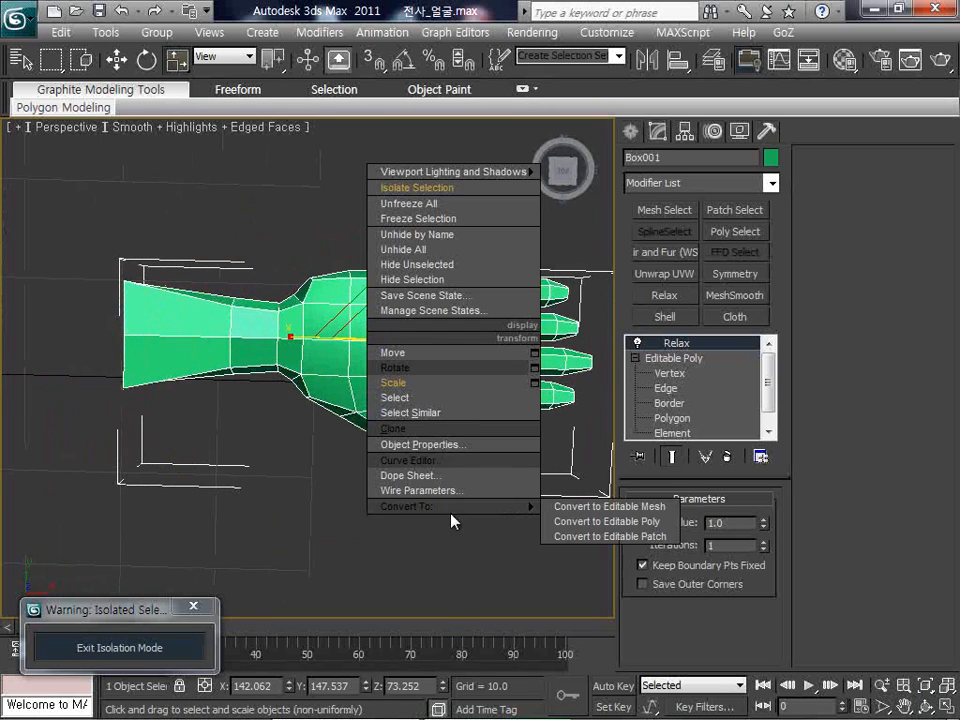
left_click(606, 521)
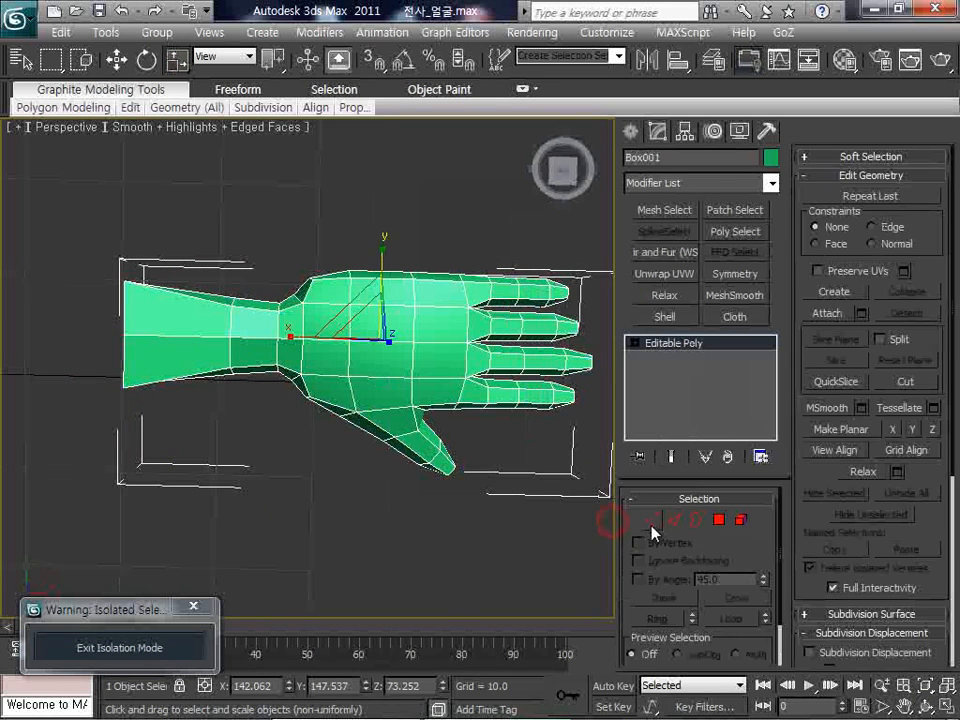
Scale up the wrist's vertex ring nearest the hand to about 123%, and scale the neighbouring forearm ring as well
left_click(651, 519)
left_click_drag(281, 391, 277, 303)
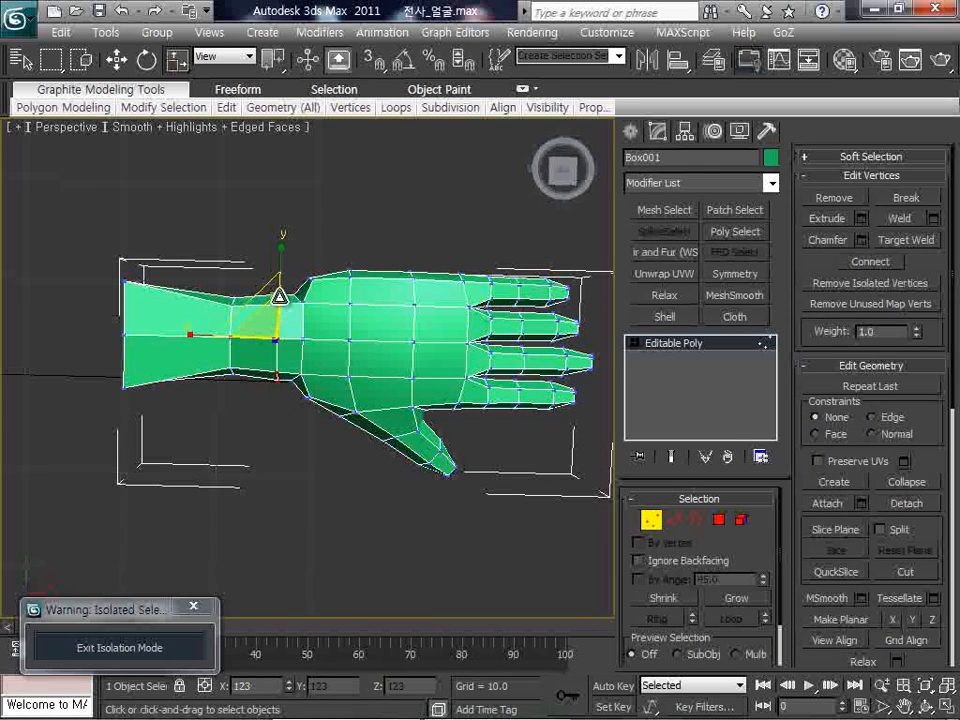
left_click_drag(247, 390, 208, 268)
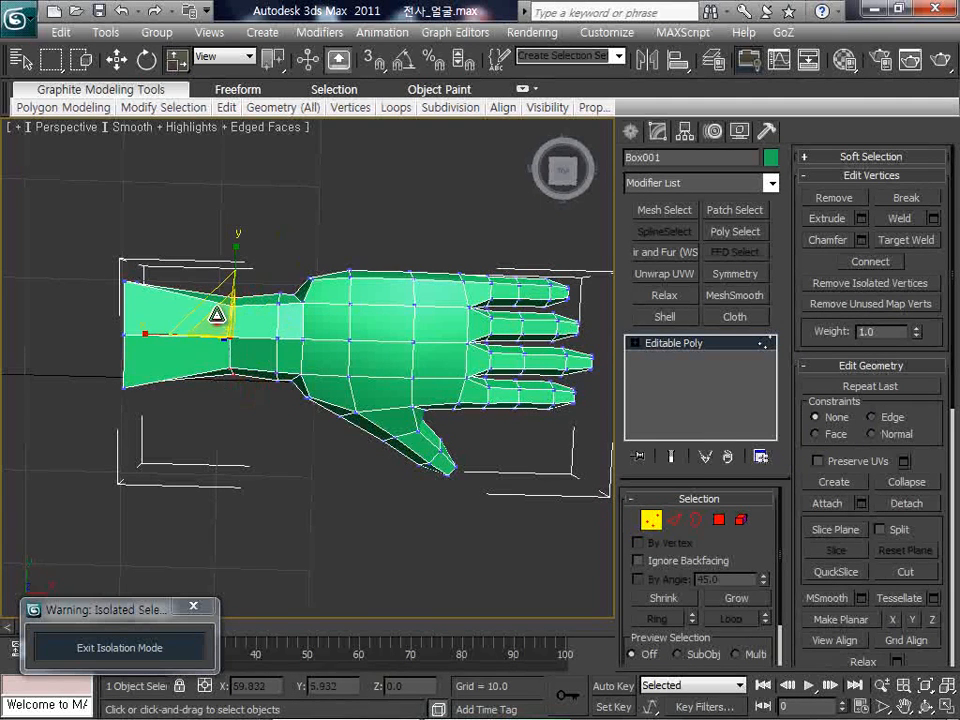
left_click(268, 417)
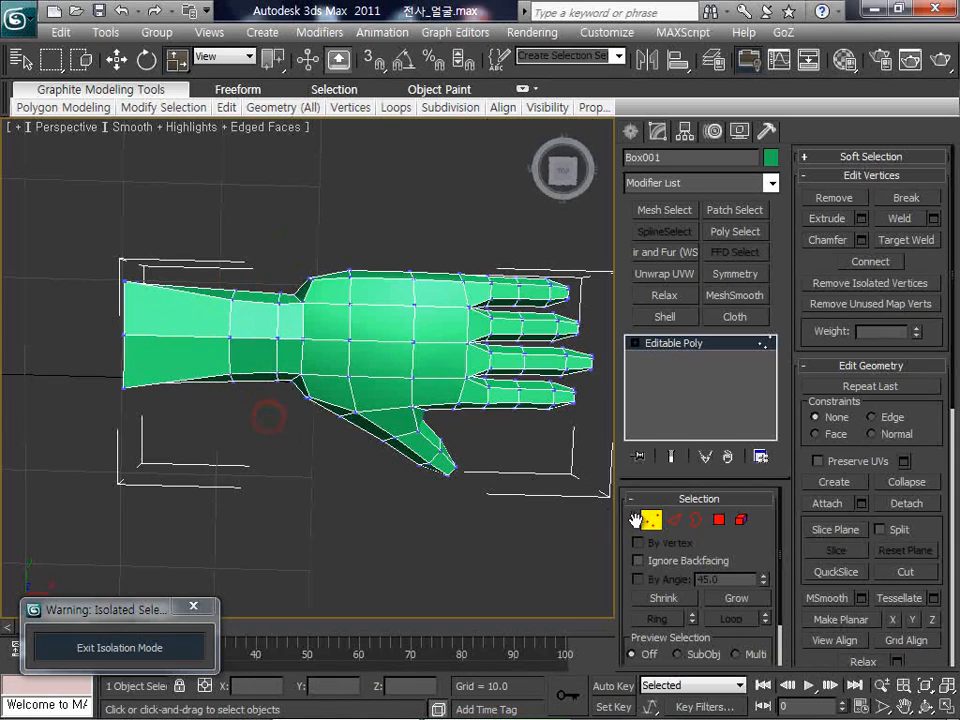
left_click(652, 524)
Exit isolation mode and rotate the hand in the Front view so it points down in line with the arm
left_click(189, 658)
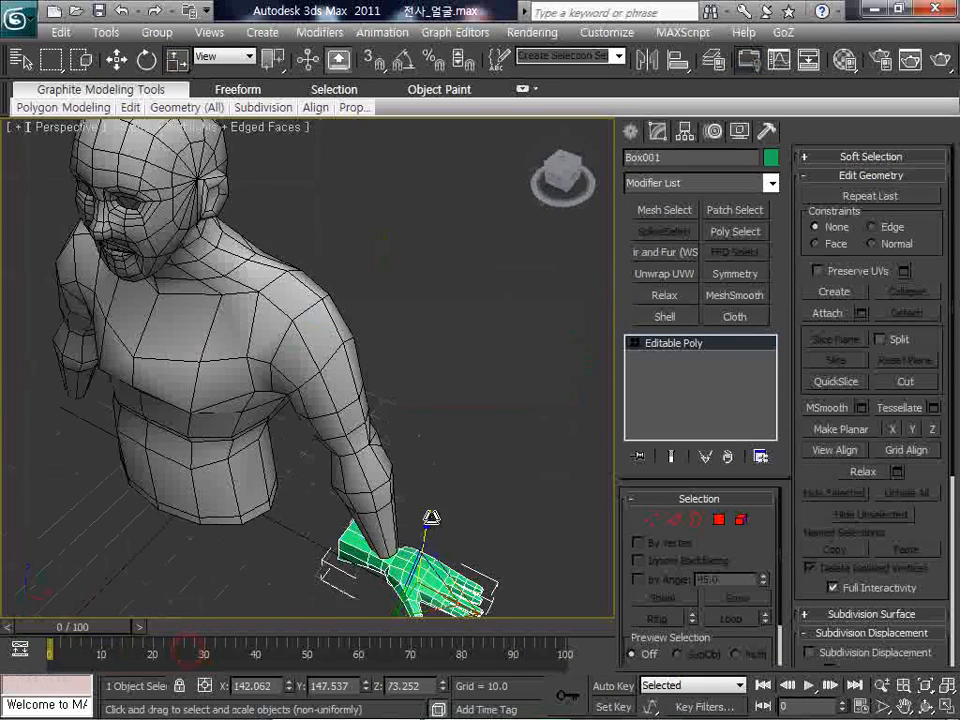
scroll(477, 478, "up", 3)
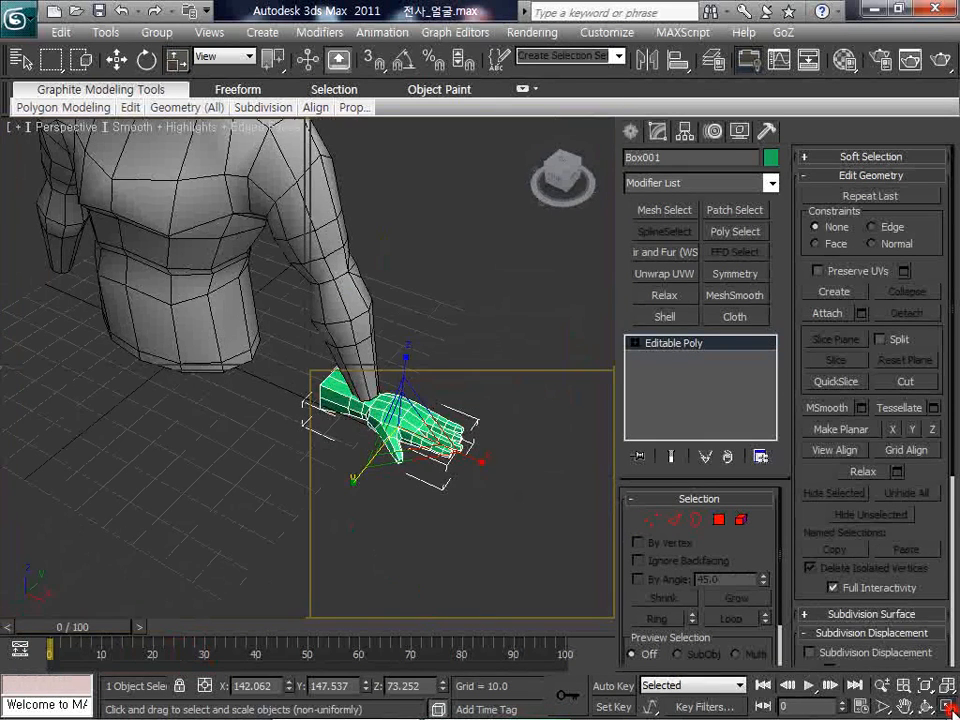
key("alt+w")
right_click(458, 244)
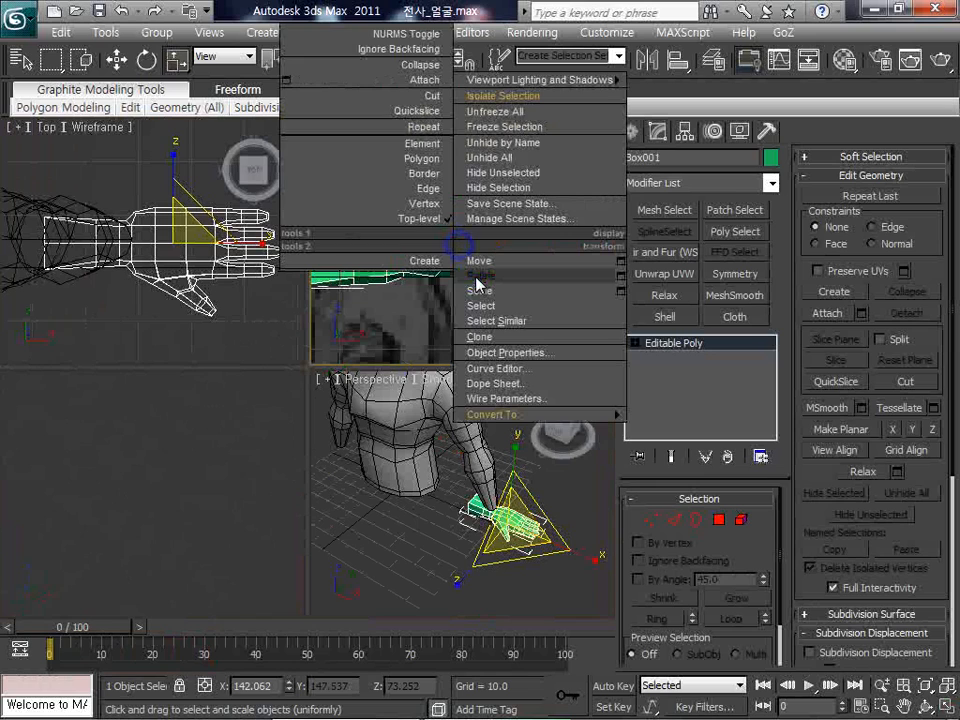
left_click(478, 277)
Move the hand over the end of the body's arm in the Front view, matching the reference sketch
right_click(506, 292)
left_click(520, 309)
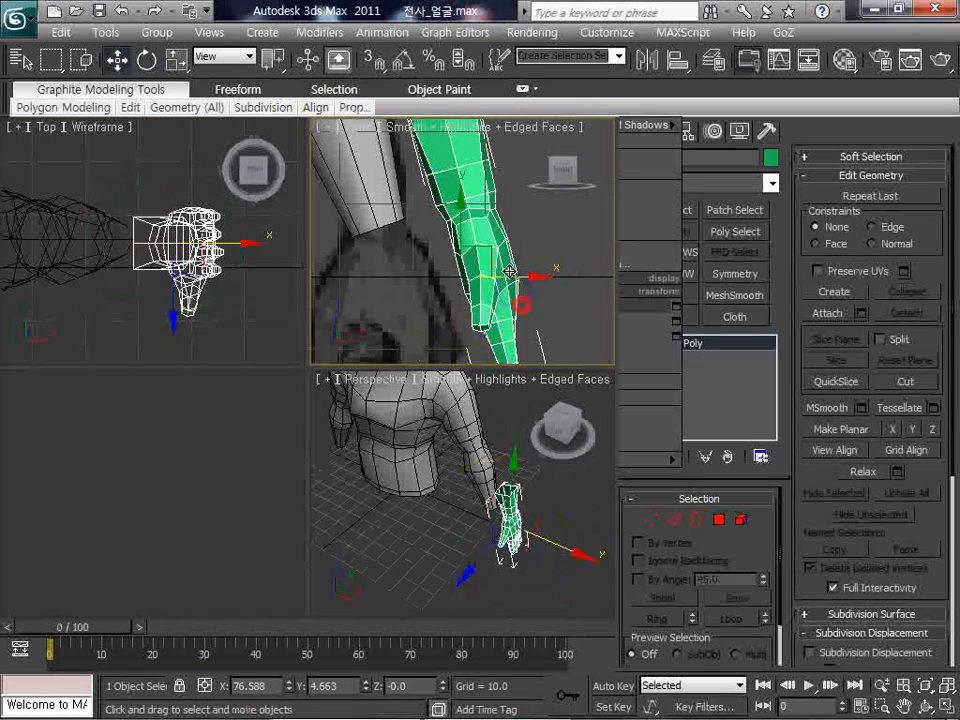
left_click_drag(493, 261, 459, 260)
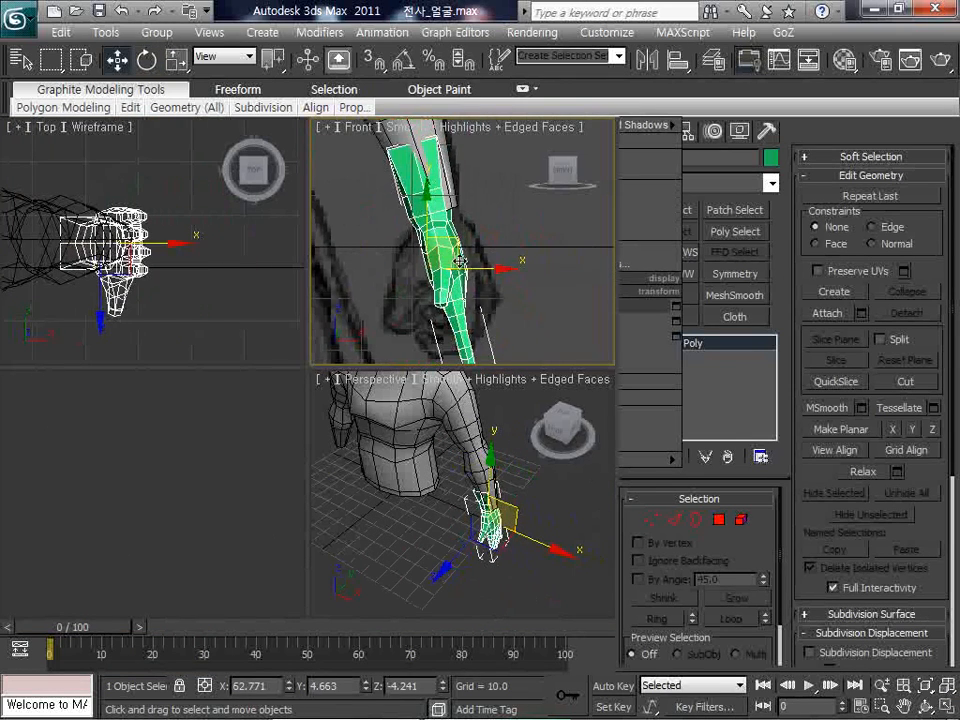
key("alt+w")
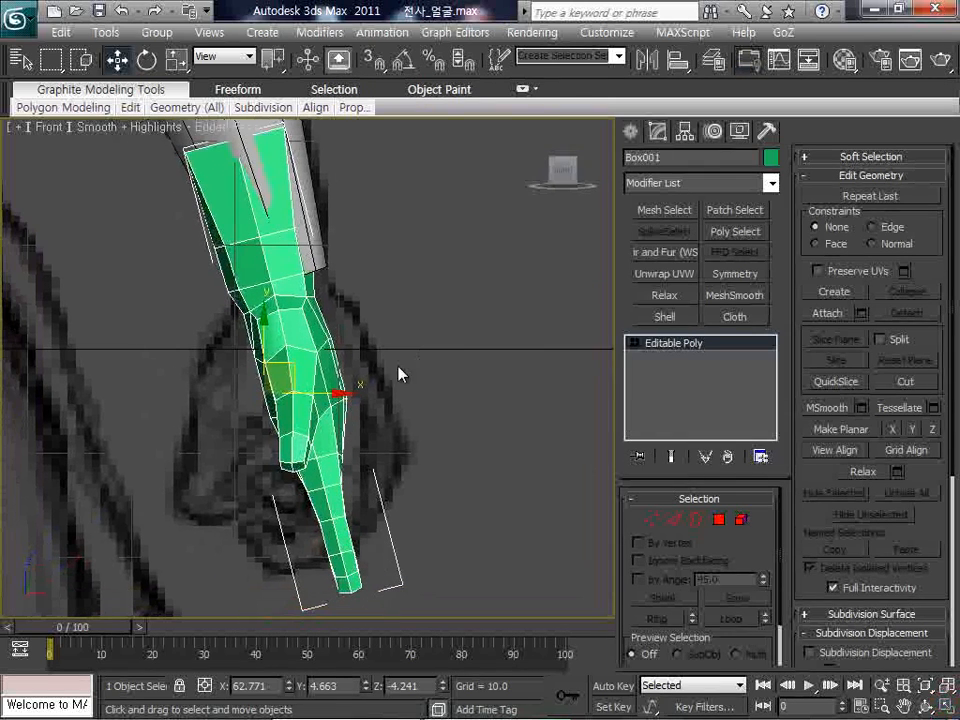
key("e")
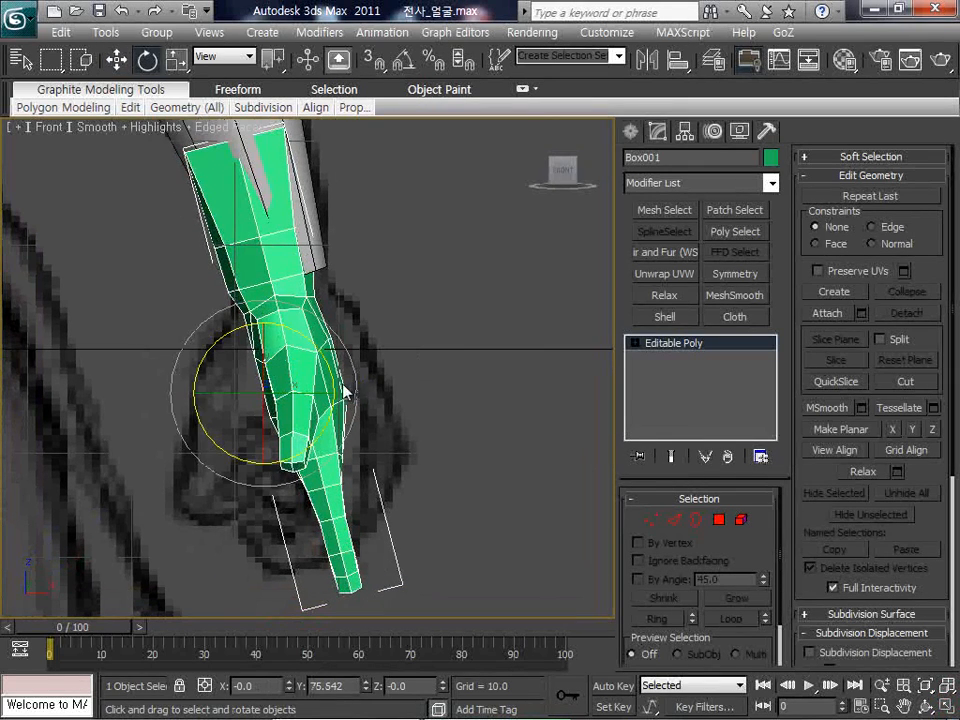
key("r")
left_click_drag(346, 395, 352, 395)
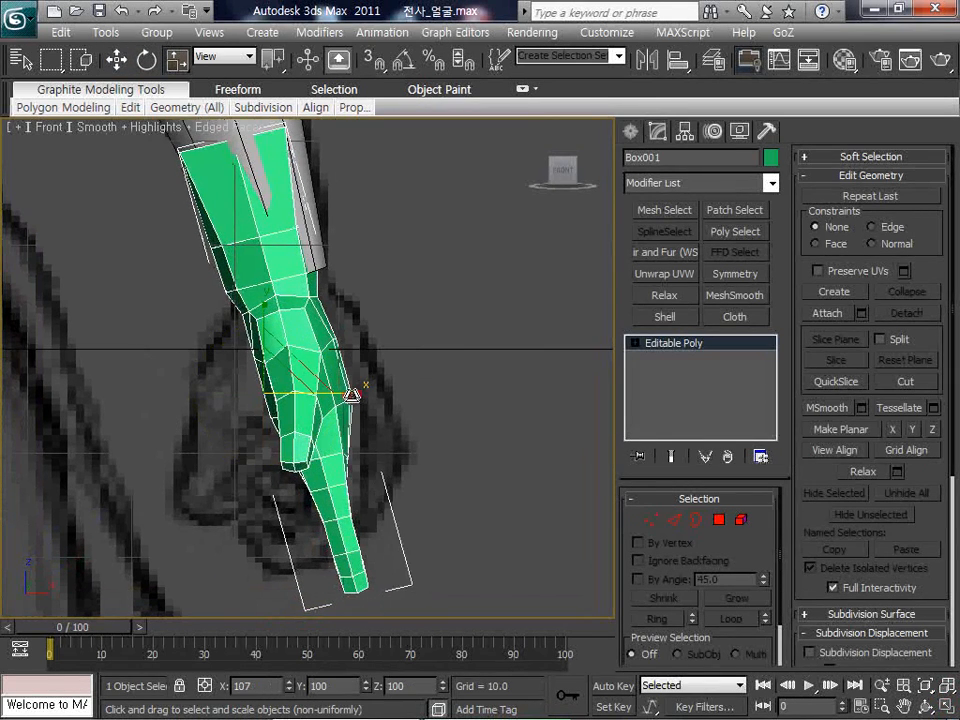
right_click(352, 395)
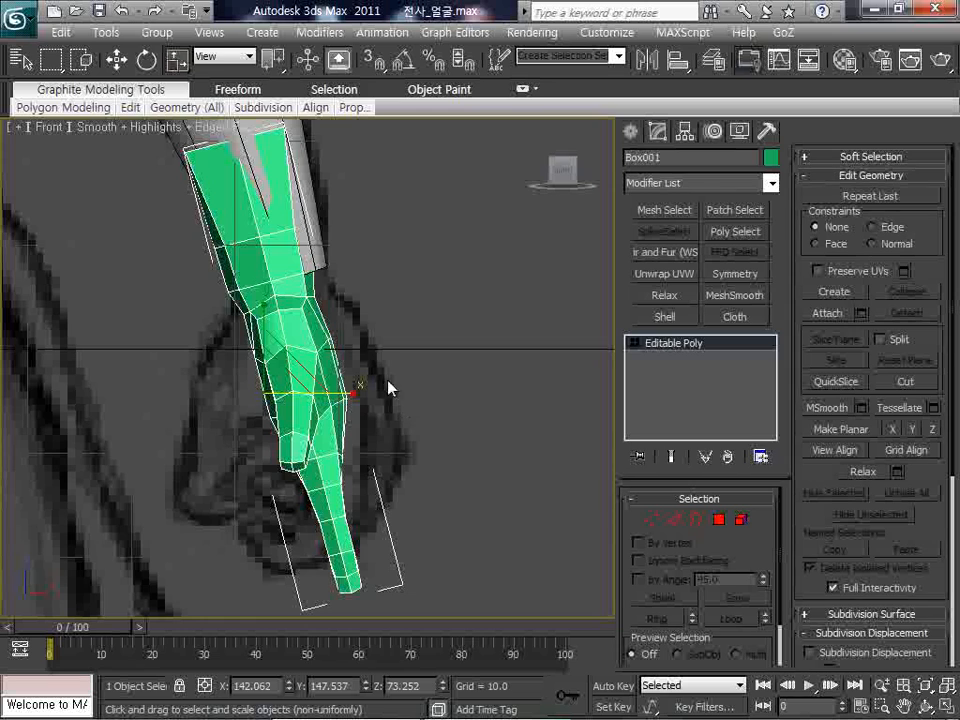
Thicken the hand by scaling it to about 142% along its Local Z axis, and restore the View coordinate system
left_click(233, 58)
left_click(226, 121)
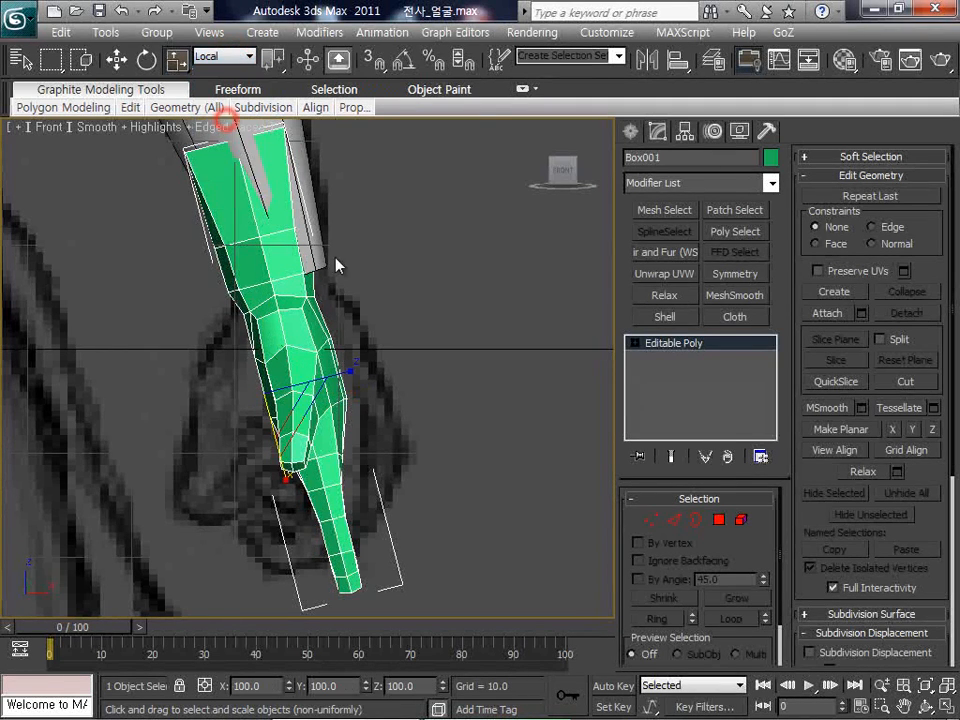
left_click_drag(350, 370, 376, 366)
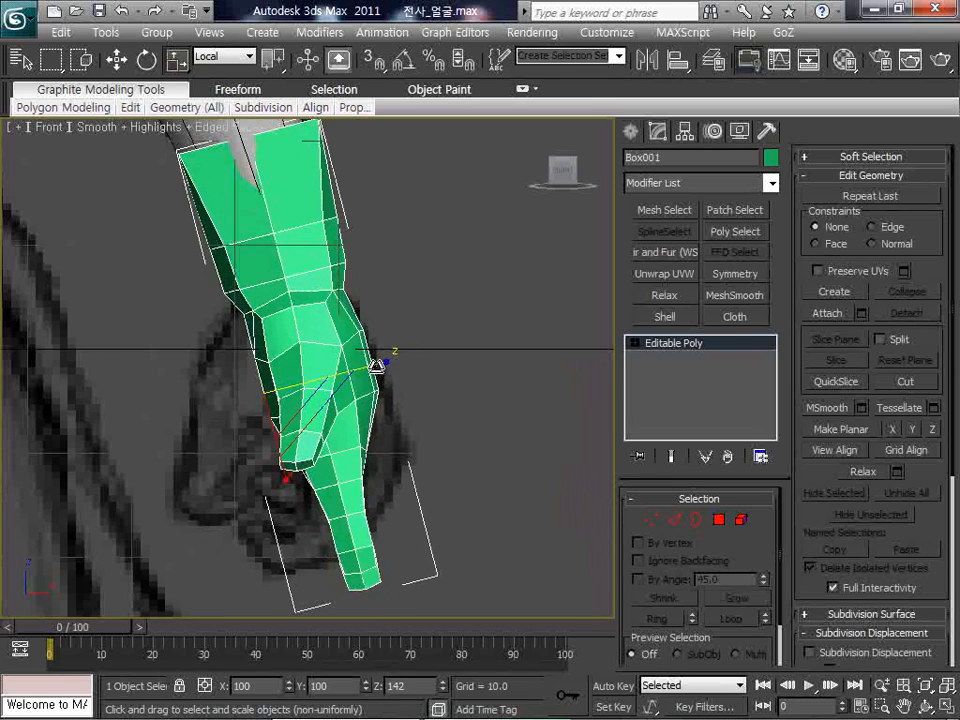
left_click(224, 60)
left_click(217, 71)
Delete the hand's forearm polygons above the wrist, where they overlap the body's arm
left_click(720, 515)
middle_click_drag(403, 228, 428, 289)
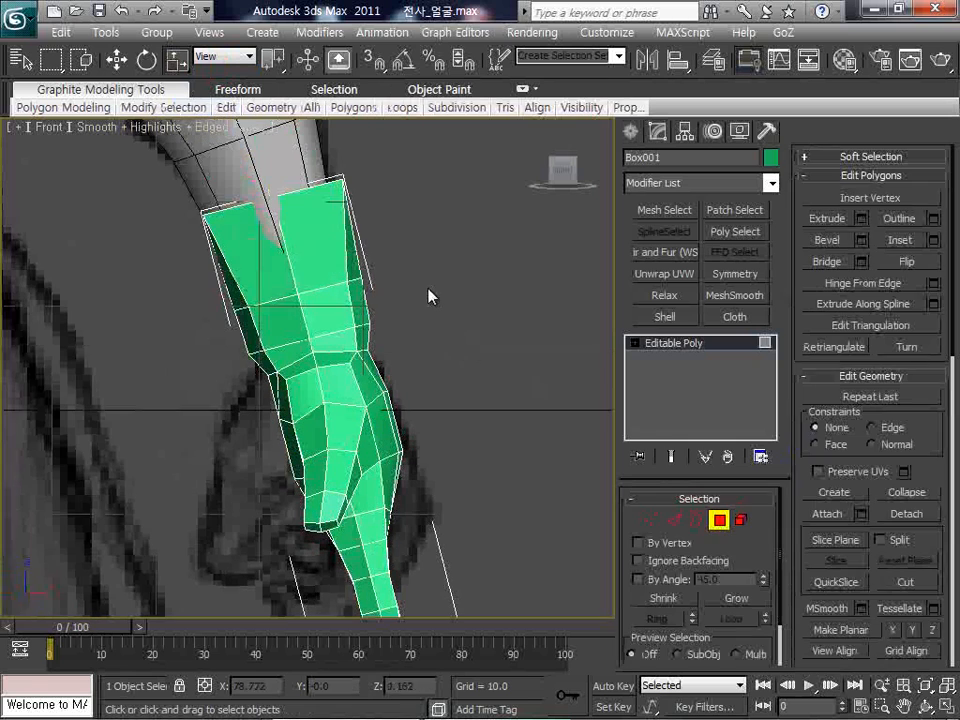
left_click_drag(344, 274, 384, 290)
key("Delete")
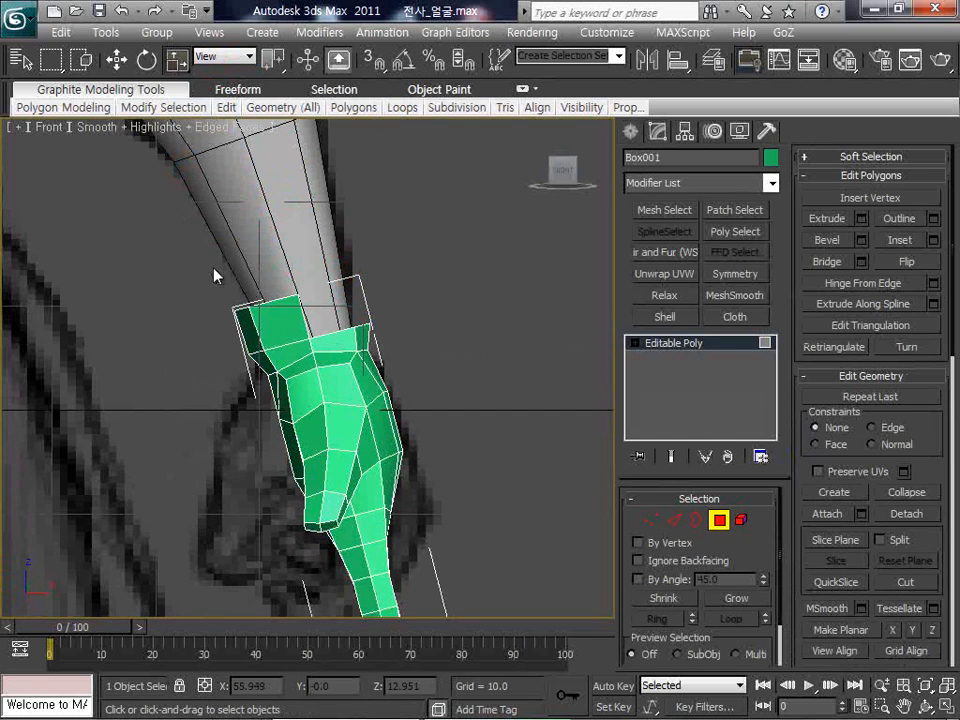
left_click_drag(204, 268, 272, 318)
key("Delete")
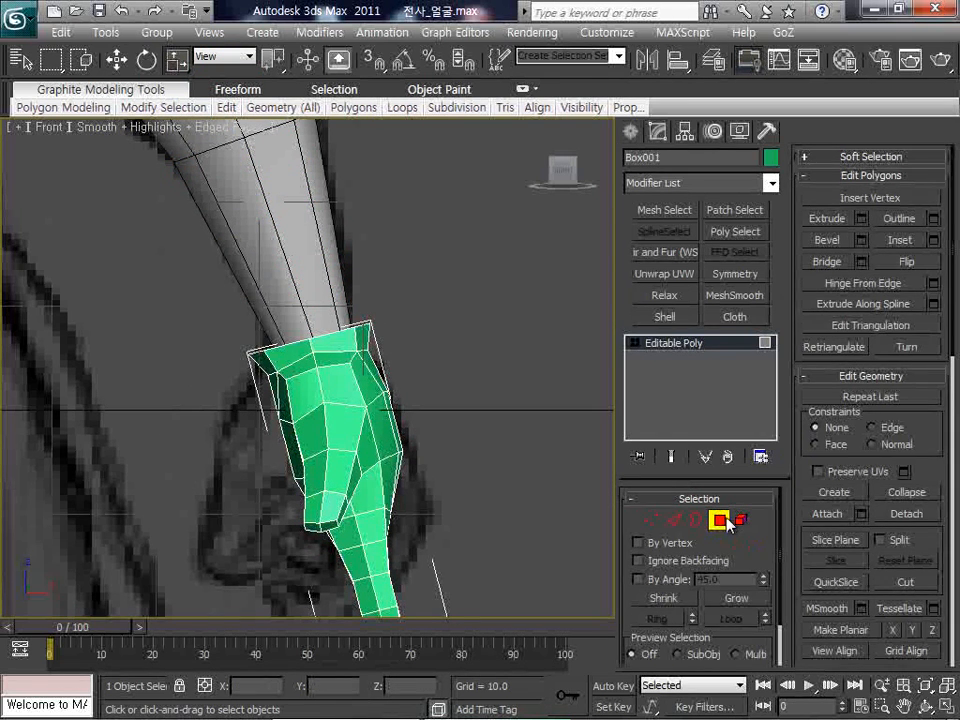
left_click(727, 518)
Move the trimmed hand slightly so its wrist opening sits just below the end of the arm
right_click(318, 398)
left_click(332, 418)
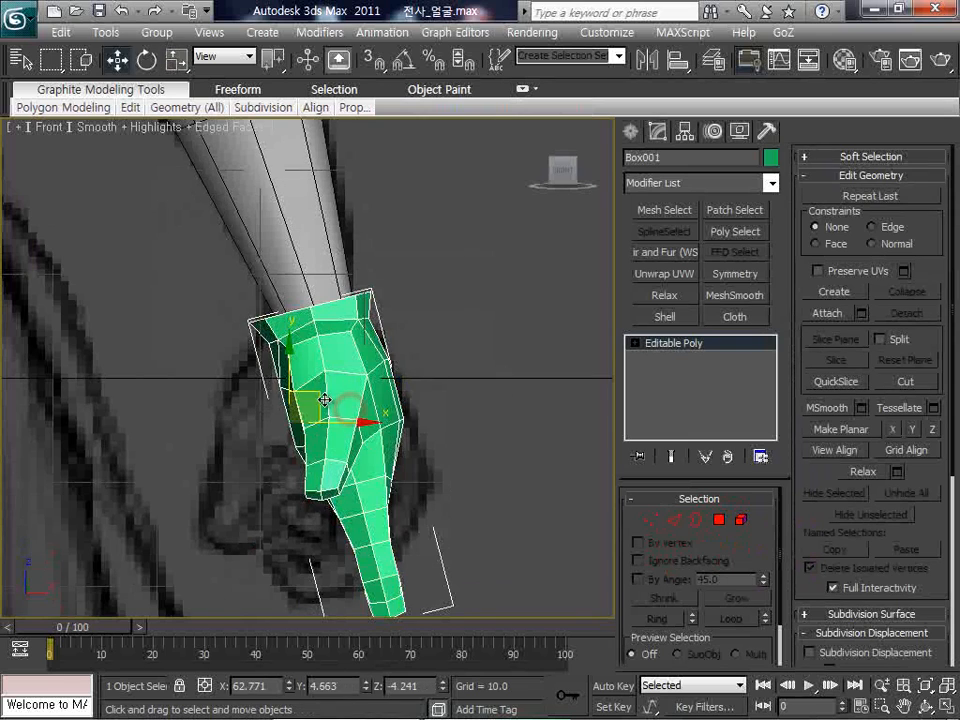
mouse_move(332, 405)
left_mouse_down()
mouse_move(365, 496)
mouse_move(328, 443)
mouse_move(327, 412)
left_mouse_up()
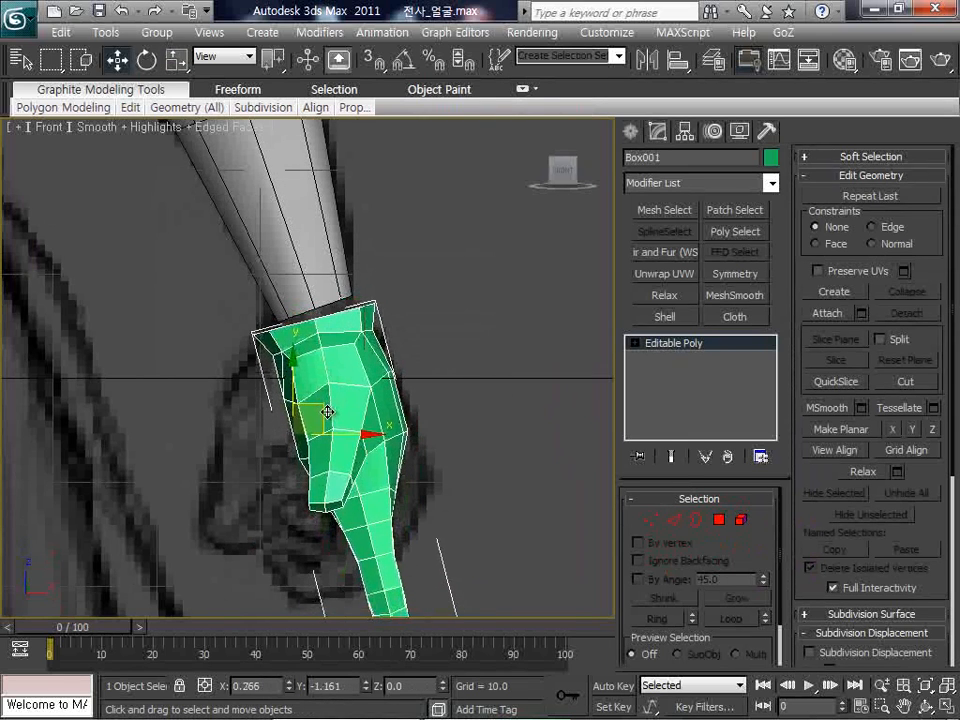
Scale down the hand's open wrist border in the Local coordinate system to match the width of the arm's end
left_click(696, 519)
left_click(354, 304)
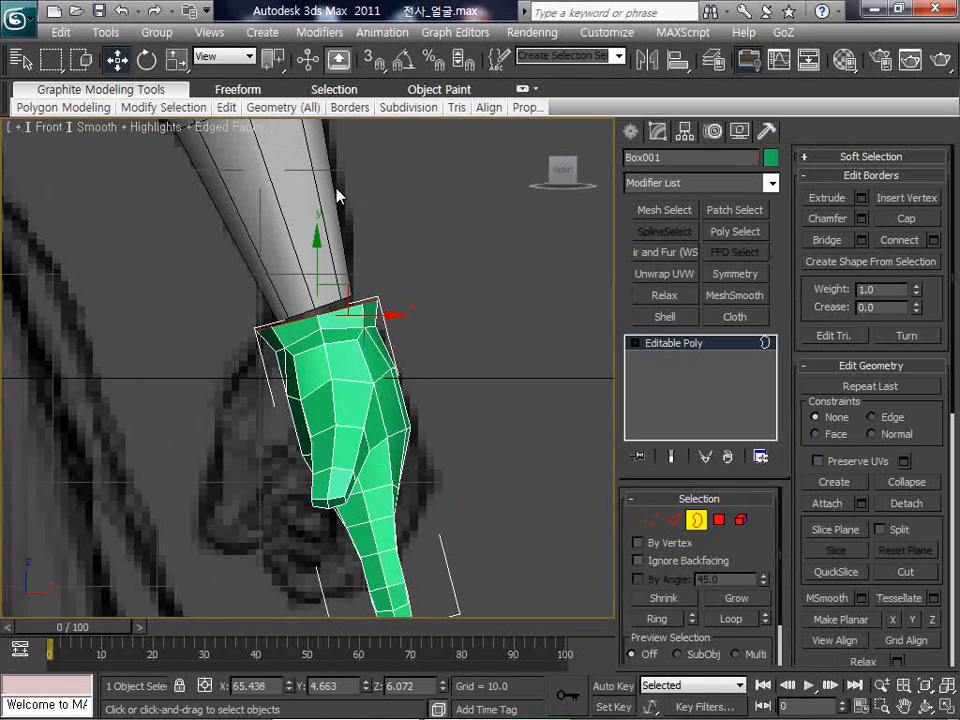
key("e")
key("r")
left_click(224, 56)
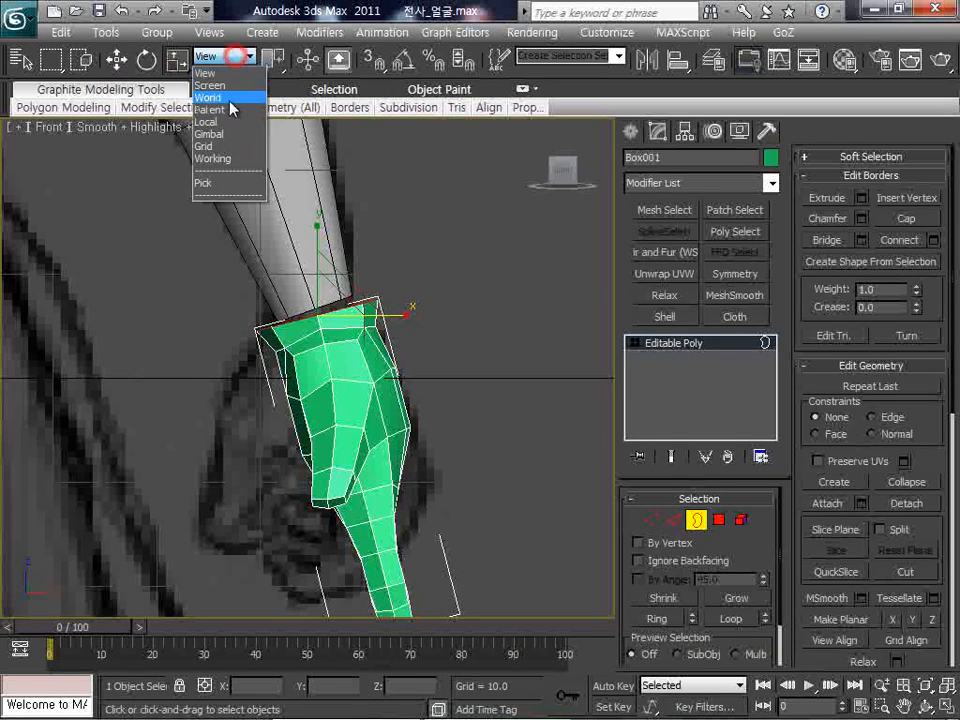
left_click(220, 120)
left_click_drag(395, 286, 372, 297)
left_click(701, 517)
left_click(557, 351)
Attach the hand to the body mesh at the Editable Poly level beneath its Symmetry modifier
left_click(288, 219)
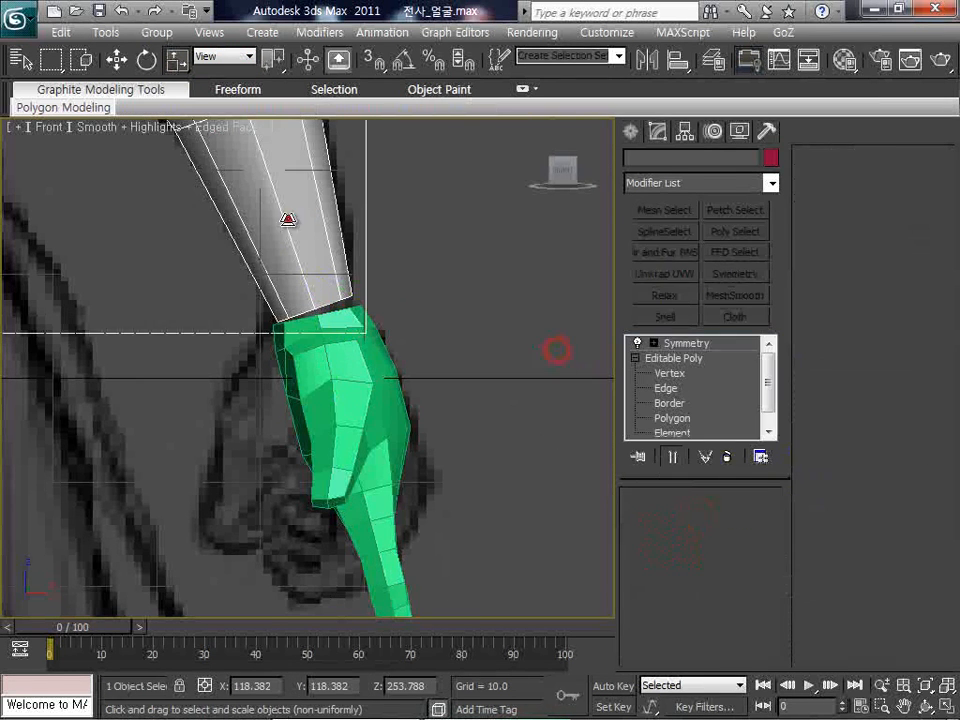
left_click(689, 359)
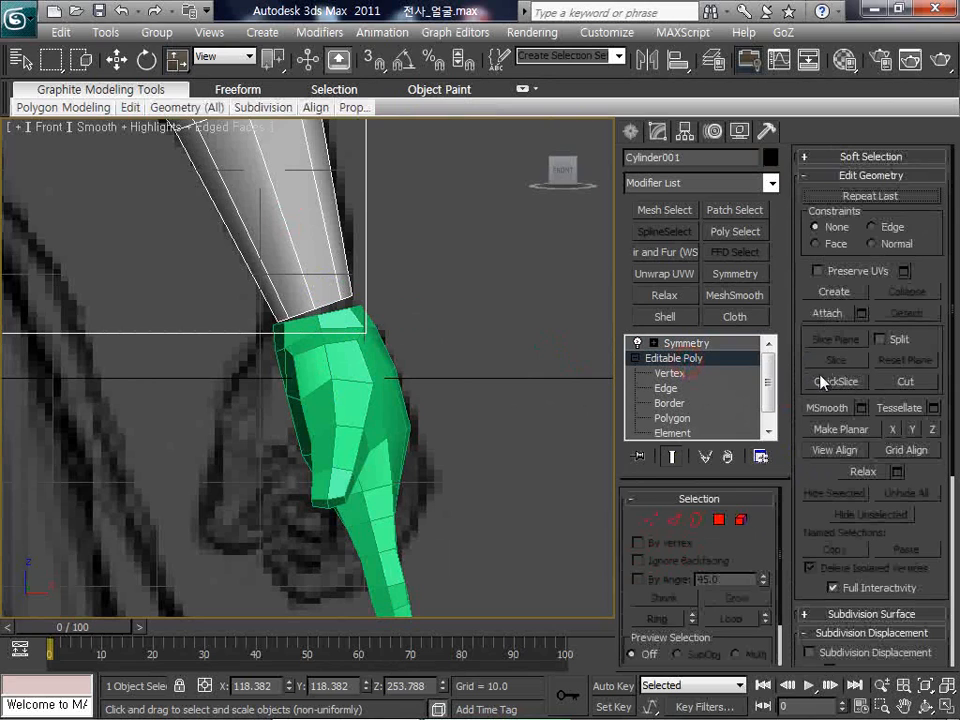
left_click(828, 314)
left_click(387, 405)
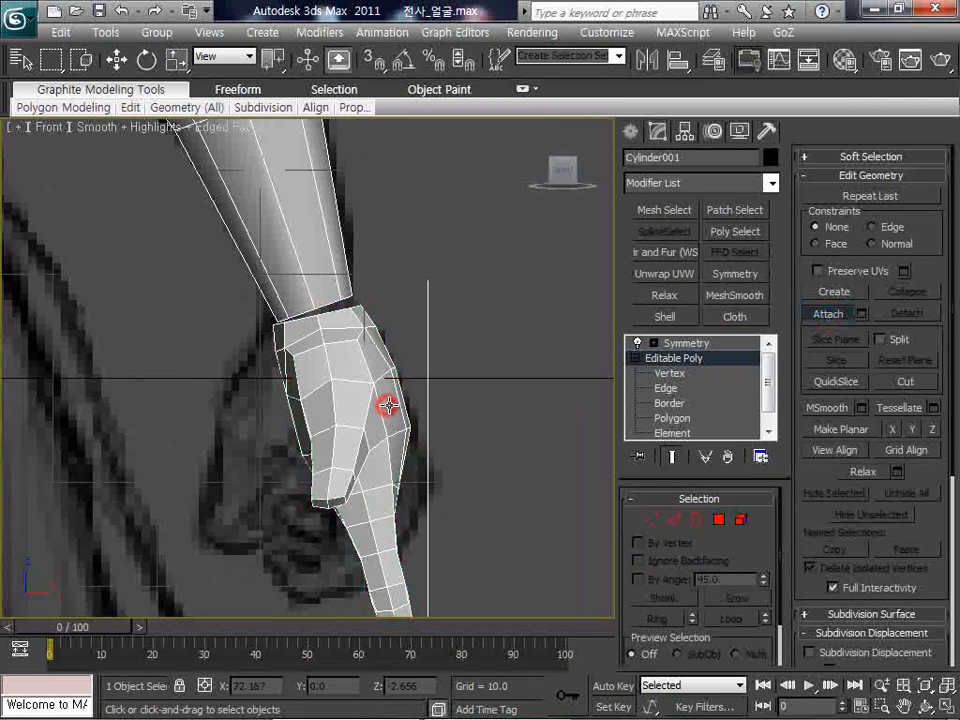
Bridge the arm's open border to the hand's open wrist border
left_click(697, 519)
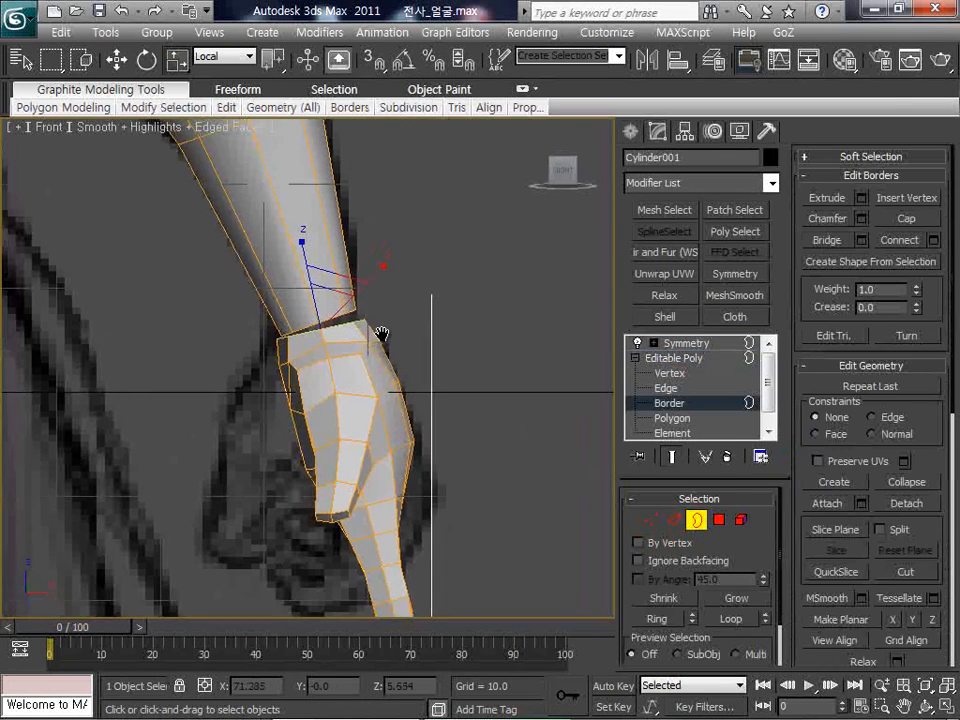
scroll(386, 343, "up", 3)
scroll(388, 346, "up", 2)
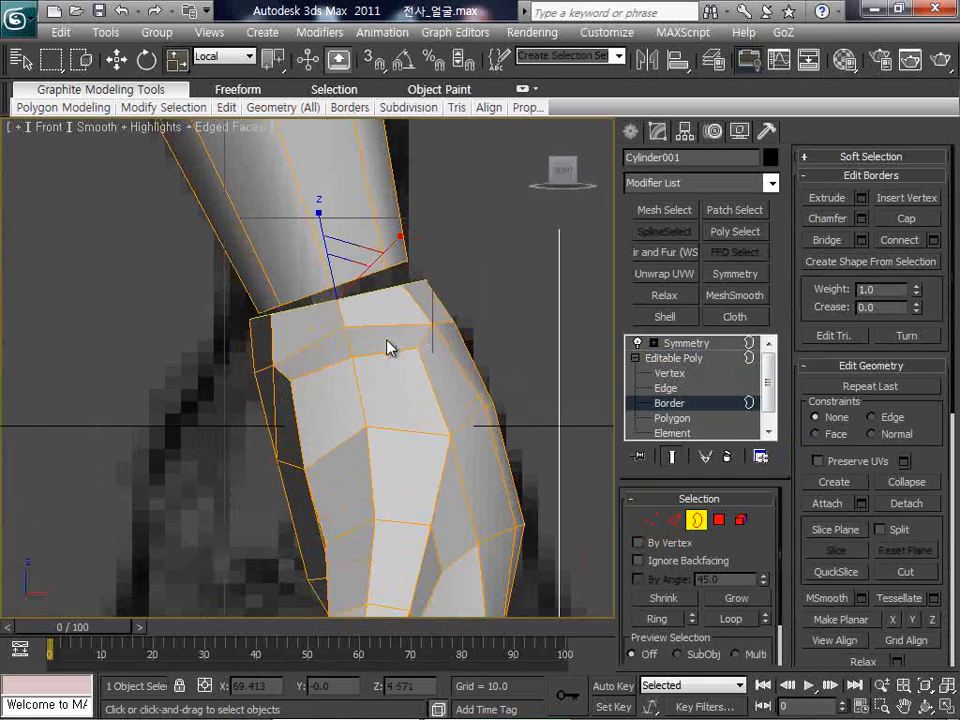
left_click(388, 285)
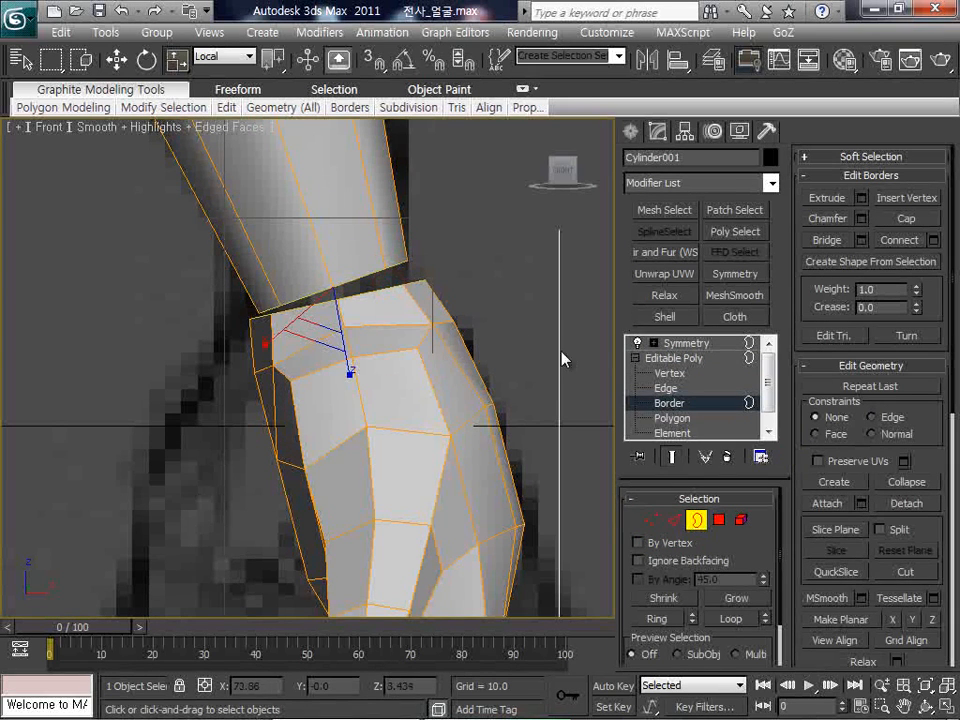
left_click(826, 241)
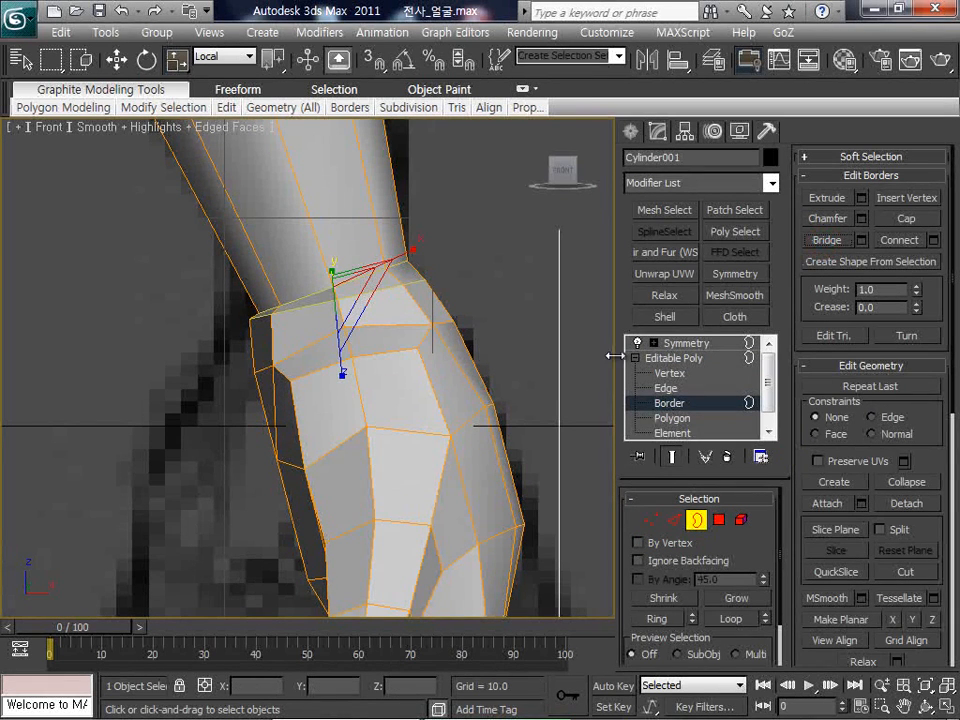
Move the vertex on the inner side of the bridged wrist to even out the seam between arm and hand
left_click(651, 519)
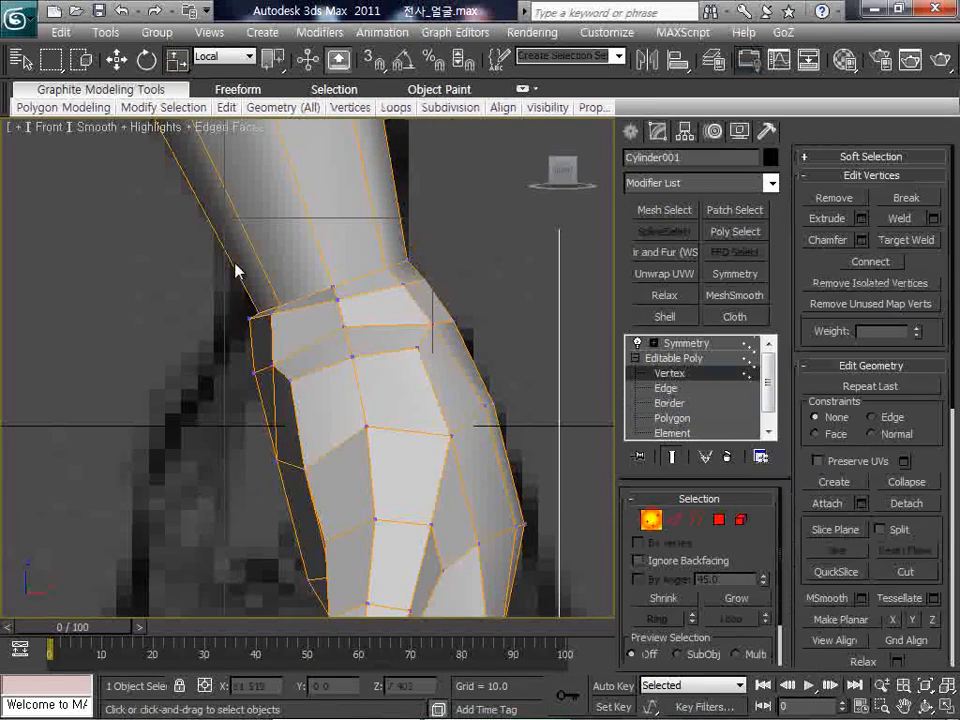
left_click(231, 285)
left_click(252, 302)
key("w")
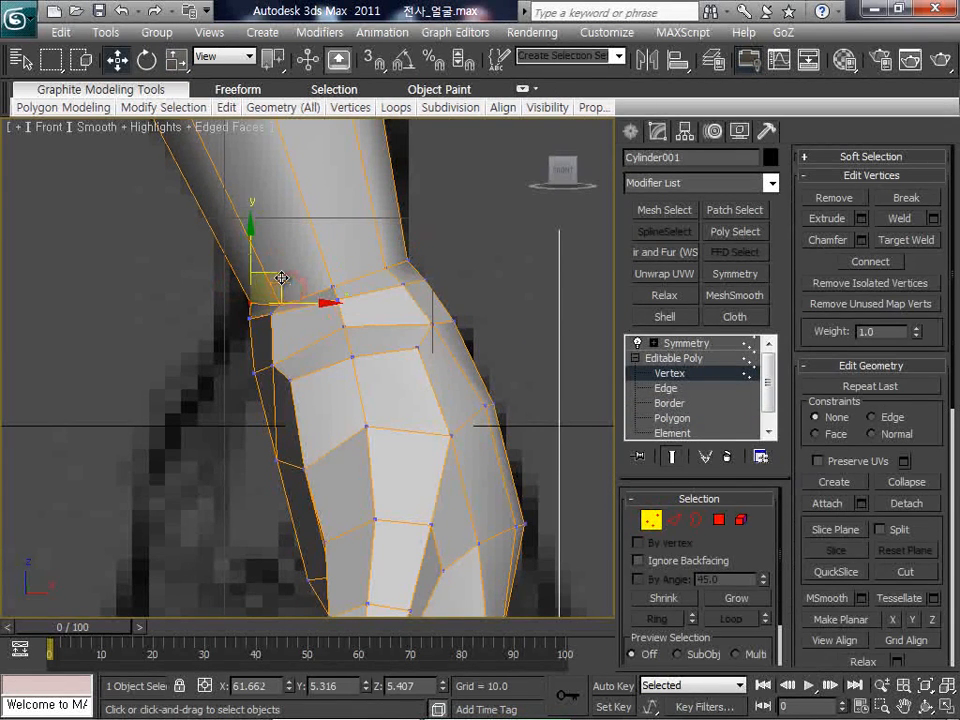
mouse_move(281, 278)
left_mouse_down()
mouse_move(300, 274)
mouse_move(282, 300)
mouse_move(294, 270)
left_mouse_up()
scroll(405, 304, "down", 2)
Auto Smooth the whole body element, including the attached hand, with a threshold of 180
left_click(741, 519)
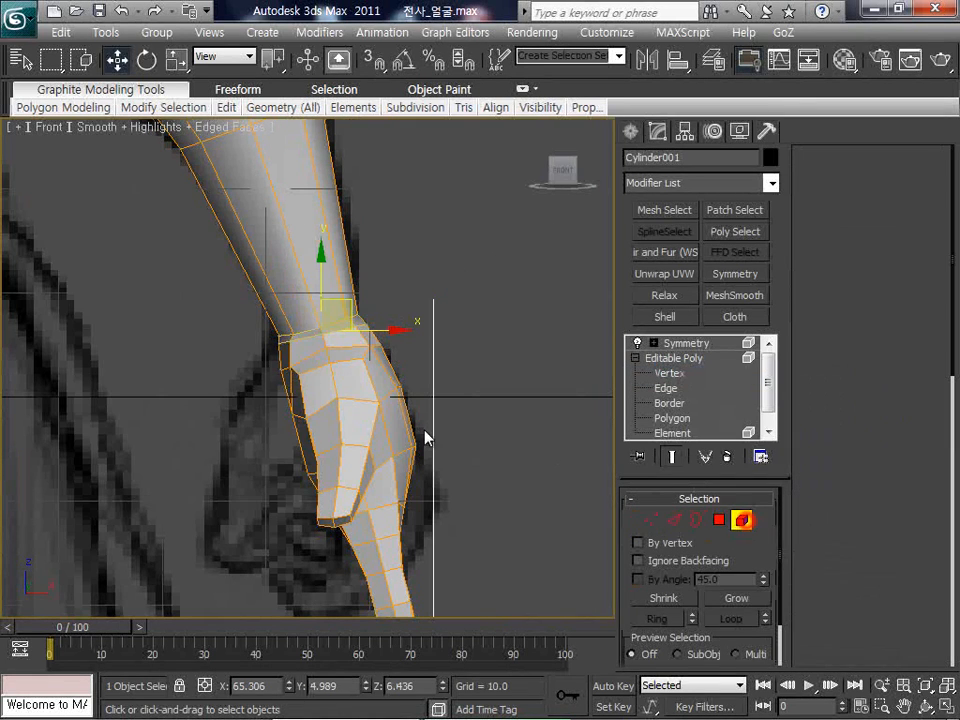
left_click(395, 421)
scroll(866, 397, "down", 5)
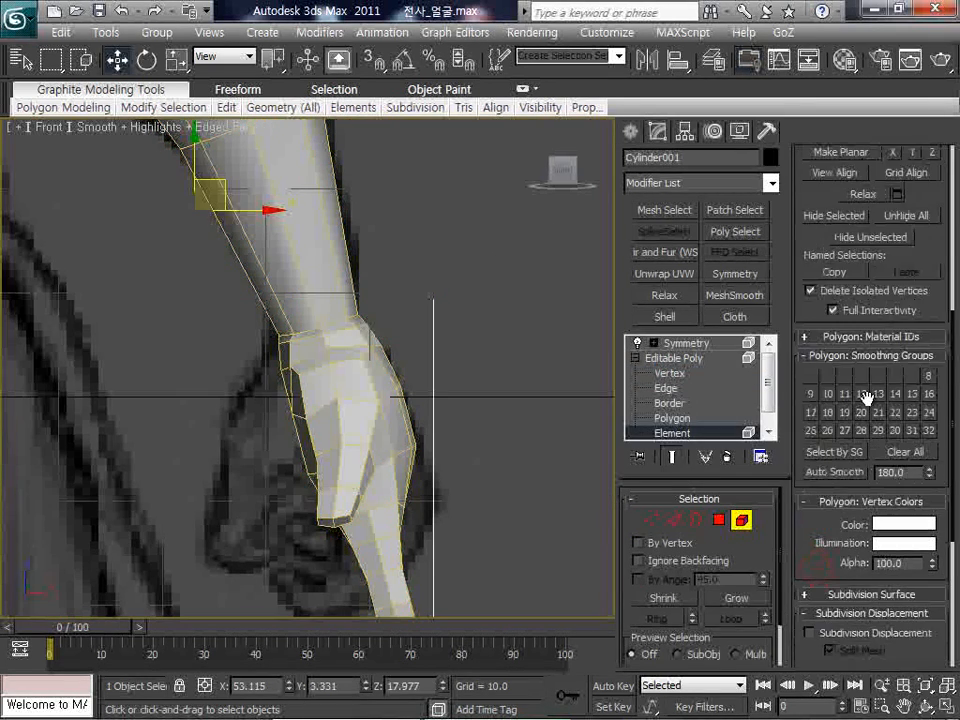
scroll(476, 458, "down", 3)
left_click(471, 450)
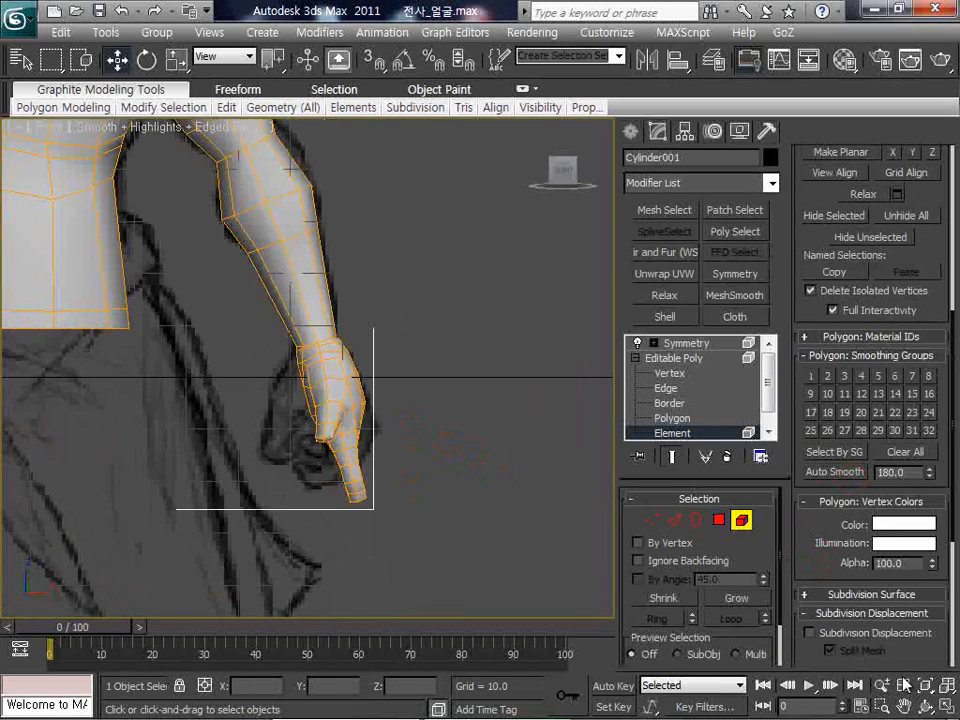
Select all of the hand's polygons below the wrist and shift them slightly backward along Y to line up with the forearm
key("alt+w")
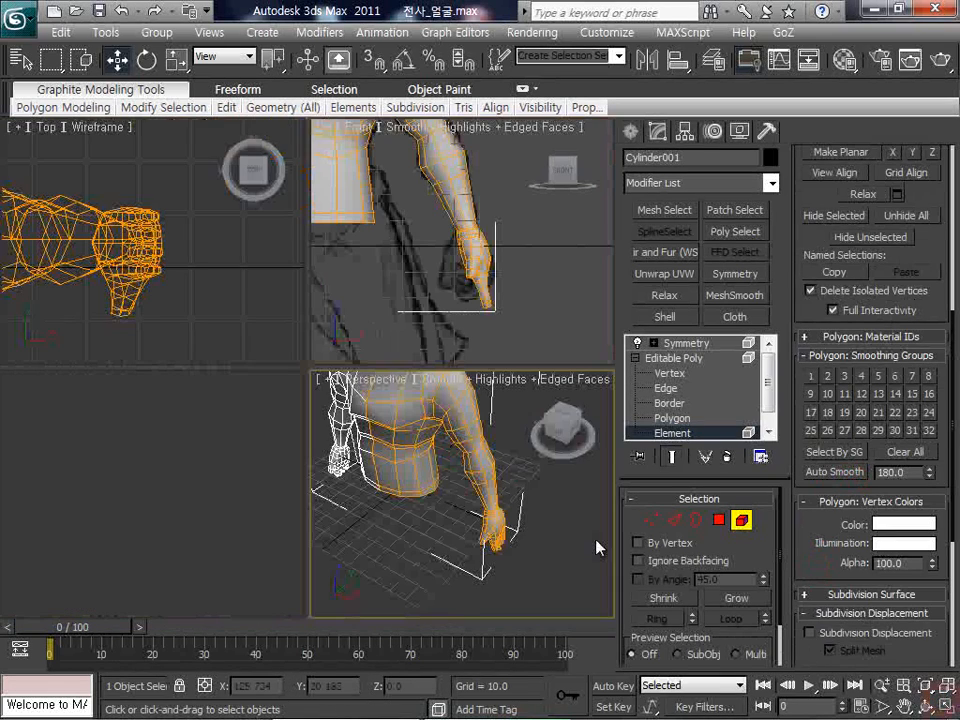
key("alt+w")
key("ctrl+r")
left_click_drag(363, 343, 290, 290)
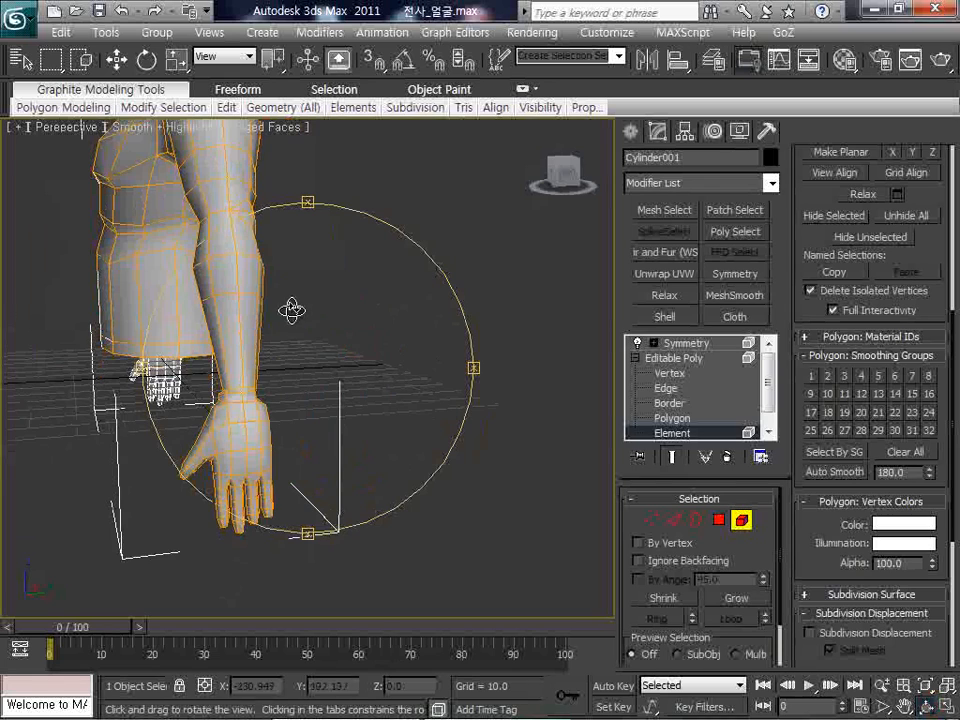
mouse_move(263, 367)
left_mouse_down()
mouse_move(279, 371)
mouse_move(275, 350)
left_mouse_up()
scroll(270, 373, "up", 5)
middle_click_drag(275, 350, 339, 358)
right_click(339, 373)
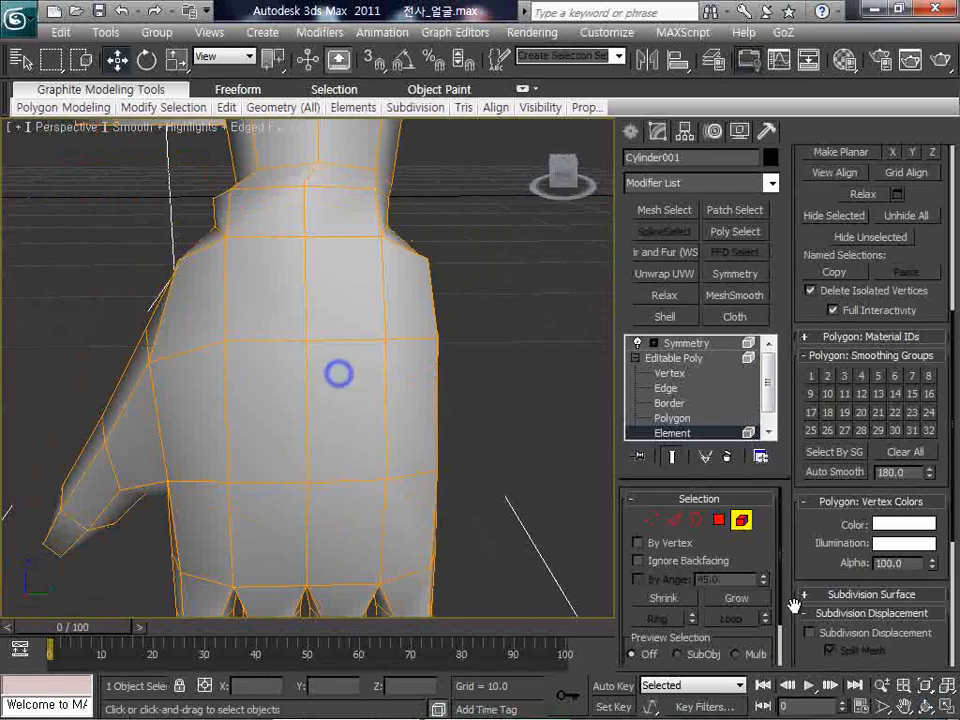
left_click(884, 687)
left_click_drag(388, 388, 390, 404)
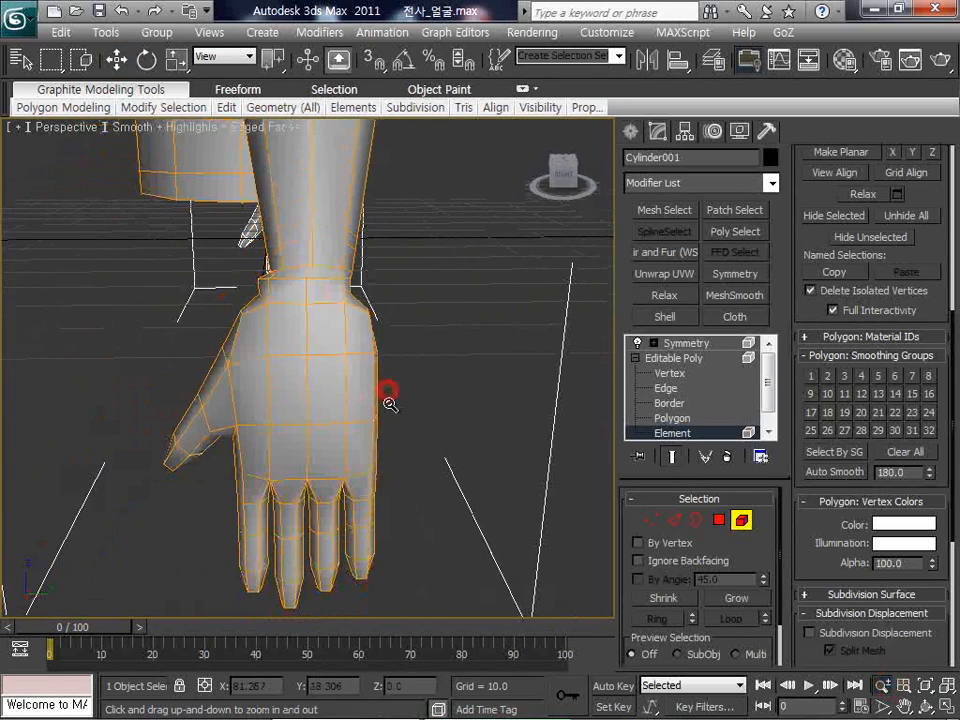
right_click(390, 404)
left_click(719, 519)
left_click_drag(181, 296, 404, 598)
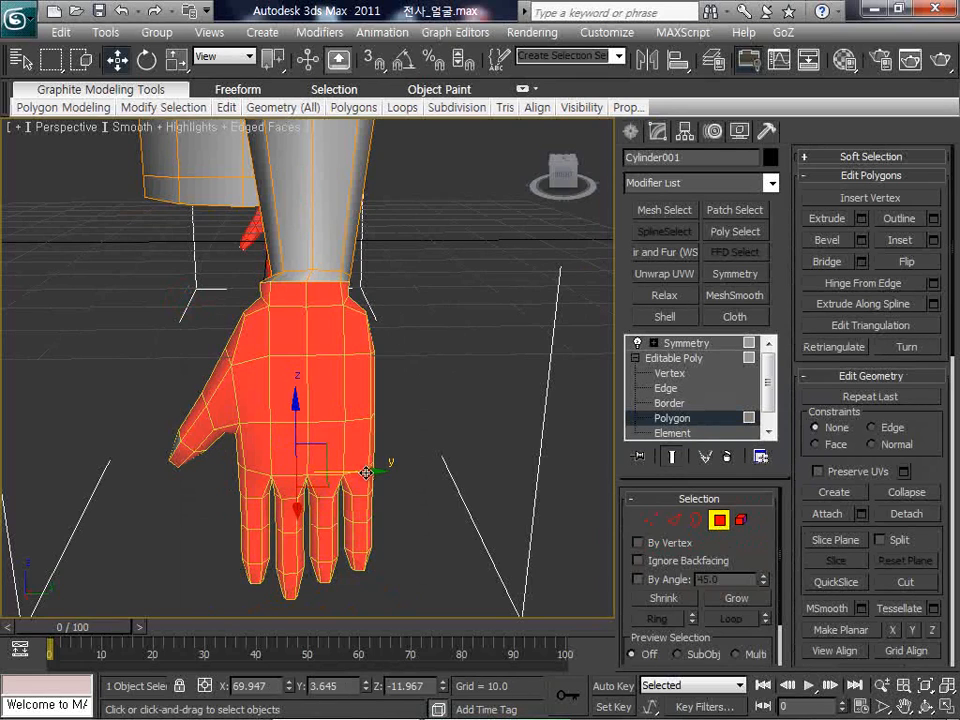
left_click_drag(366, 472, 375, 474)
left_click(412, 475)
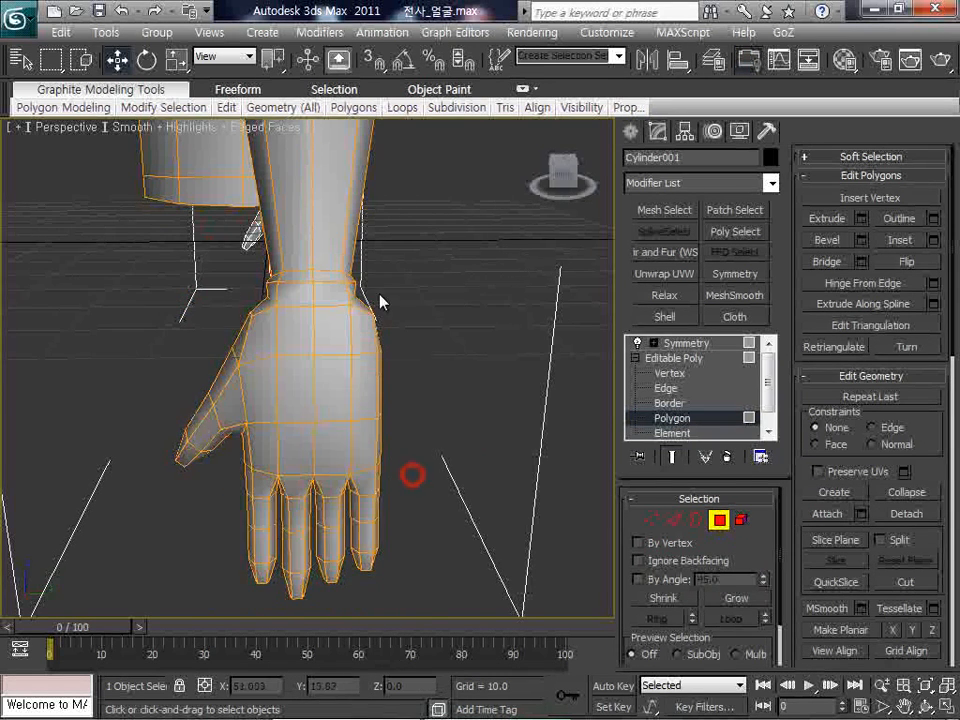
Select all polygons of the arm and hand, from the shoulder down to the fingertips
scroll(379, 295, "down", 5)
middle_click_drag(379, 295, 398, 346)
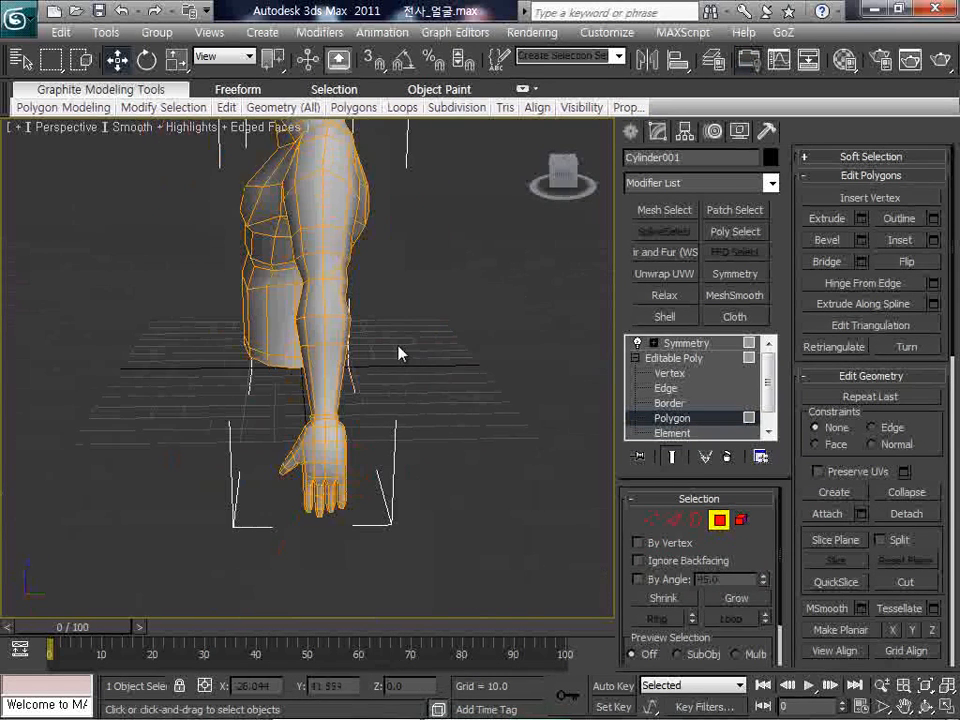
left_click(930, 706)
left_click_drag(402, 362, 426, 330)
middle_click_drag(426, 330, 343, 356)
right_click(334, 355)
left_click_drag(413, 500, 287, 305)
left_click_drag(468, 520, 278, 218)
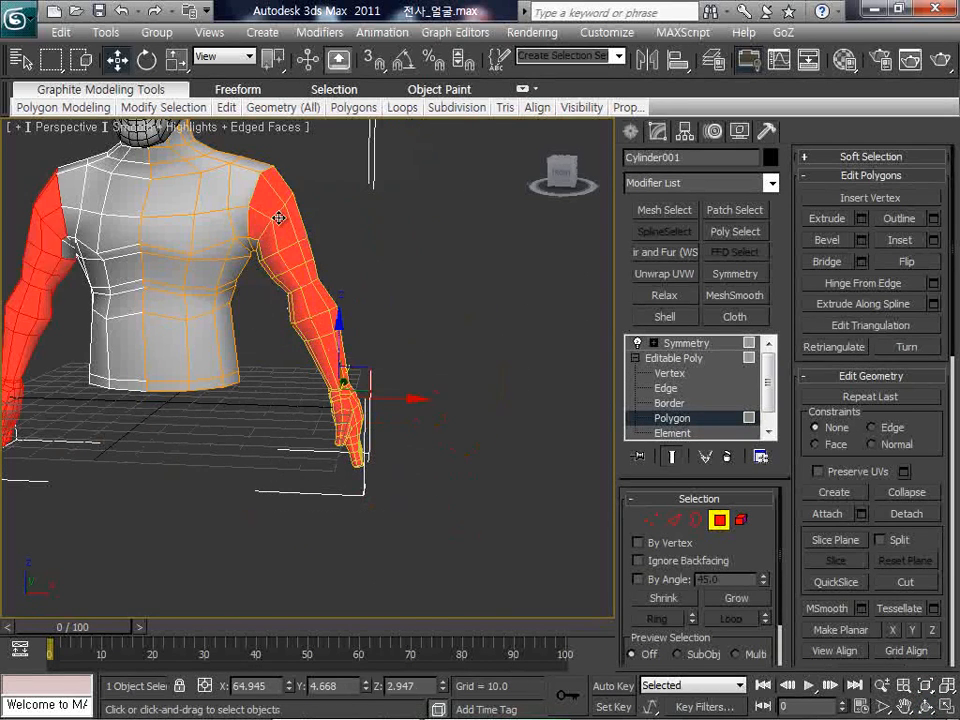
Try to rotate the selected arm slightly about the X axis, viewed from the side
key("alt+w")
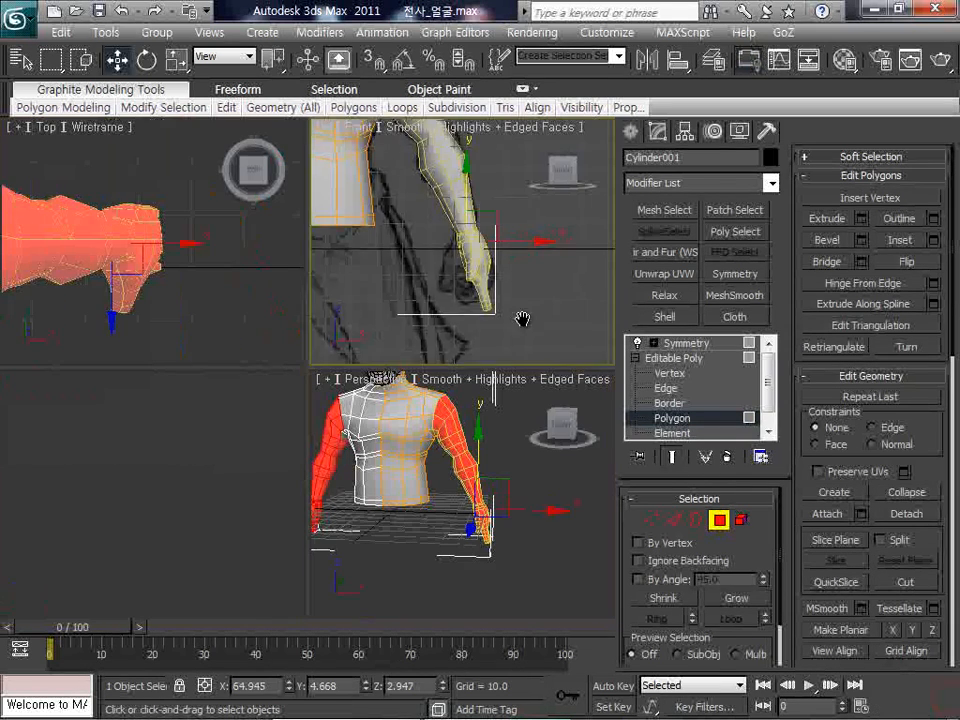
left_click(942, 708)
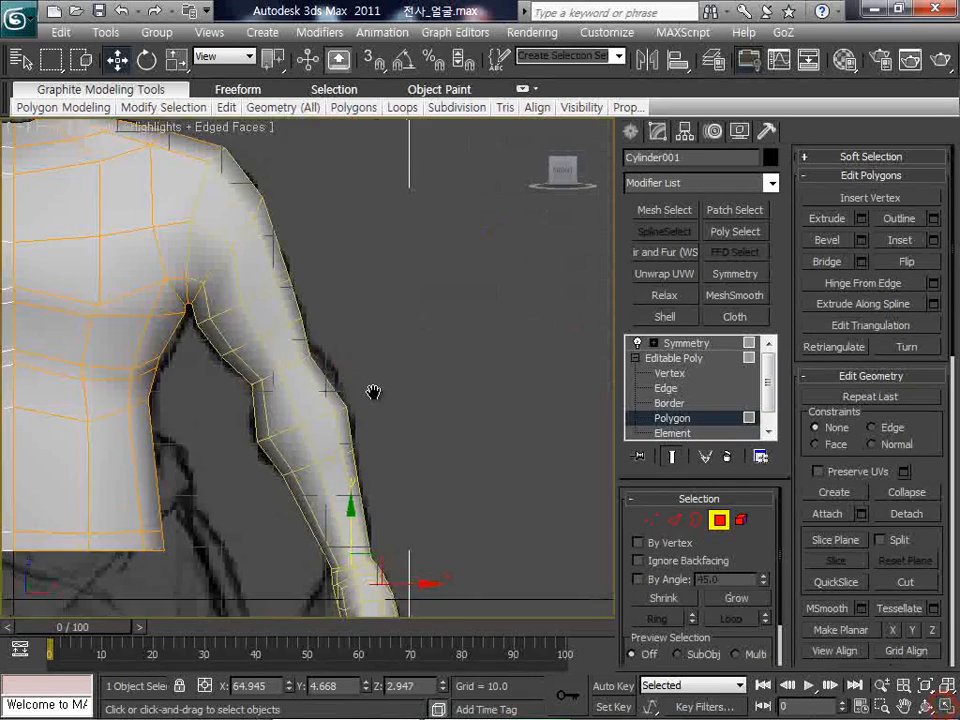
scroll(373, 392, "up", 2)
scroll(430, 409, "up", 2)
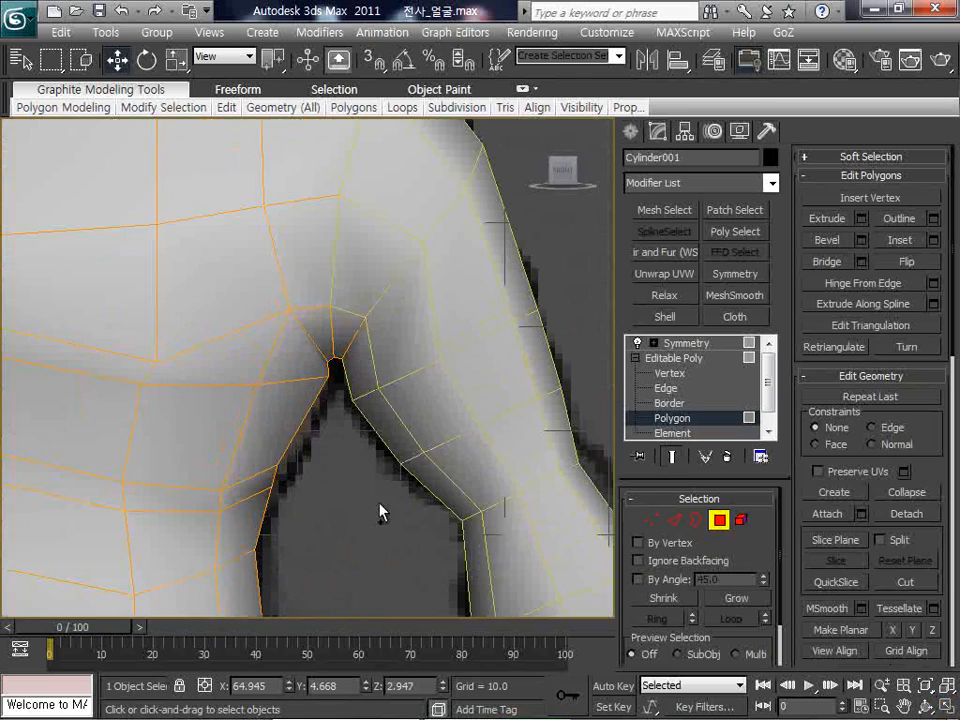
scroll(374, 311, "down", 3)
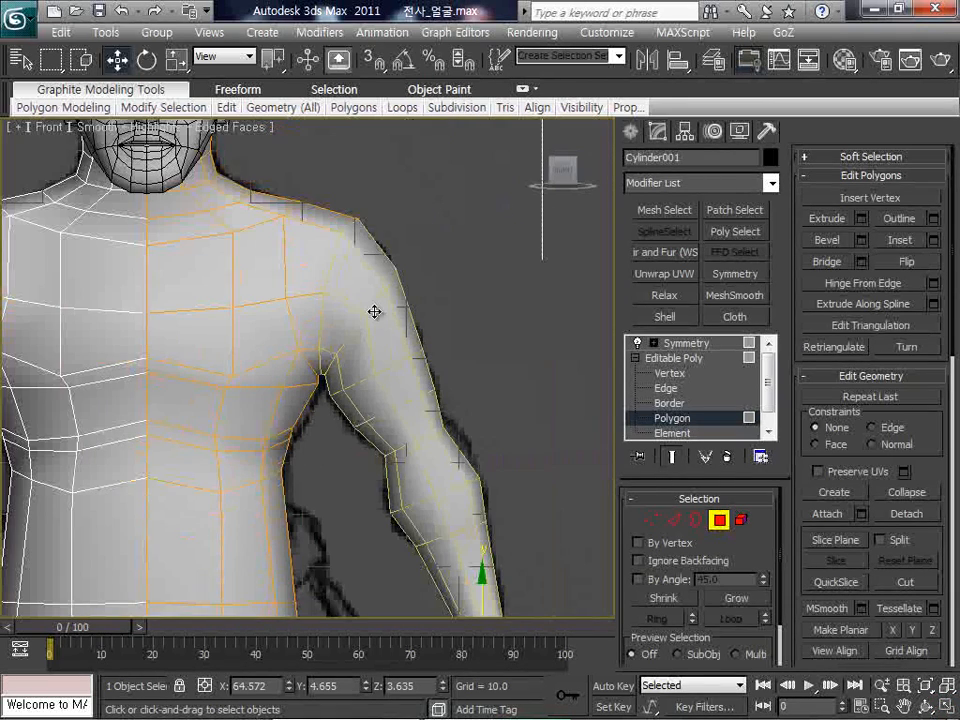
left_click(943, 708)
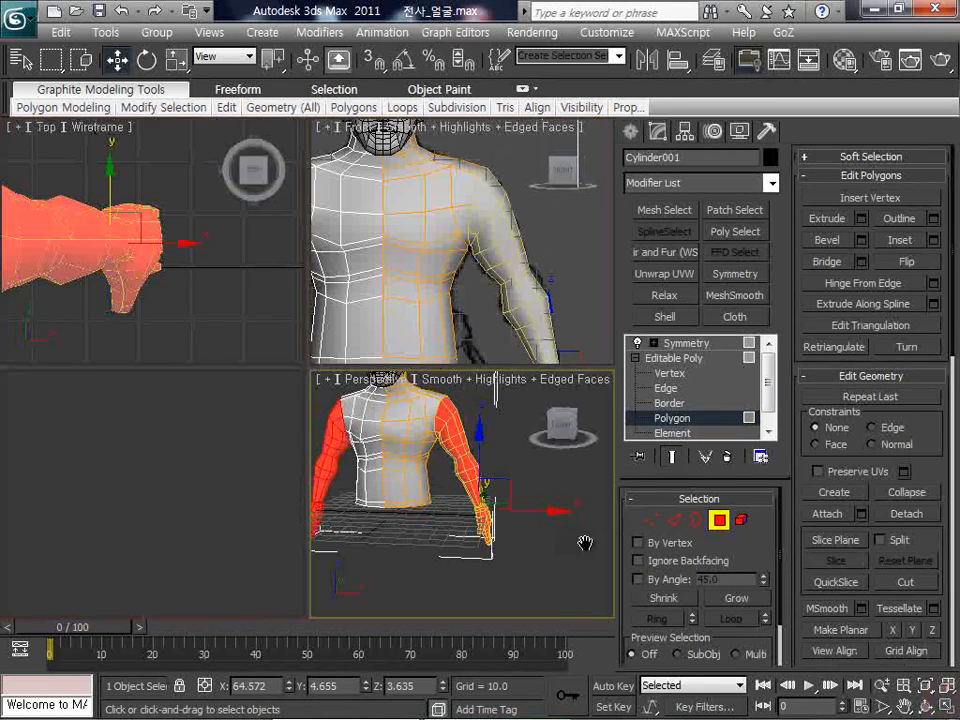
middle_click_drag(358, 357, 297, 340, "alt")
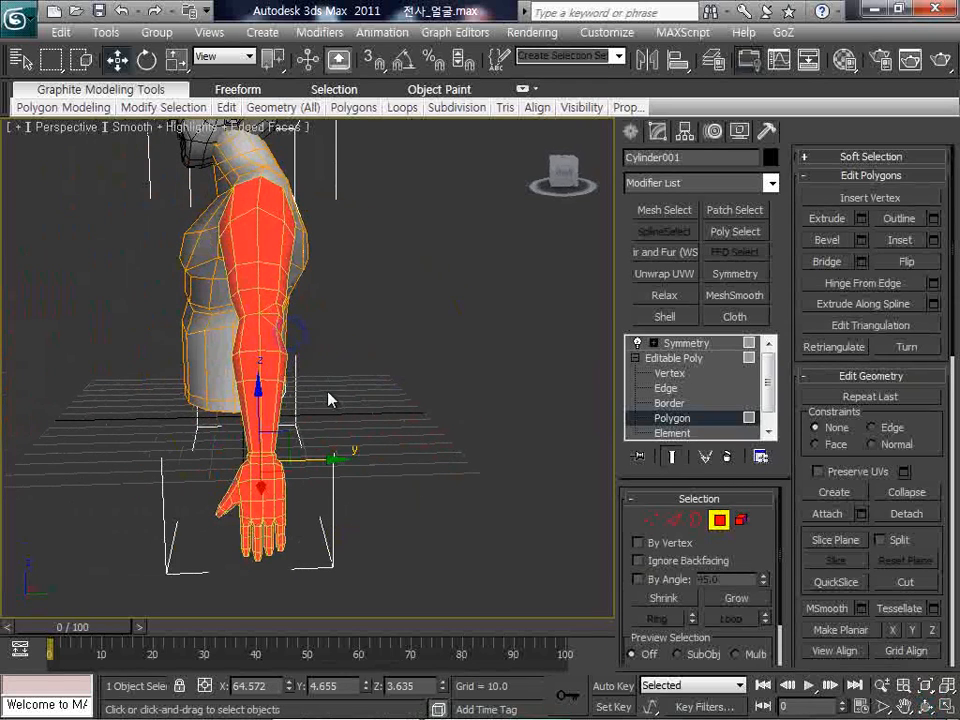
key("e")
left_click_drag(318, 408, 315, 413)
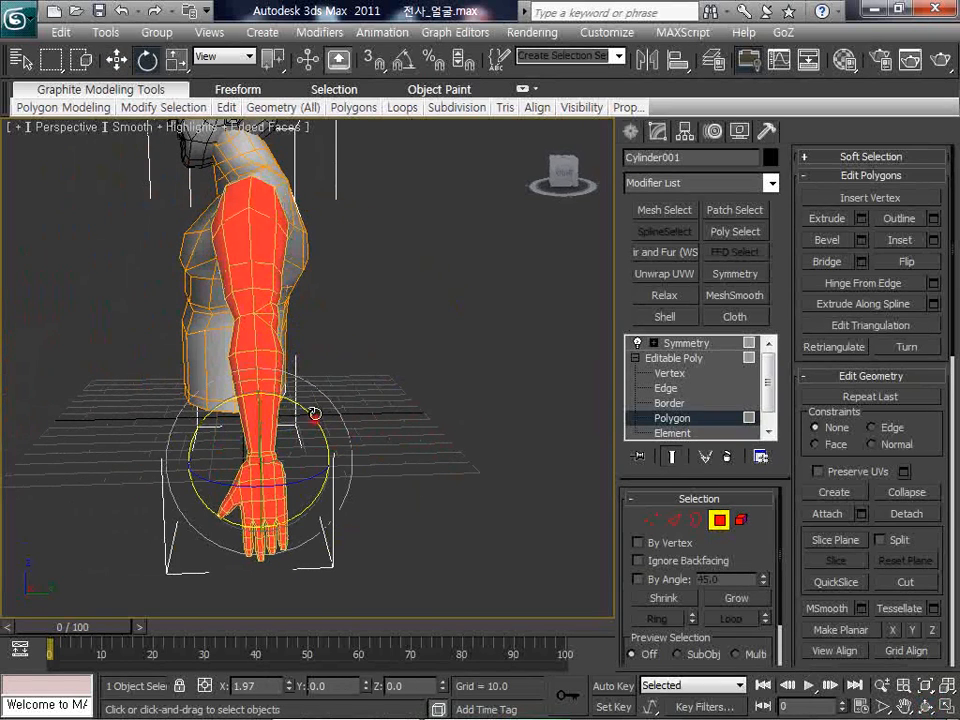
key("ctrl+z")
Move the selected arm backward along the Y axis relative to the torso
key("q")
key("w")
left_click_drag(323, 459, 345, 459)
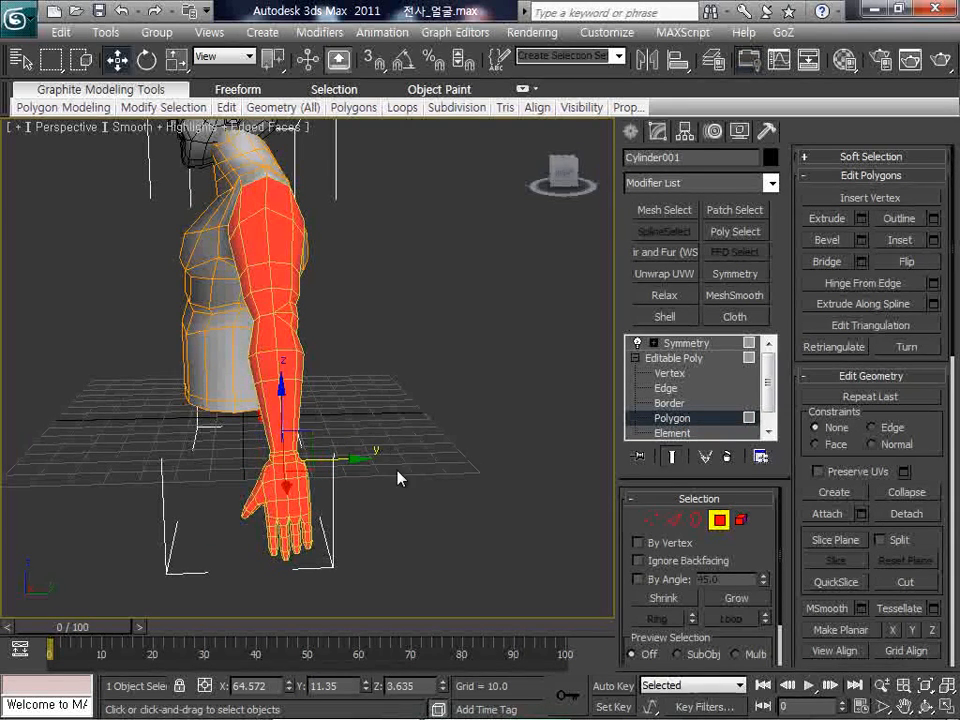
Select the forearm and hand polygons below the elbow and rotate them forward to bend the arm naturally
middle_click_drag(287, 386, 481, 494, "alt")
left_click_drag(501, 528, 365, 330)
middle_click_drag(336, 349, 283, 365, "alt")
key("e")
left_click_drag(322, 418, 296, 462)
key("q")
key("w")
key("e")
key("q")
key("w")
left_click(352, 466)
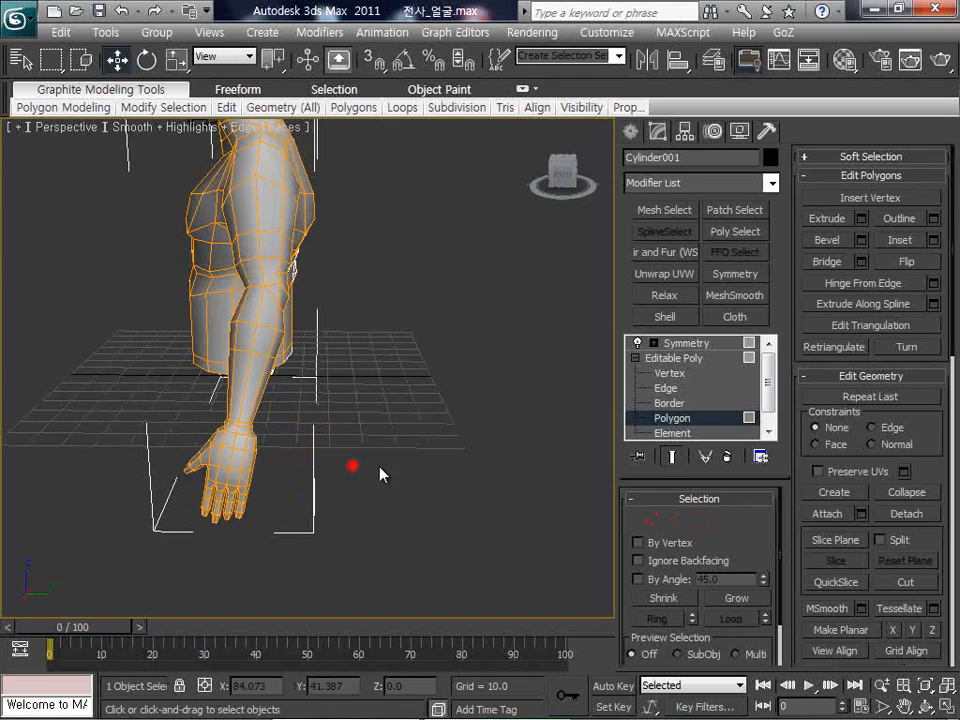
Move the collarbone vertex at the front base of the neck forward to refine the side profile
middle_click_drag(390, 390, 472, 411)
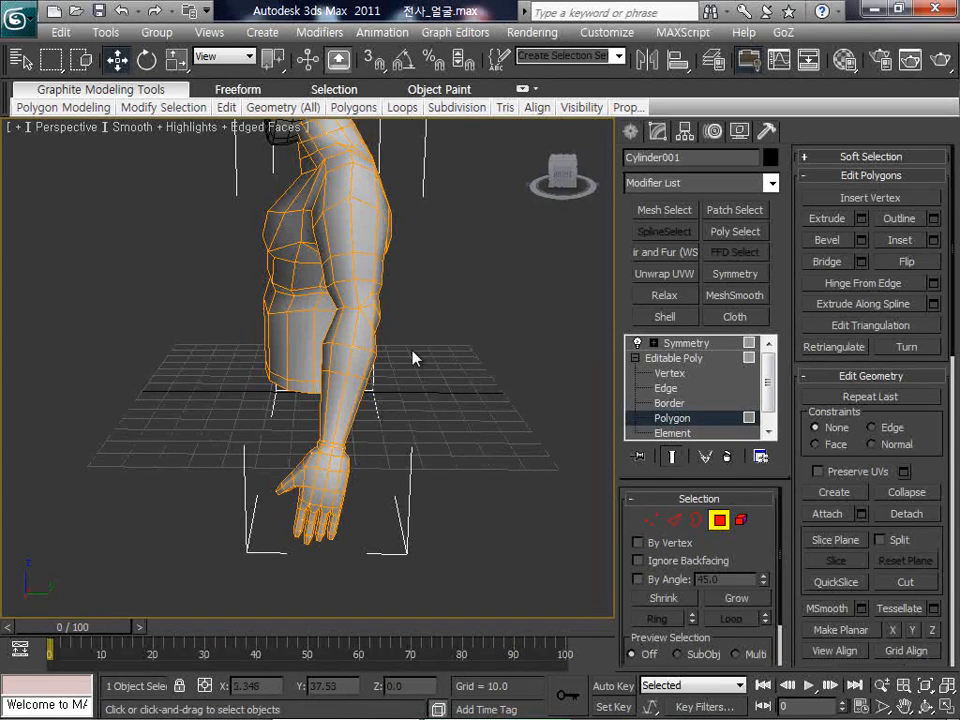
left_click(927, 706)
left_click_drag(379, 343, 533, 328)
middle_click_drag(354, 319, 308, 456)
left_click_drag(337, 390, 178, 371)
middle_click_drag(291, 377, 305, 408)
scroll(293, 390, "up", 5)
key("w")
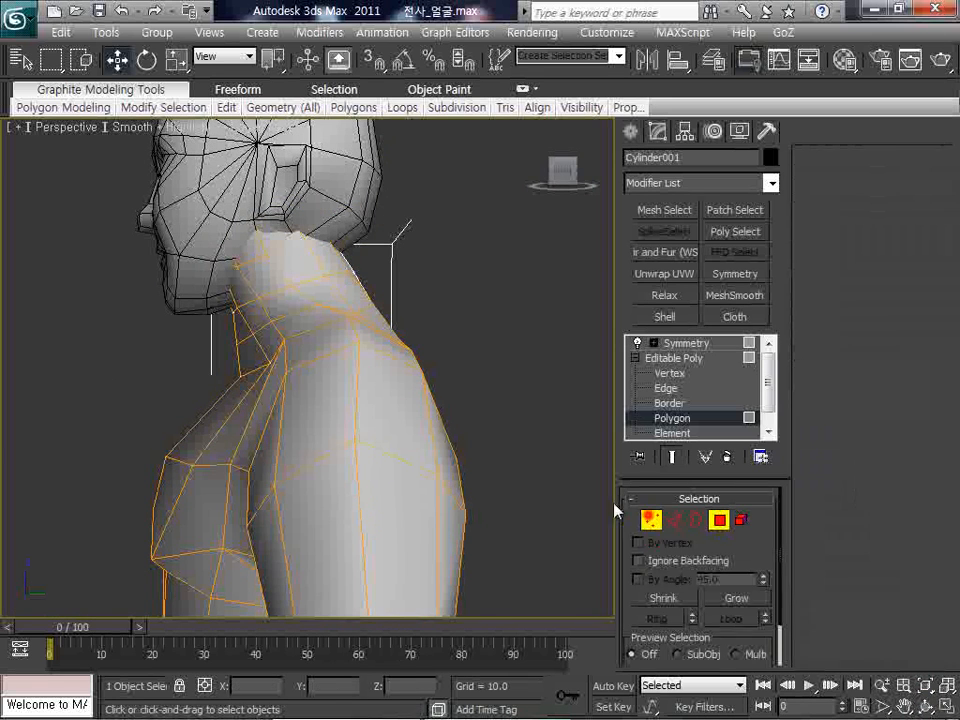
key("1")
left_click(269, 364)
left_click_drag(317, 361, 246, 311)
left_click(240, 379)
left_click(368, 367)
left_click(248, 363)
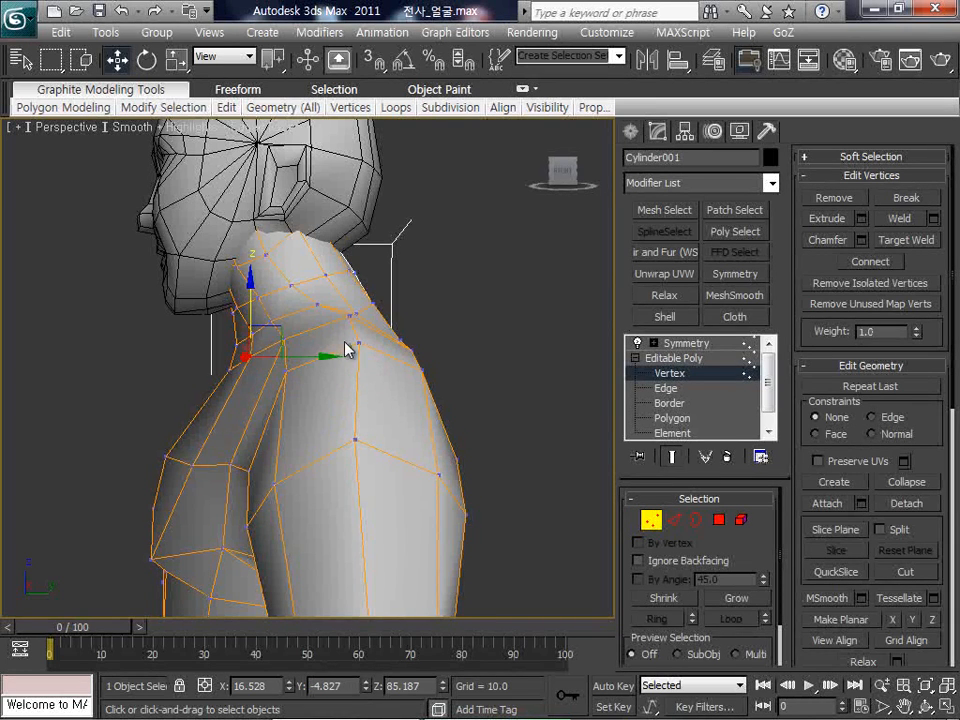
Examine the proportions of the whole upper body from the side and the front
scroll(355, 340, "down", 5)
left_click(925, 706)
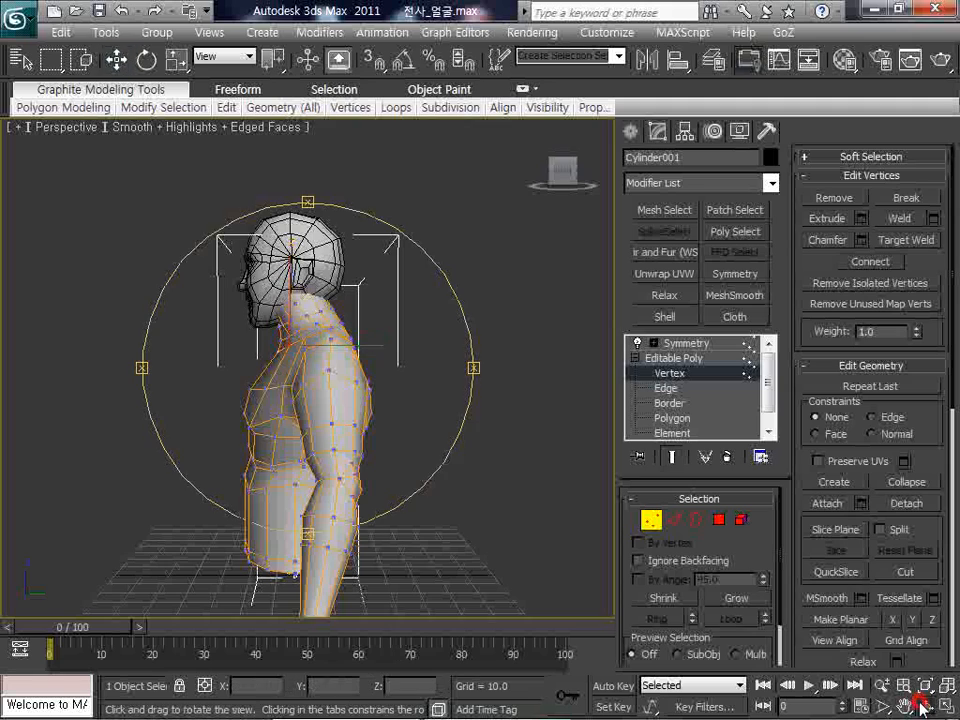
left_click_drag(373, 412, 495, 419)
left_click_drag(402, 416, 386, 333)
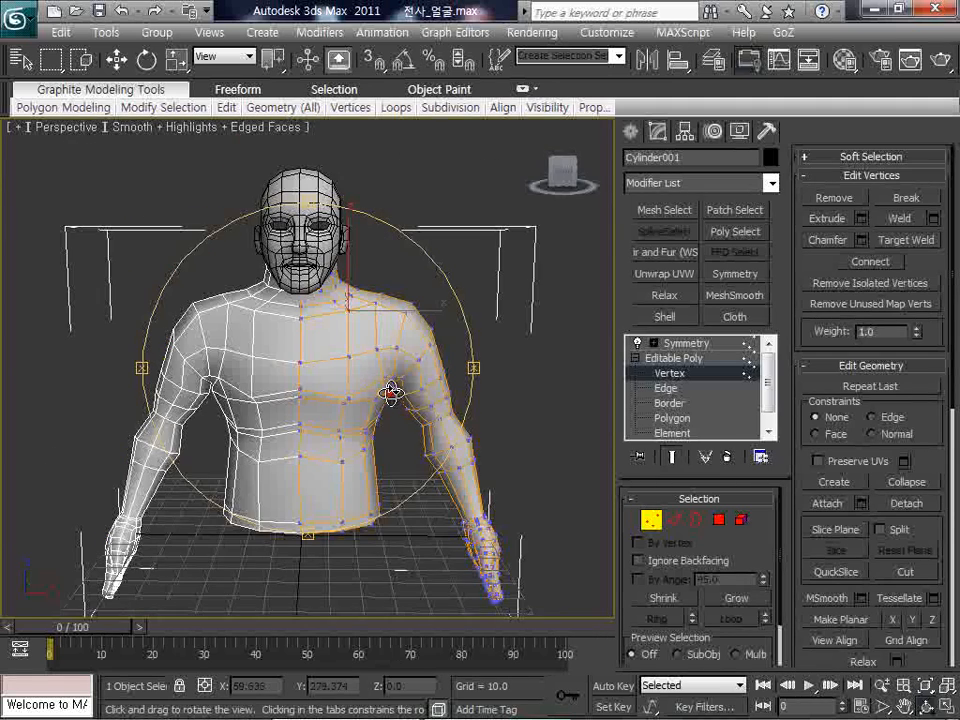
key("w")
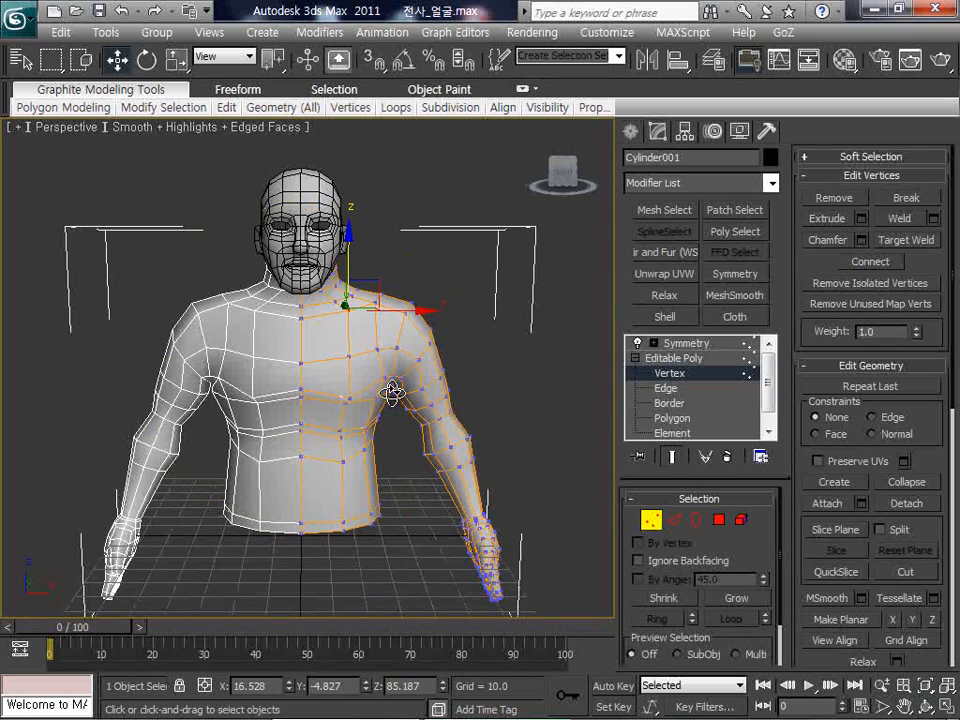